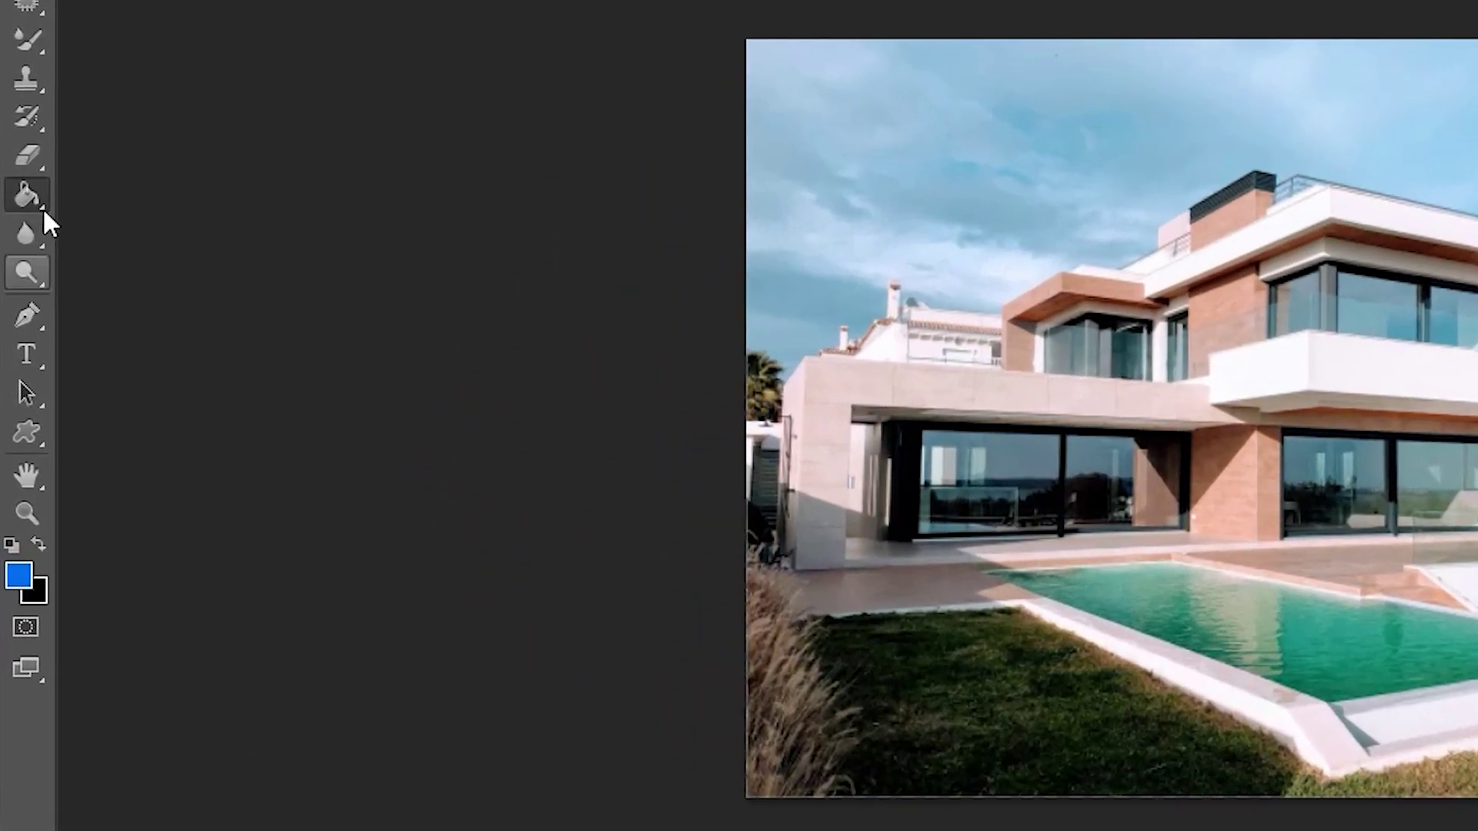
# Step: Reveal the Paint Bucket flyout listing the Gradient, Paint Bucket and 3D Material Drop tools
pyautogui.rightClick(27, 187)
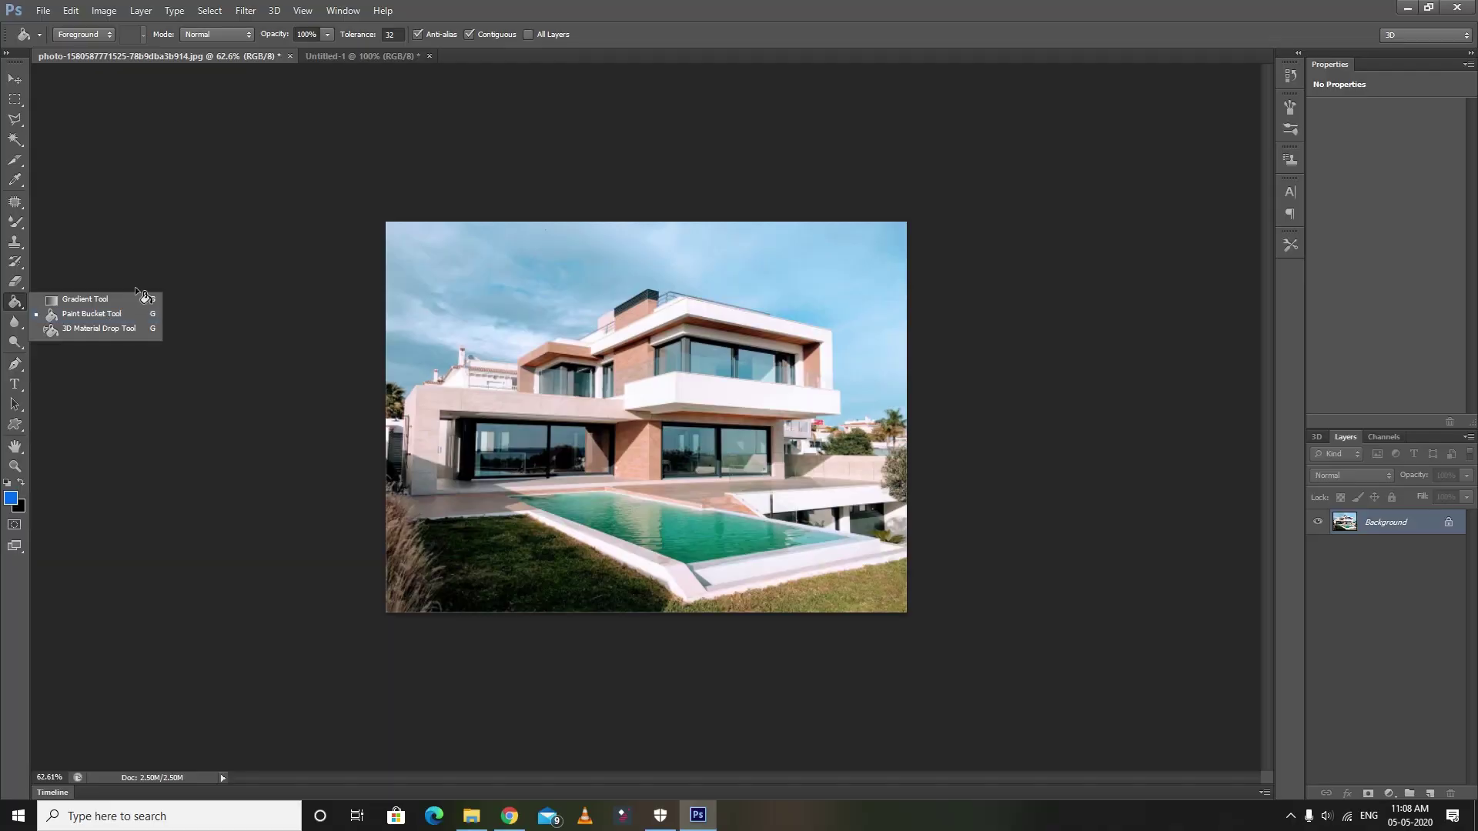
# Step: Make the Gradient Tool active and open its gradient preset picker
pyautogui.click(83, 302)
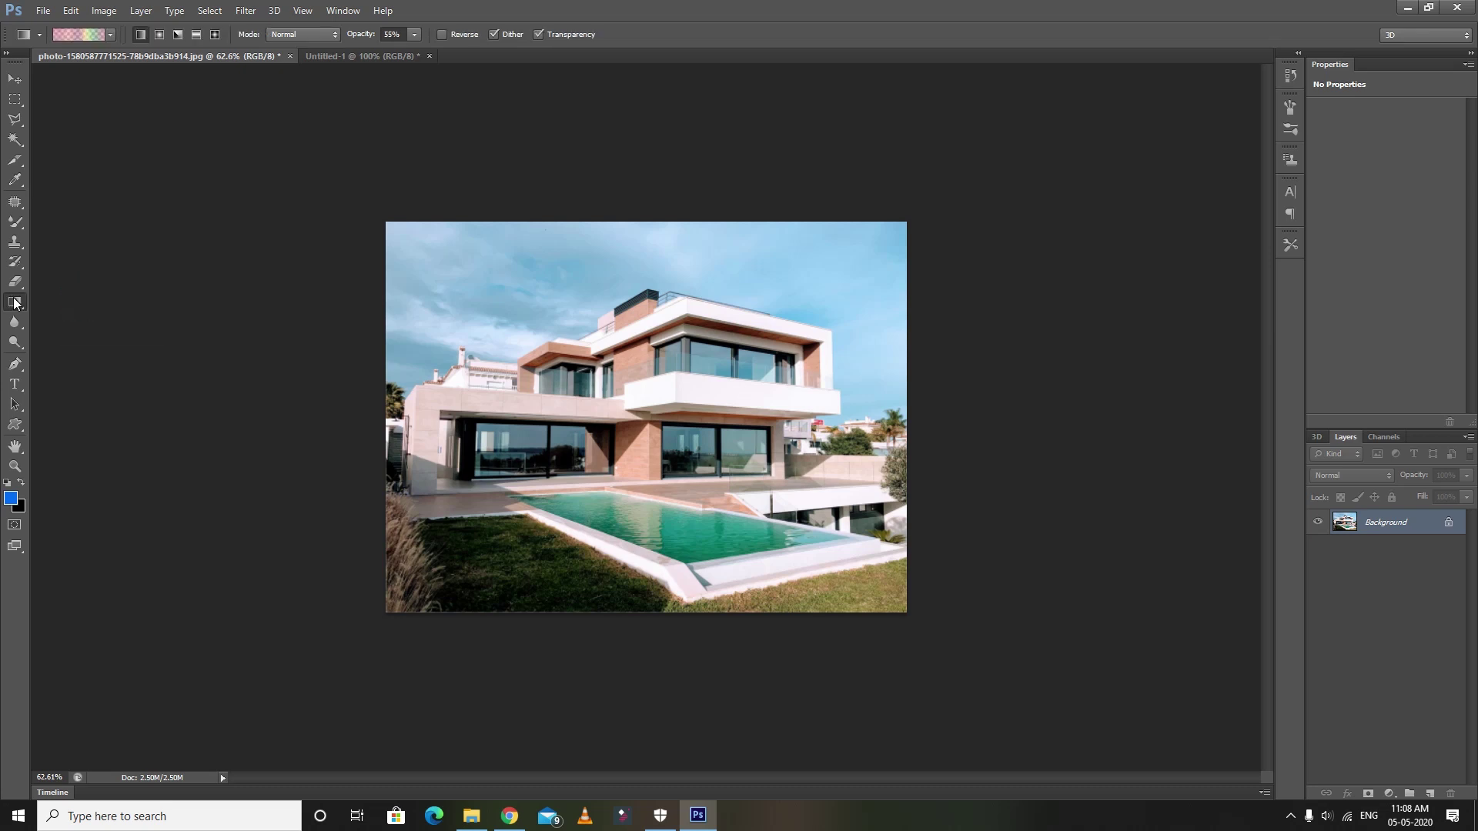
pyautogui.rightClick(15, 302)
pyautogui.click(67, 303)
pyautogui.click(40, 36)
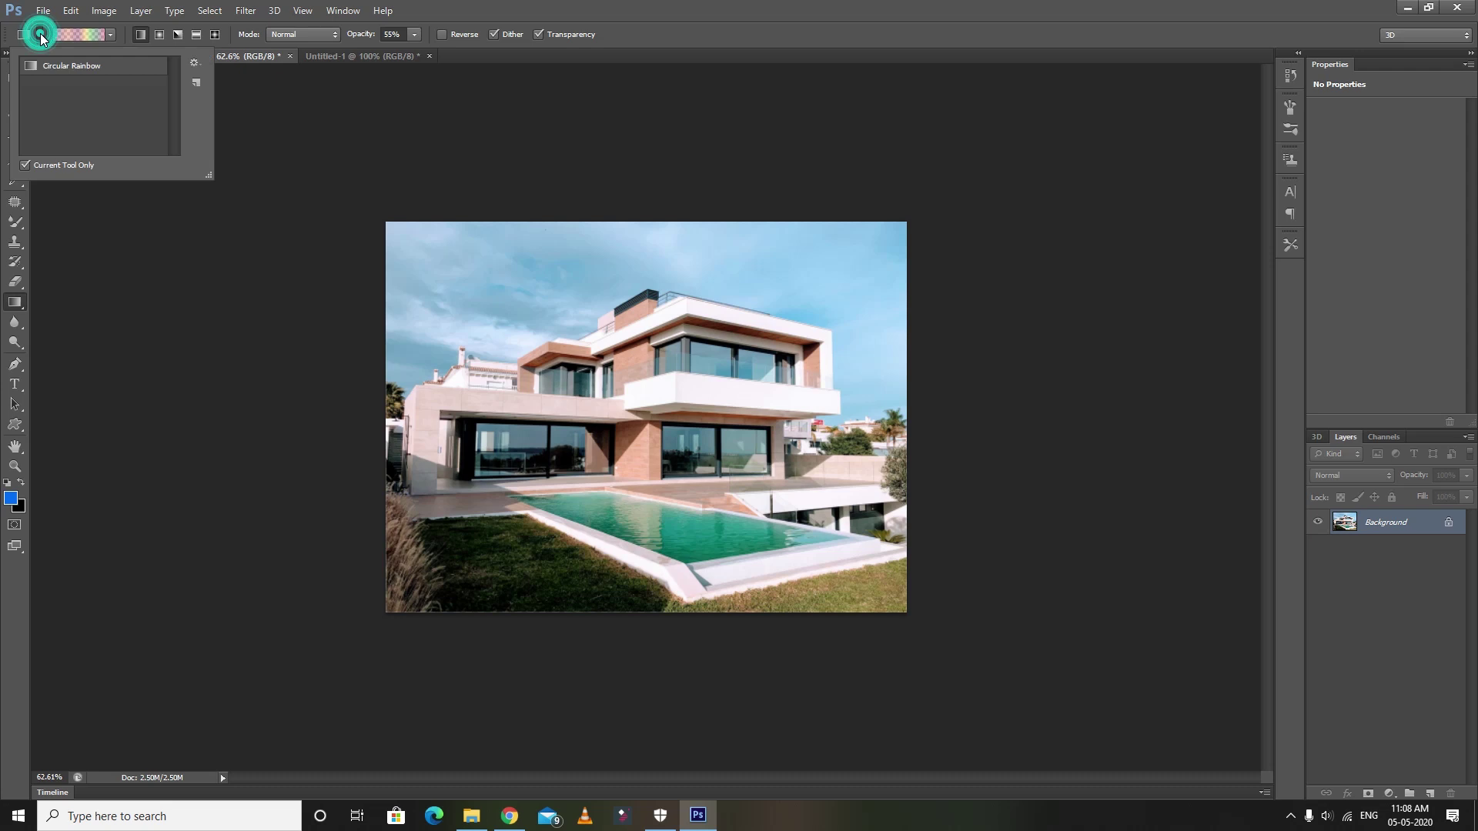
pyautogui.click(109, 37)
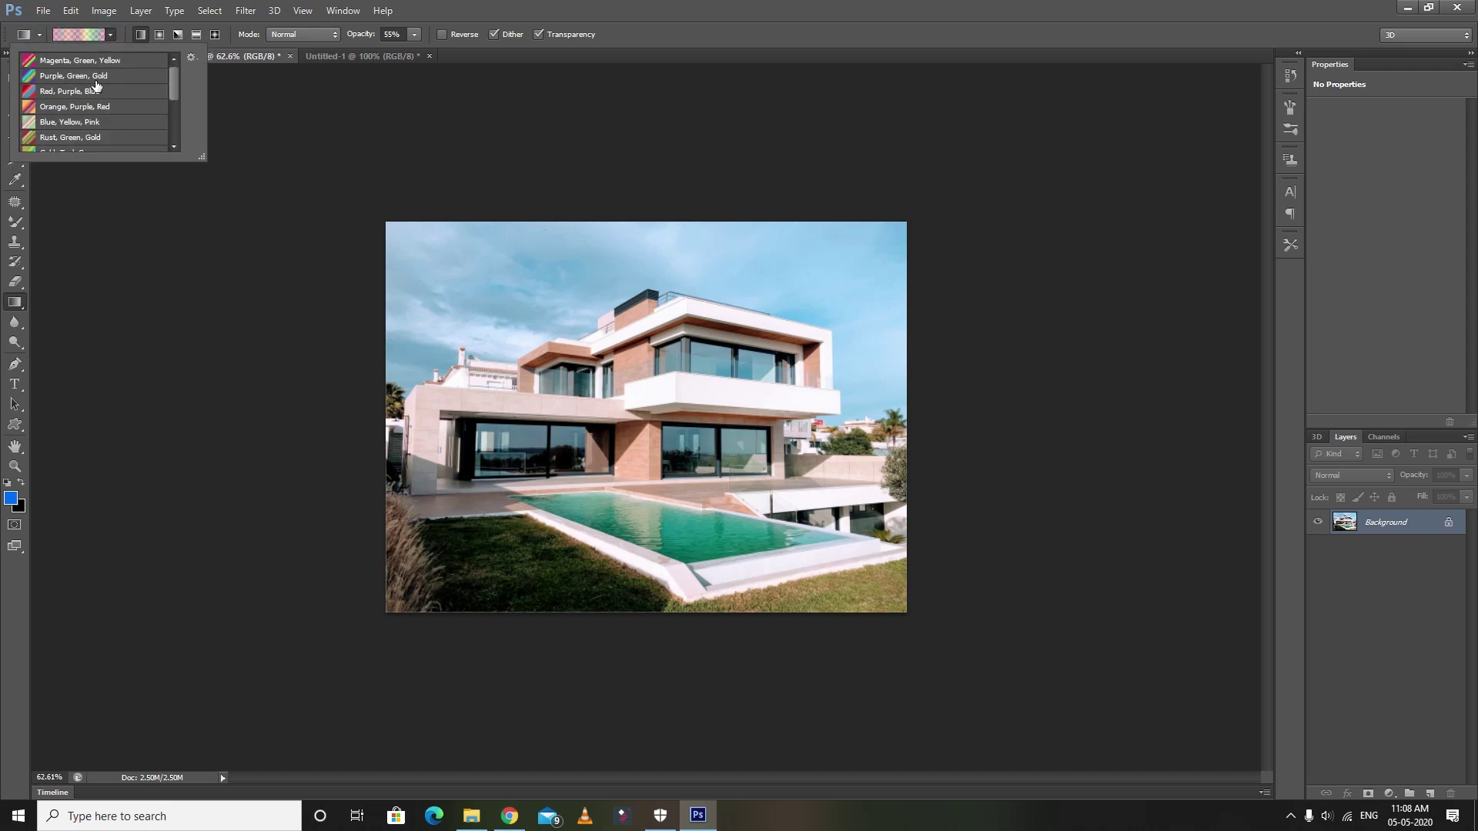
pyautogui.click(172, 84)
# Step: Display the gradient presets as large thumbnails
pyautogui.click(201, 60)
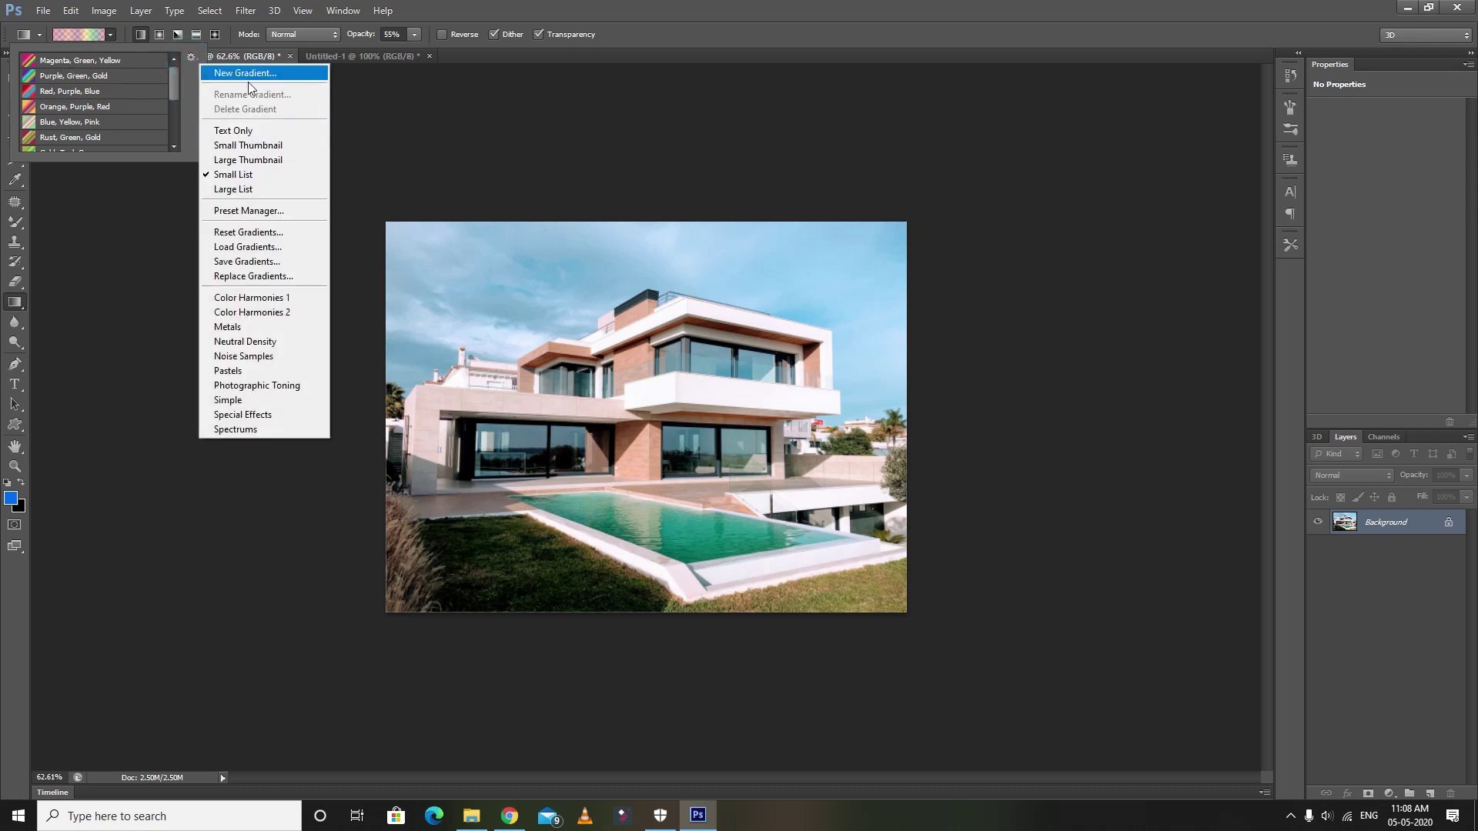
pyautogui.click(248, 145)
pyautogui.click(190, 59)
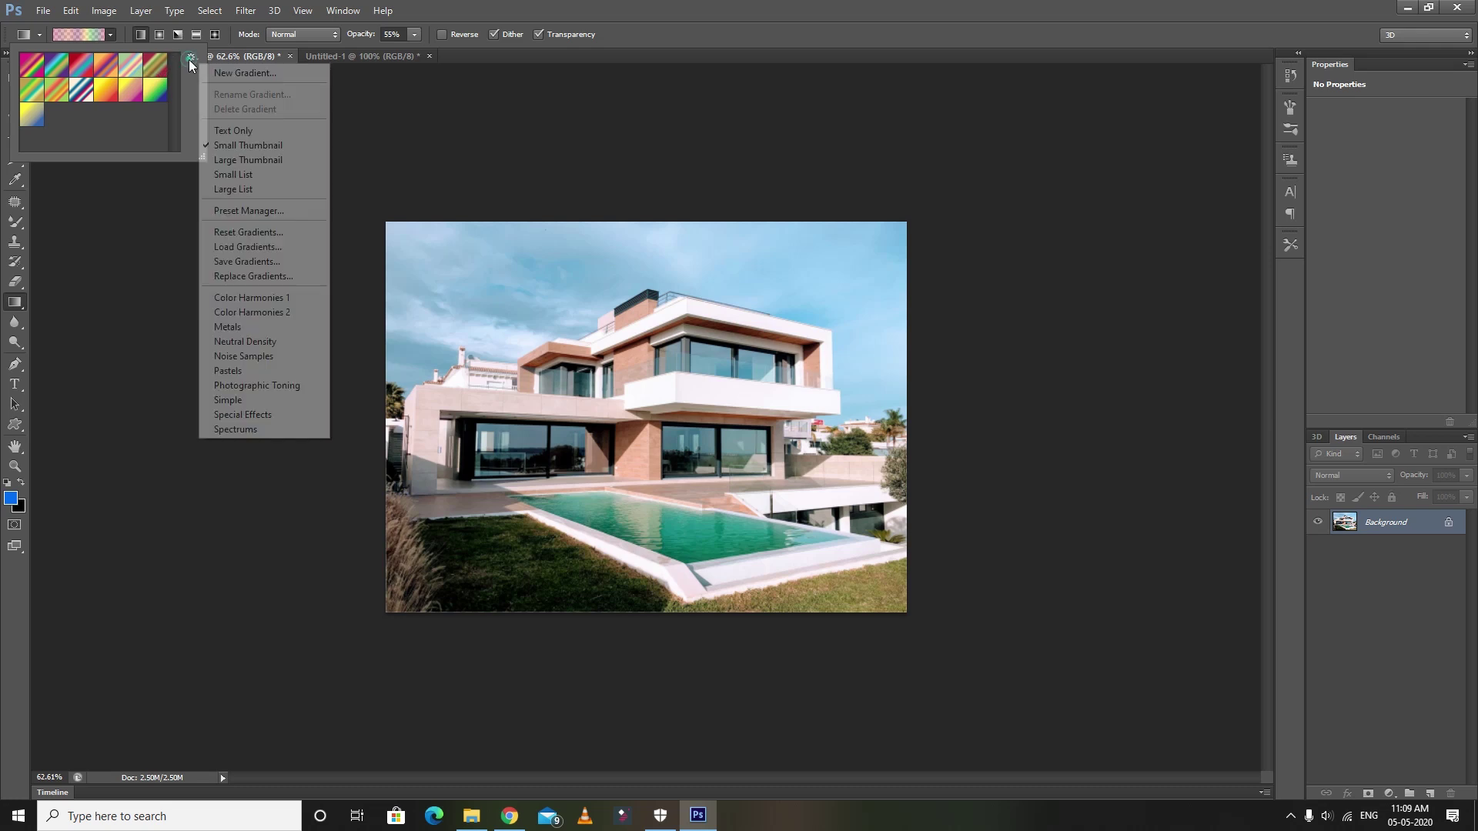
pyautogui.click(238, 159)
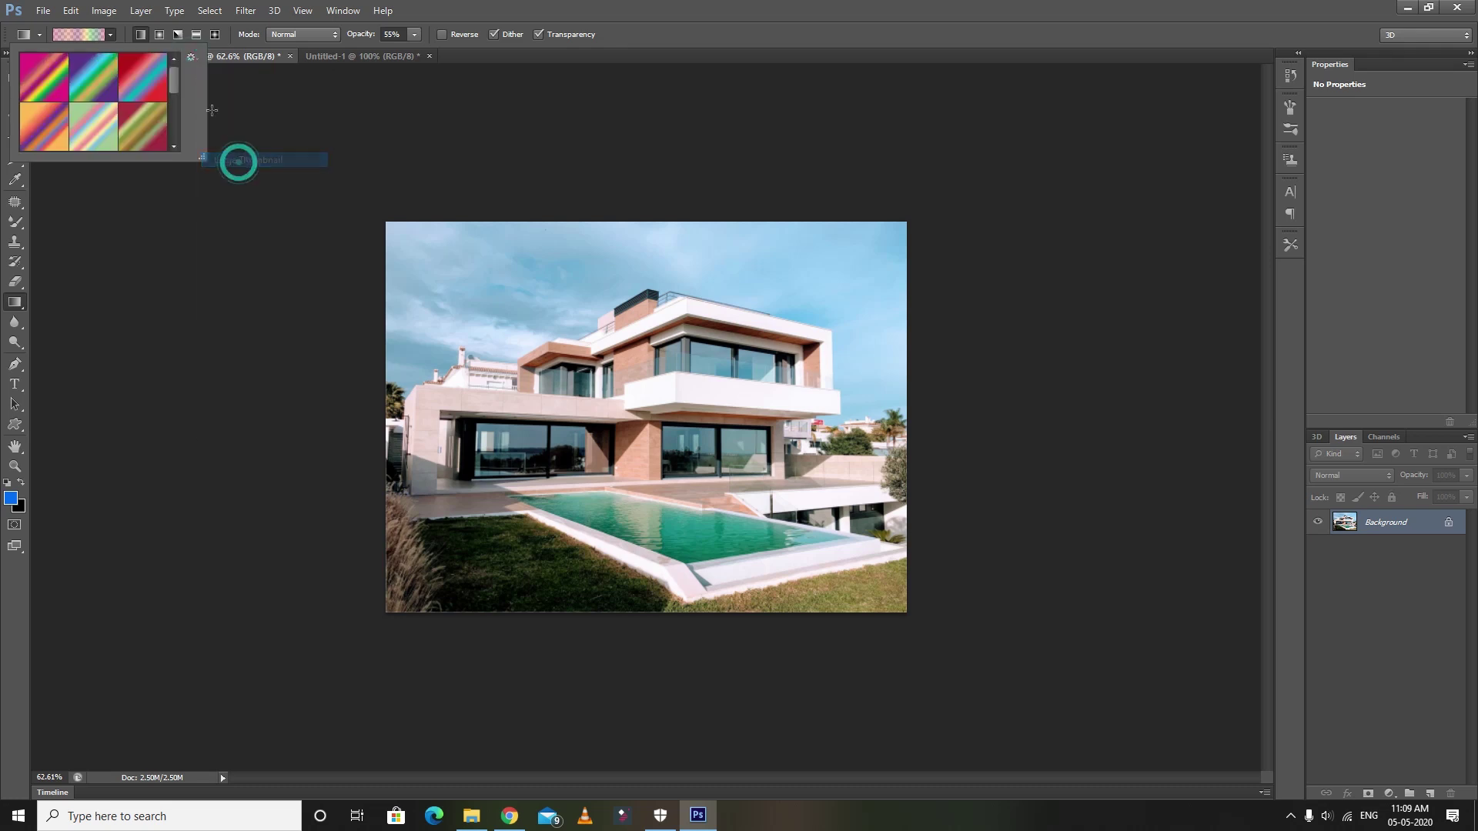
pyautogui.click(188, 61)
pyautogui.click(233, 248)
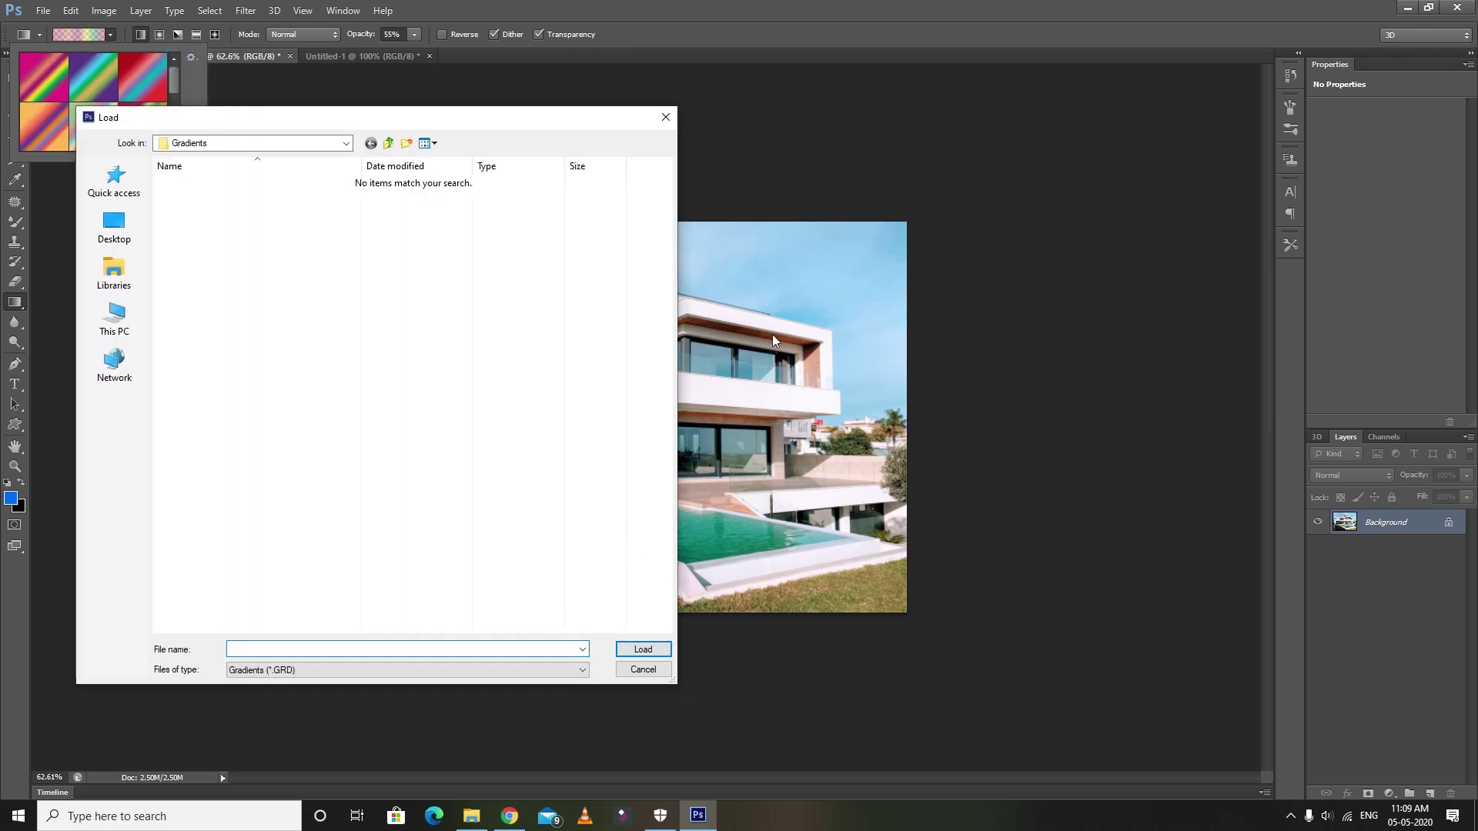
pyautogui.click(666, 117)
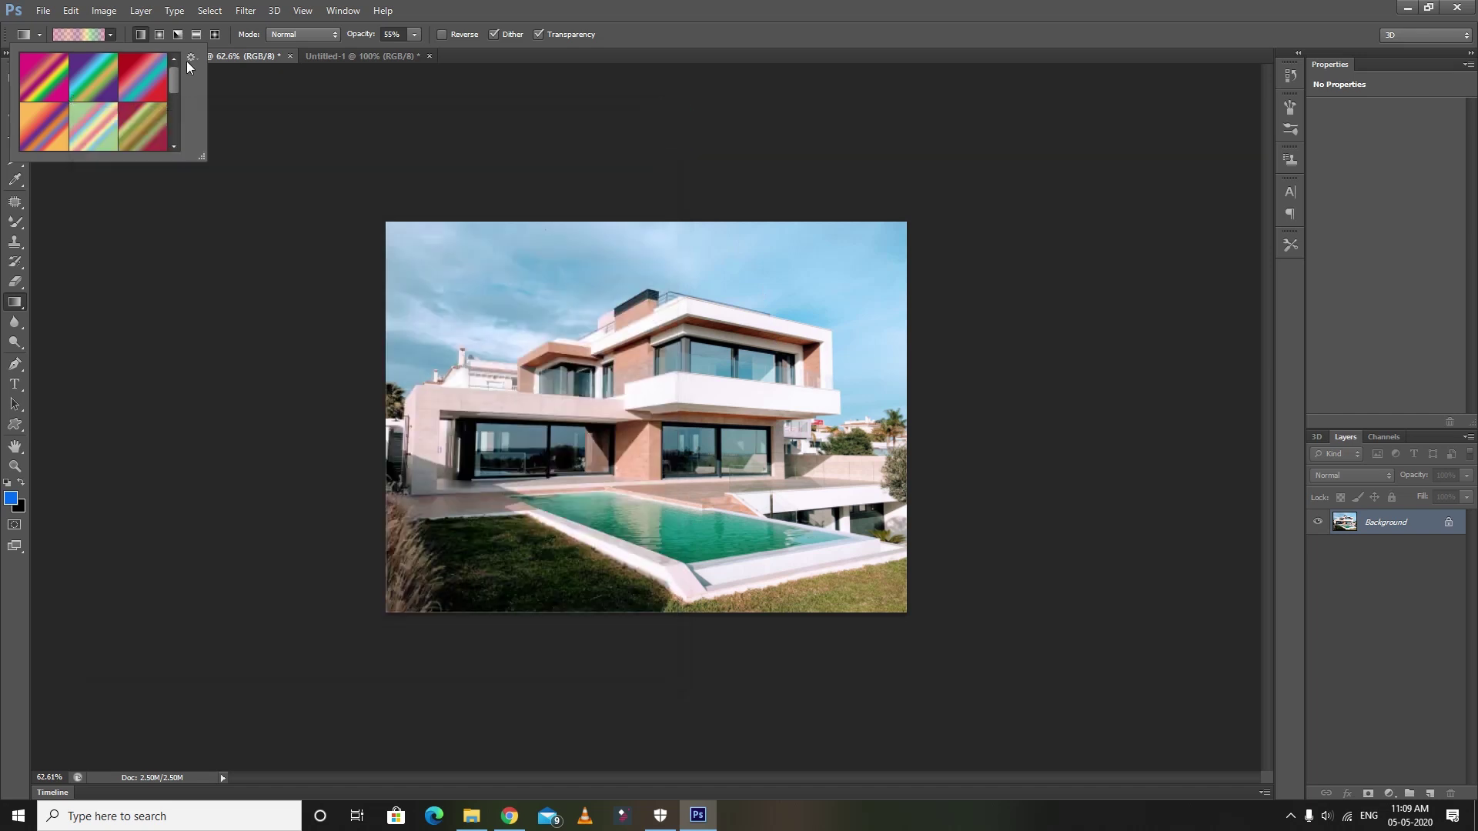
# Step: Replace the gradient presets with the Color Harmonies 2 set and select the radial style
pyautogui.click(189, 60)
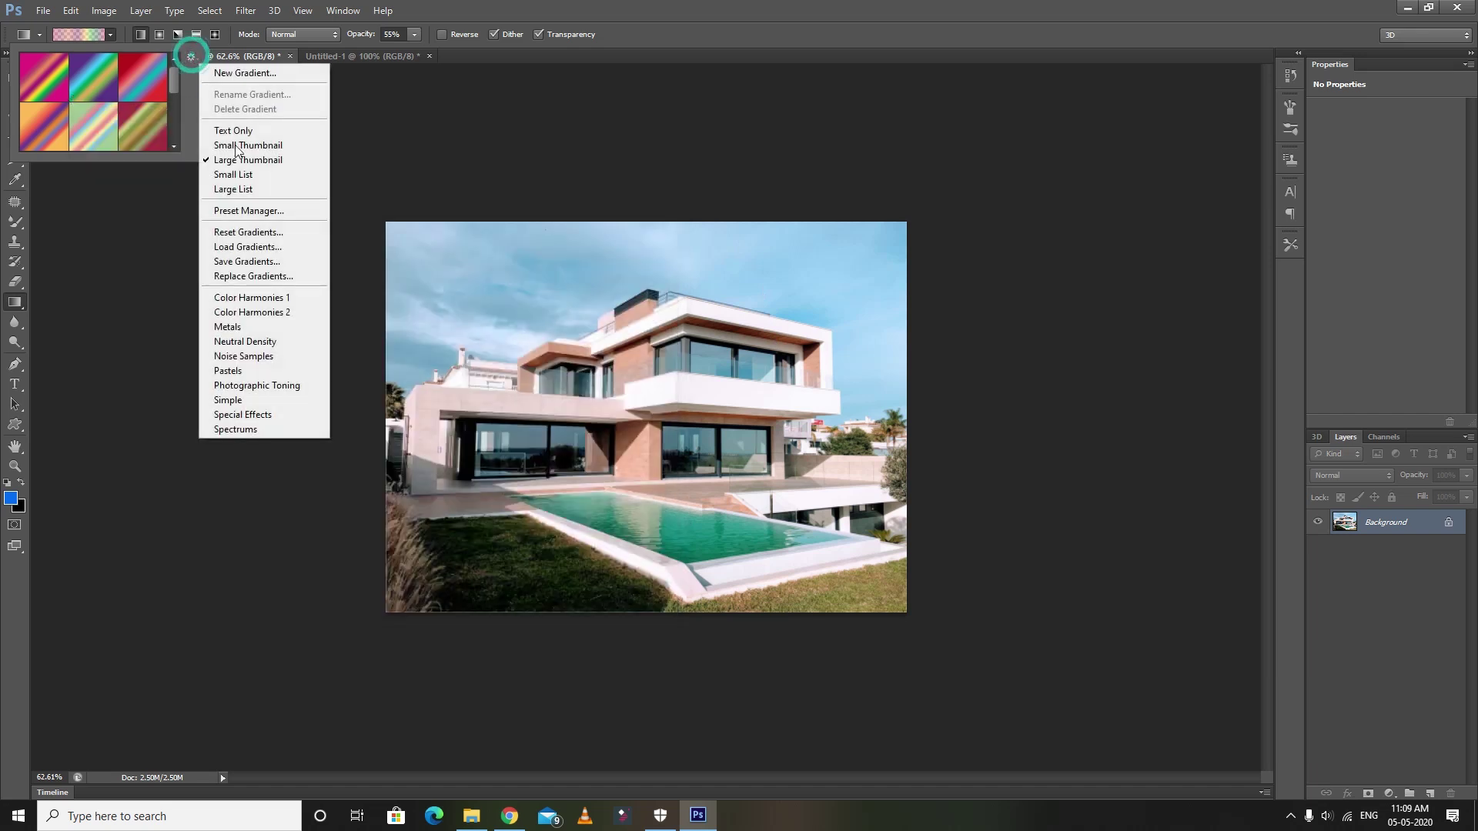
pyautogui.click(246, 312)
pyautogui.click(636, 310)
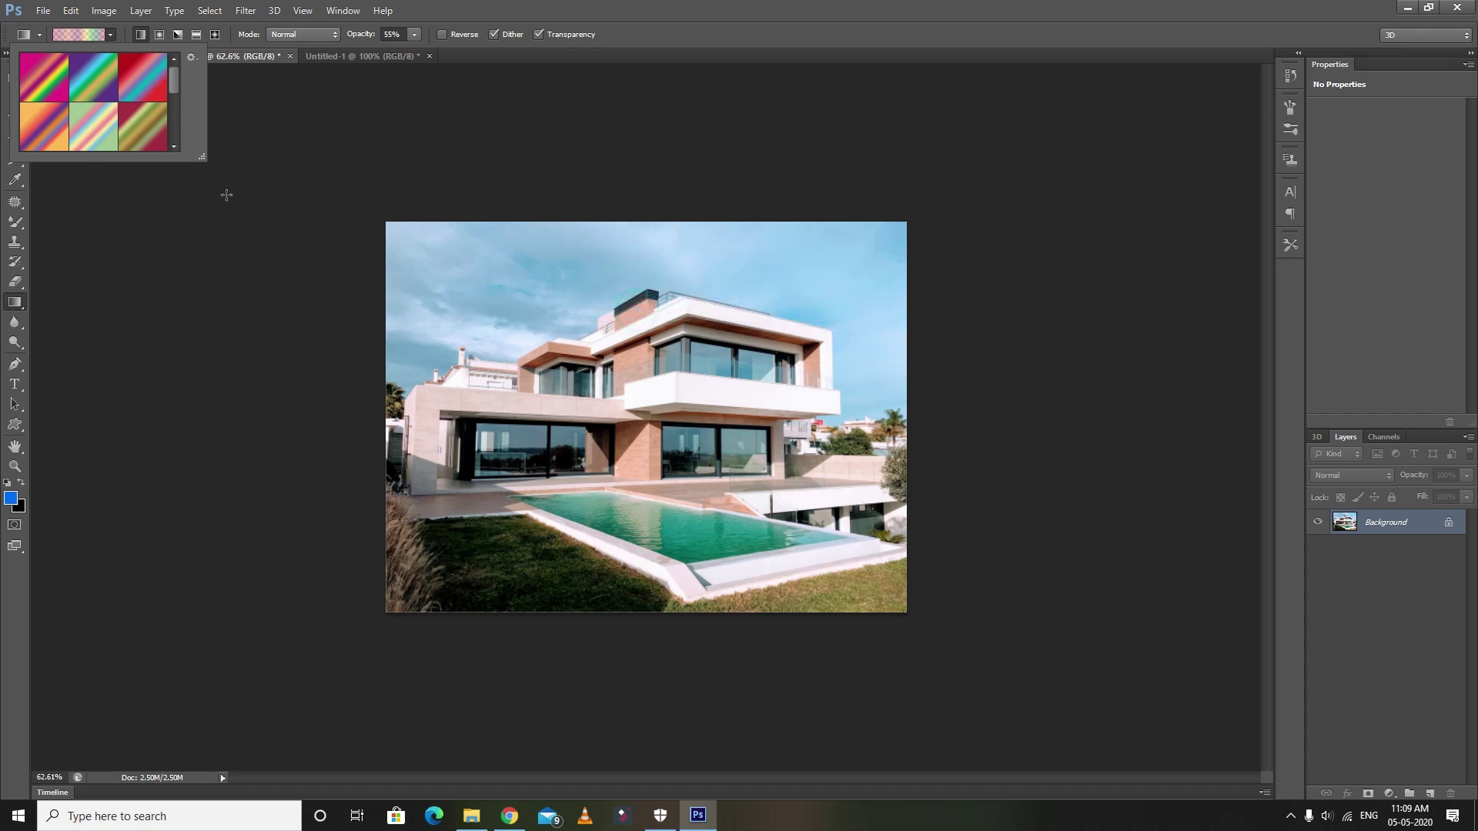
pyautogui.click(127, 26)
pyautogui.click(159, 34)
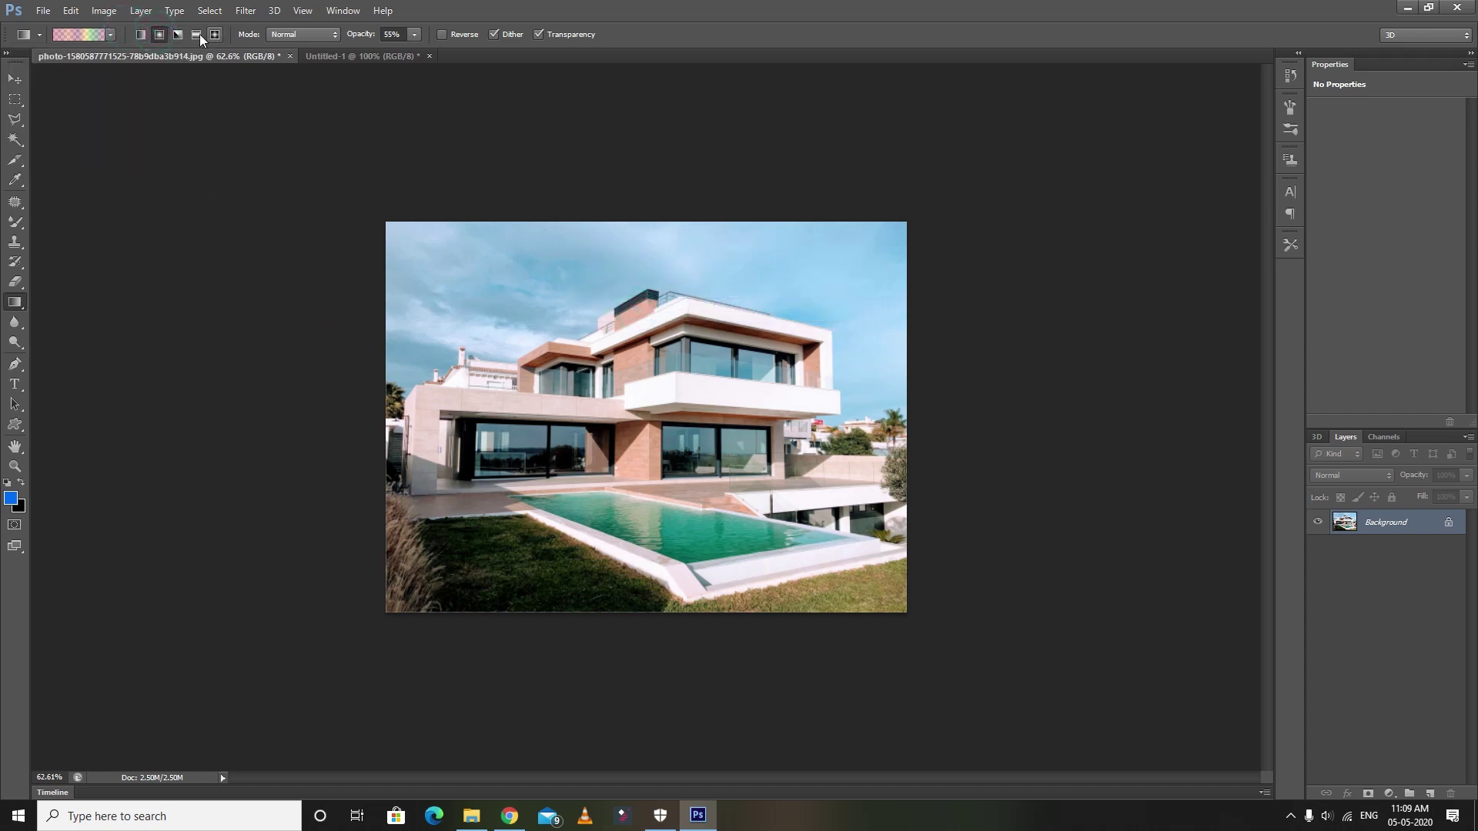
# Step: Set the linear gradient's opacity from 55% to 100%, leaving the mode at Normal
pyautogui.click(141, 34)
pyautogui.click(160, 34)
pyautogui.click(146, 34)
pyautogui.click(280, 35)
pyautogui.click(282, 35)
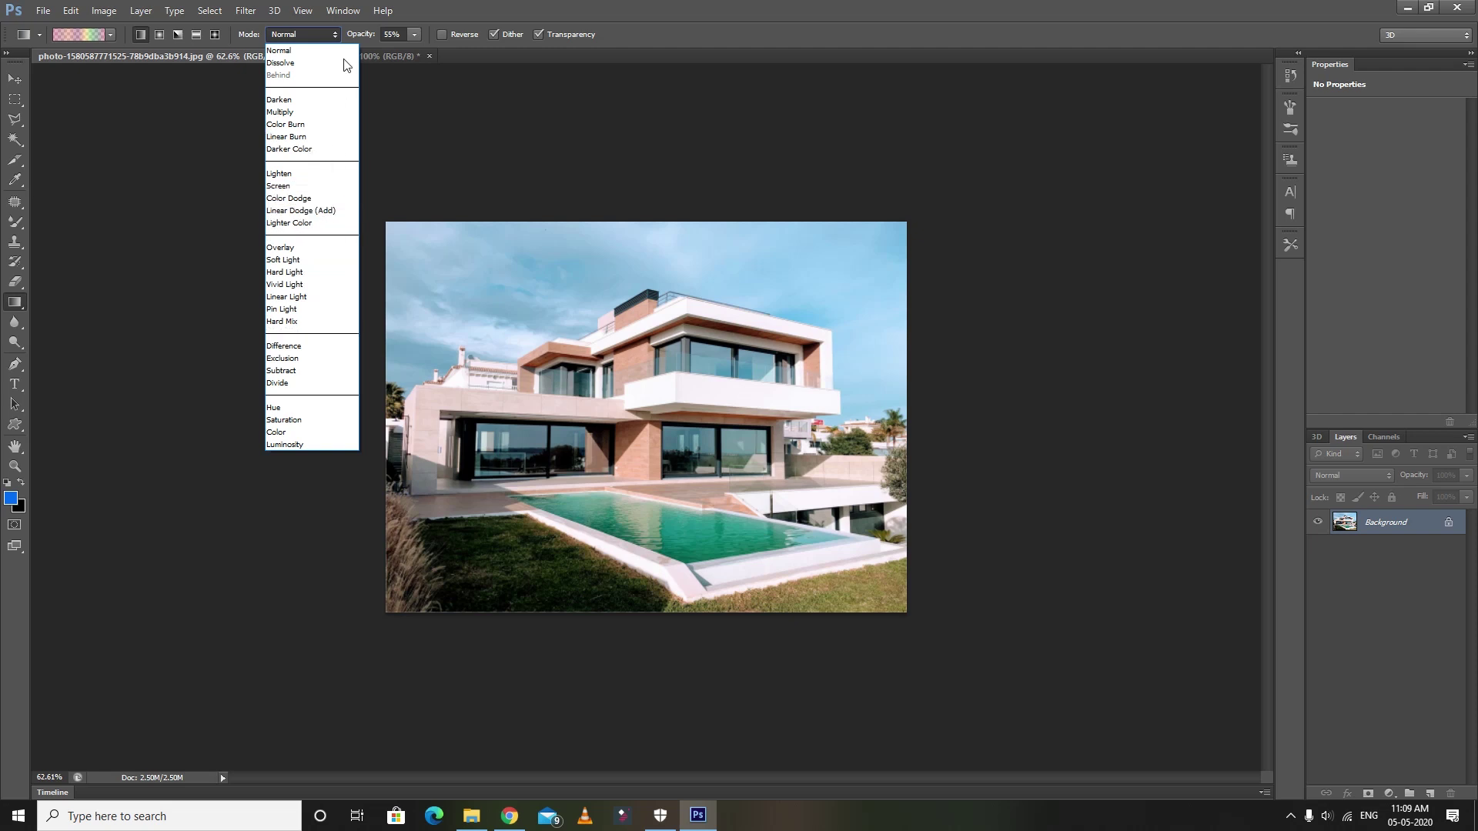
pyautogui.click(416, 36)
pyautogui.moveTo(418, 56); pyautogui.dragTo(457, 54)
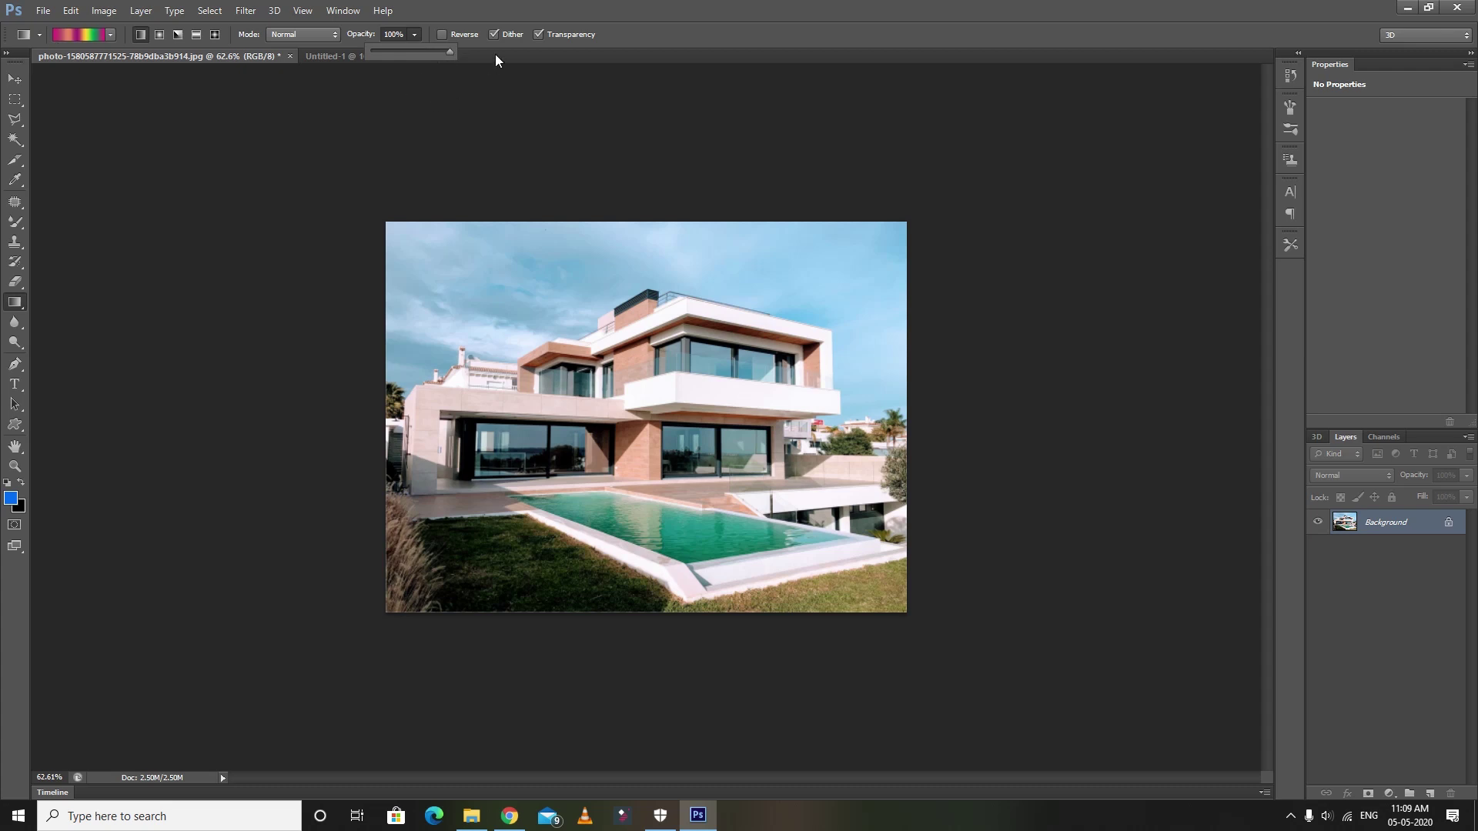
pyautogui.click(485, 19)
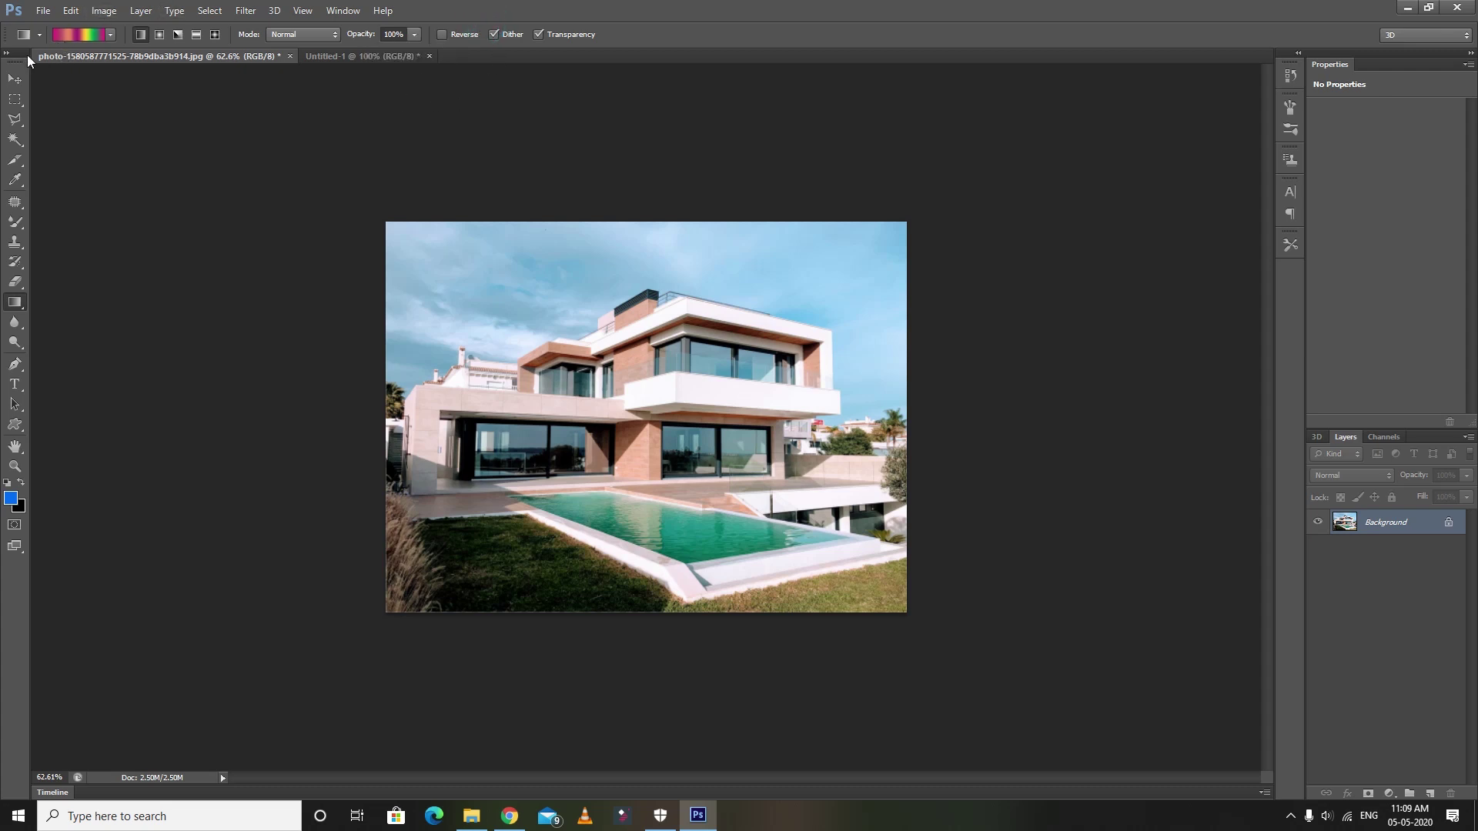
# Step: Create a new blank 450 × 295 pixel document
pyautogui.rightClick(15, 302)
pyautogui.click(66, 302)
pyautogui.hotkey('ctrl', 'n')
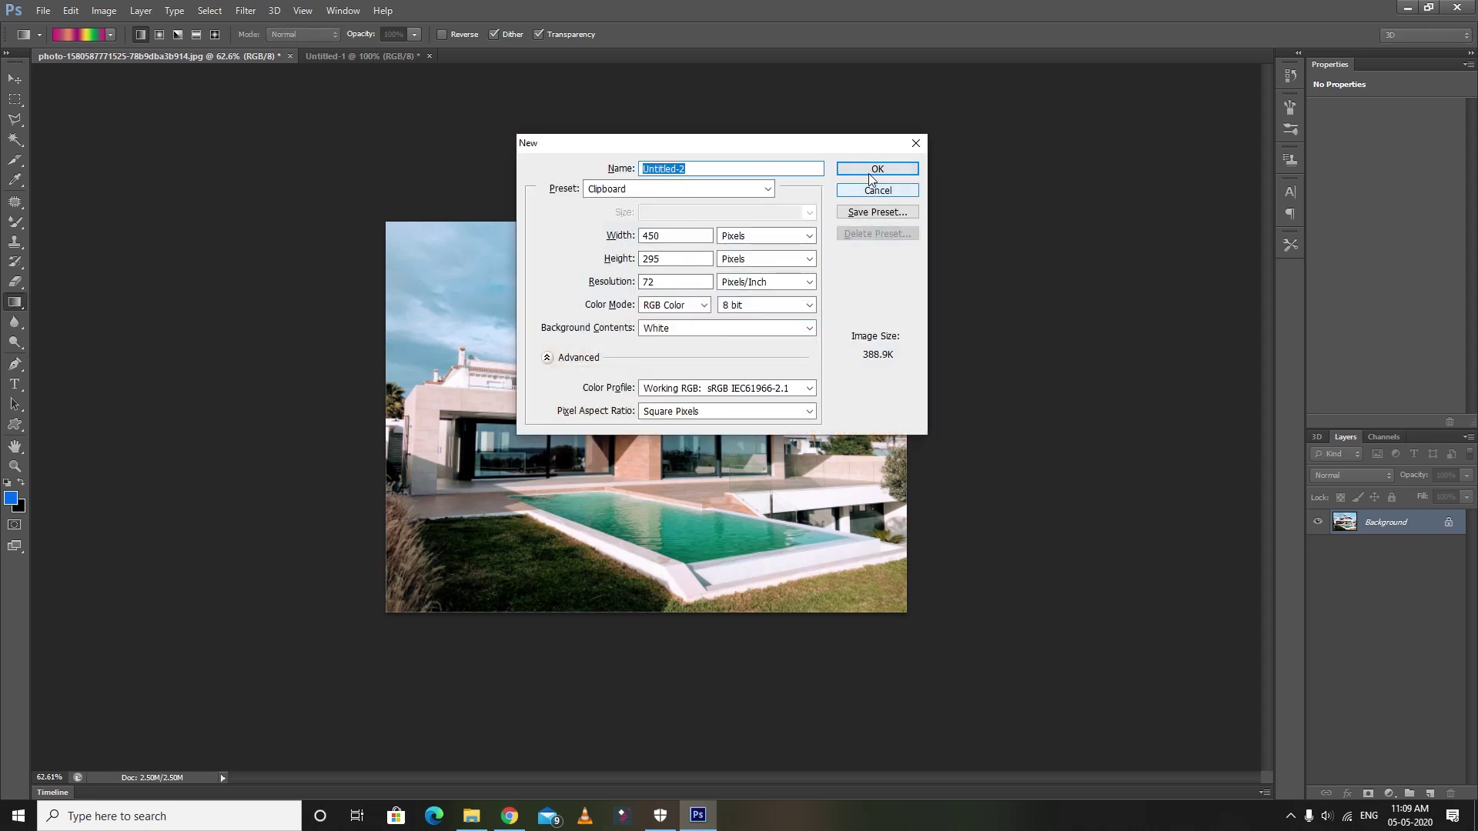
pyautogui.click(875, 169)
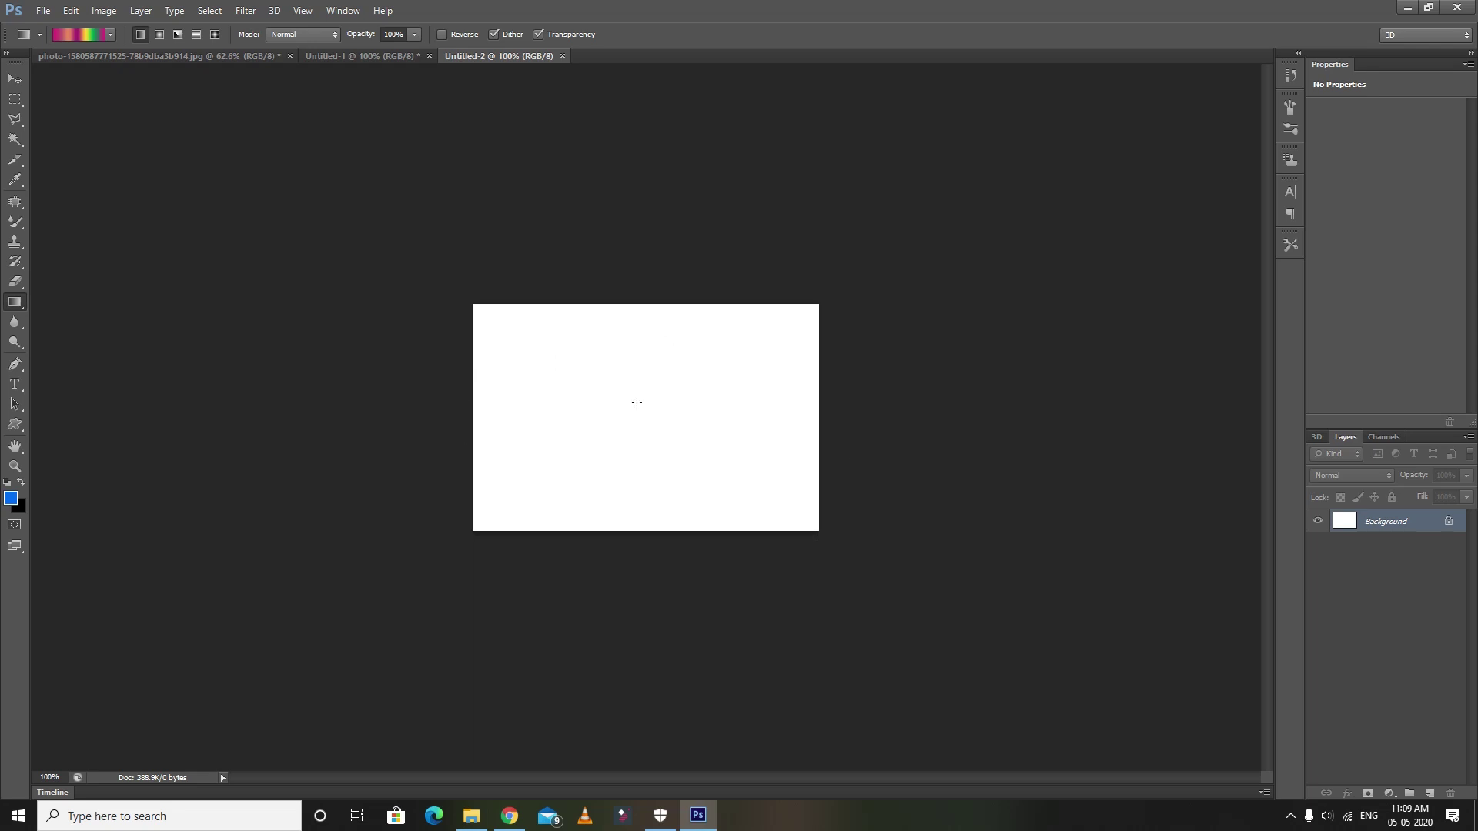
# Step: Create another 450 × 295 document with White background contents, opening Untitled-3
pyautogui.hotkey('ctrl', 'n')
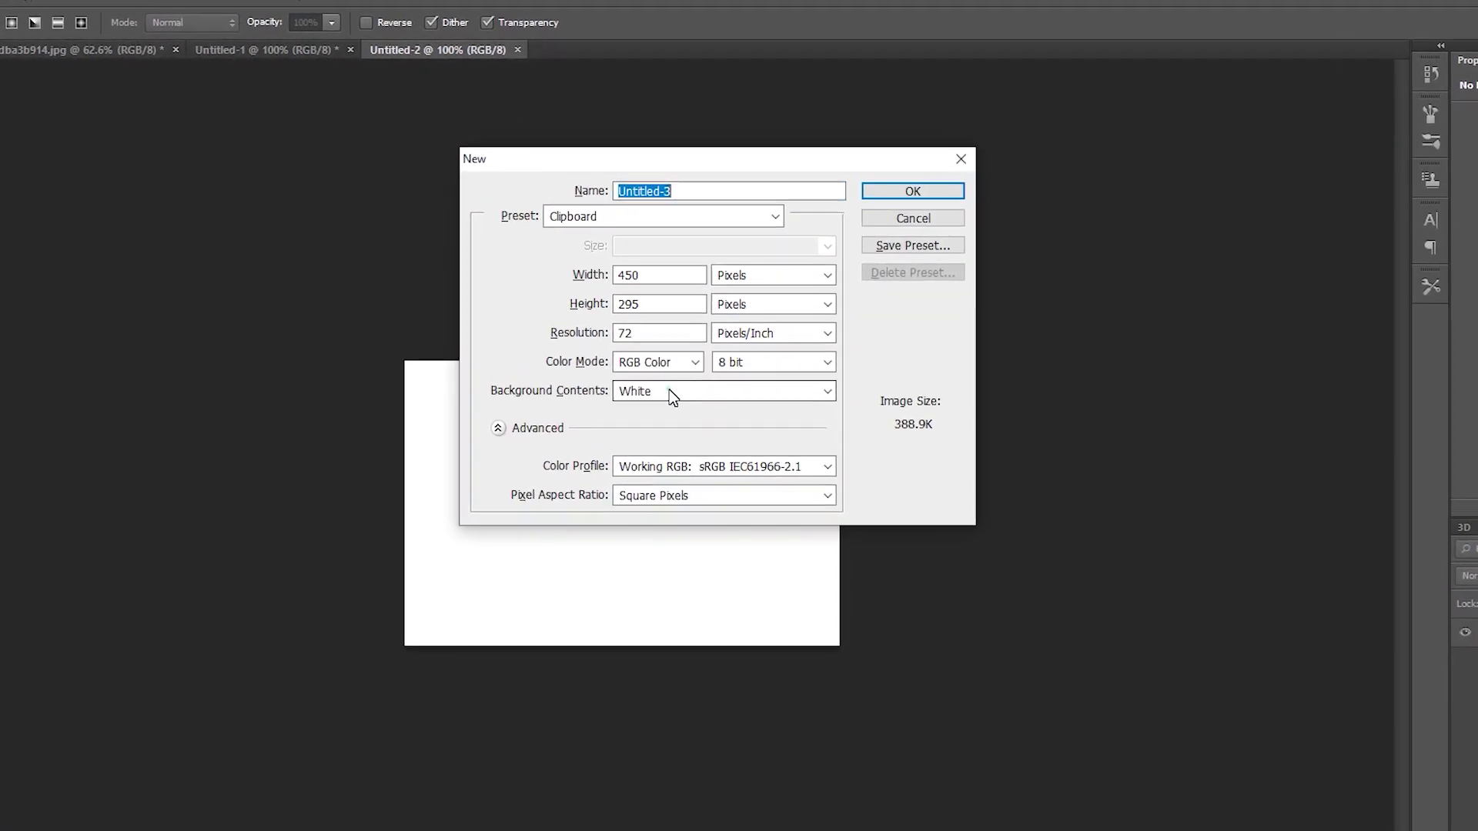
pyautogui.click(666, 375)
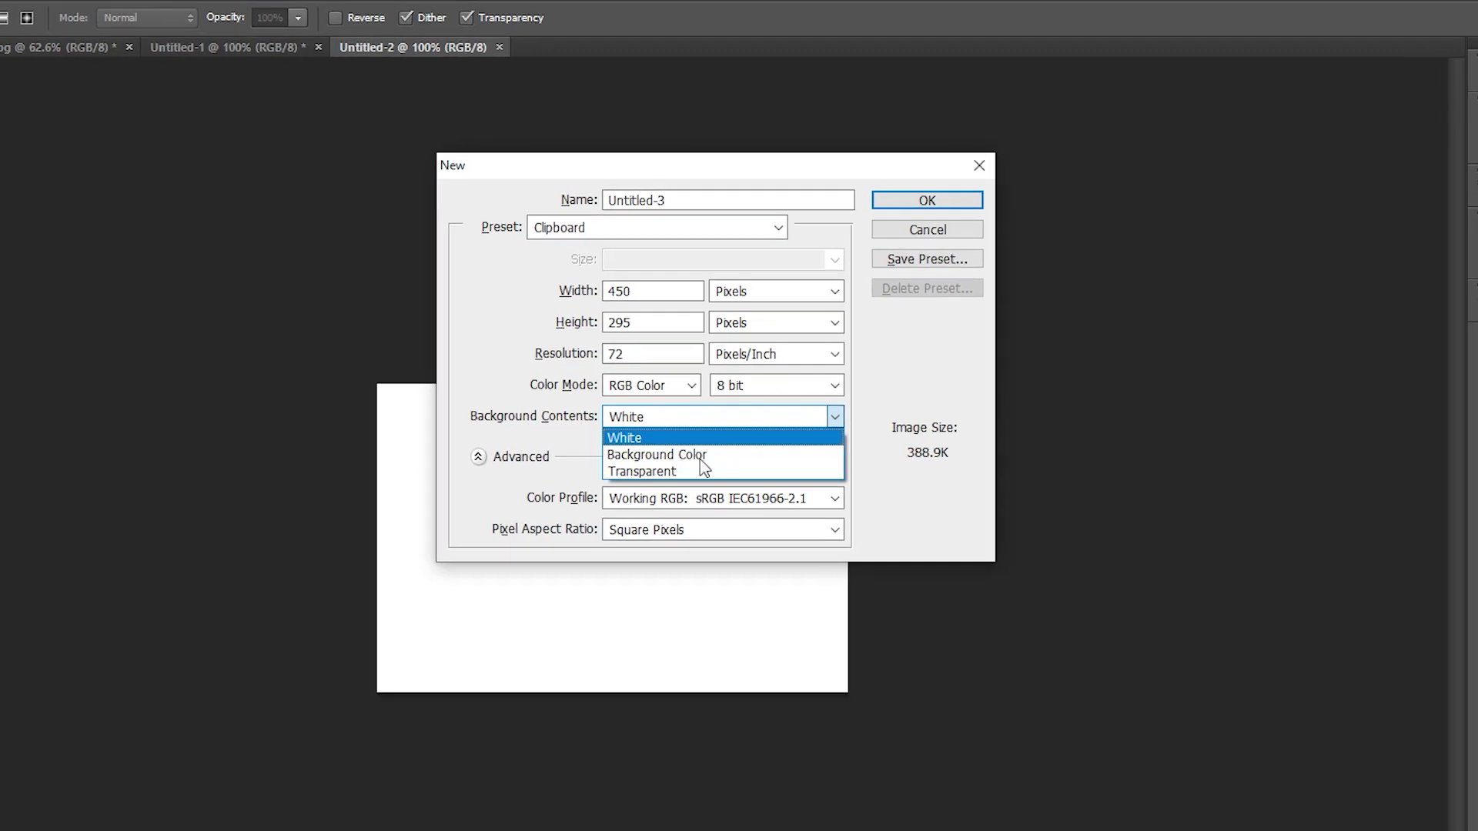
pyautogui.click(653, 465)
pyautogui.click(670, 424)
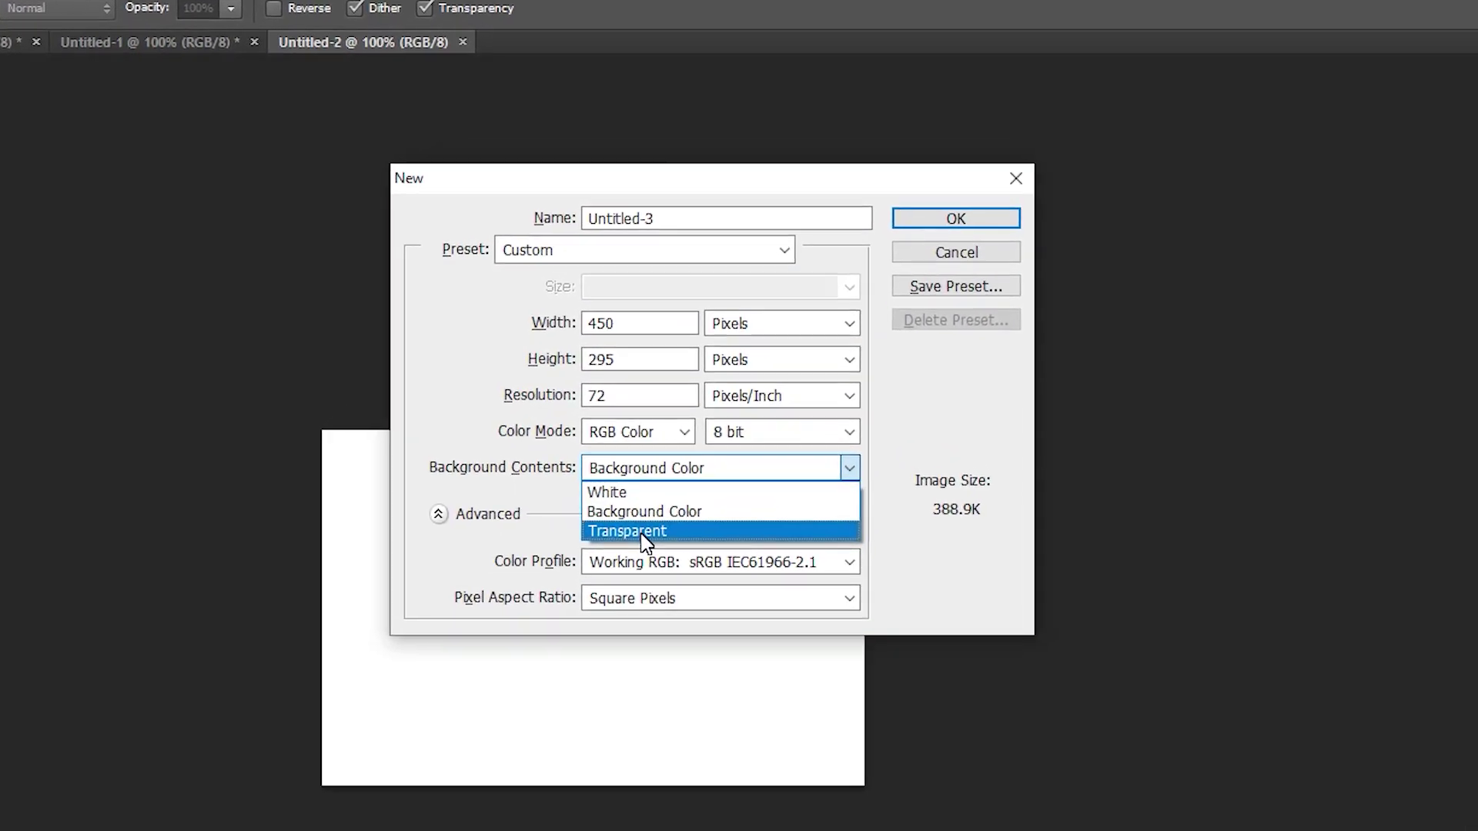
pyautogui.click(639, 539)
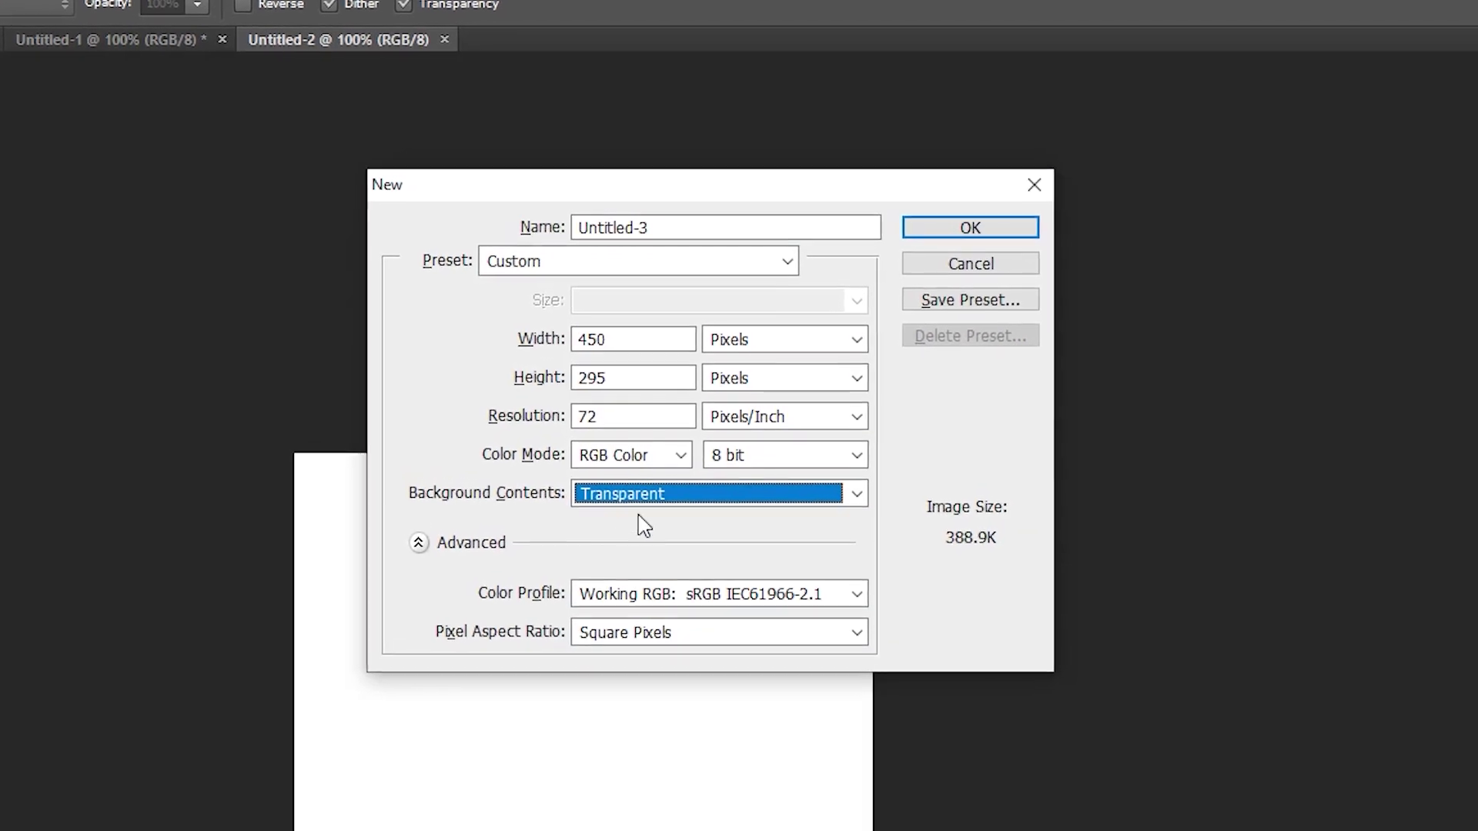
pyautogui.click(632, 508)
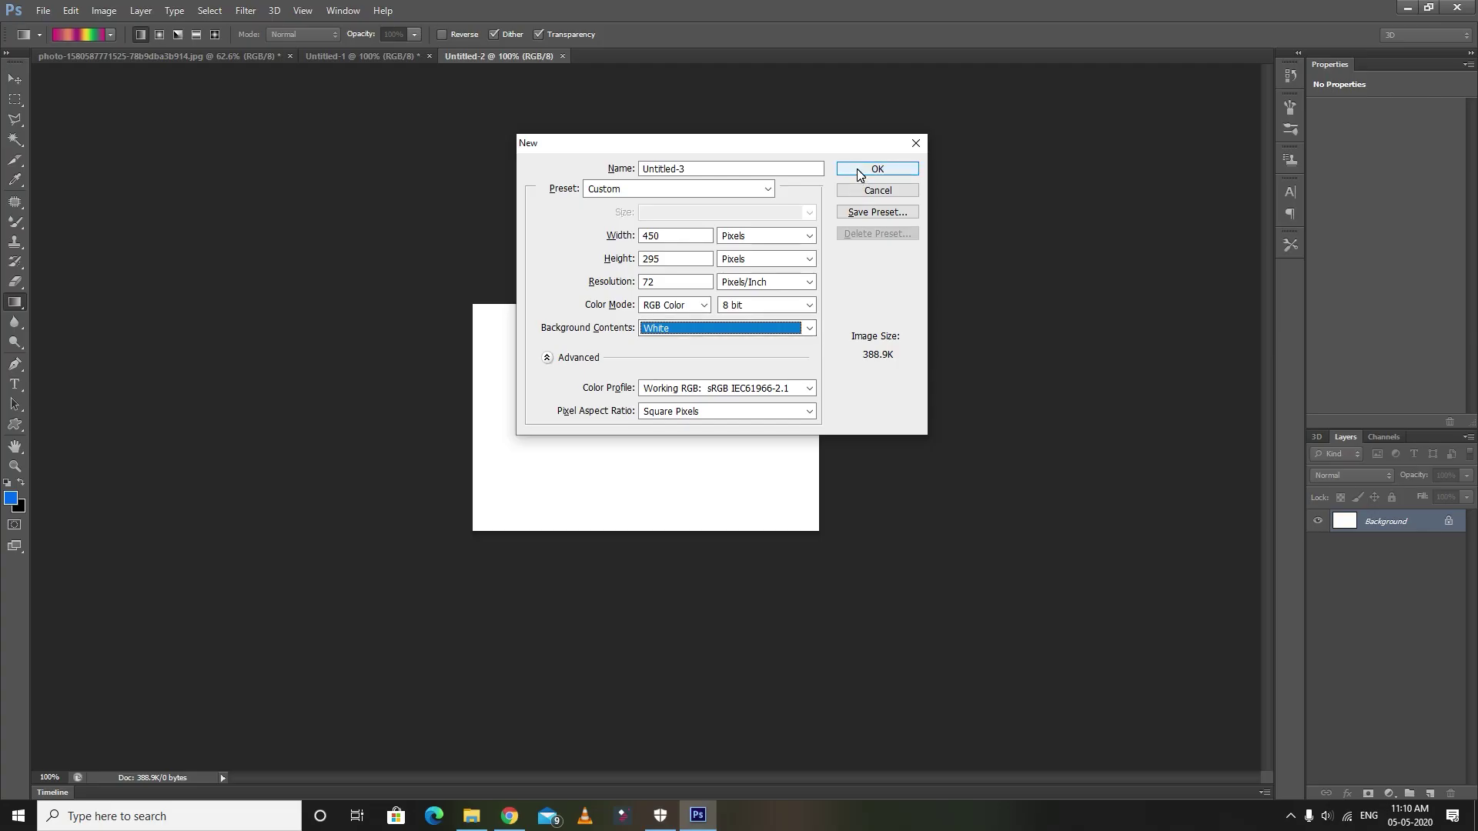
pyautogui.click(856, 169)
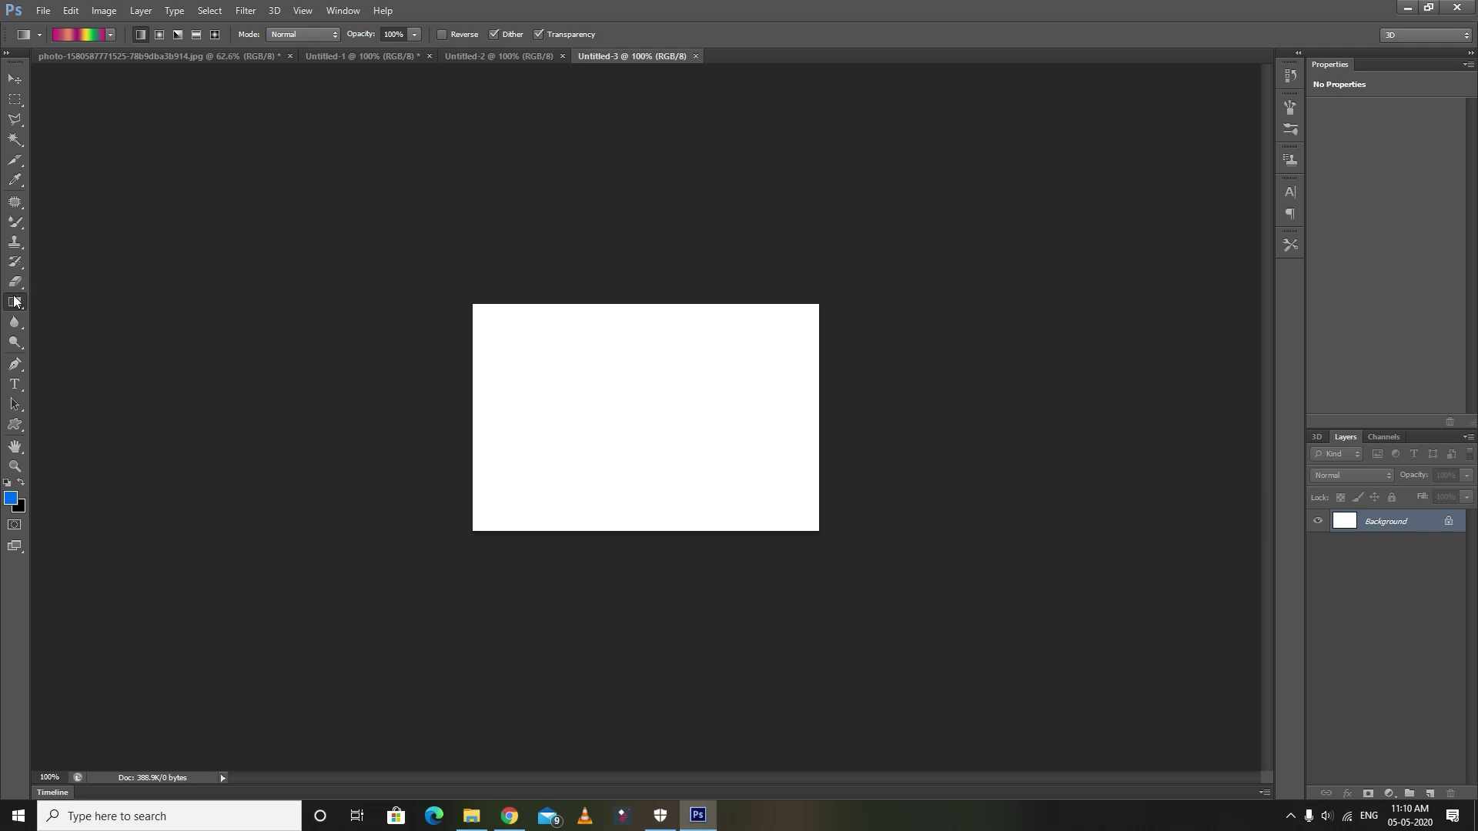
# Step: Apply the first gradient preset diagonally across Untitled-3 as pink, orange, purple, yellow and green bands
pyautogui.click(110, 35)
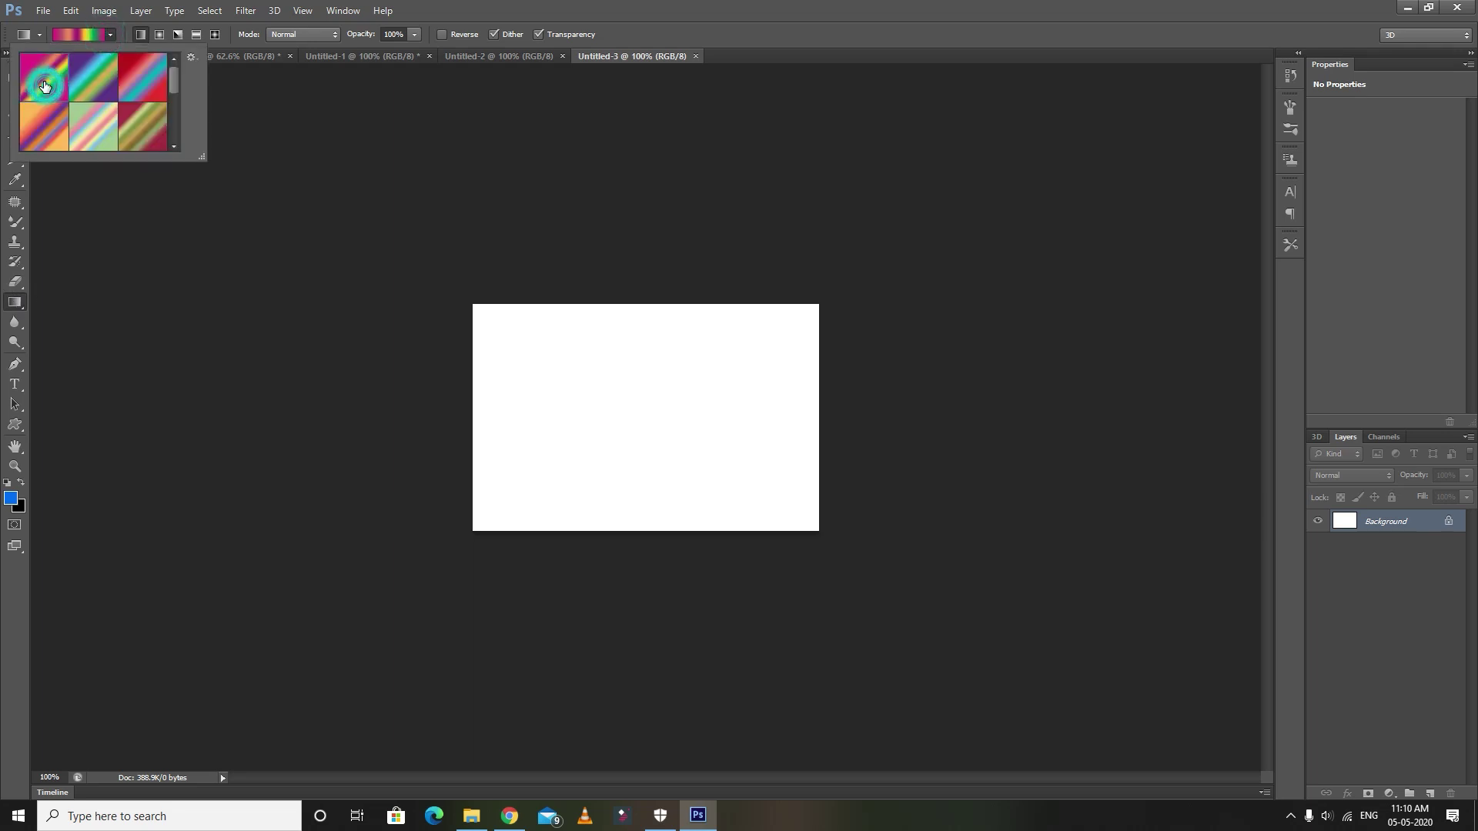
pyautogui.click(16, 310)
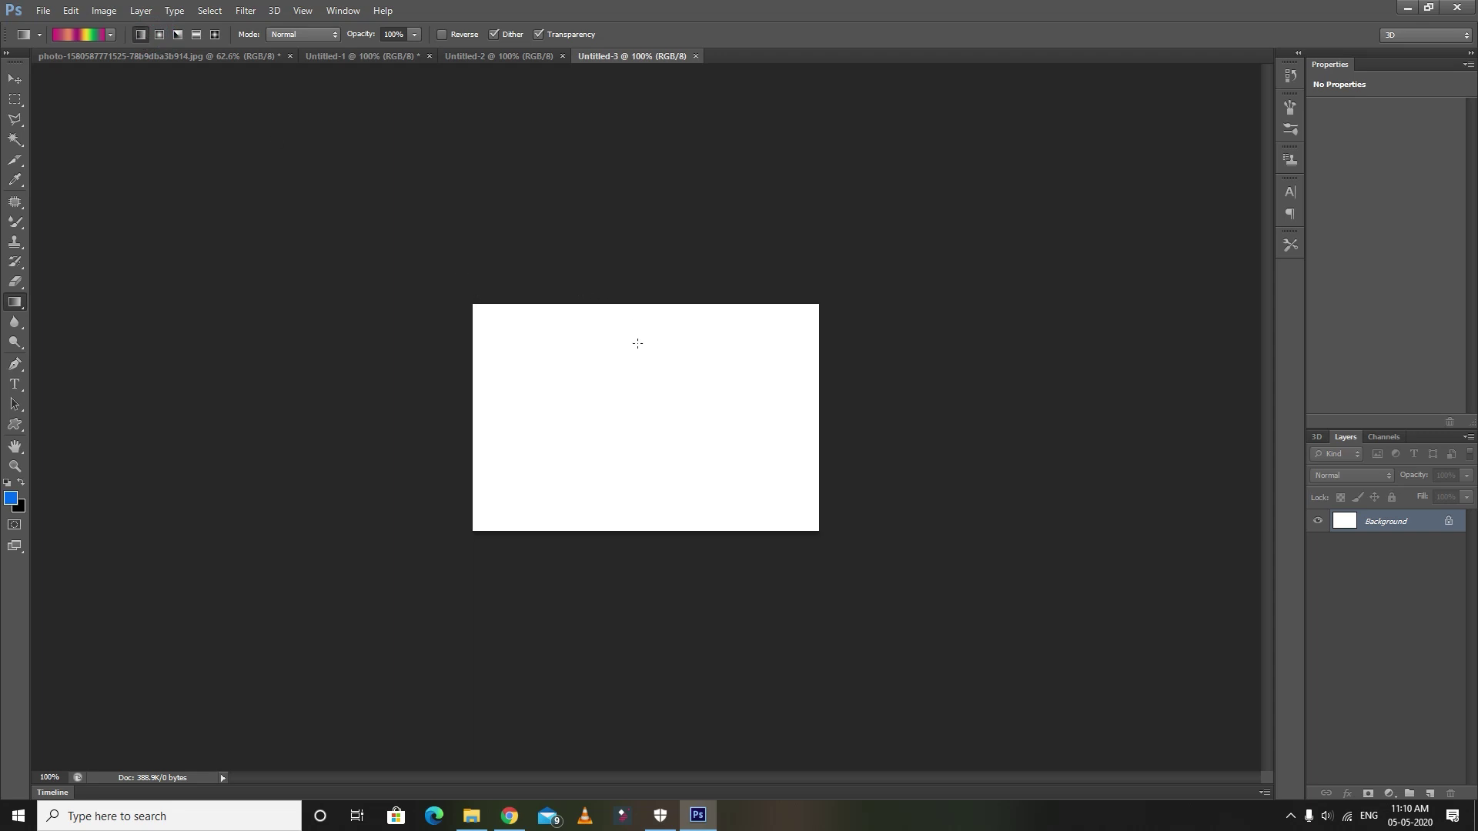
pyautogui.moveTo(637, 402); pyautogui.dragTo(644, 534)
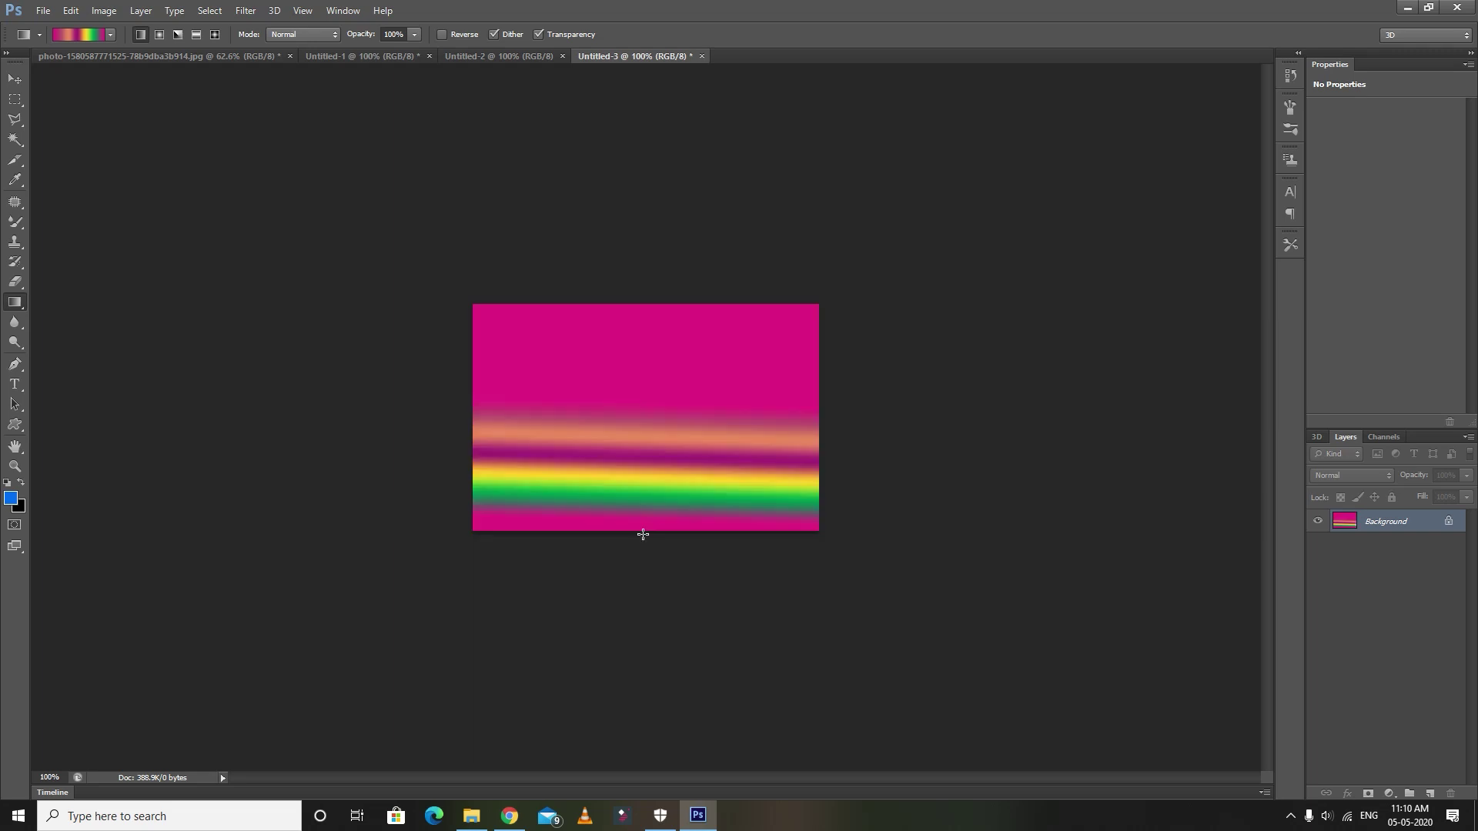
pyautogui.moveTo(655, 339); pyautogui.dragTo(631, 461)
pyautogui.moveTo(675, 403)
pyautogui.mouseDown()
pyautogui.moveTo(616, 451)
pyautogui.moveTo(69, 582)
pyautogui.mouseUp()
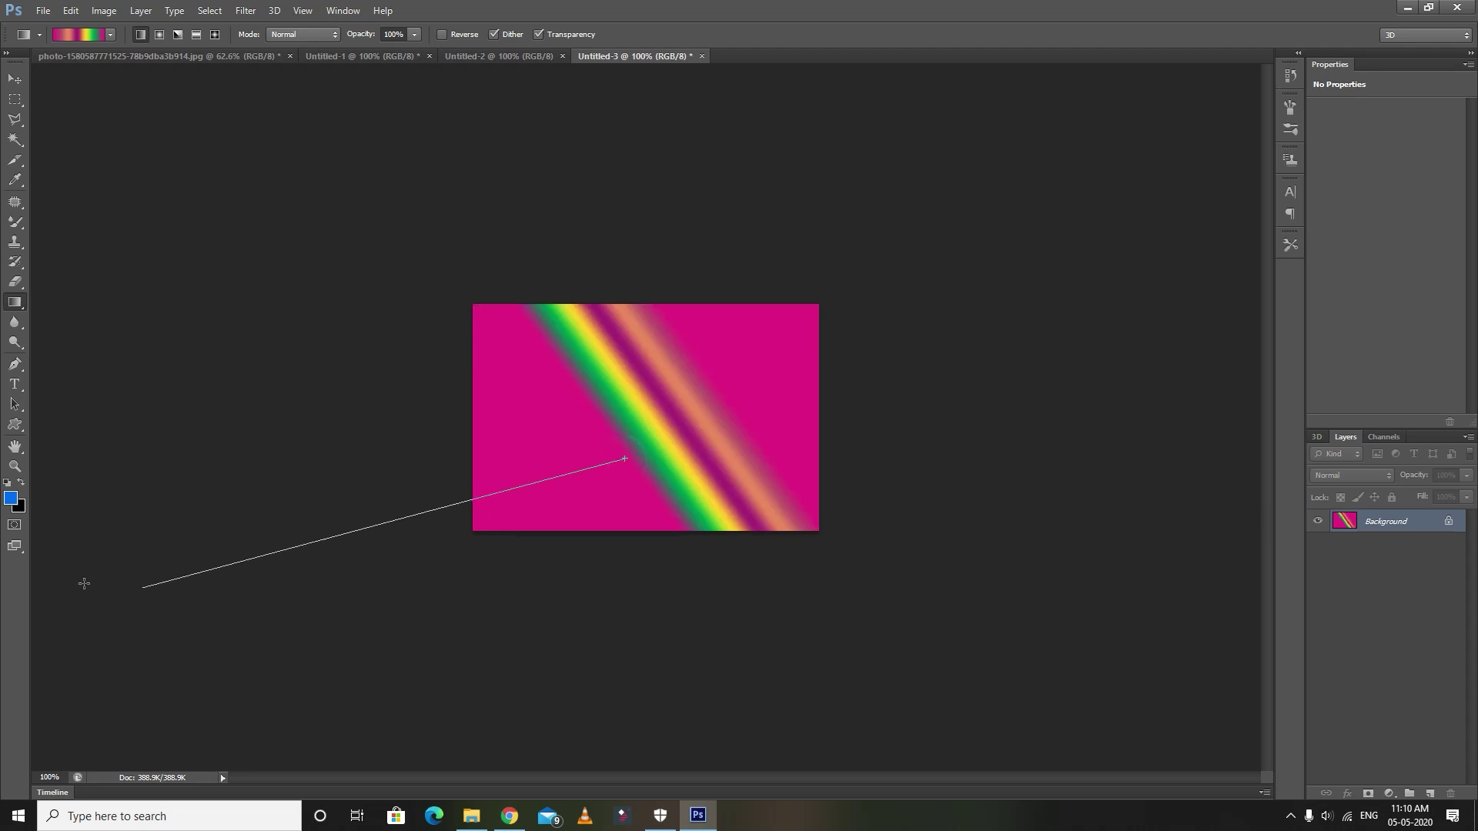
pyautogui.moveTo(772, 324); pyautogui.dragTo(442, 501)
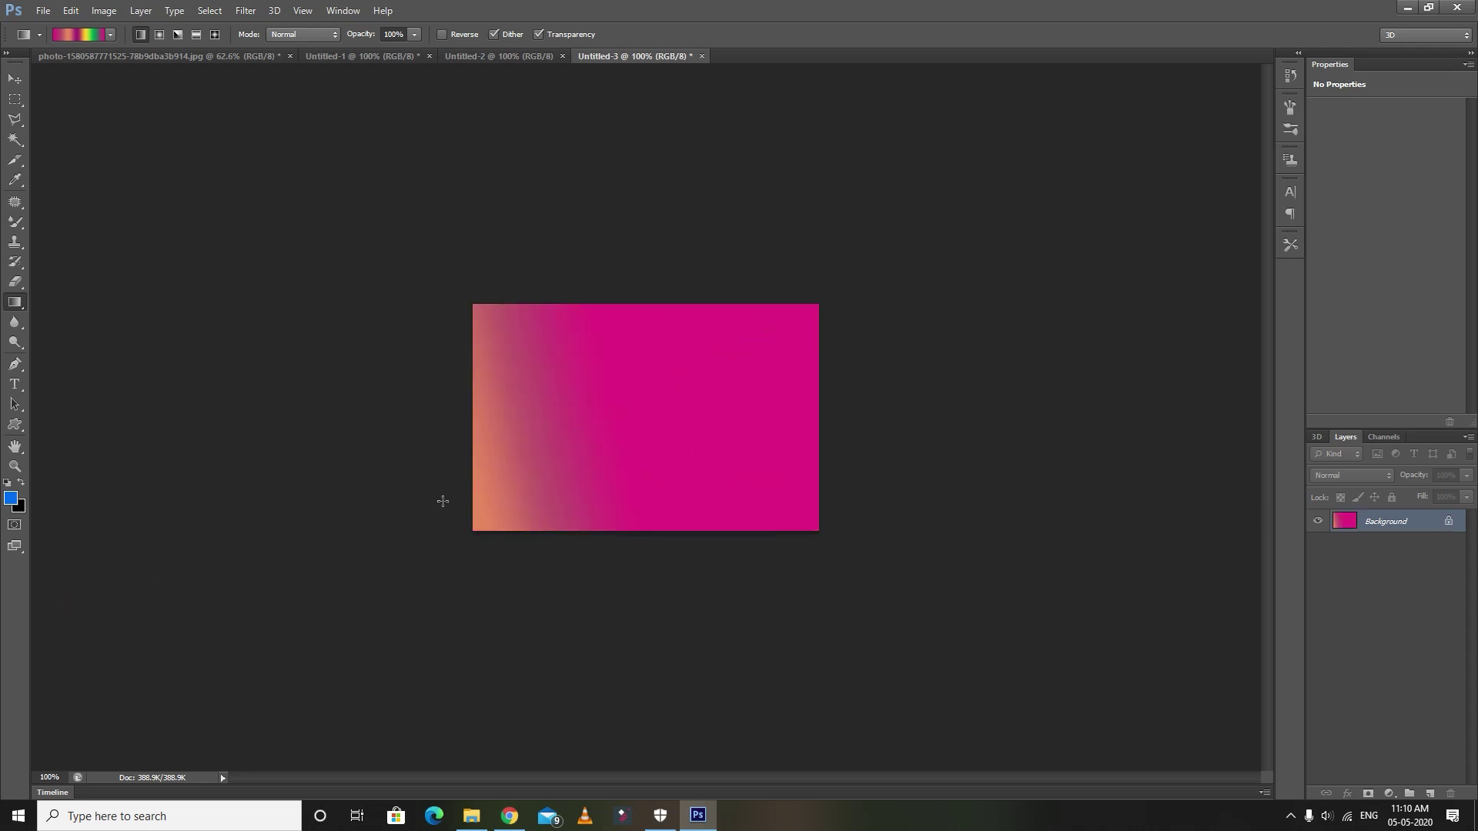
pyautogui.moveTo(803, 330)
pyautogui.mouseDown()
pyautogui.moveTo(223, 577)
pyautogui.moveTo(148, 633)
pyautogui.mouseUp()
pyautogui.moveTo(554, 452); pyautogui.dragTo(1006, 528)
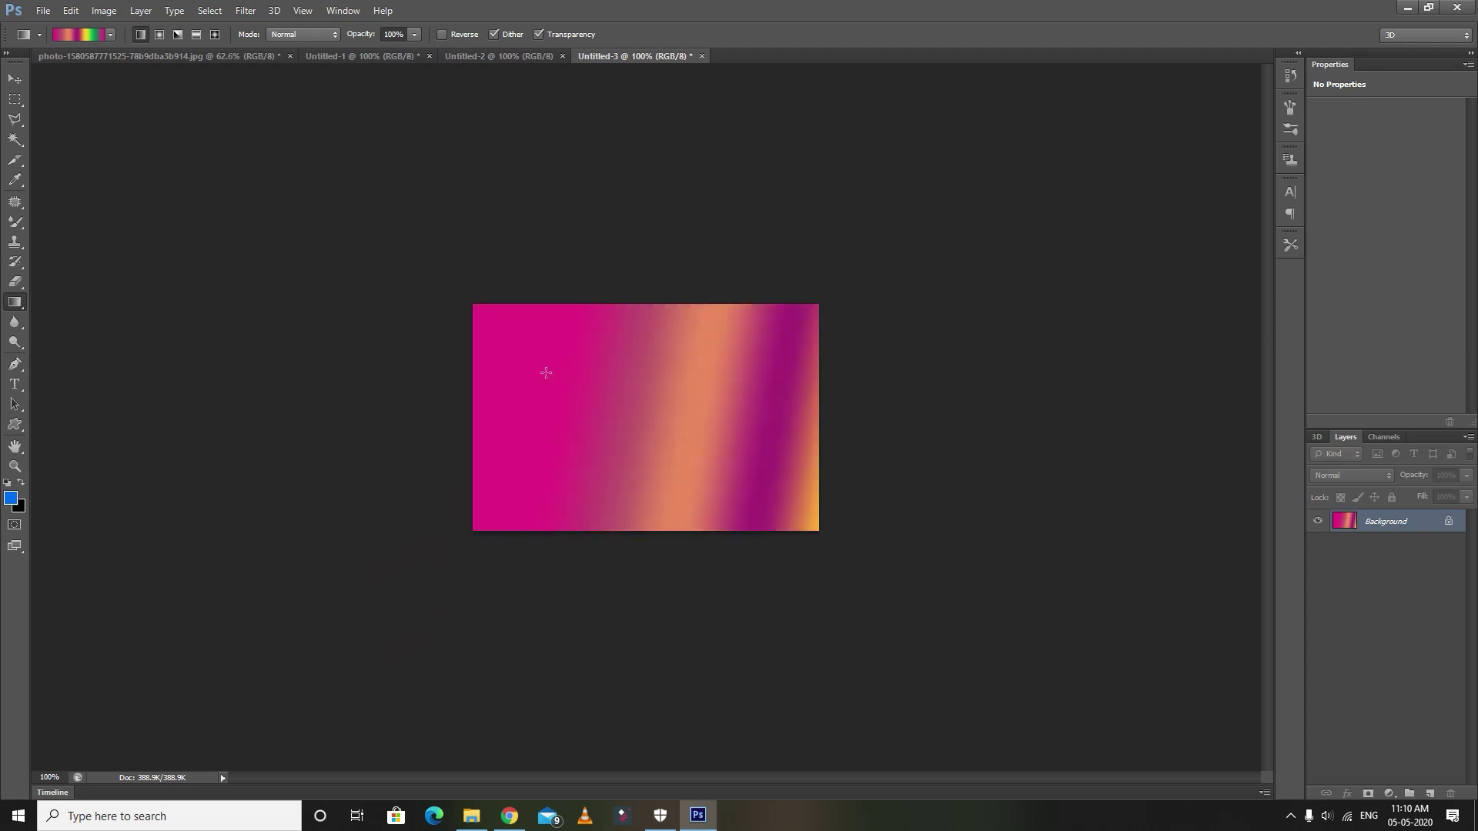
pyautogui.moveTo(960, 628)
pyautogui.mouseDown()
pyautogui.moveTo(999, 649)
pyautogui.moveTo(946, 624)
pyautogui.mouseUp()
pyautogui.moveTo(511, 345); pyautogui.dragTo(926, 585)
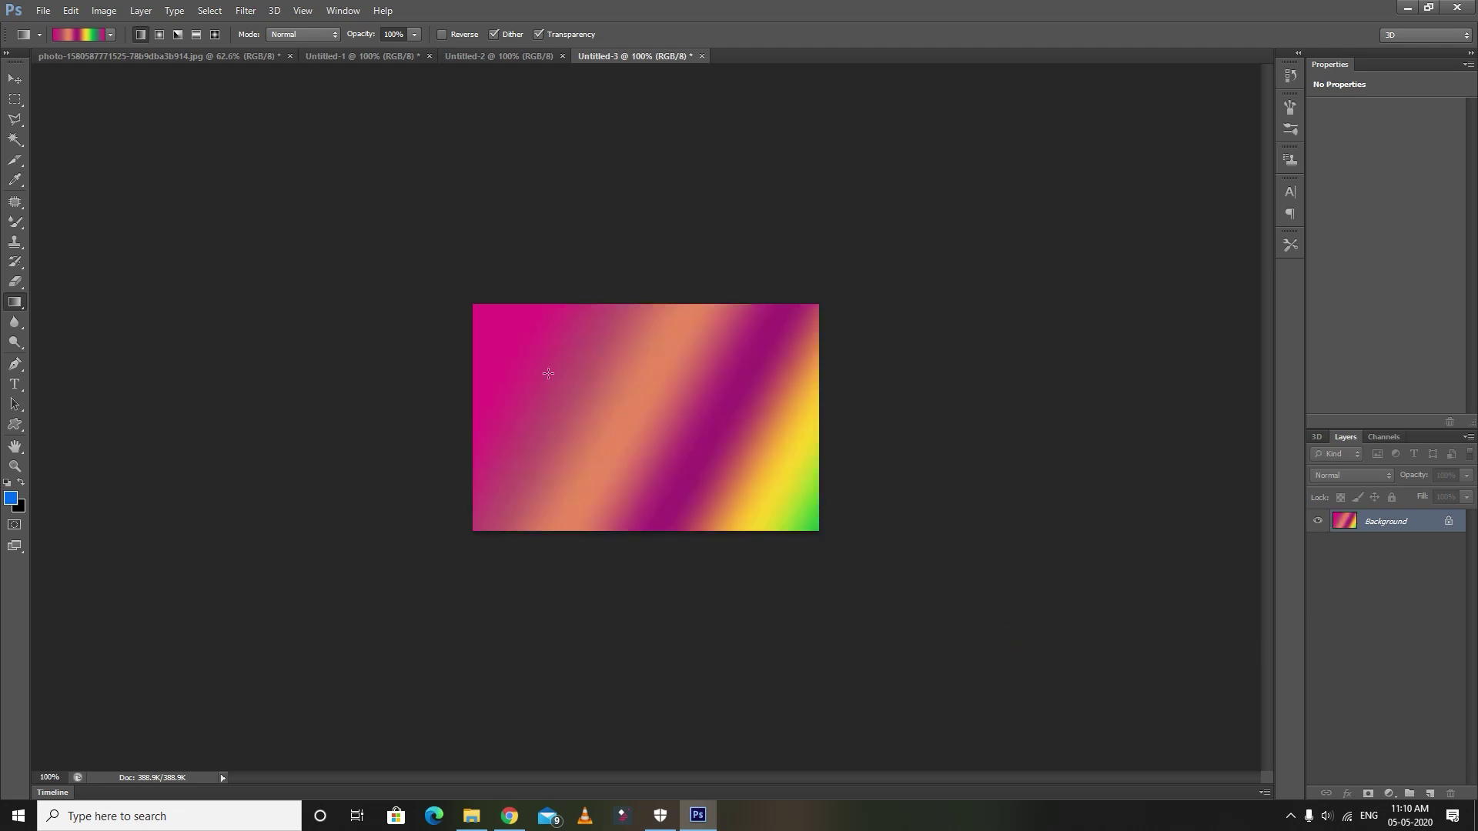
# Step: Apply the pastel rainbow preset as diagonal green, pink, blue and yellow stripes across Untitled-3
pyautogui.click(109, 35)
pyautogui.click(104, 124)
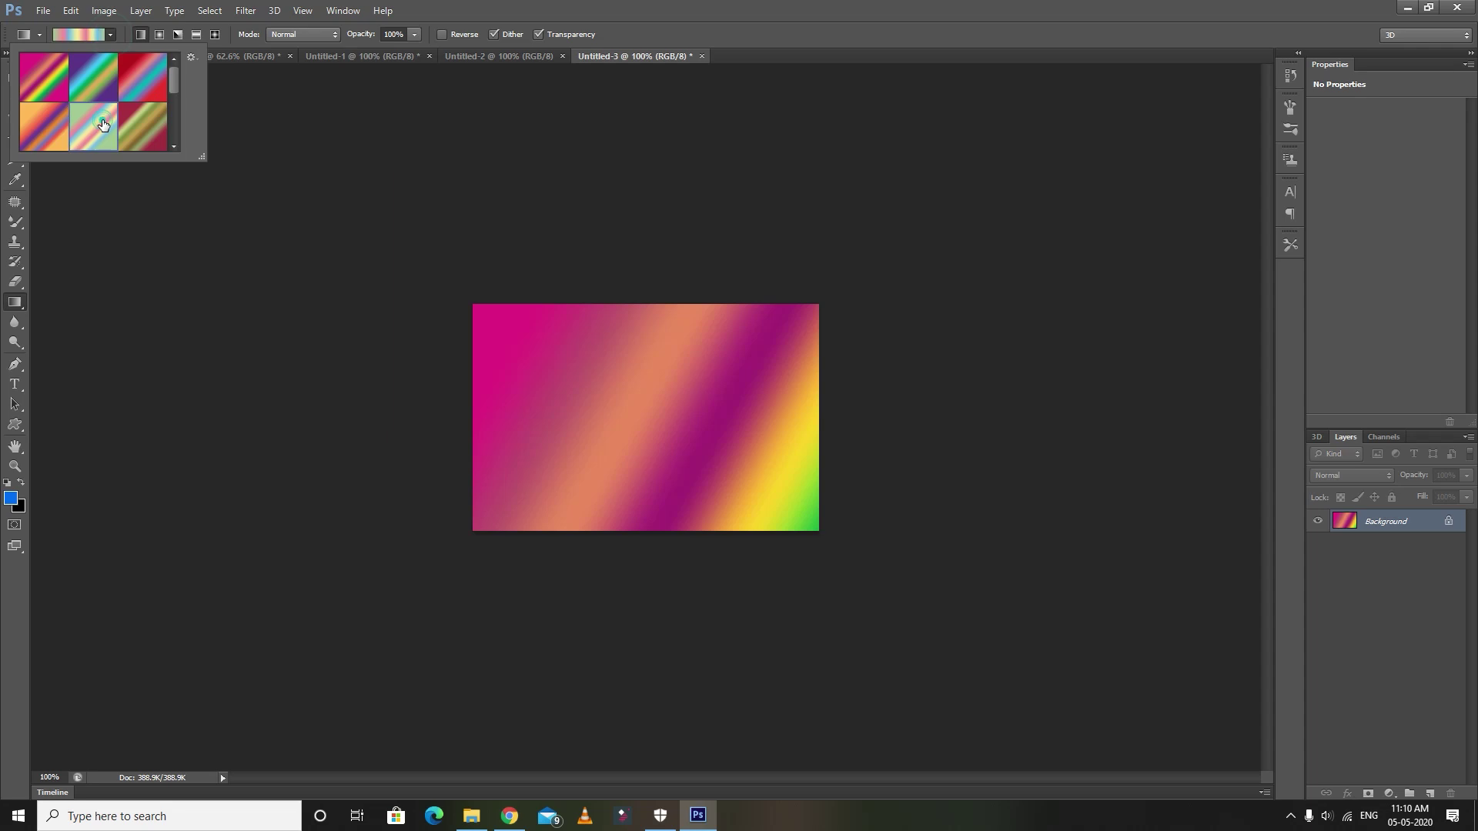
pyautogui.moveTo(512, 331); pyautogui.dragTo(762, 495)
pyautogui.moveTo(587, 387); pyautogui.dragTo(543, 357)
pyautogui.moveTo(716, 443); pyautogui.dragTo(777, 485)
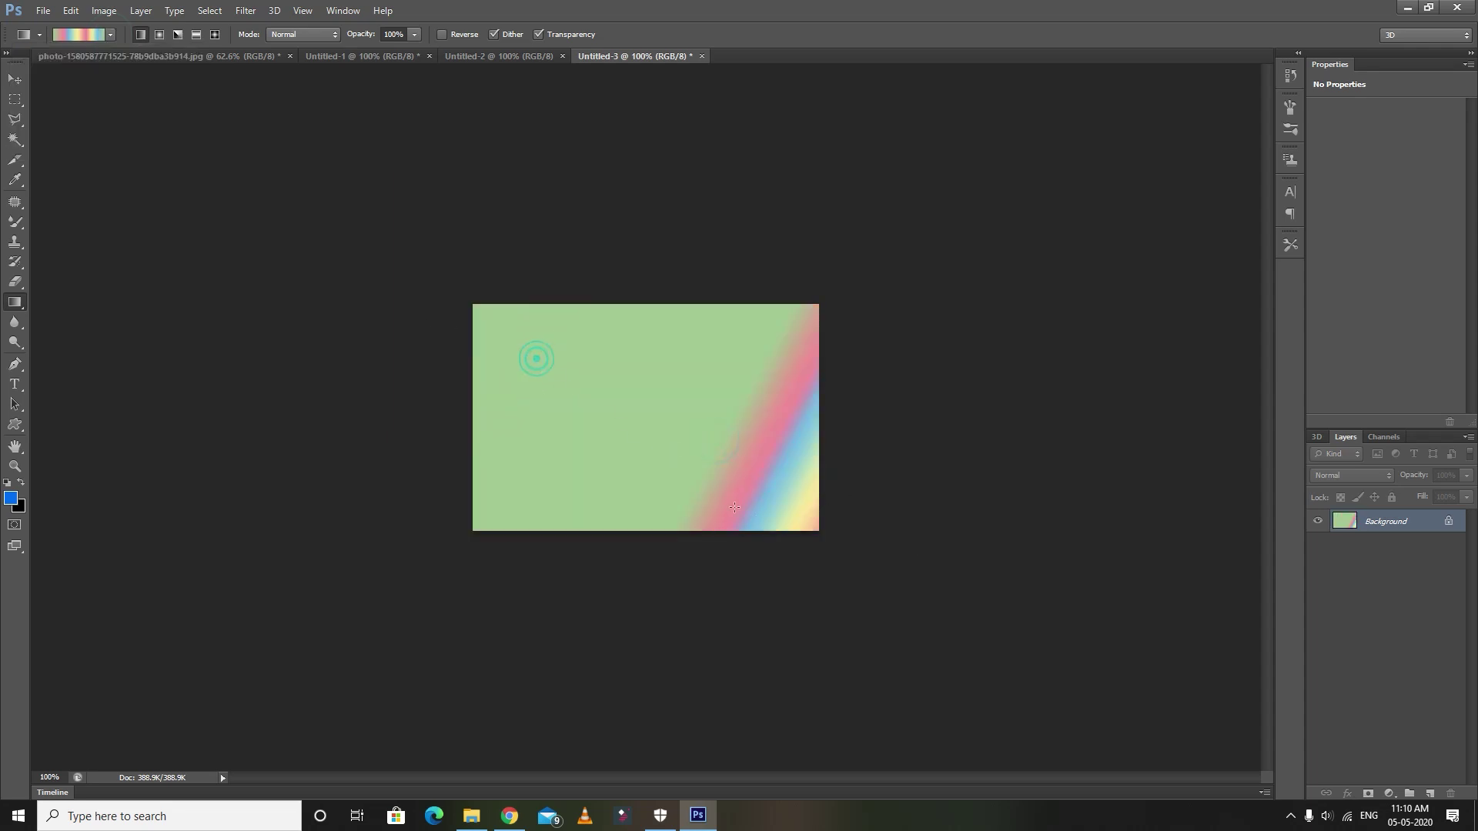
pyautogui.moveTo(537, 358); pyautogui.dragTo(662, 446)
pyautogui.moveTo(608, 384); pyautogui.dragTo(693, 439)
pyautogui.moveTo(654, 370); pyautogui.dragTo(762, 446)
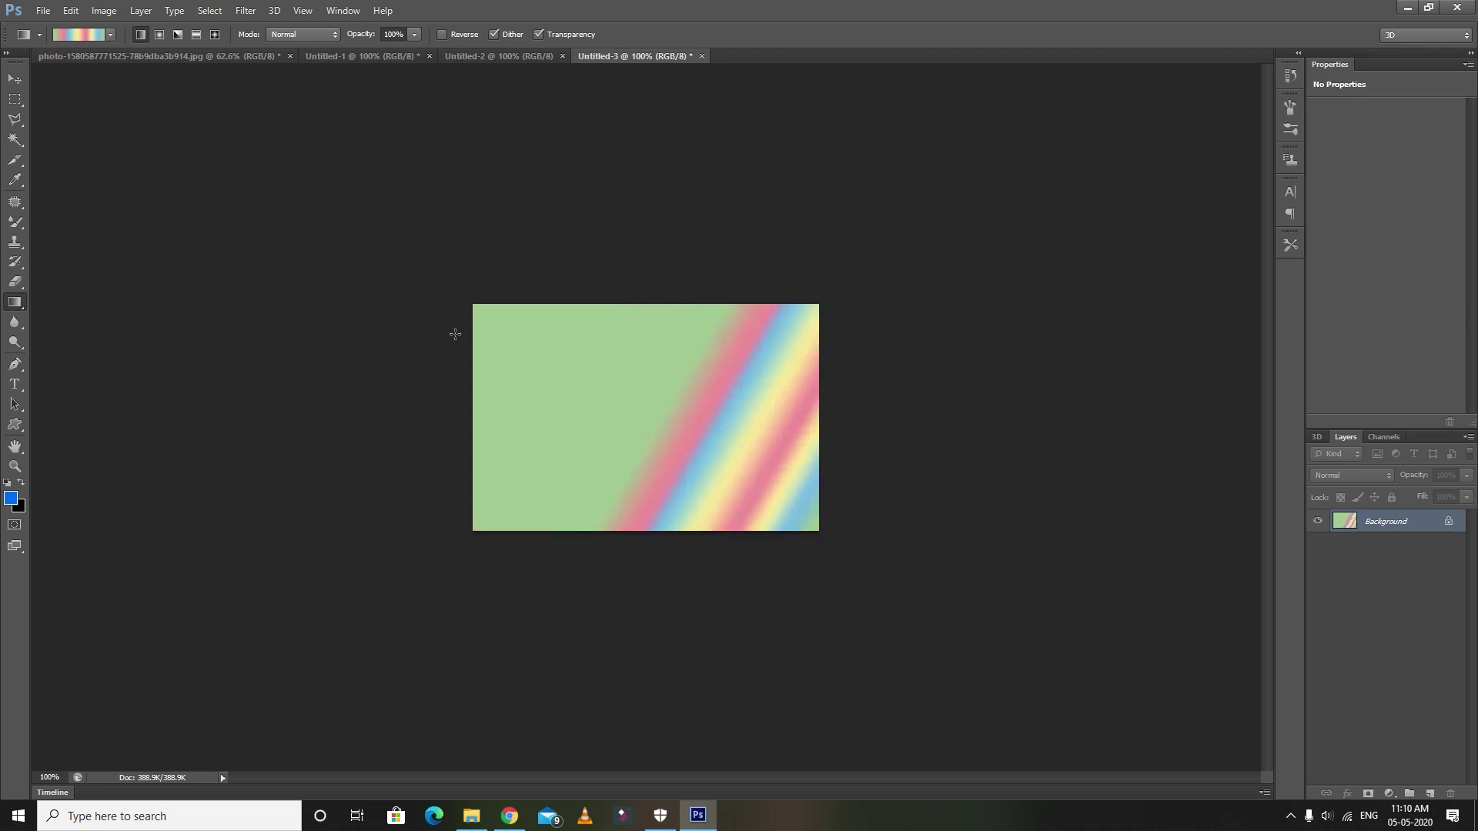
pyautogui.moveTo(510, 322); pyautogui.dragTo(691, 427)
pyautogui.moveTo(565, 377)
pyautogui.mouseDown()
pyautogui.moveTo(811, 547)
pyautogui.moveTo(876, 552)
pyautogui.moveTo(684, 455)
pyautogui.moveTo(794, 510)
pyautogui.mouseUp()
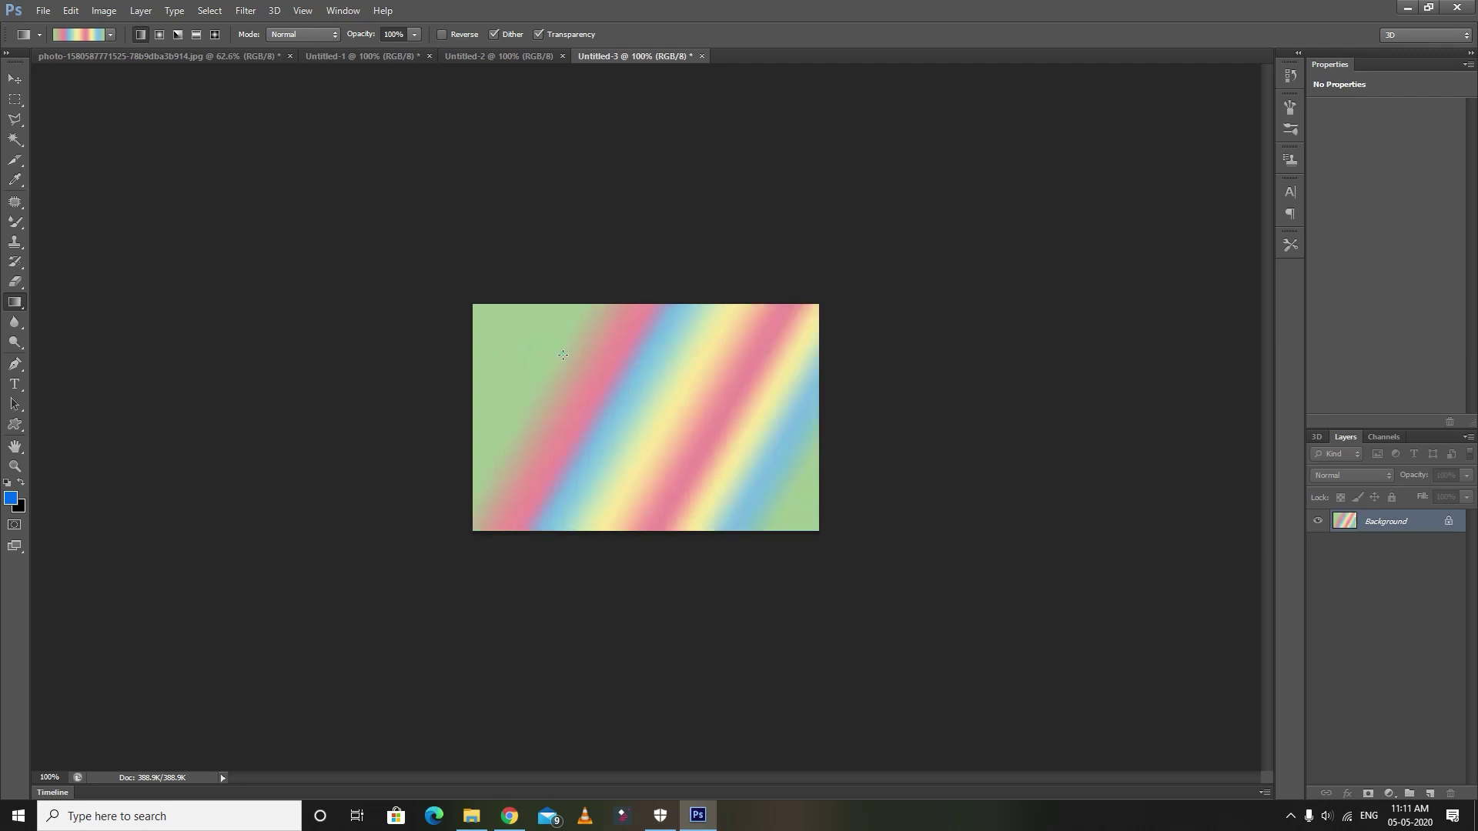
pyautogui.moveTo(562, 355); pyautogui.dragTo(805, 499)
# Step: Draw several Radial rainbow gradients on the canvas
pyautogui.click(159, 35)
pyautogui.moveTo(622, 369); pyautogui.dragTo(620, 473)
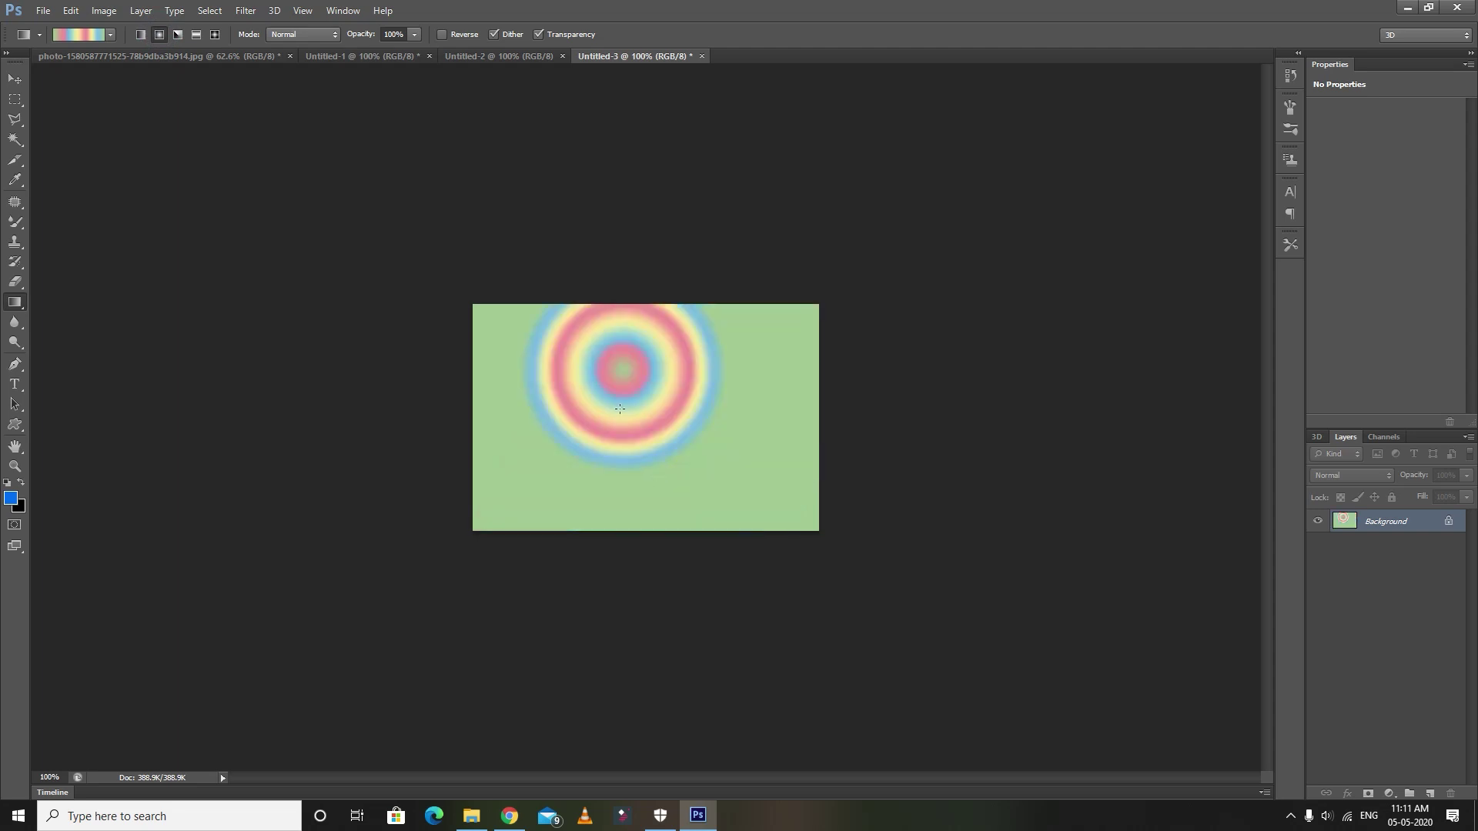
pyautogui.moveTo(639, 400)
pyautogui.mouseDown()
pyautogui.moveTo(612, 448)
pyautogui.moveTo(654, 405)
pyautogui.moveTo(501, 526)
pyautogui.mouseUp()
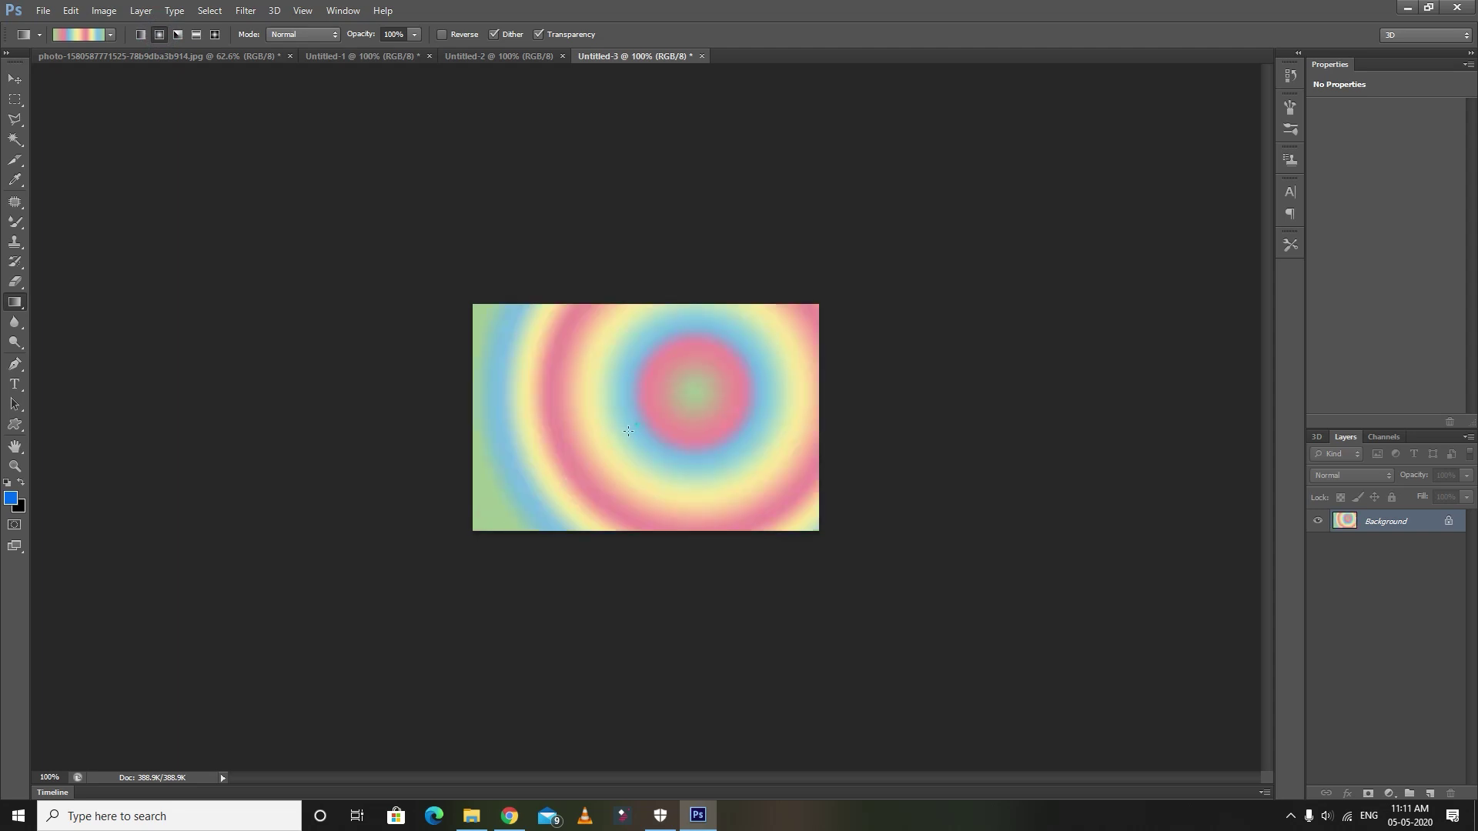
pyautogui.moveTo(637, 425); pyautogui.dragTo(739, 431)
# Step: Try the Angle gradient style, redrawing its centre and direction several times
pyautogui.click(179, 35)
pyautogui.moveTo(651, 377); pyautogui.dragTo(515, 444)
pyautogui.moveTo(640, 414)
pyautogui.mouseDown()
pyautogui.moveTo(595, 449)
pyautogui.moveTo(606, 432)
pyautogui.mouseUp()
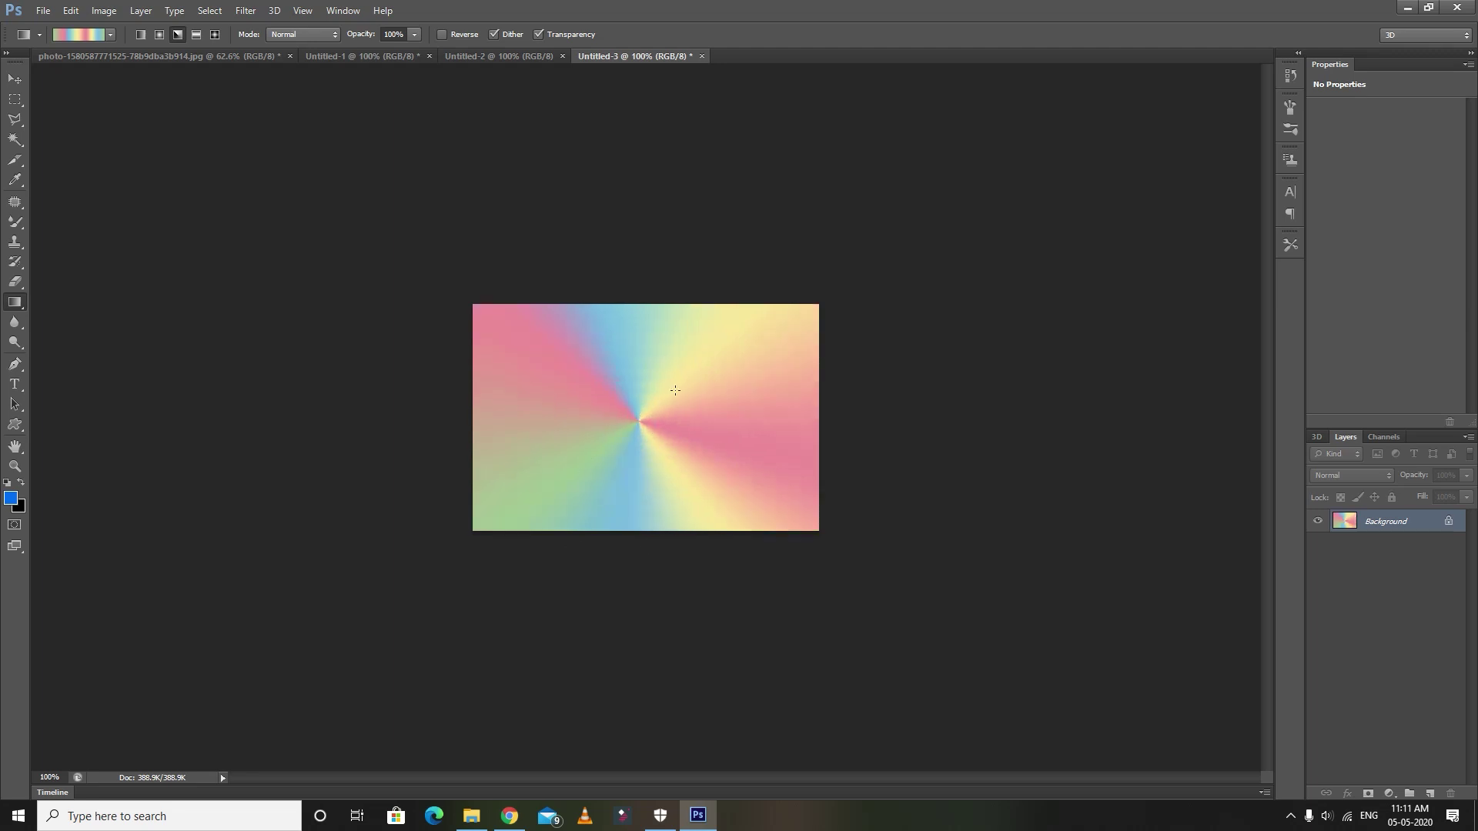
pyautogui.moveTo(637, 427); pyautogui.dragTo(589, 411)
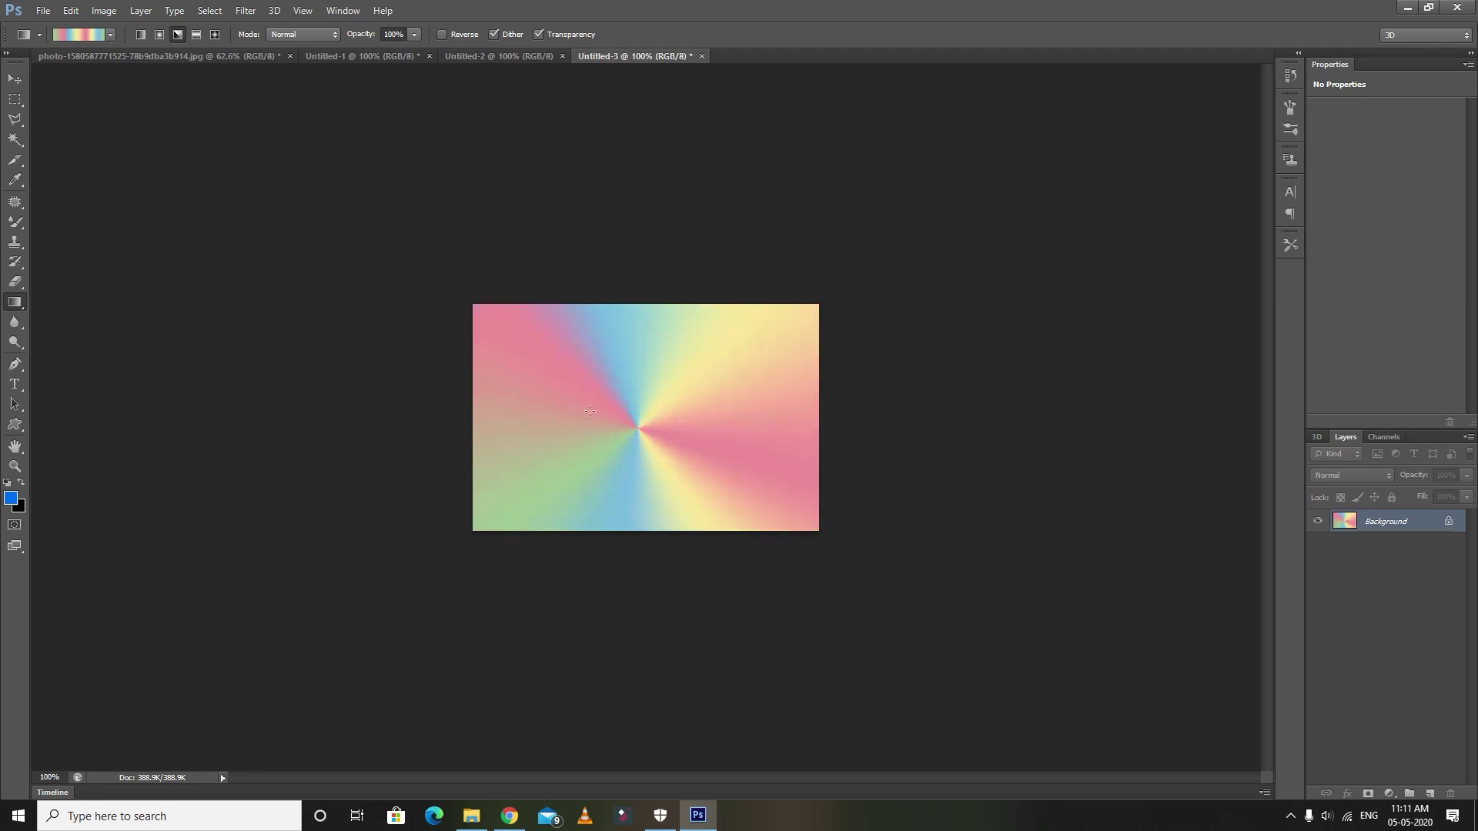
pyautogui.moveTo(645, 344); pyautogui.dragTo(657, 389)
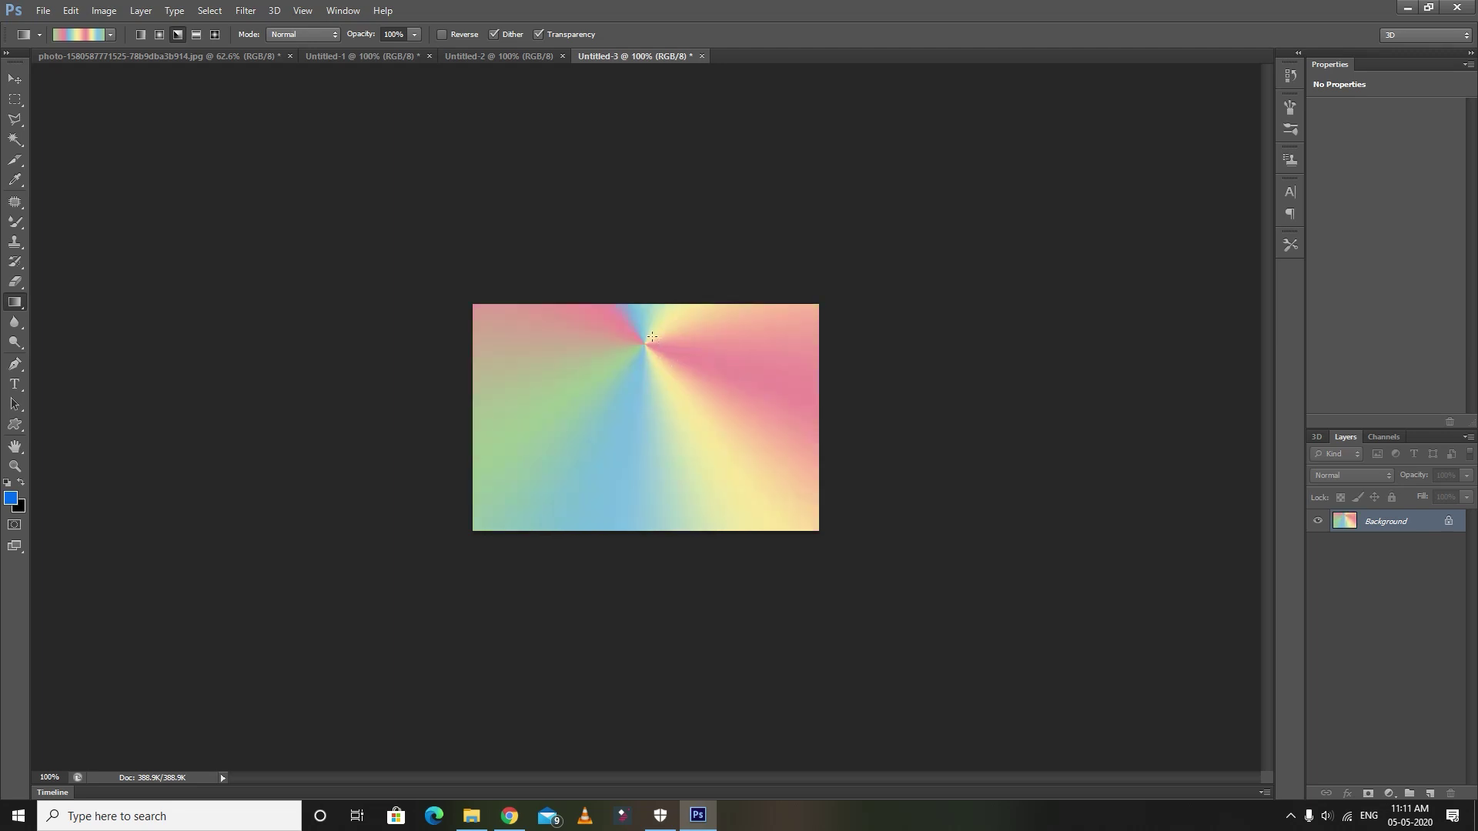
pyautogui.moveTo(650, 313)
pyautogui.mouseDown()
pyautogui.moveTo(567, 385)
pyautogui.moveTo(585, 431)
pyautogui.mouseUp()
pyautogui.moveTo(669, 368); pyautogui.dragTo(679, 360)
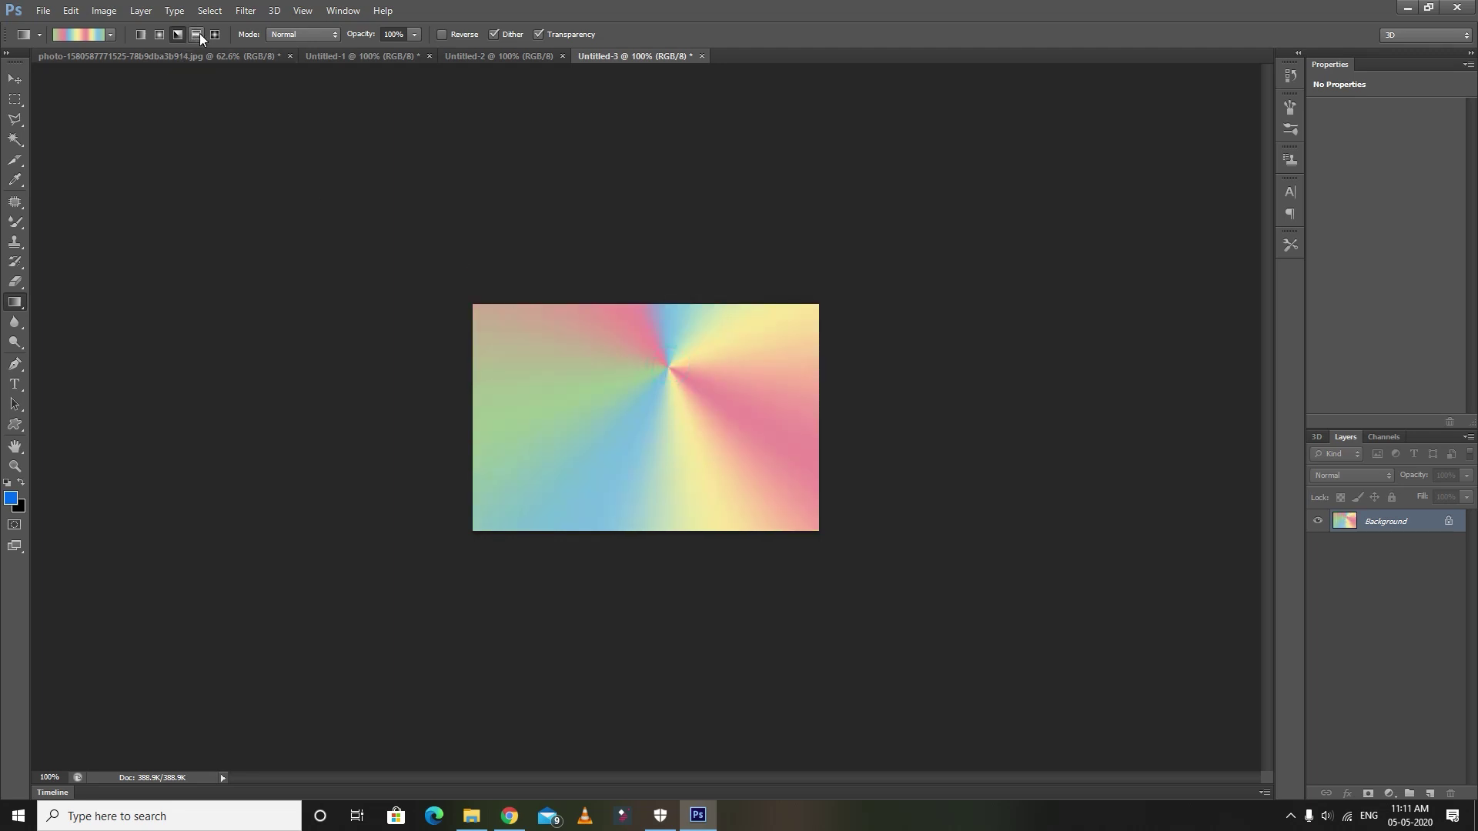
# Step: Draw Reflected mirrored rainbow stripes across the canvas, undoing one attempt
pyautogui.moveTo(628, 375)
pyautogui.mouseDown()
pyautogui.moveTo(647, 471)
pyautogui.moveTo(621, 480)
pyautogui.mouseUp()
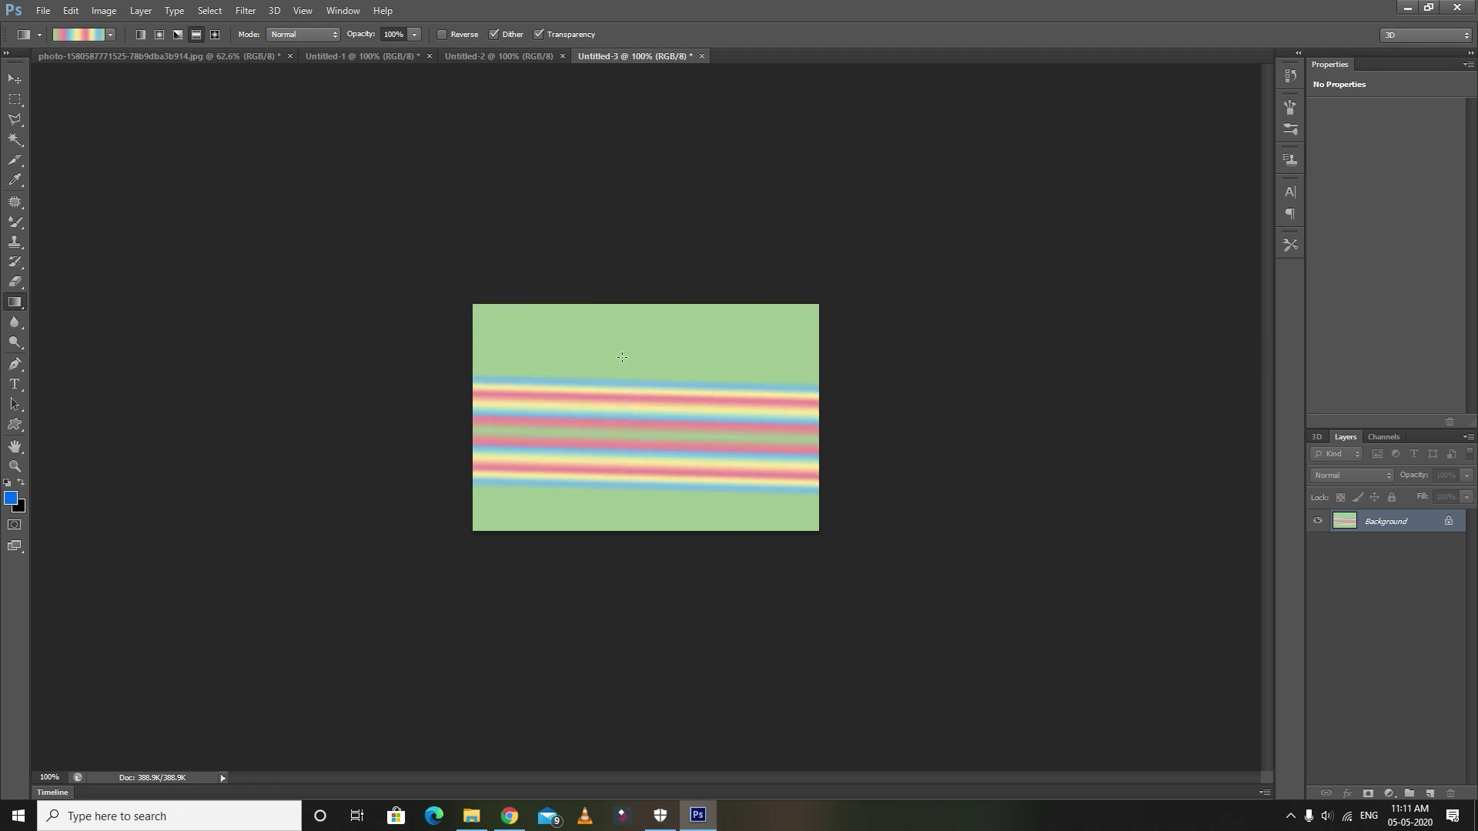
pyautogui.hotkey('ctrl', 'z')
pyautogui.moveTo(649, 561); pyautogui.dragTo(649, 613)
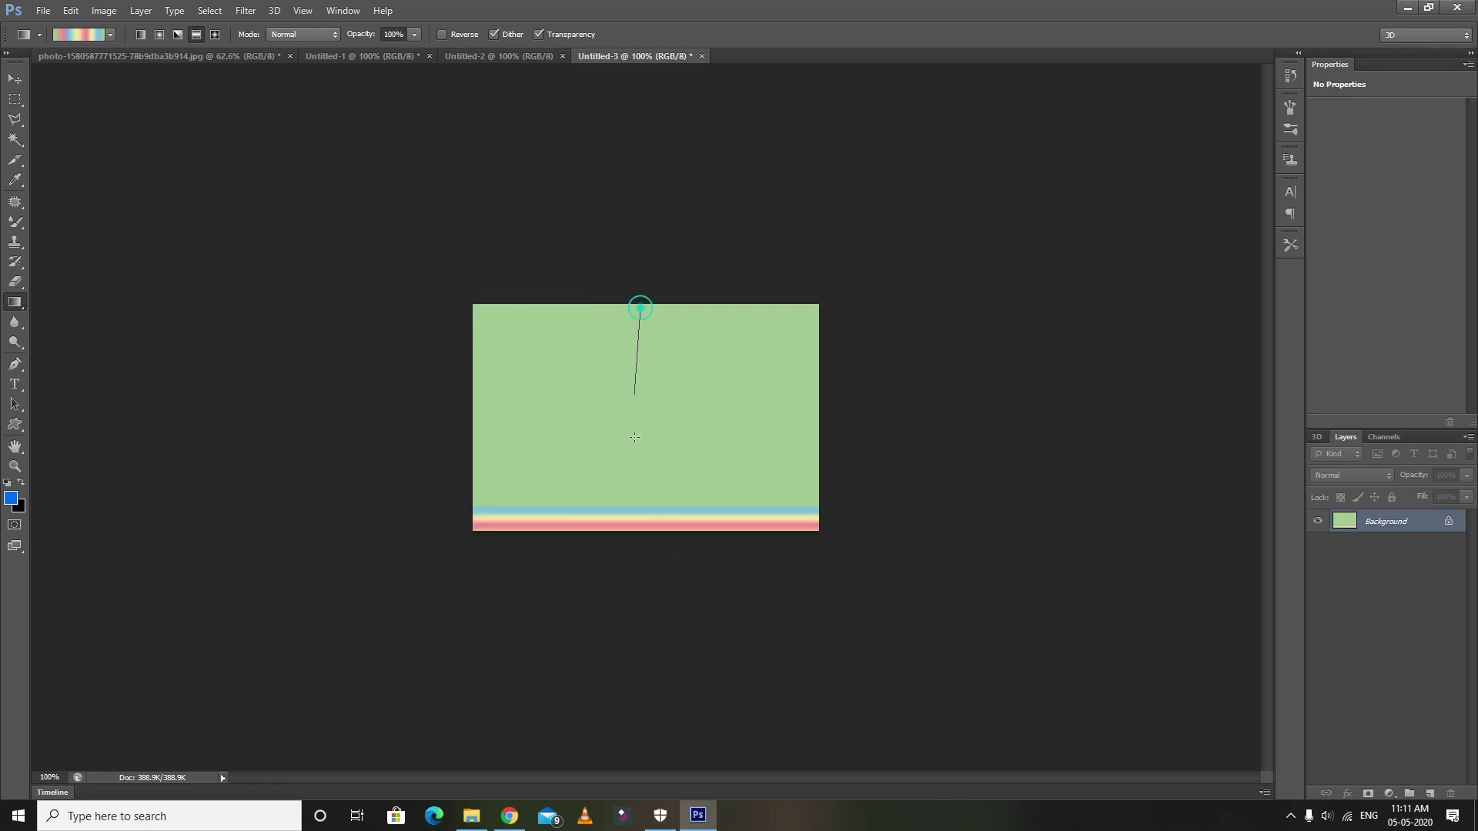
pyautogui.moveTo(637, 303); pyautogui.dragTo(630, 462)
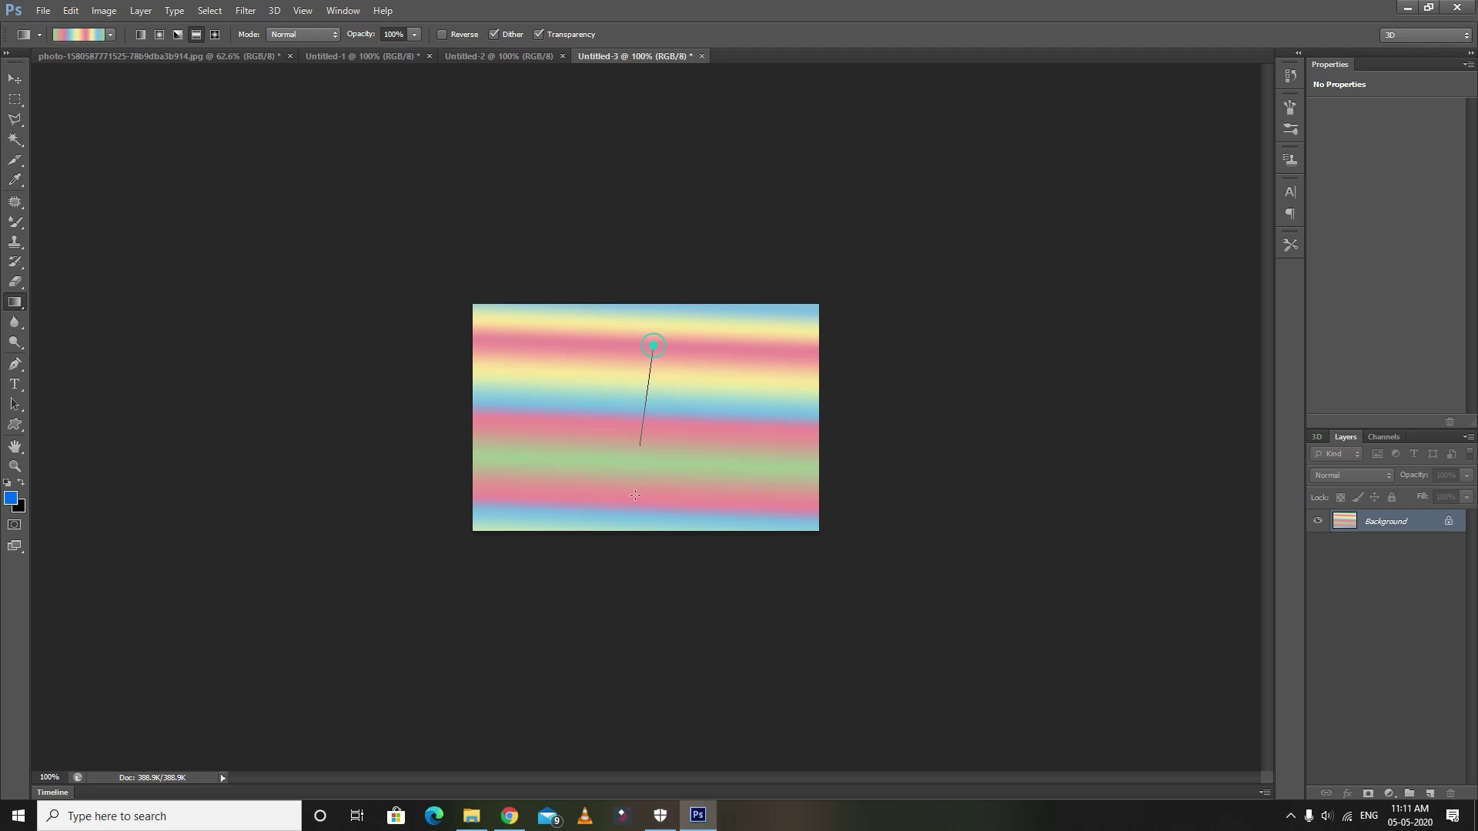
pyautogui.moveTo(653, 340); pyautogui.dragTo(639, 446)
# Step: Switch to the Diamond style and drag out a large tilted rainbow diamond on green
pyautogui.click(216, 34)
pyautogui.click(647, 402)
pyautogui.moveTo(646, 403); pyautogui.dragTo(593, 474)
pyautogui.moveTo(654, 369); pyautogui.dragTo(554, 493)
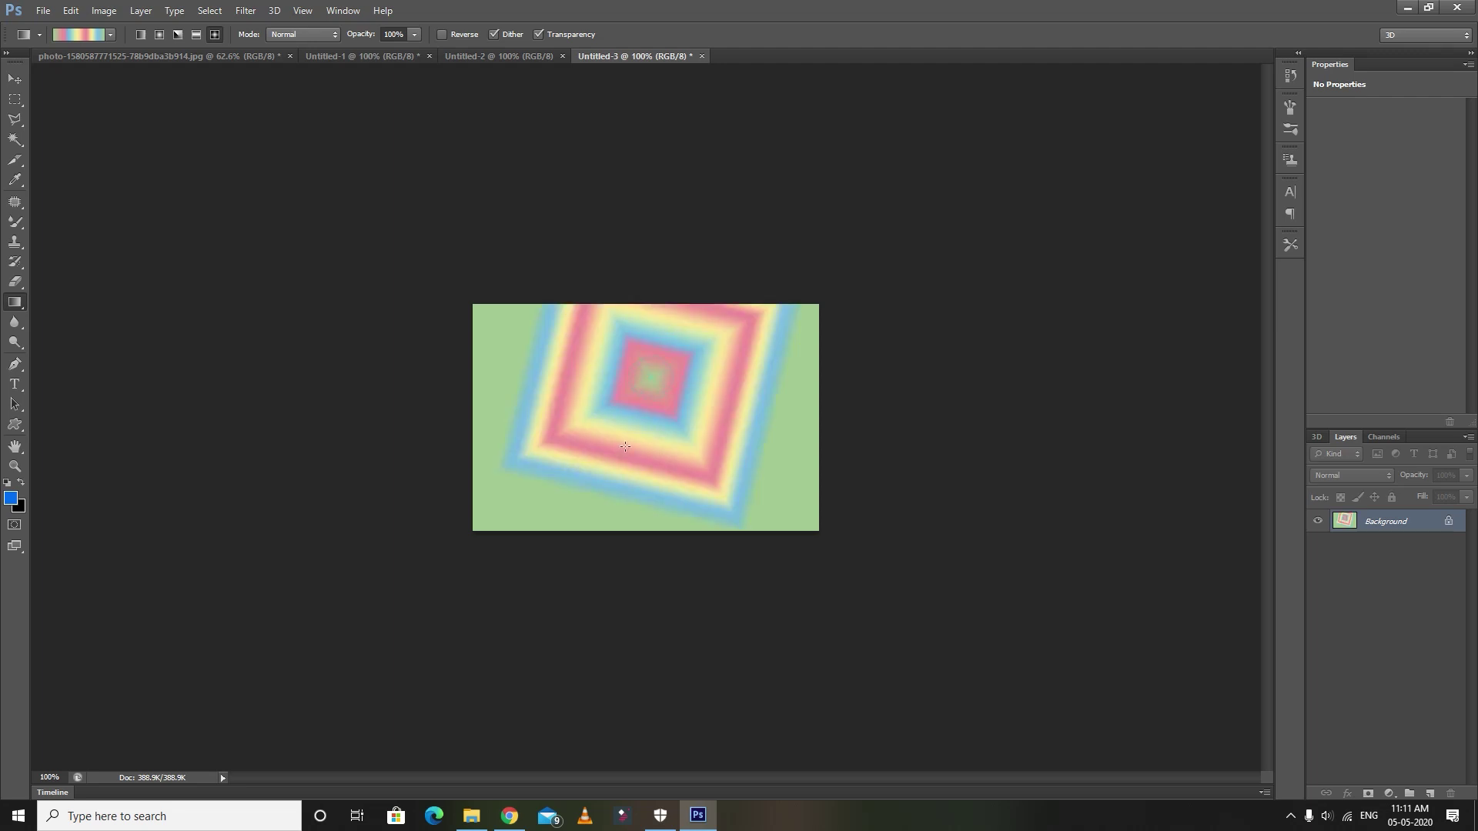
pyautogui.moveTo(674, 419); pyautogui.dragTo(550, 500)
# Step: Choose the olive-and-red preset and drag a short diamond gradient at the canvas centre
pyautogui.click(110, 34)
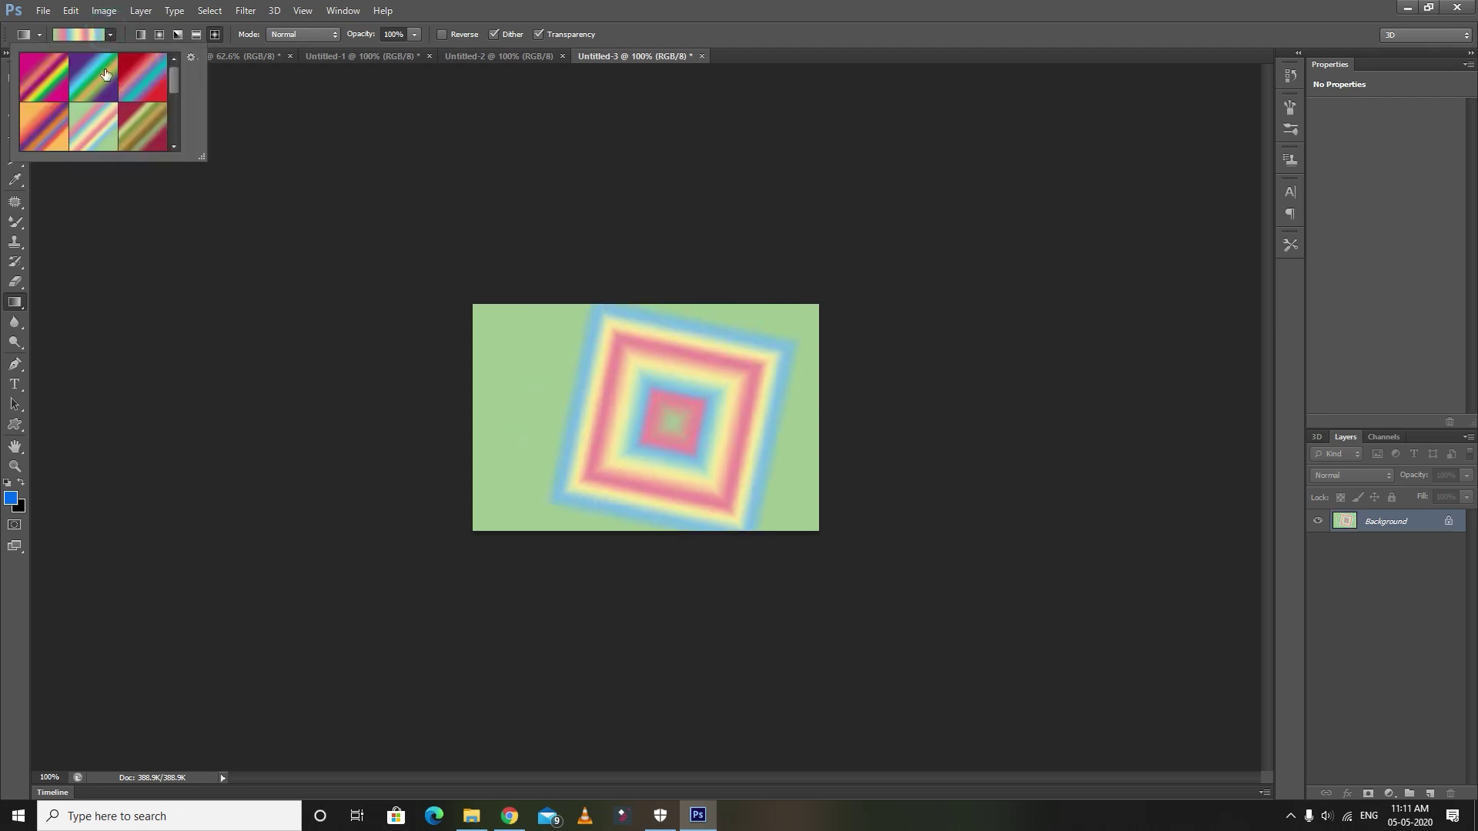
pyautogui.scroll(-2, 150, 127)
pyautogui.scroll(-2, 146, 128)
pyautogui.scroll(-2, 142, 127)
pyautogui.scroll(3, 132, 127)
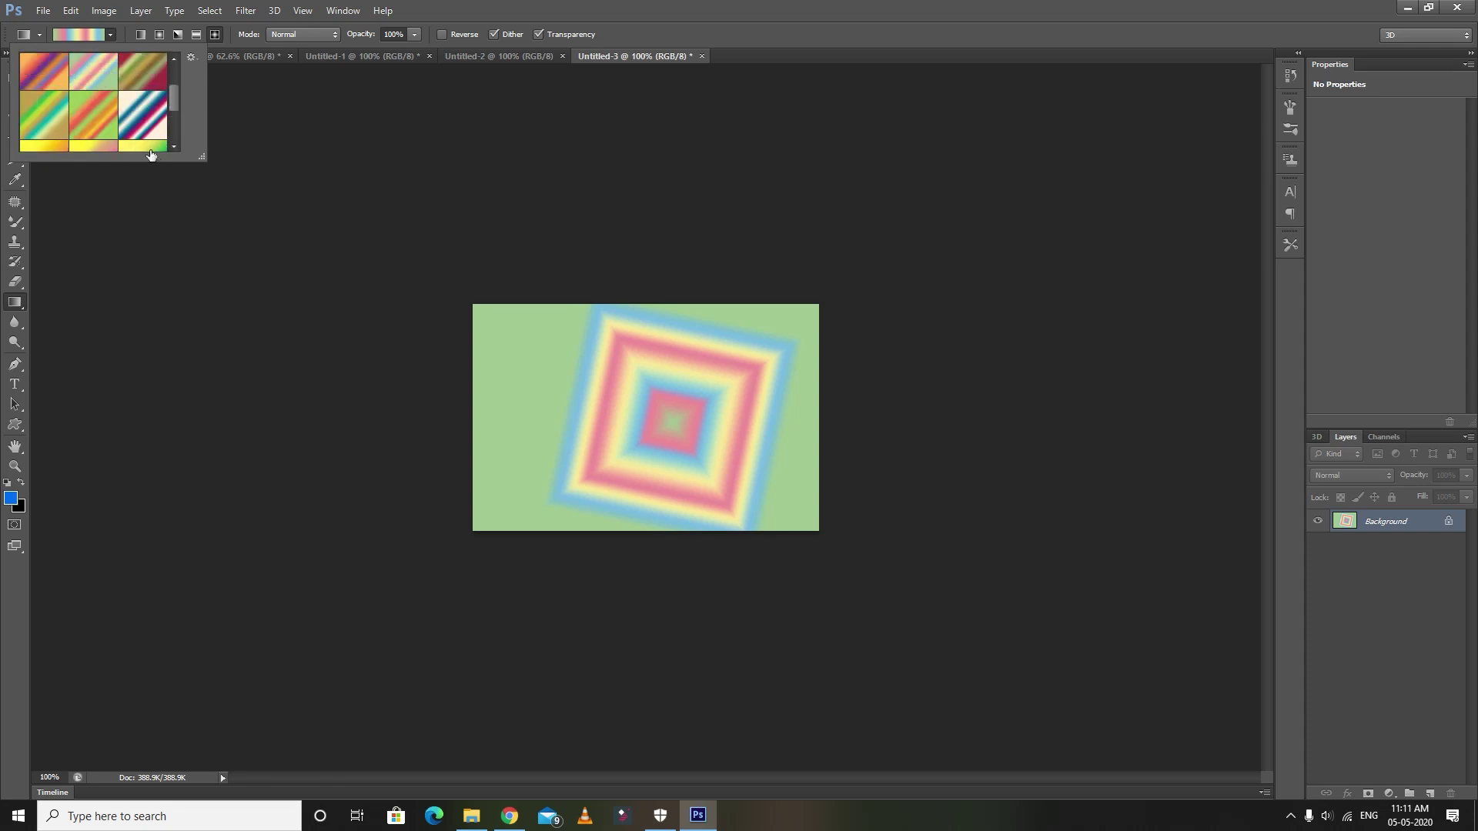
pyautogui.scroll(1, 150, 147)
pyautogui.click(156, 110)
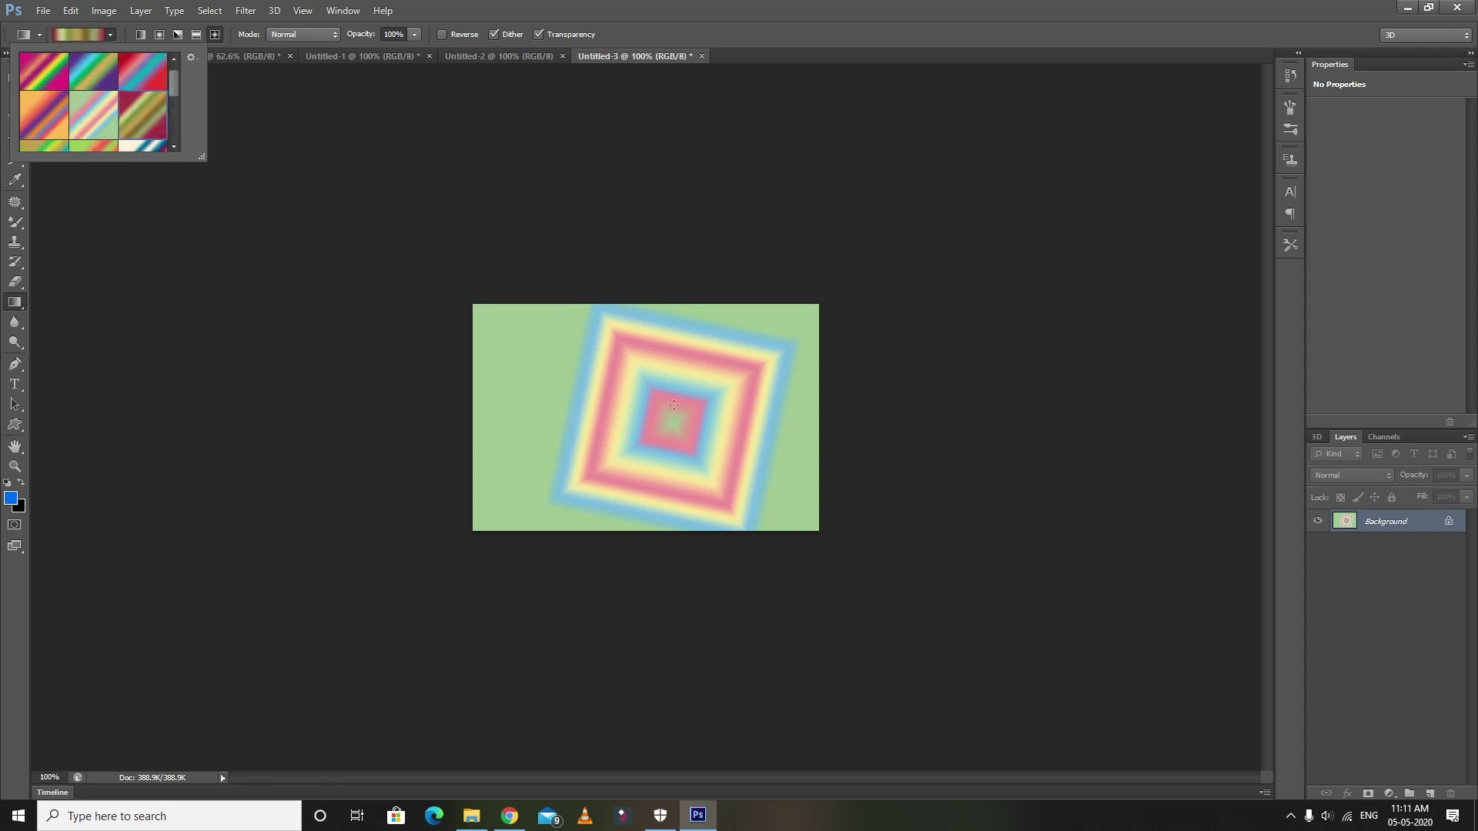
pyautogui.moveTo(673, 405); pyautogui.dragTo(669, 478)
pyautogui.moveTo(684, 423); pyautogui.dragTo(684, 450)
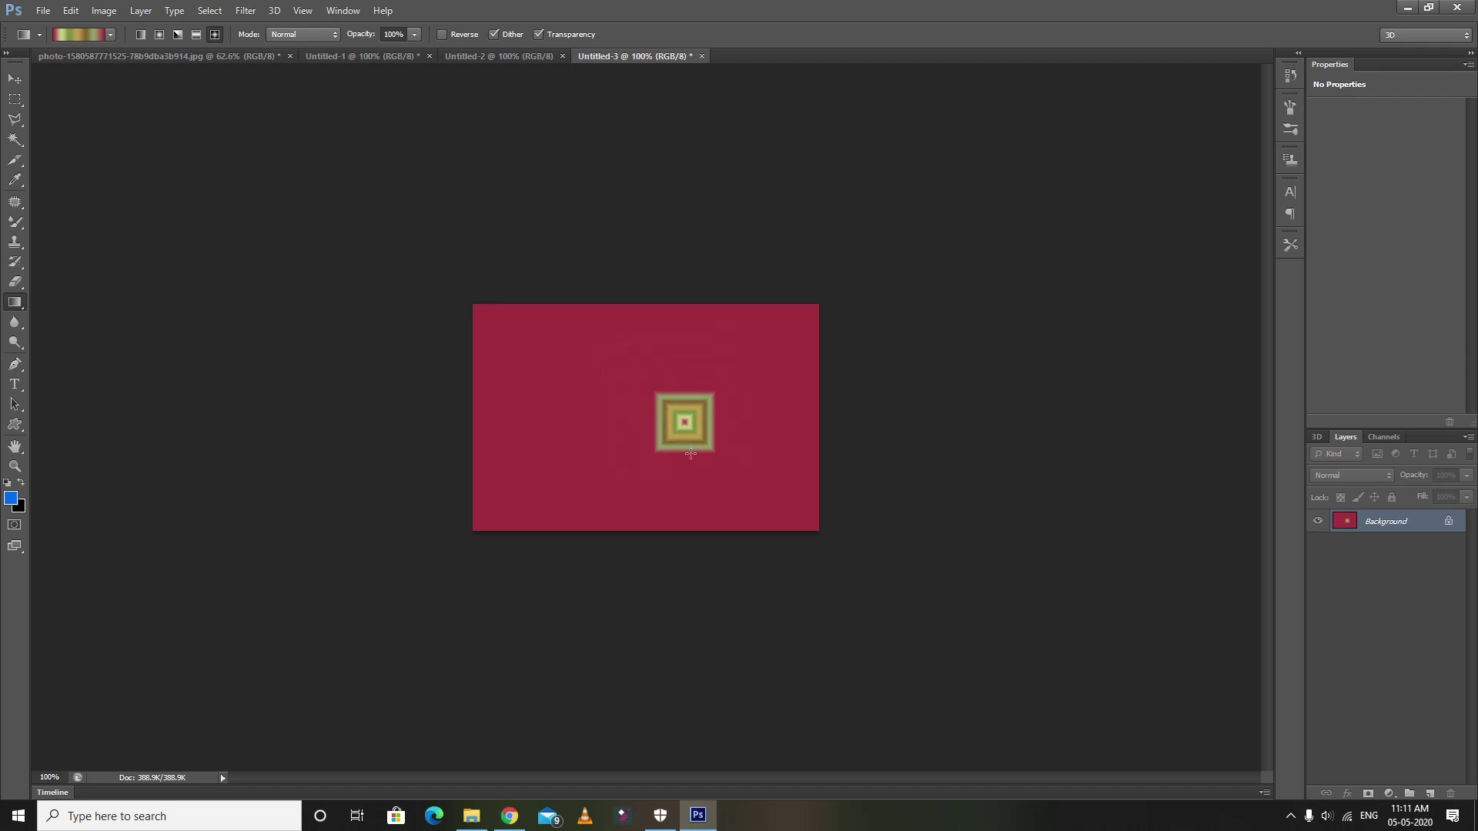
# Step: Close Untitled-3 without saving and switch to the Paint Bucket Tool
pyautogui.click(702, 57)
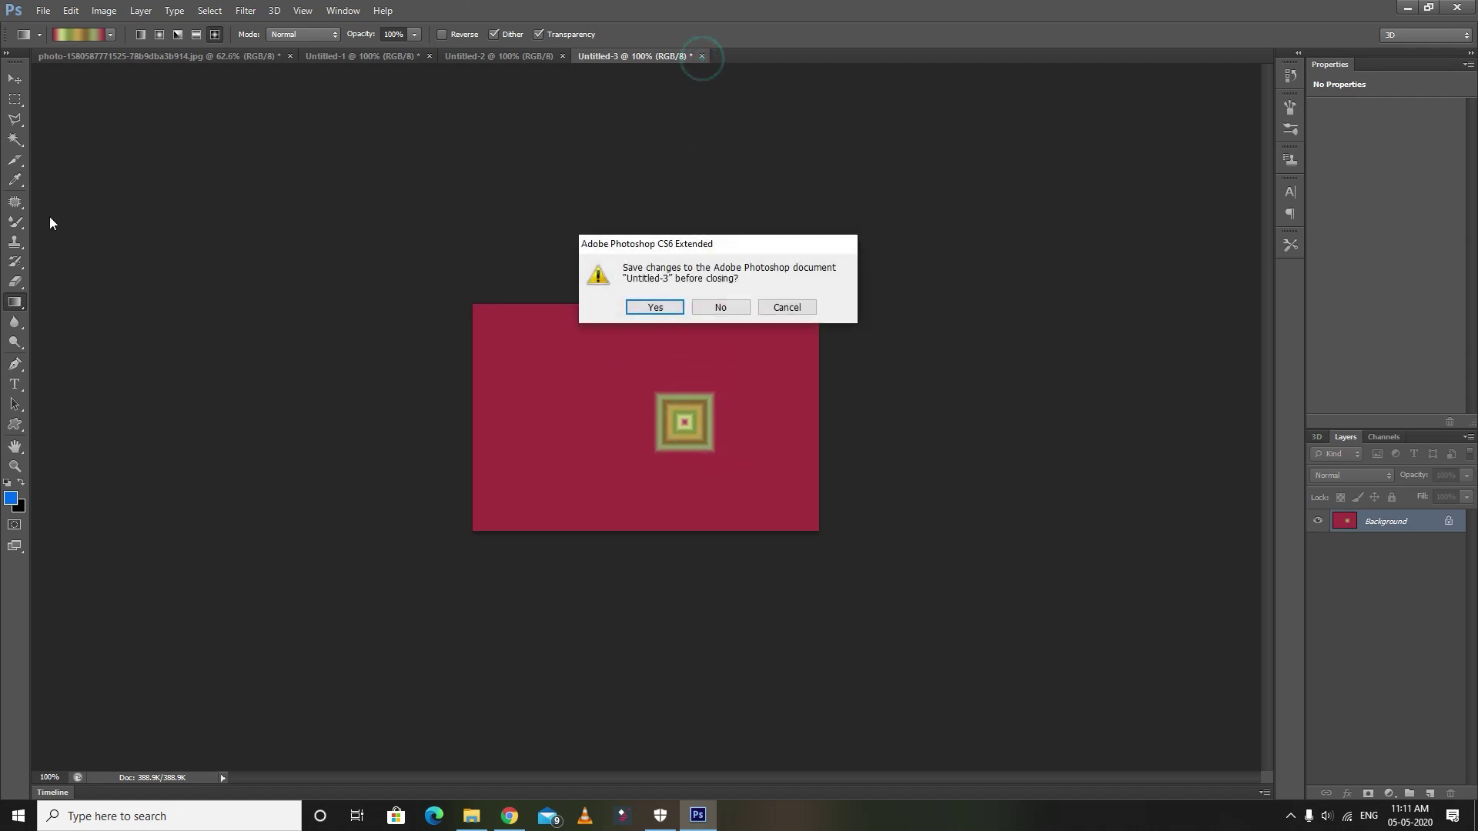
pyautogui.click(709, 309)
pyautogui.rightClick(15, 302)
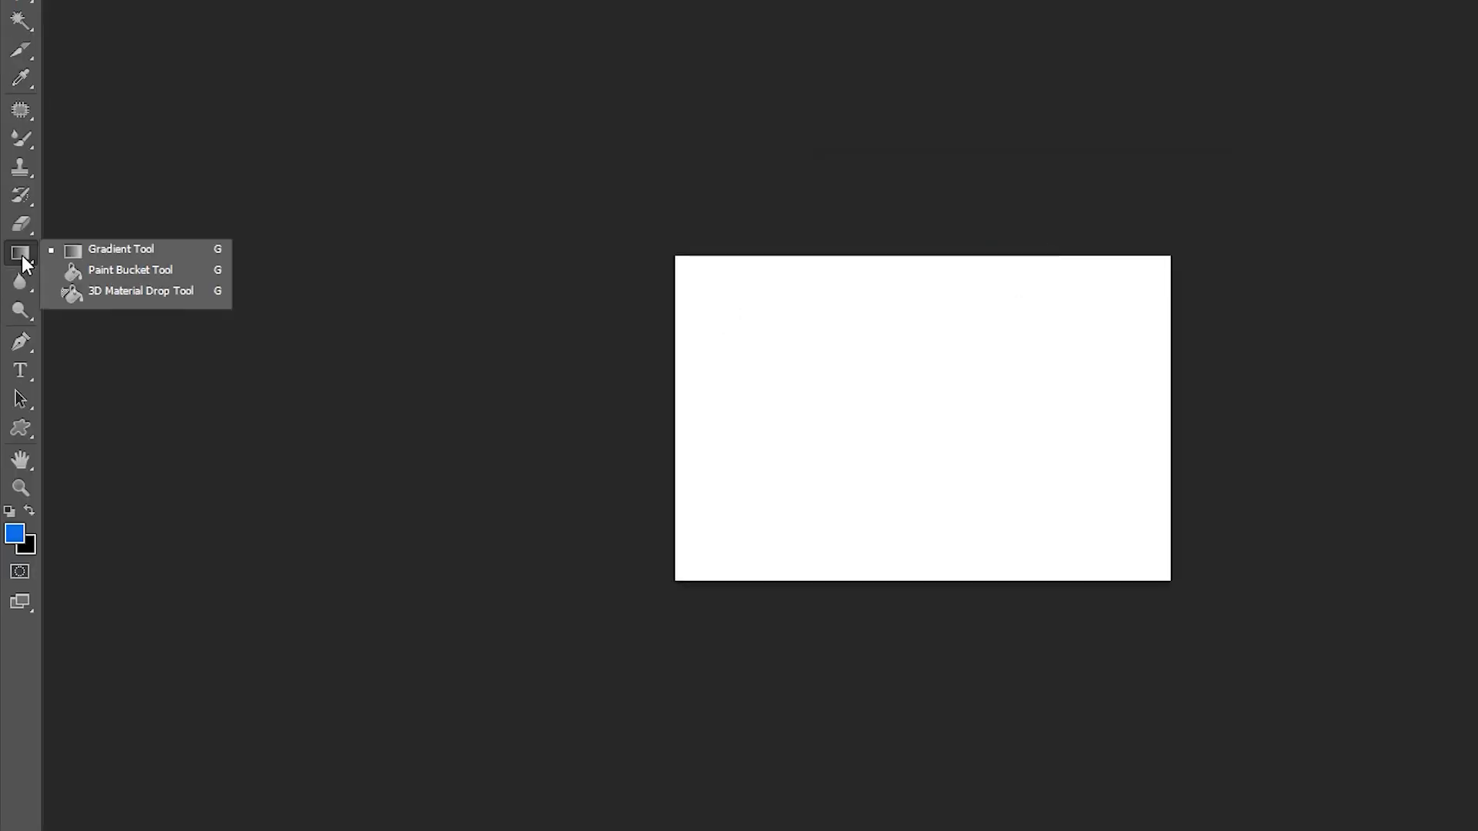
pyautogui.click(123, 272)
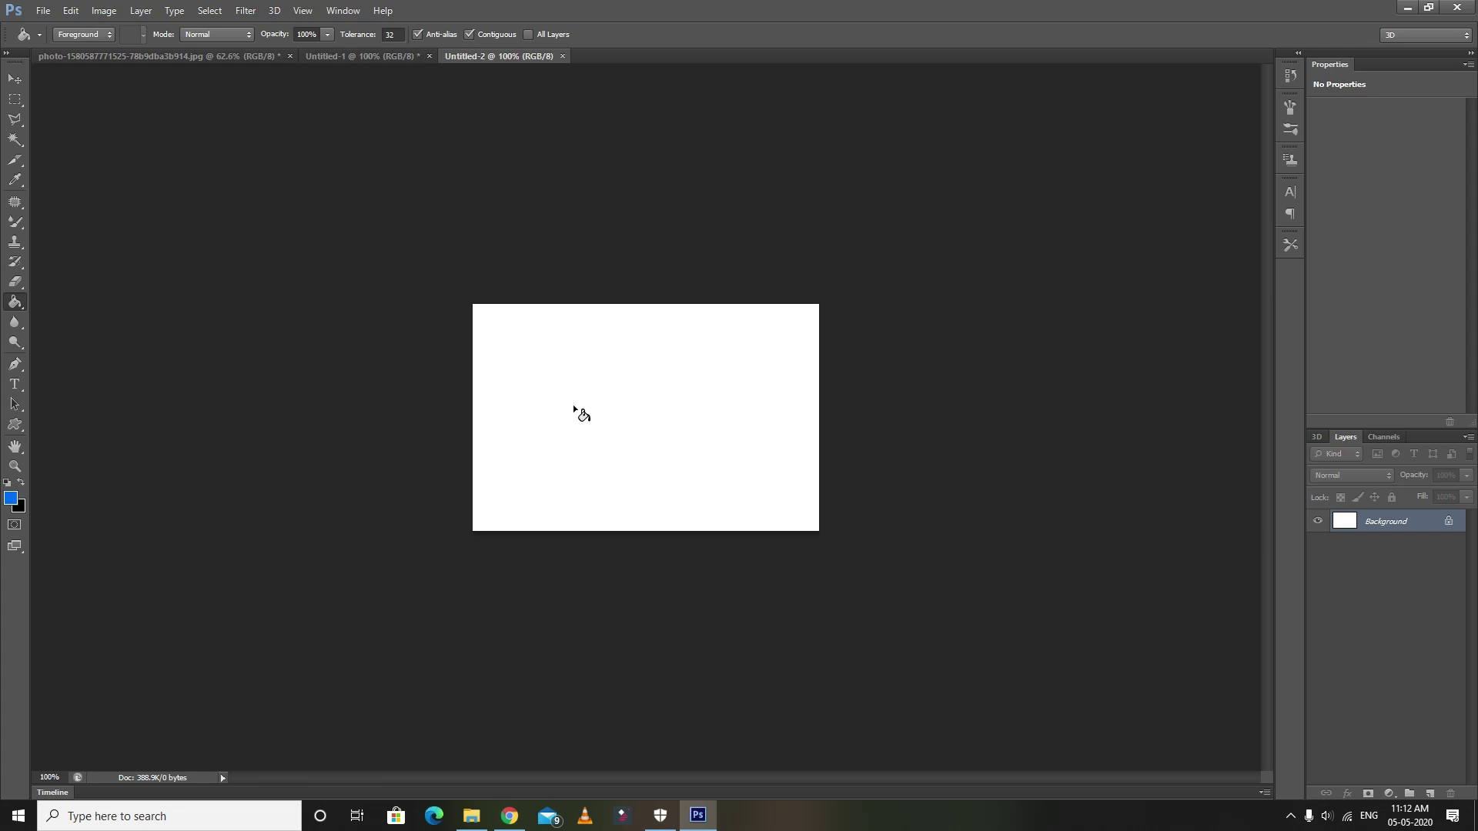
pyautogui.rightClick(23, 306)
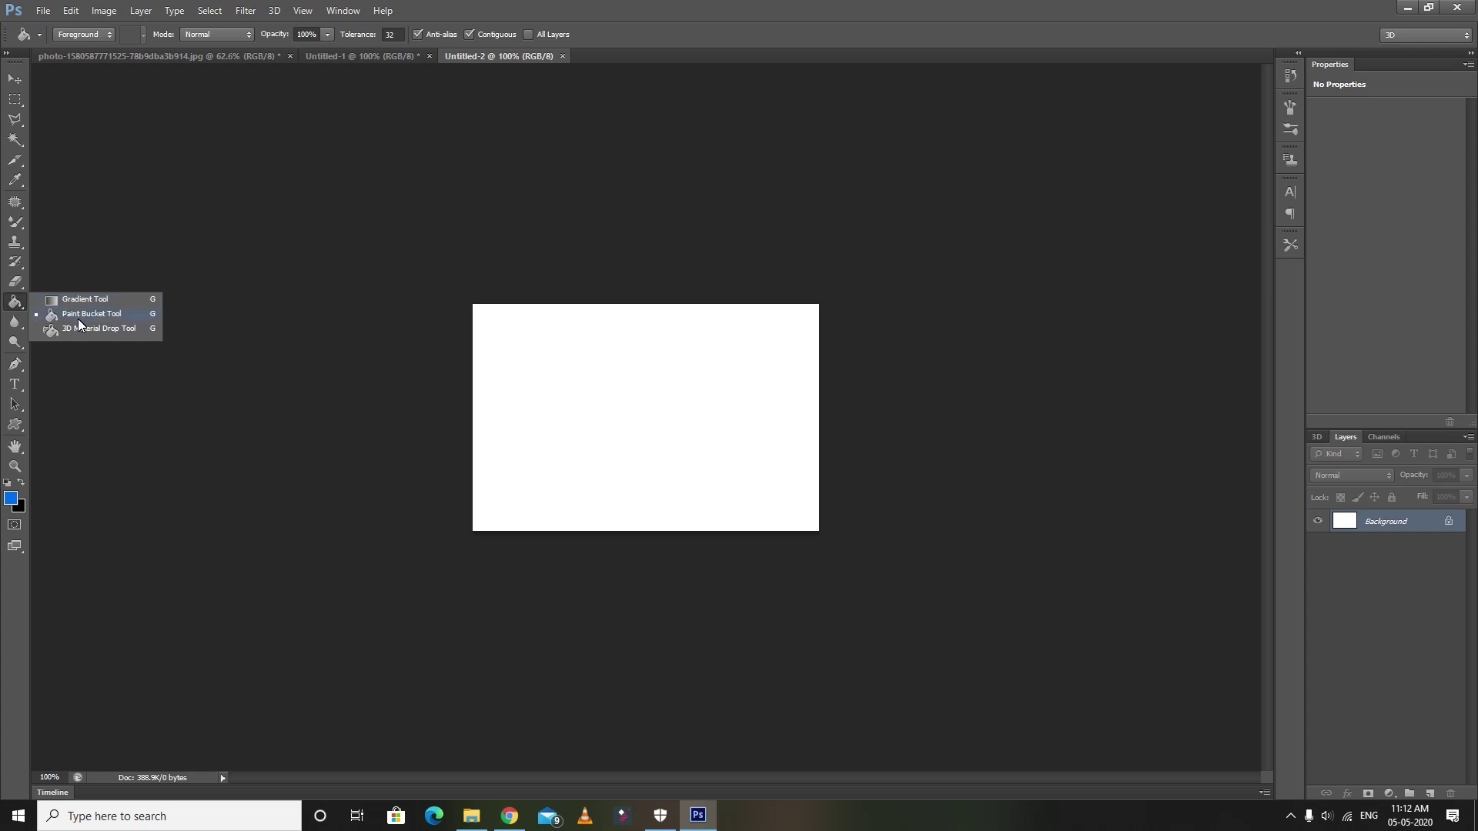
pyautogui.click(77, 319)
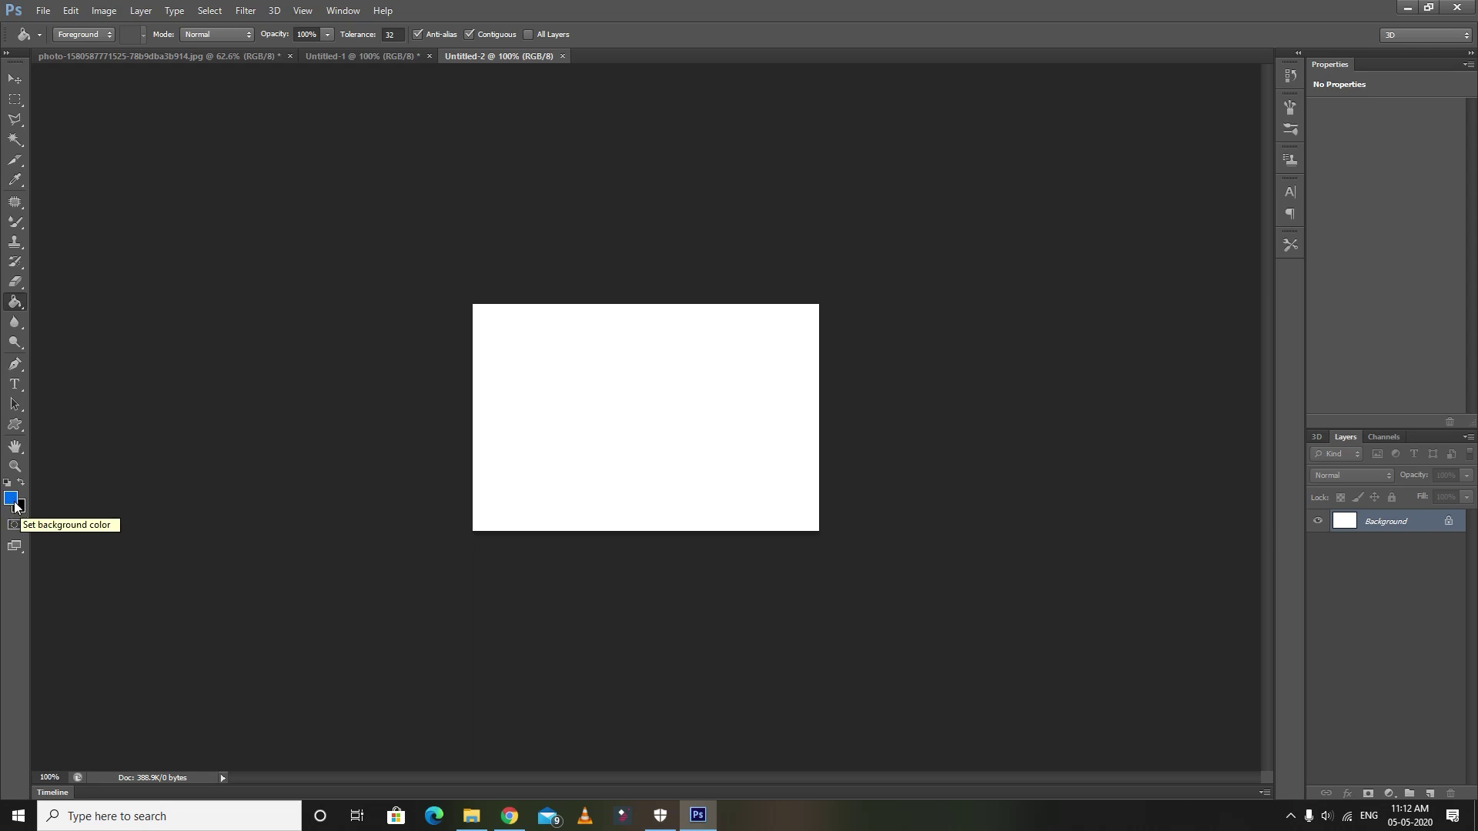
# Step: Set the foreground colour to bright saturated cyan and paint-bucket fill the white canvas
pyautogui.click(11, 499)
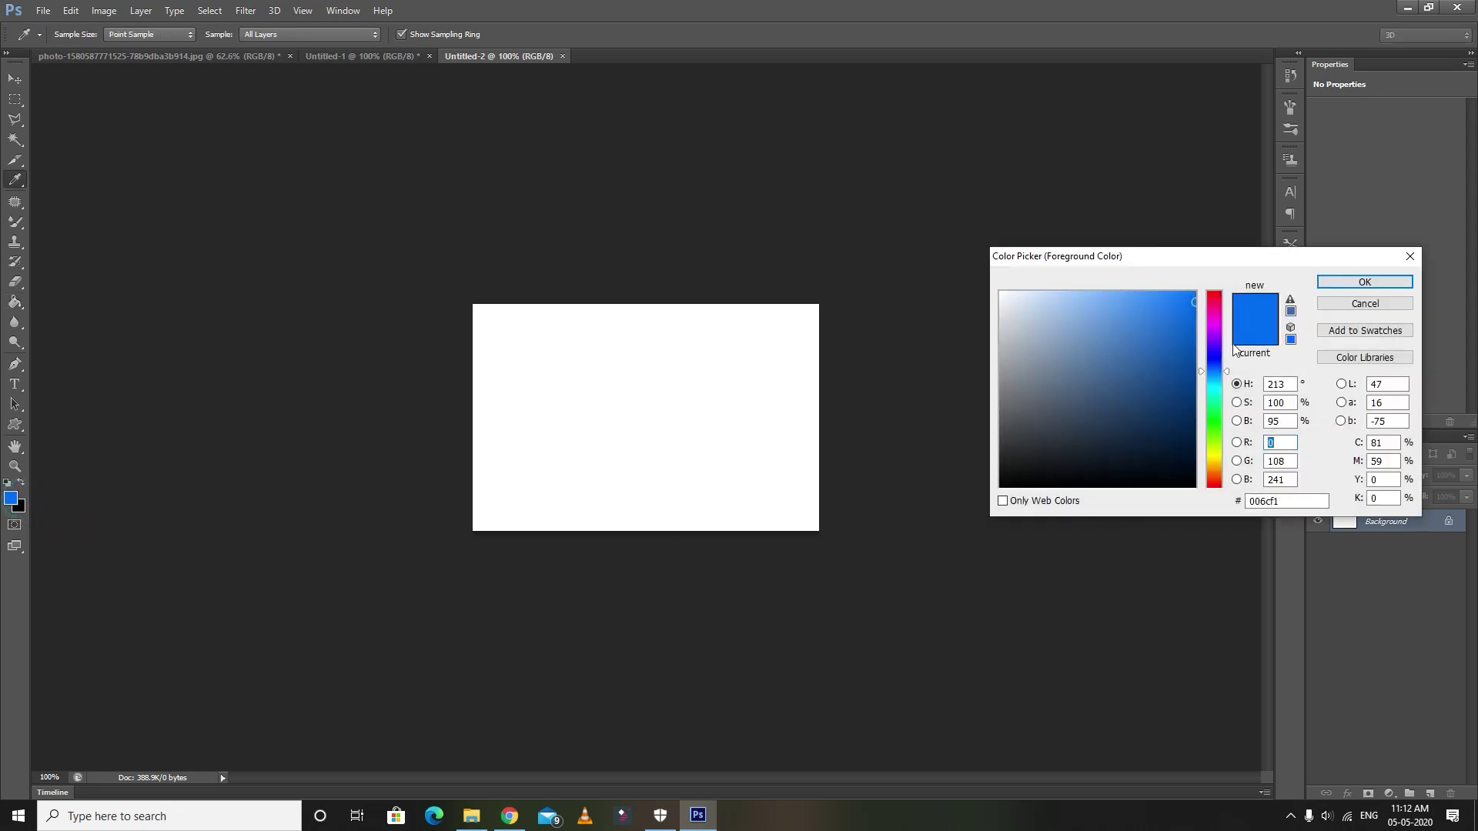
pyautogui.moveTo(1207, 326); pyautogui.dragTo(1205, 387)
pyautogui.click(1028, 374)
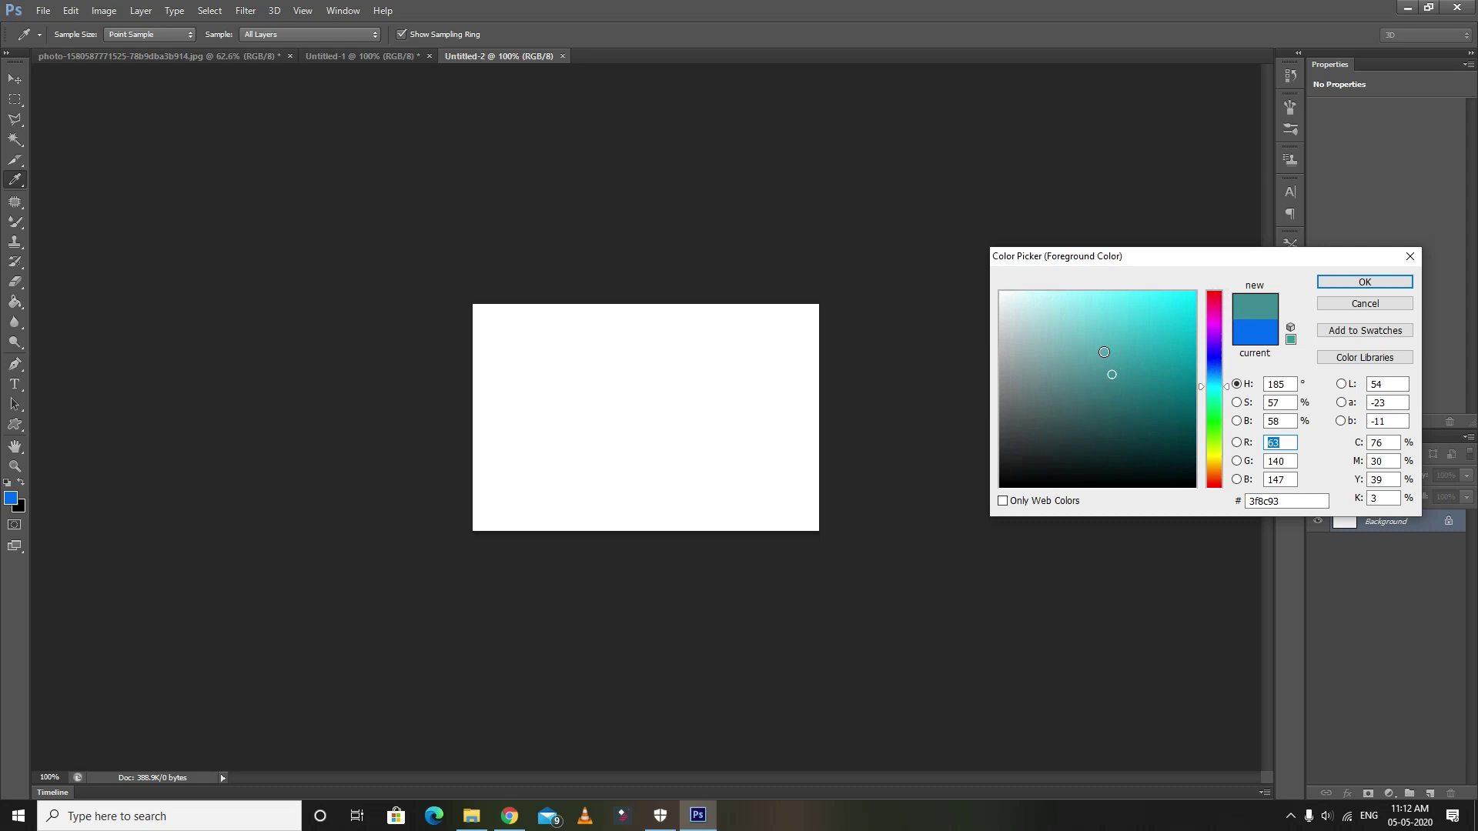
pyautogui.moveTo(1120, 338); pyautogui.dragTo(1185, 306)
pyautogui.click(1364, 282)
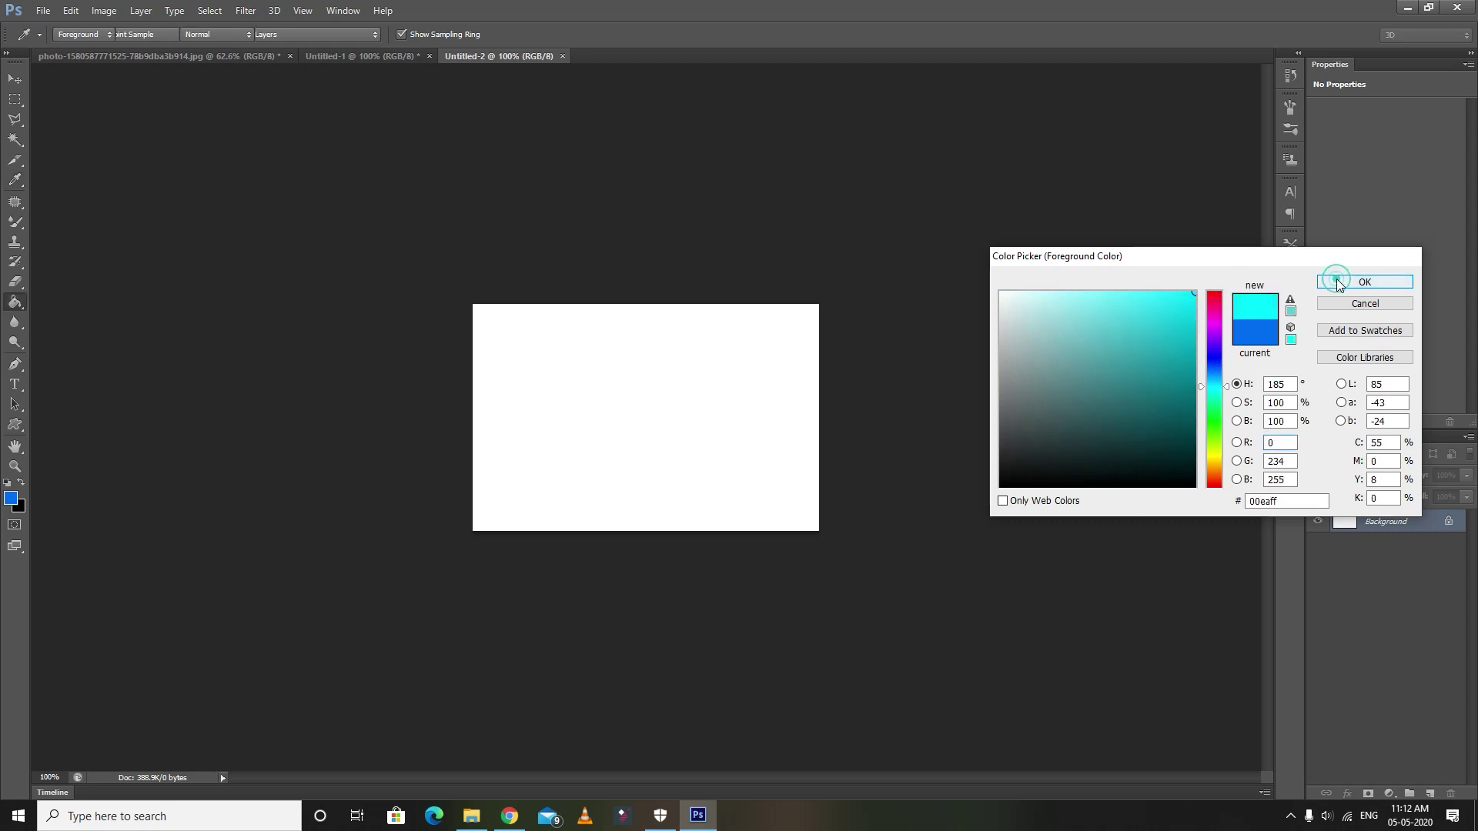
pyautogui.rightClick(16, 308)
pyautogui.click(69, 313)
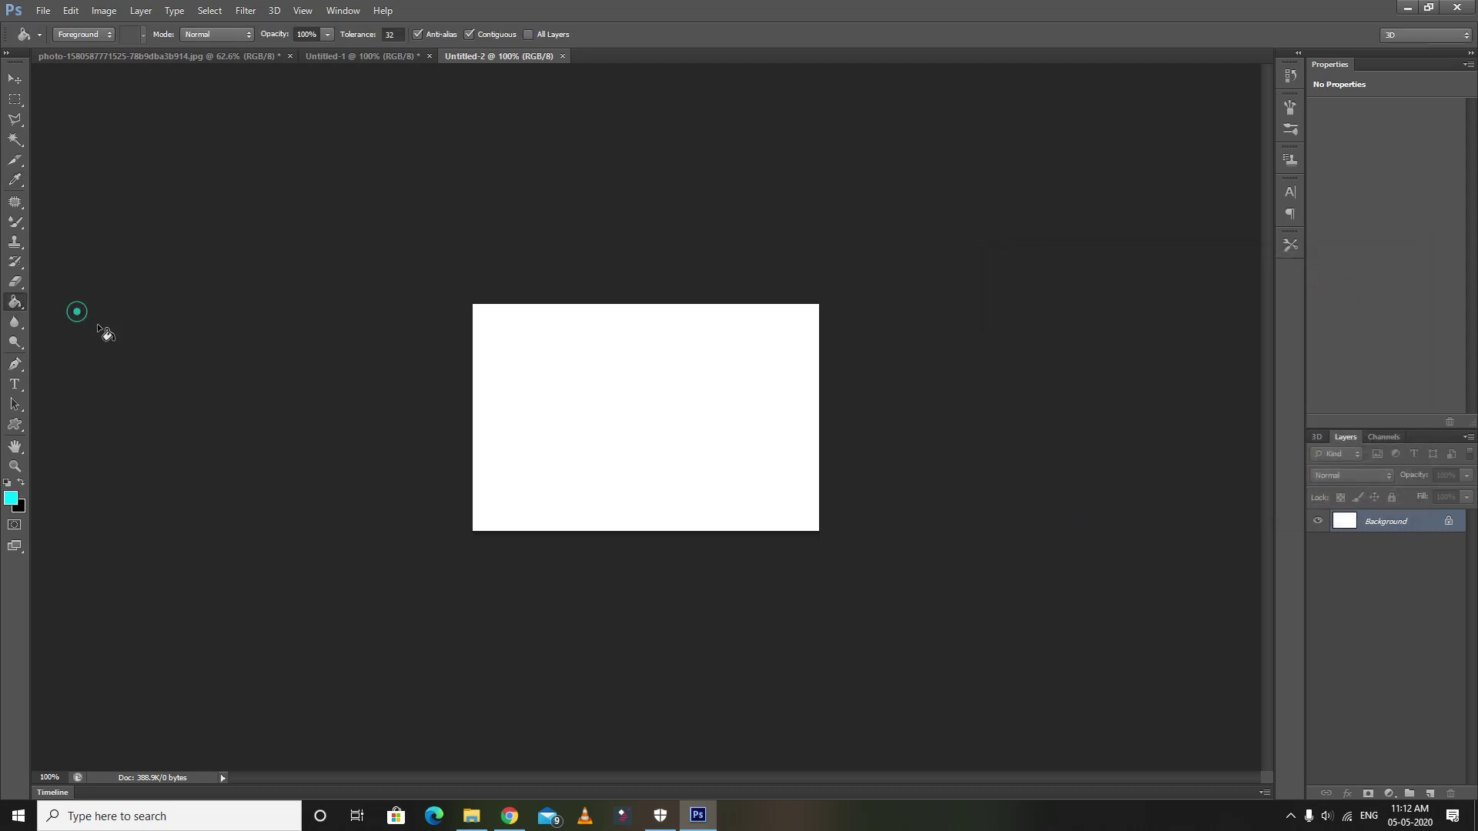
pyautogui.click(615, 458)
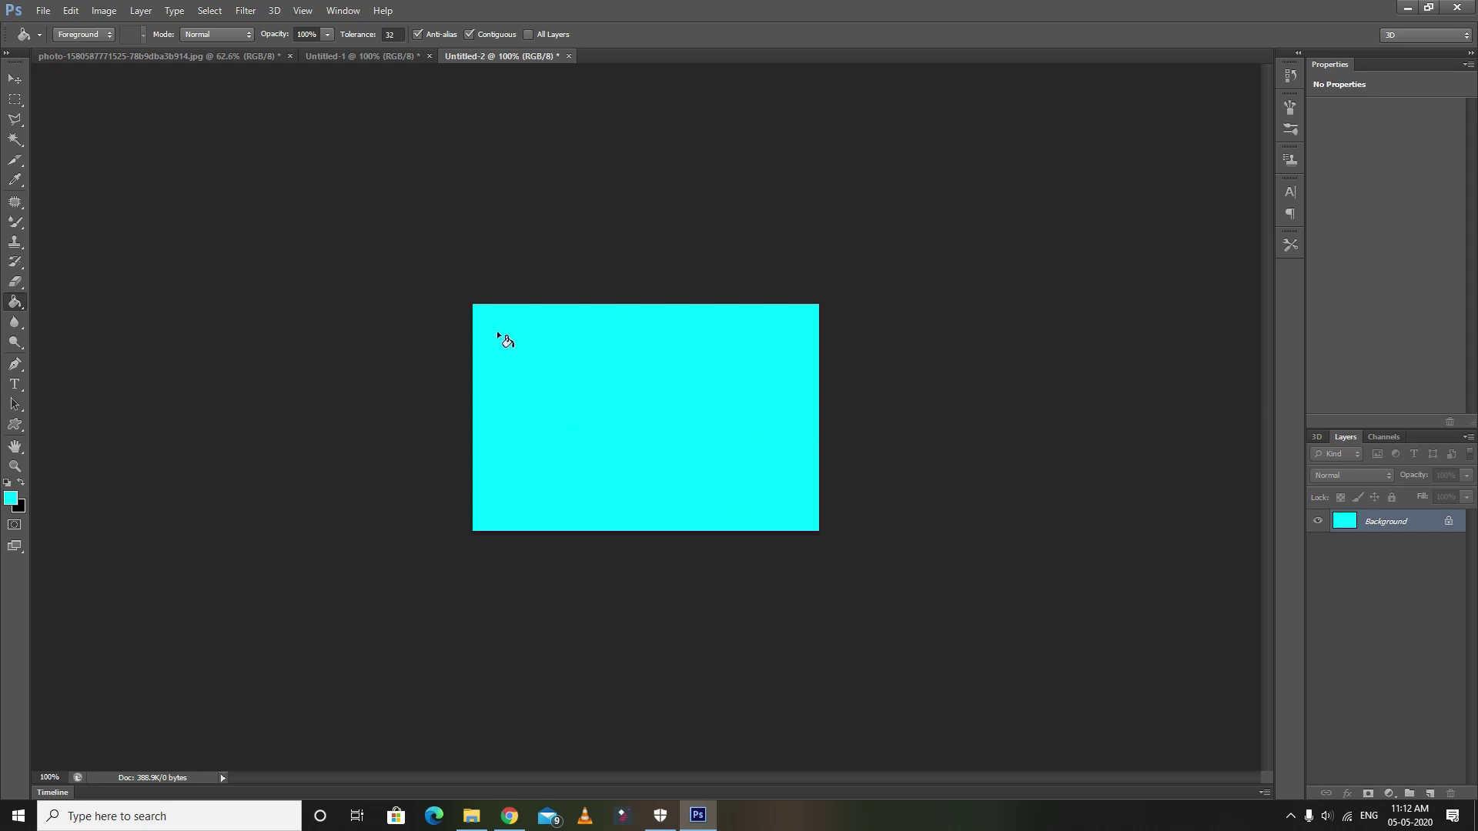
# Step: Change the foreground colour to orange and refill the canvas with it
pyautogui.click(11, 498)
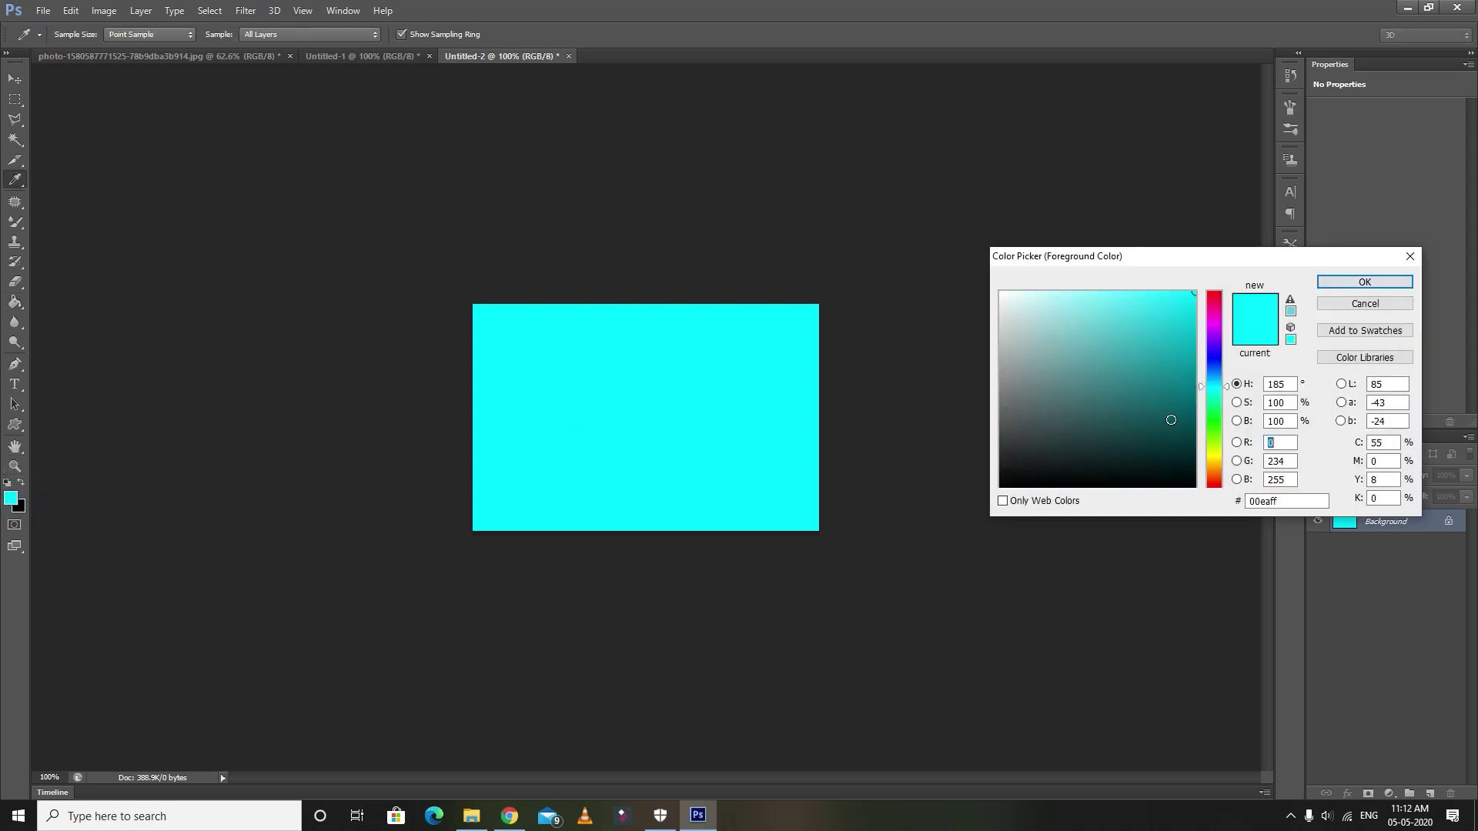
pyautogui.click(1213, 467)
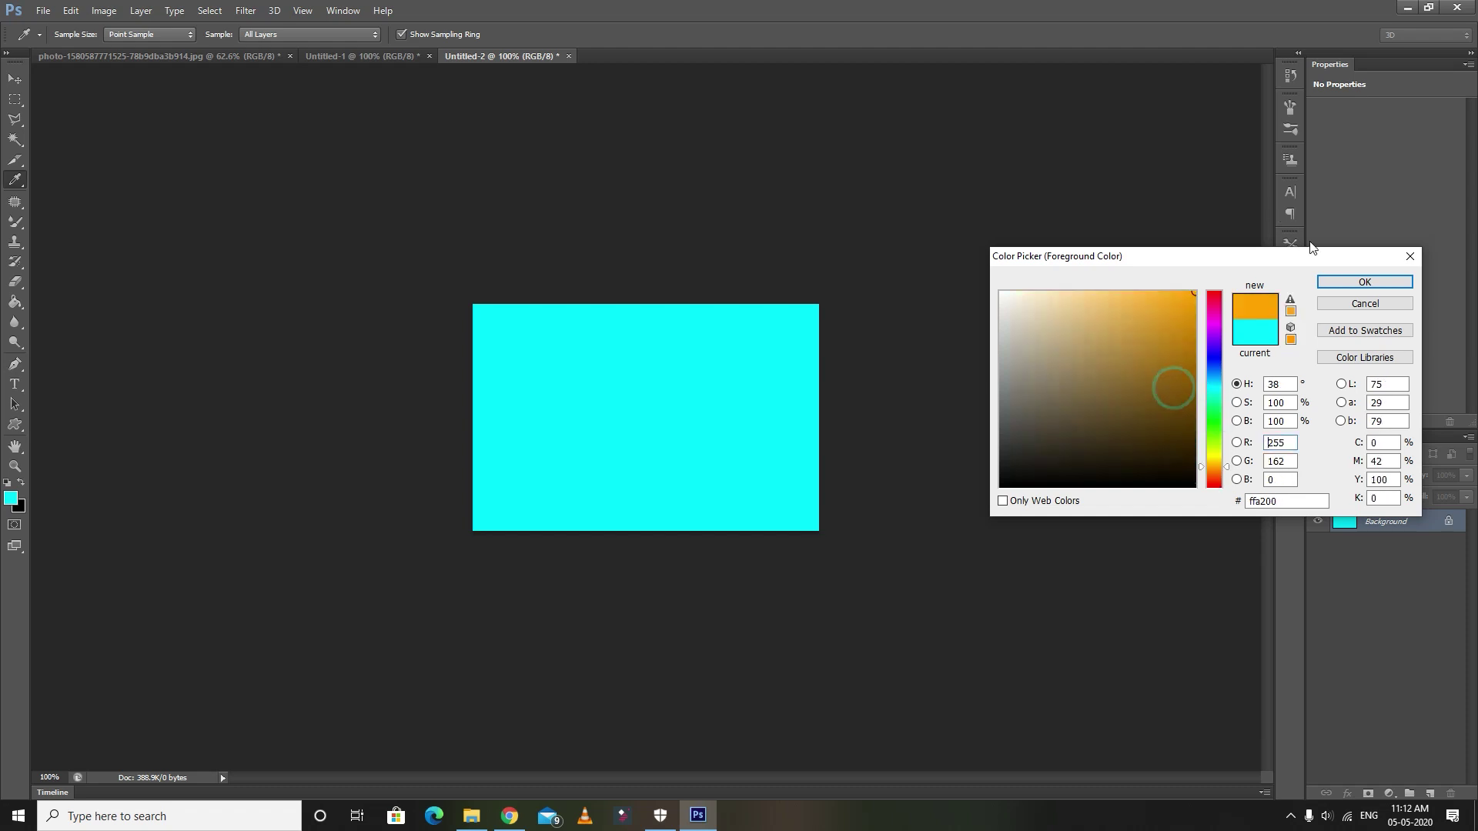
pyautogui.click(1363, 282)
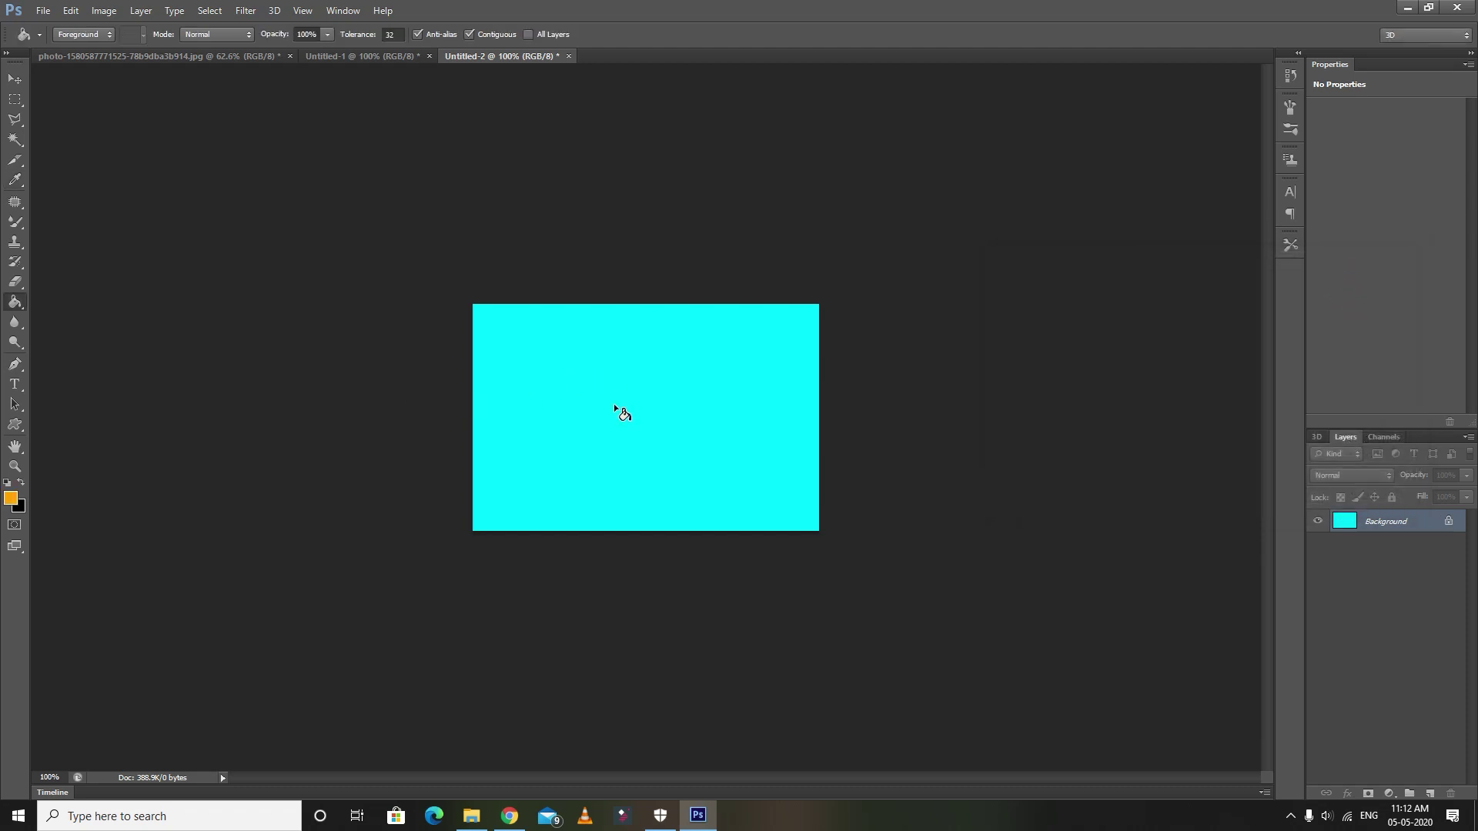
pyautogui.click(562, 404)
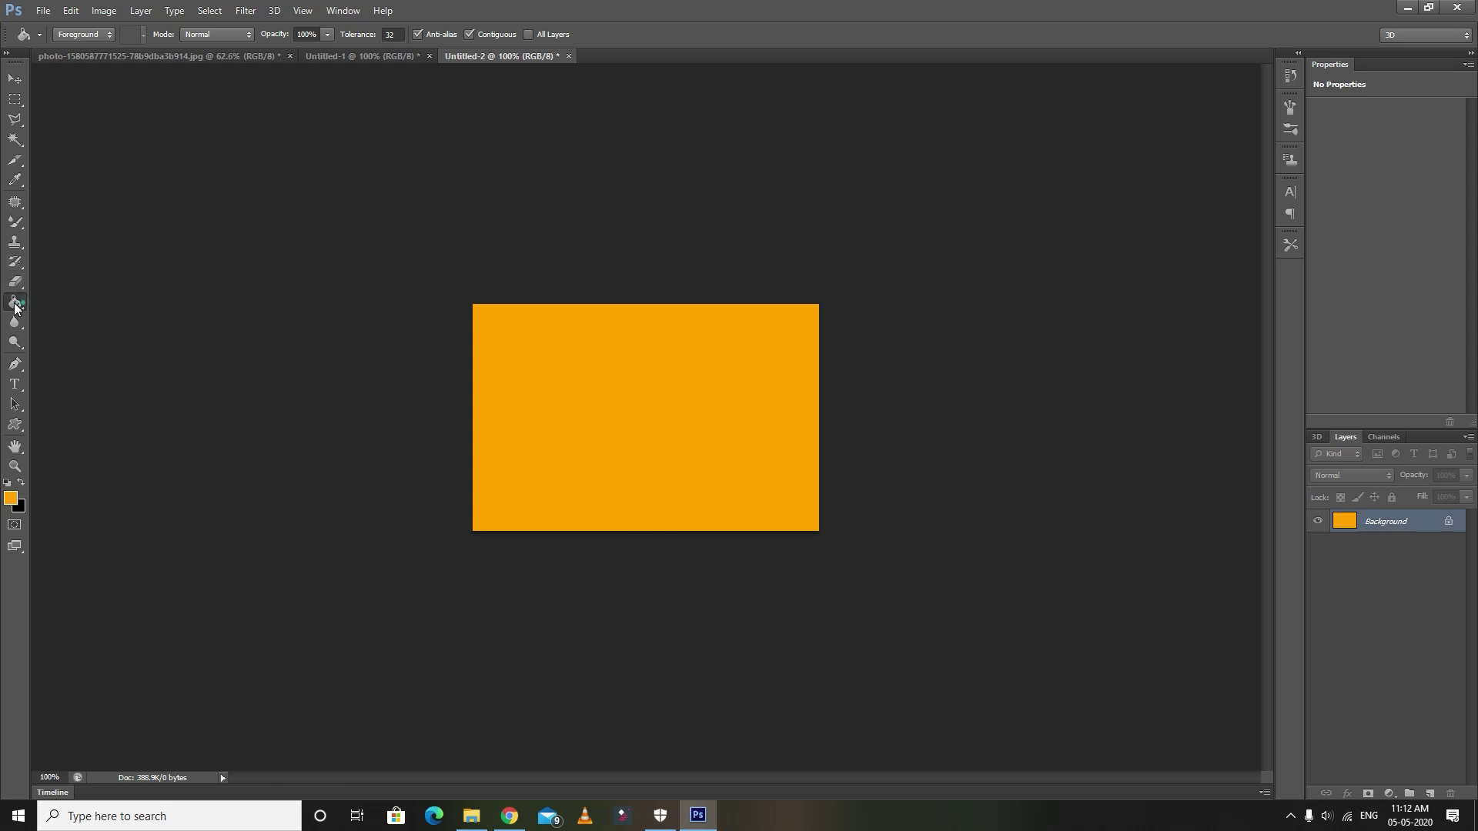
pyautogui.click(145, 57)
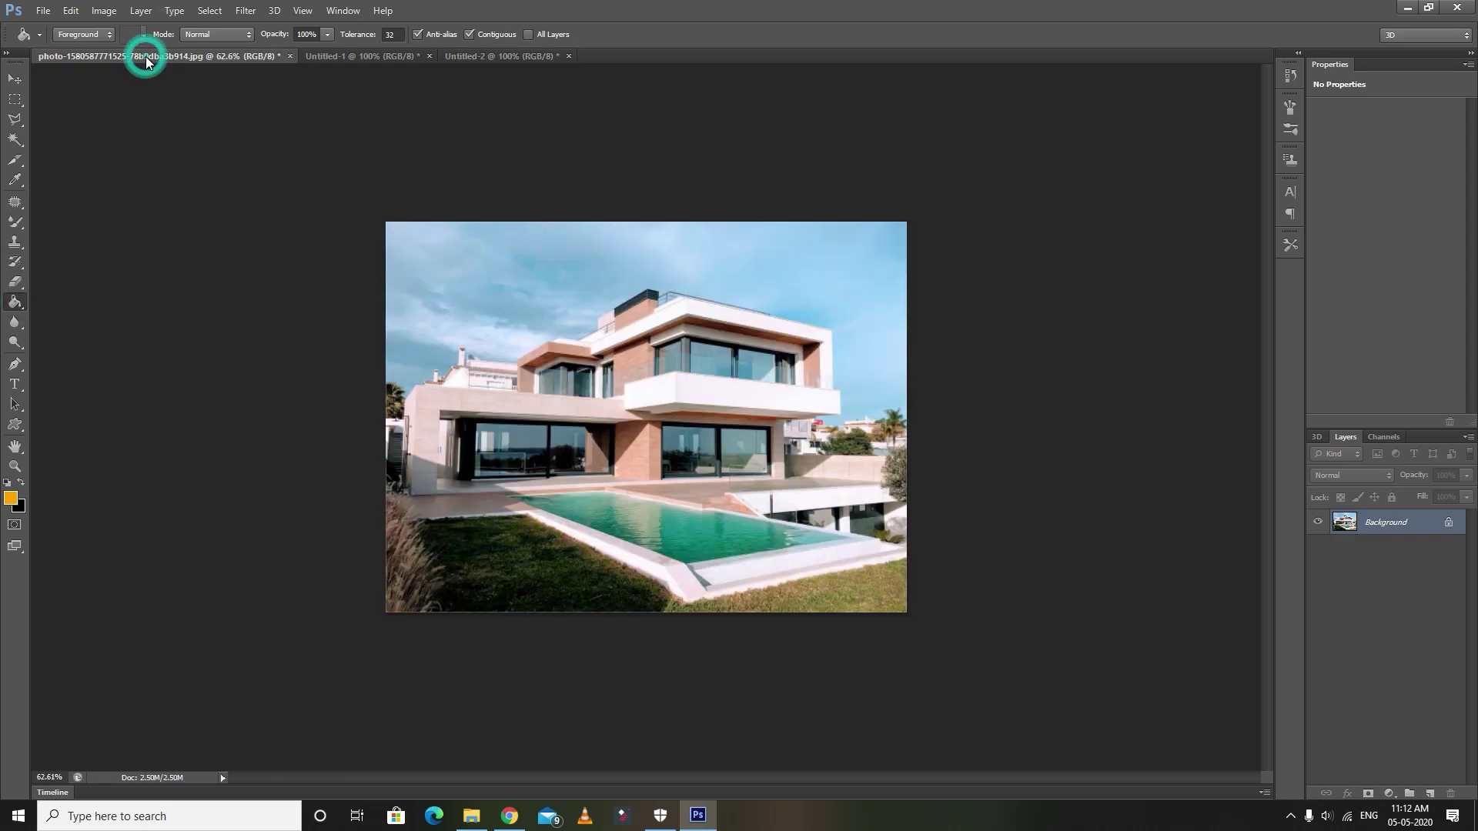
pyautogui.scroll(5, 812, 474)
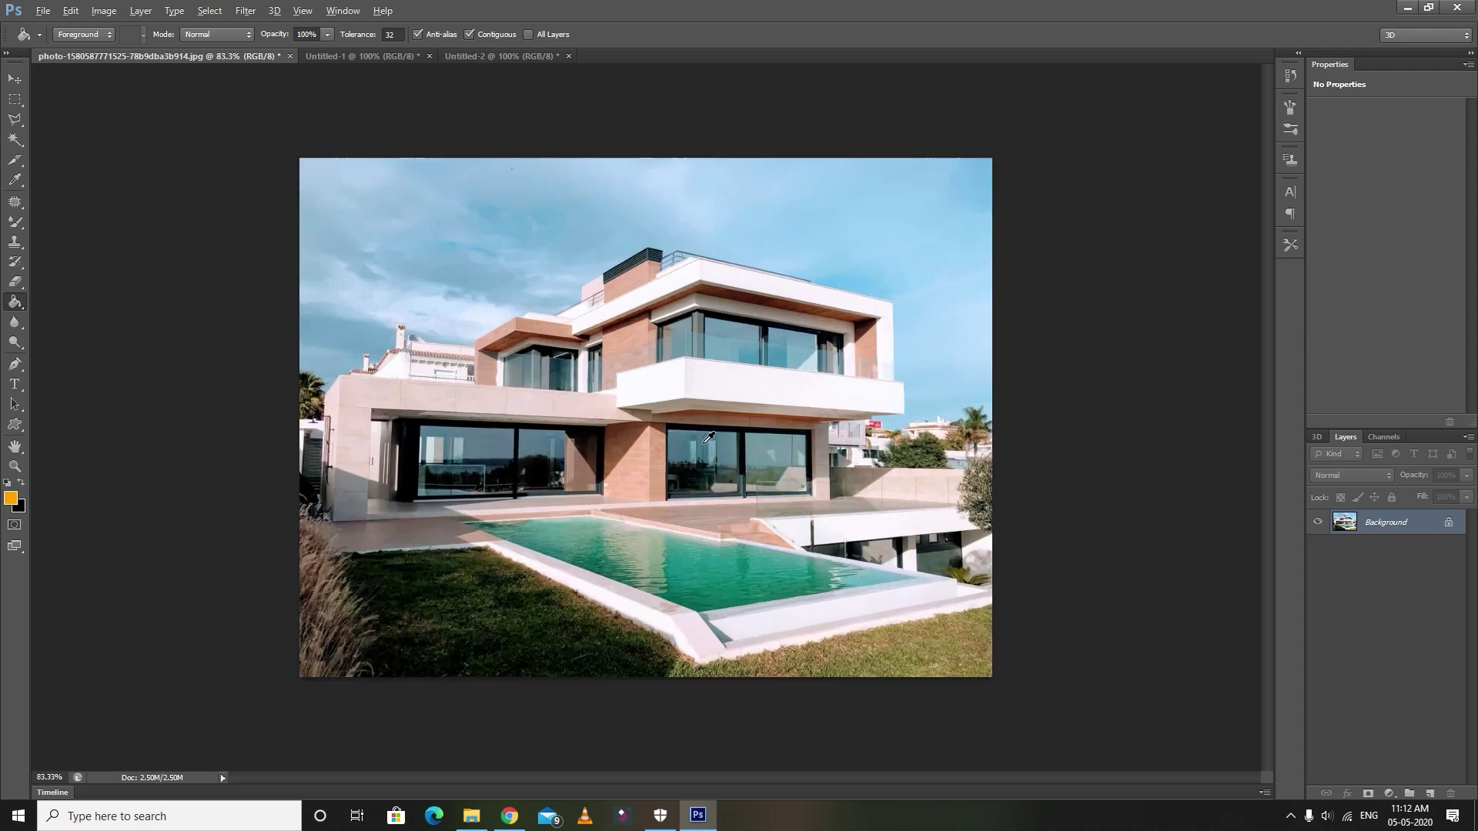
pyautogui.scroll(1, 983, 488)
pyautogui.scroll(1, 984, 488)
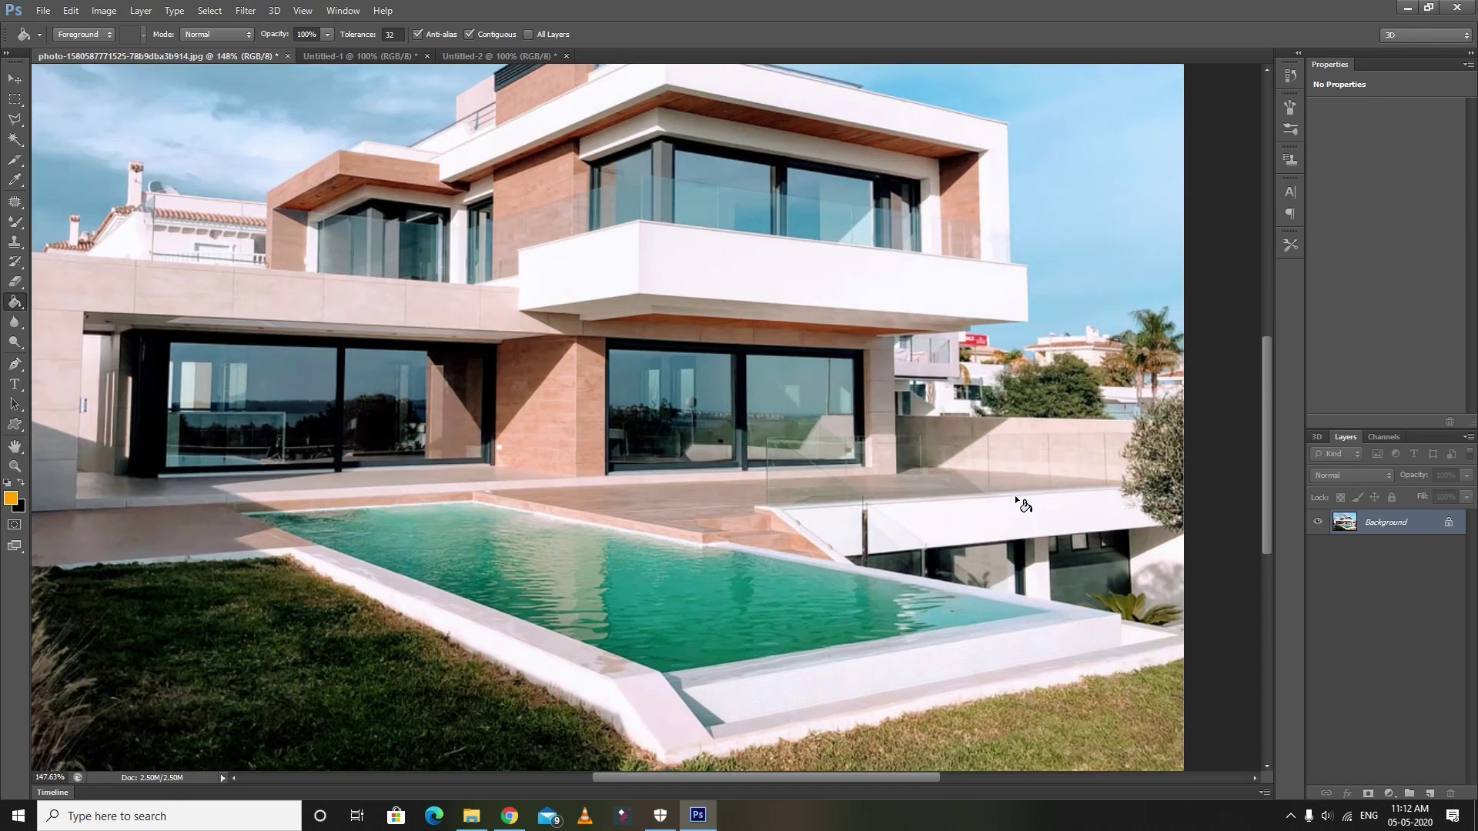
pyautogui.scroll(1, 984, 488)
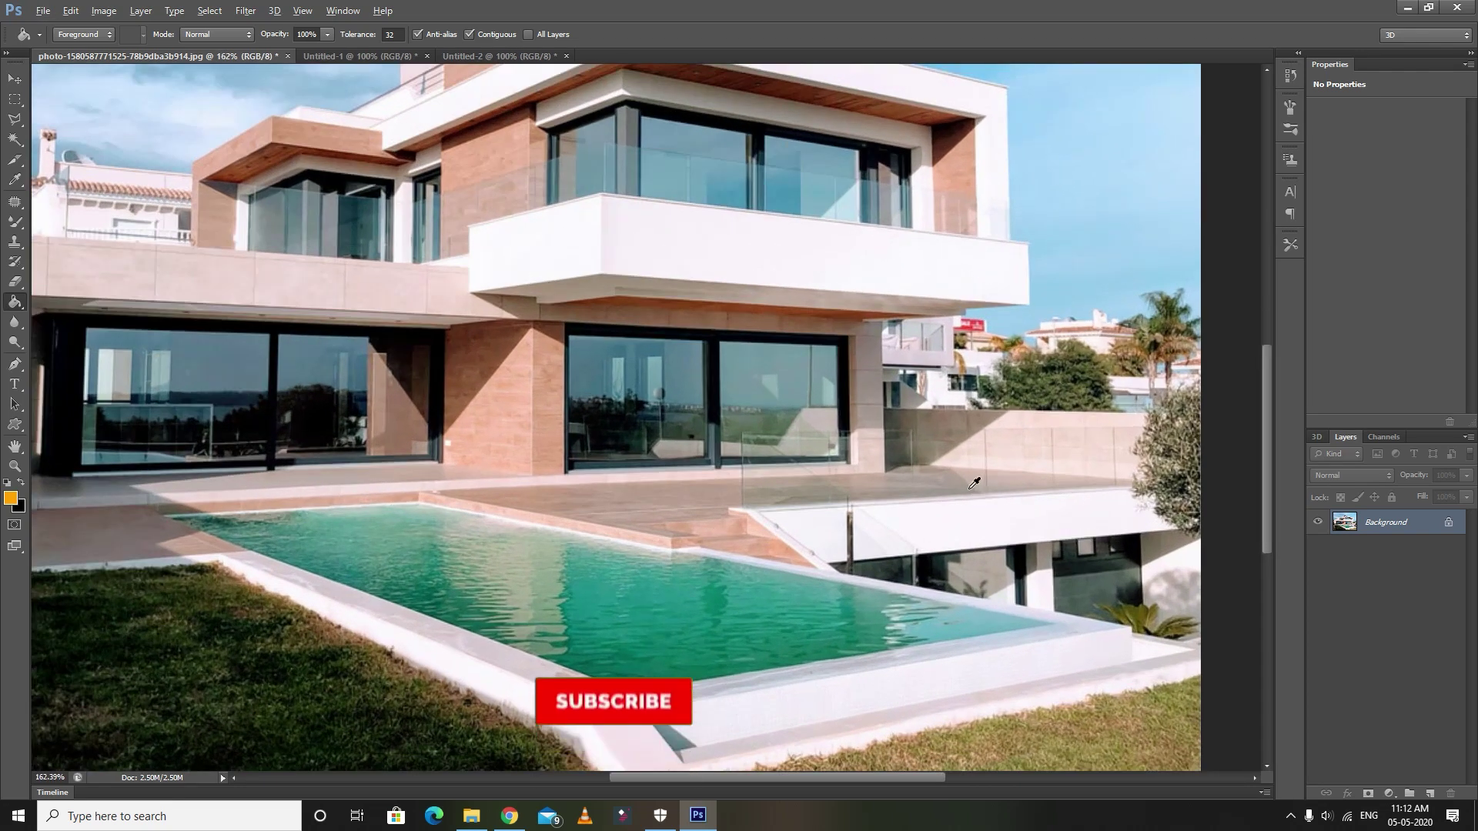
pyautogui.scroll(-4, 984, 488)
pyautogui.scroll(-3, 922, 477)
pyautogui.scroll(1, 923, 476)
pyautogui.scroll(1, 923, 481)
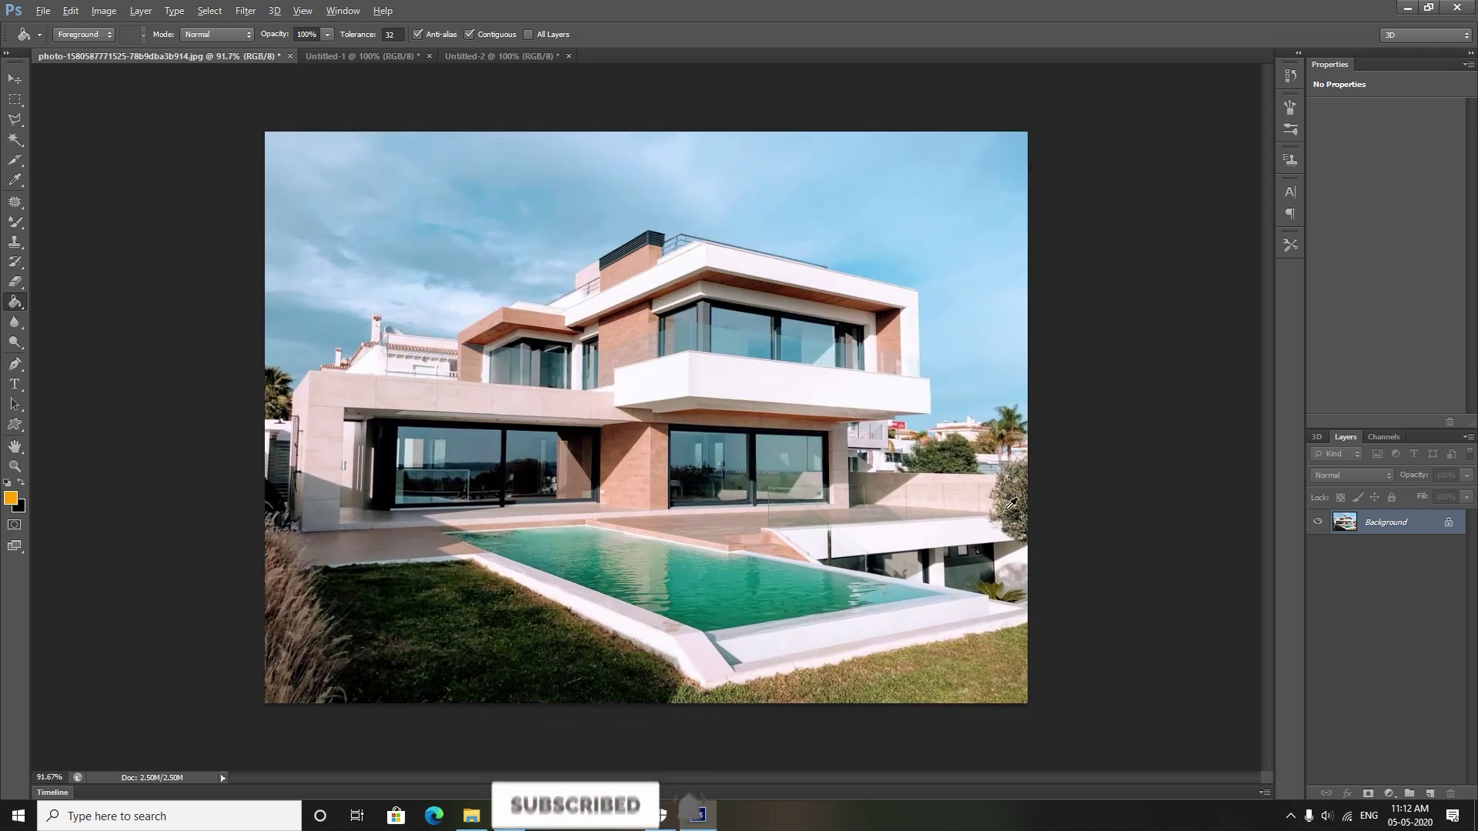
pyautogui.scroll(1, 931, 543)
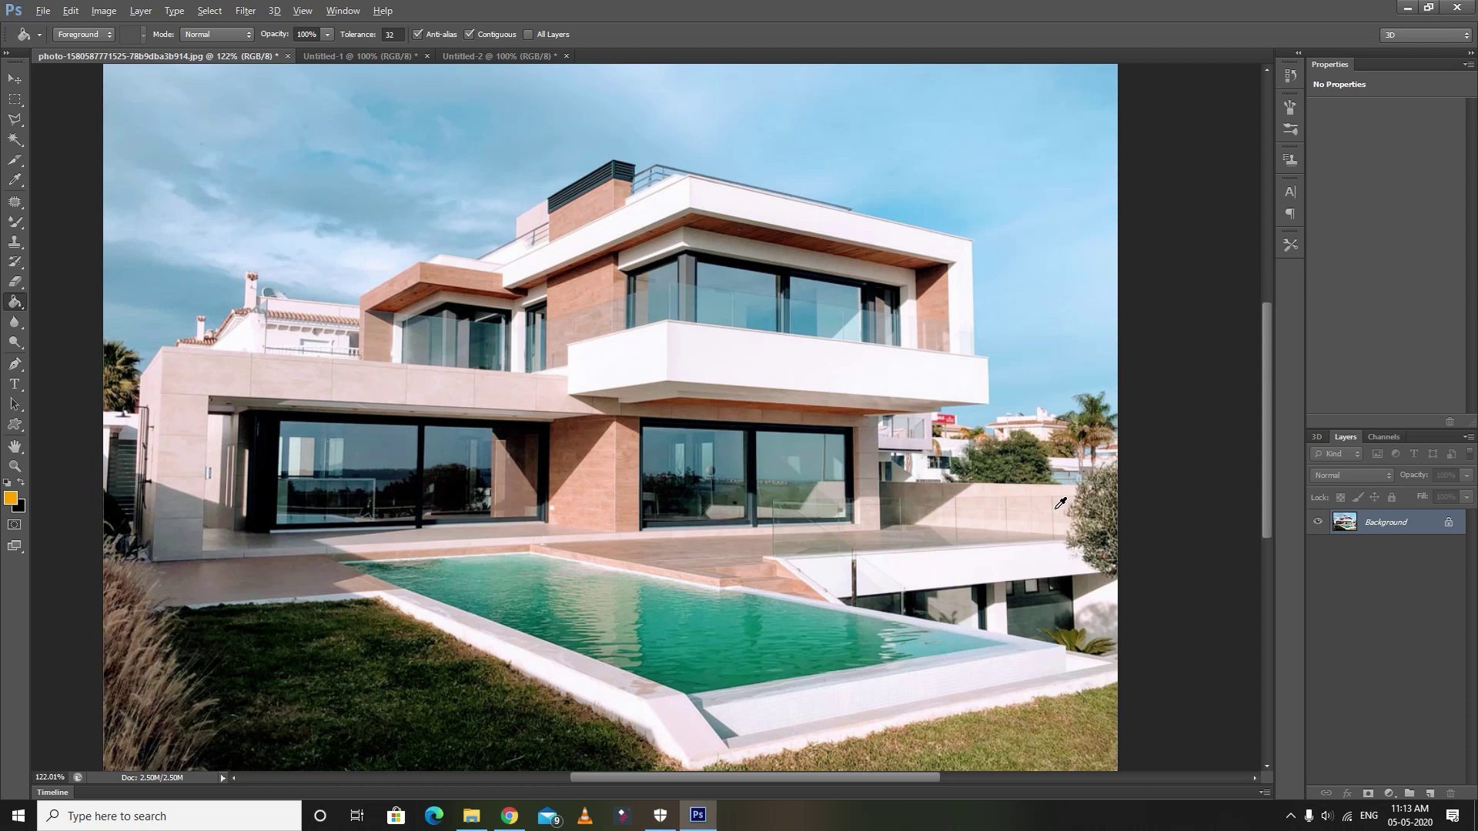
pyautogui.scroll(1, 1063, 500)
pyautogui.press('alt')
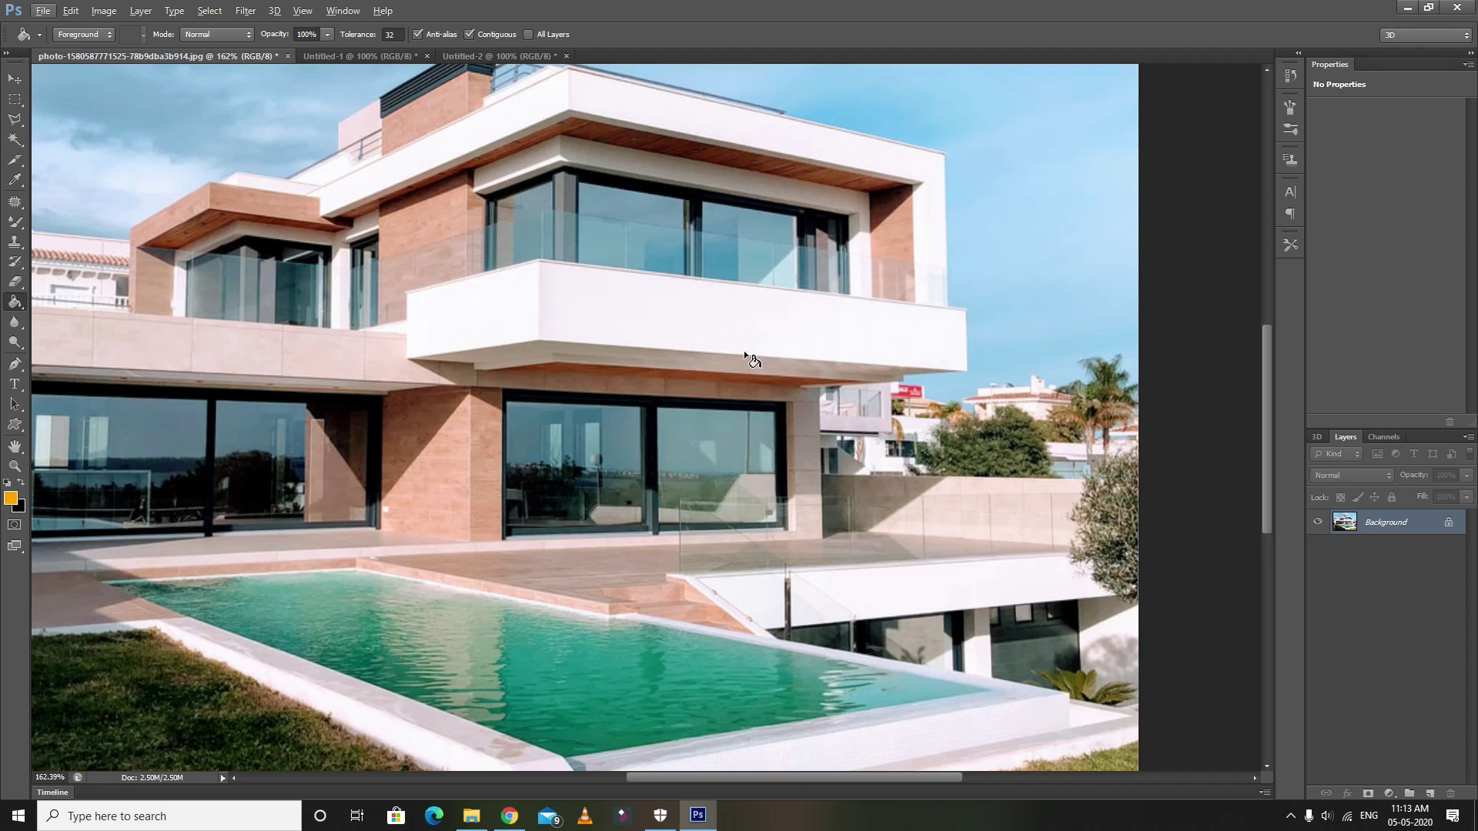
# Step: Outline the left end of the balcony's front wall with the Polygonal Lasso
pyautogui.click(17, 118)
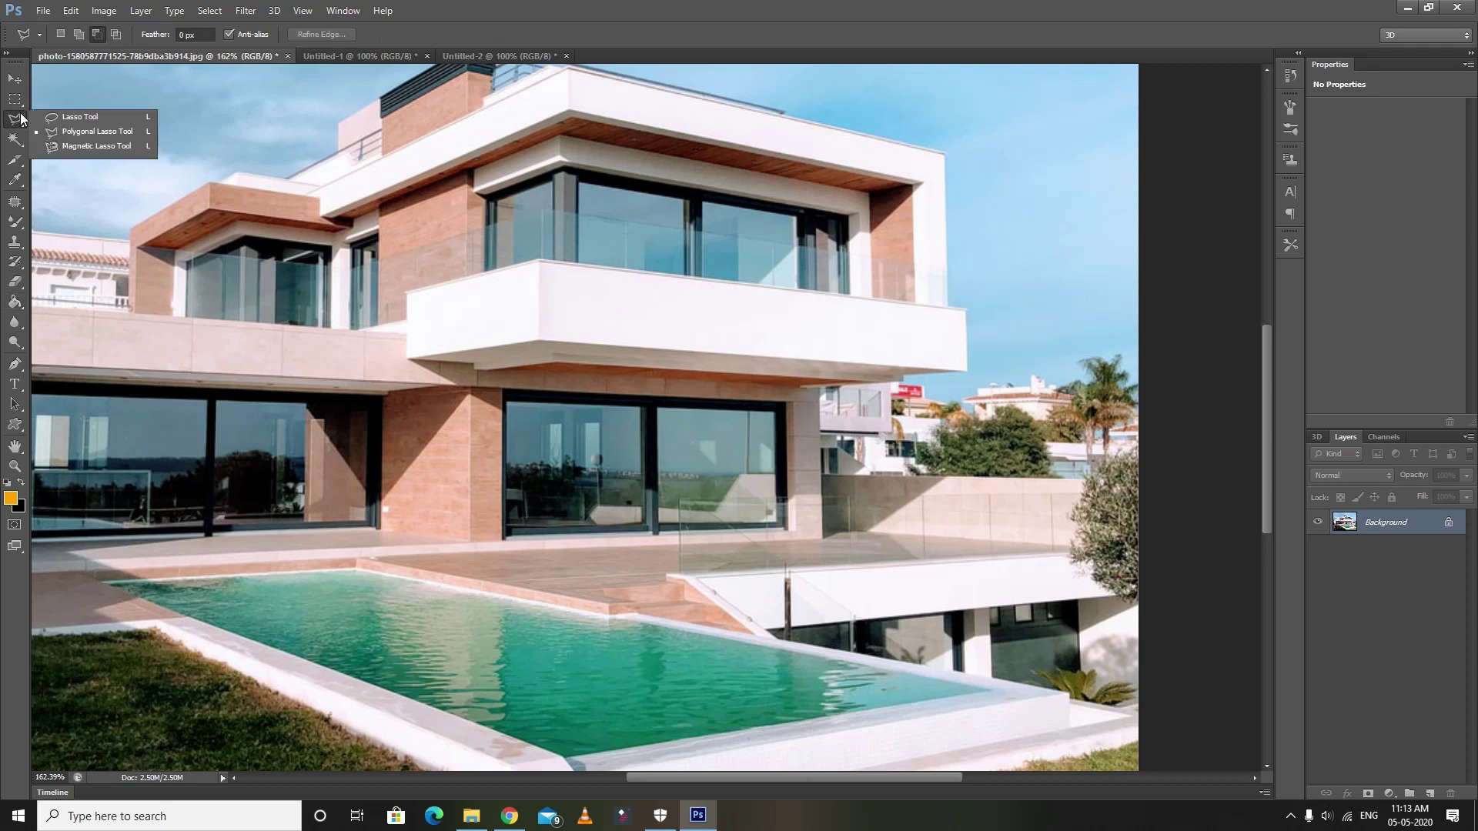
pyautogui.click(74, 132)
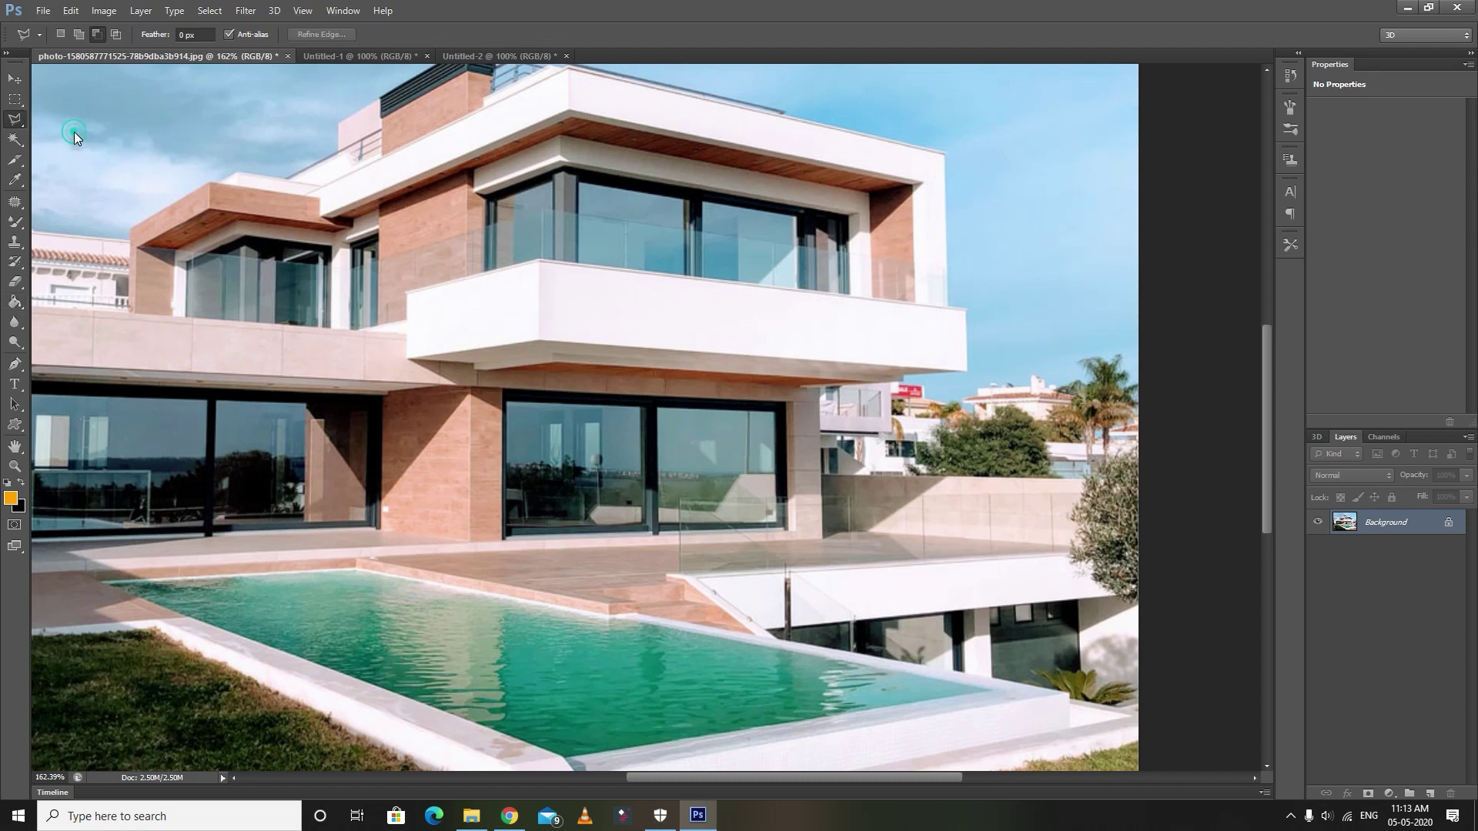
pyautogui.click(405, 356)
pyautogui.click(406, 291)
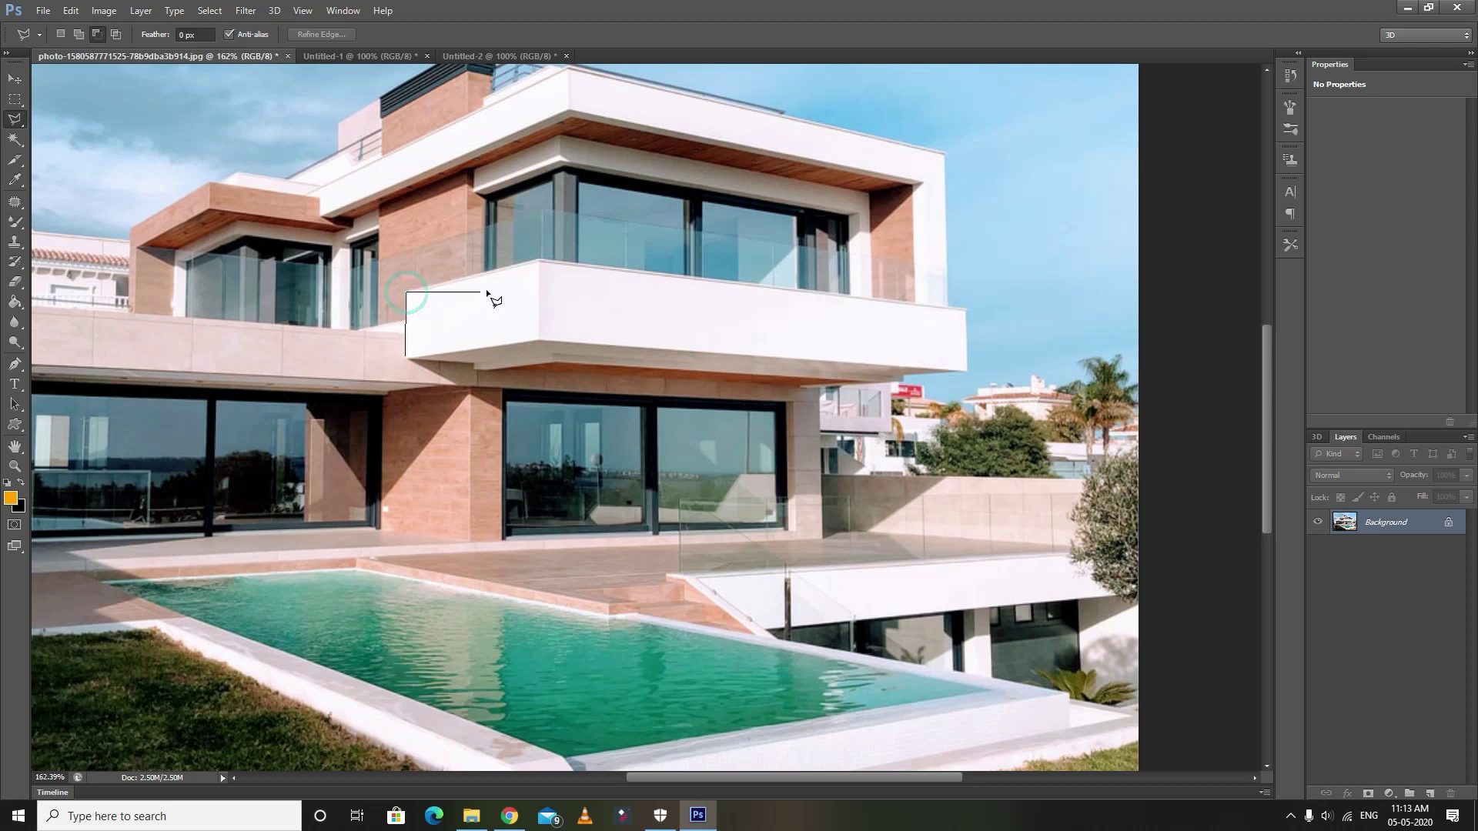
pyautogui.click(537, 264)
pyautogui.click(537, 337)
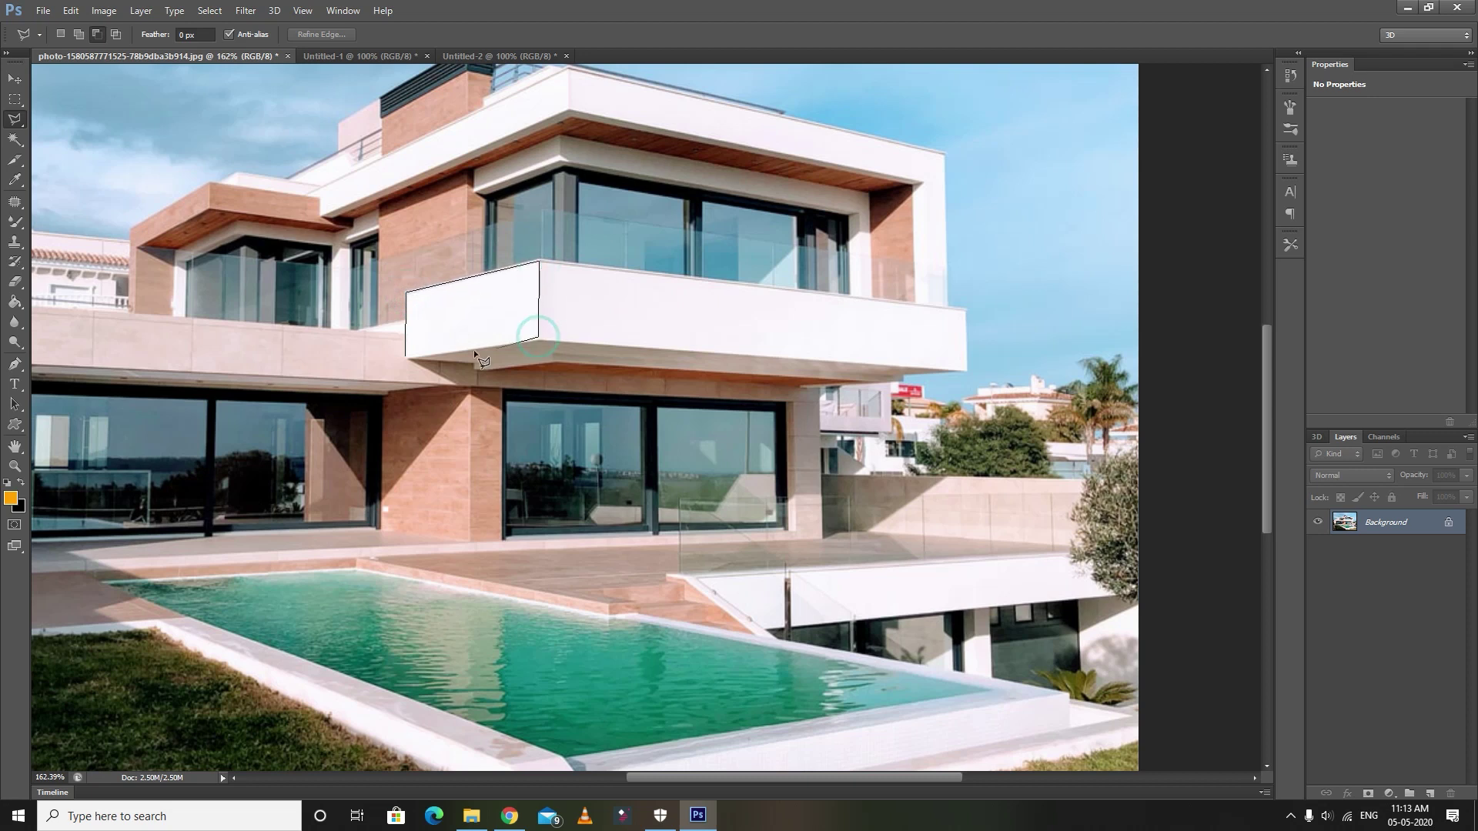
pyautogui.click(405, 357)
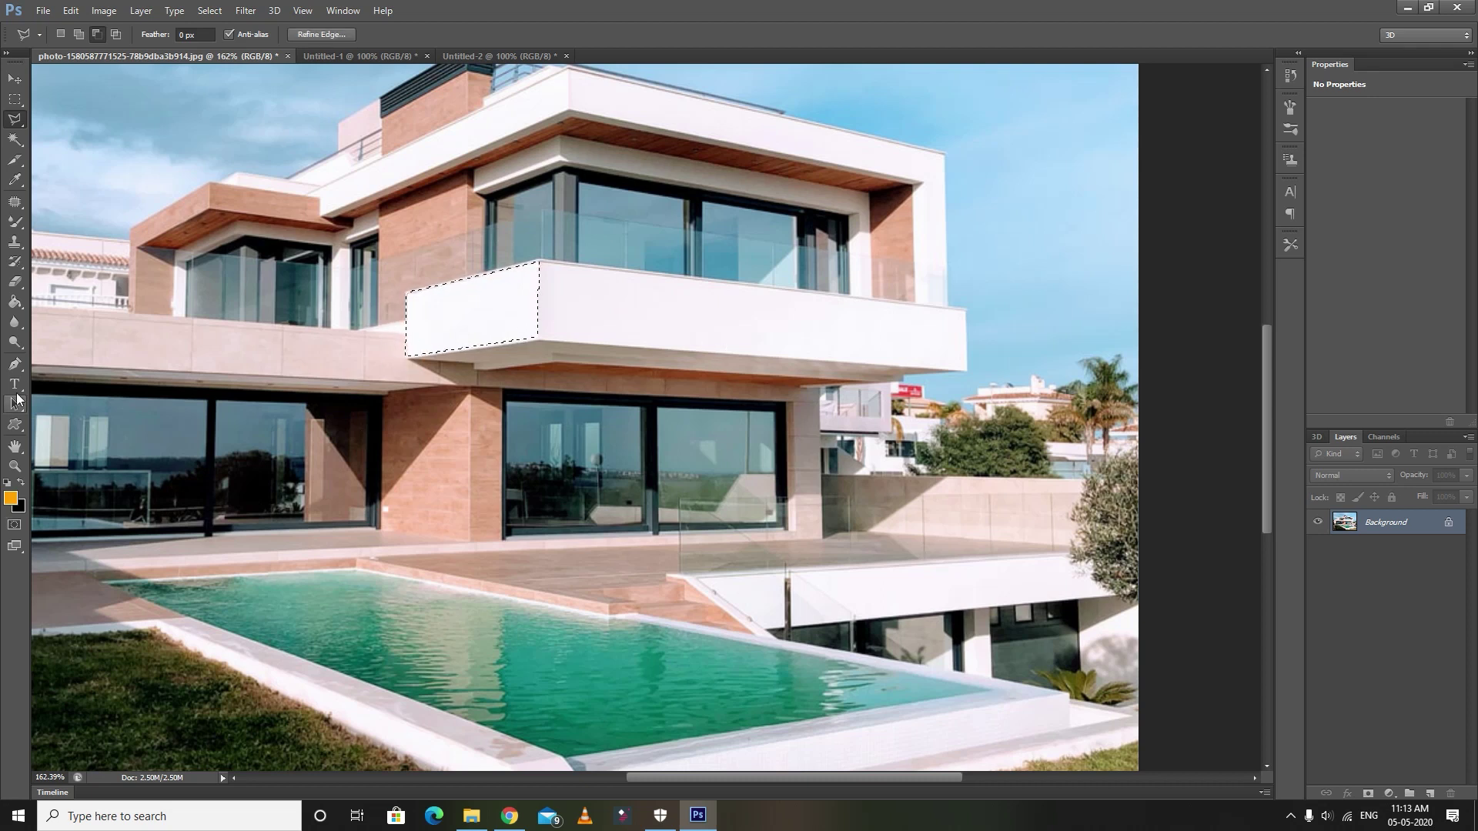
# Step: Fill the selected wall panel with orange and deselect
pyautogui.click(14, 302)
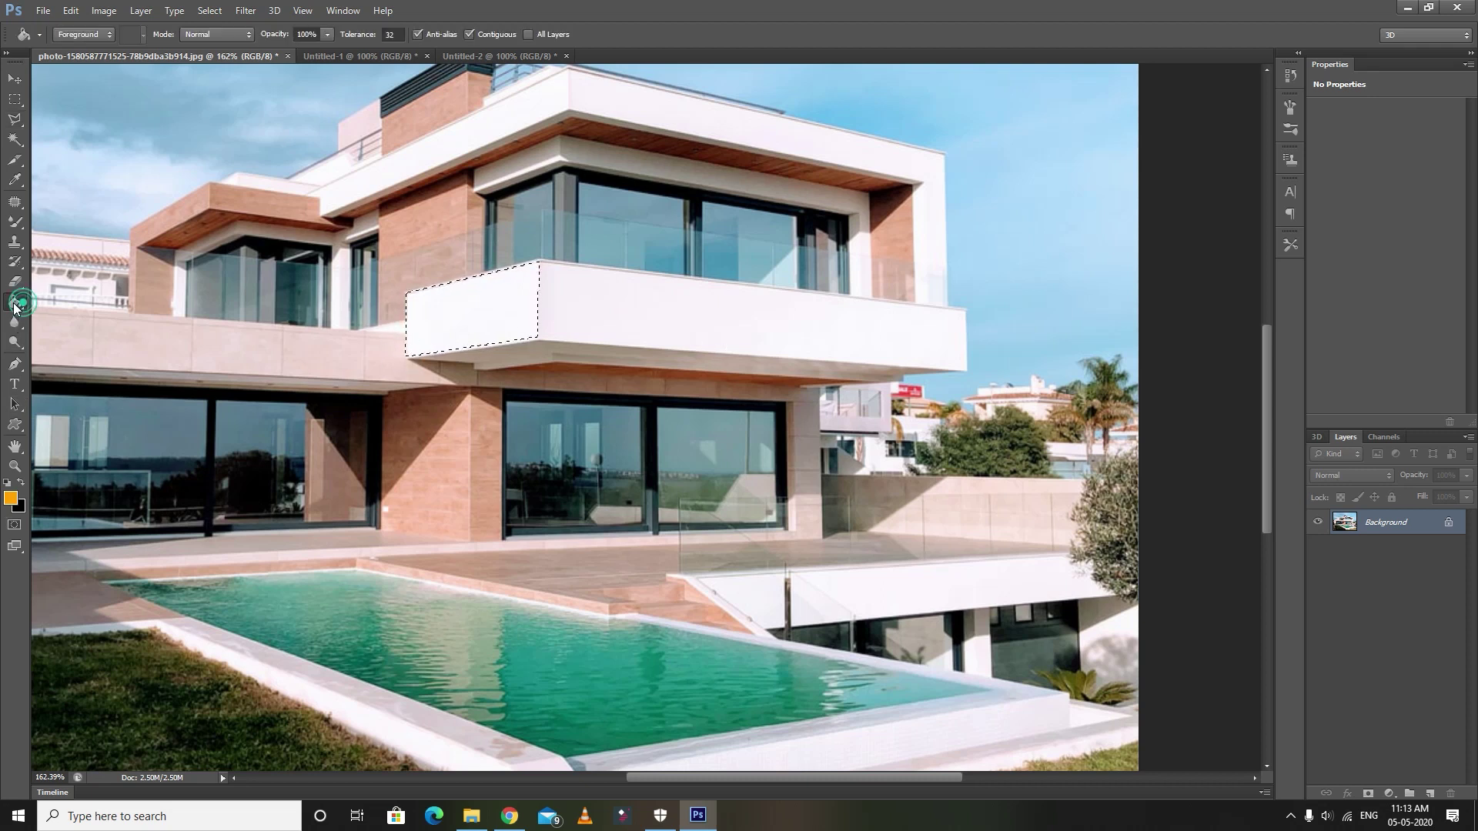
pyautogui.click(10, 498)
pyautogui.click(1364, 283)
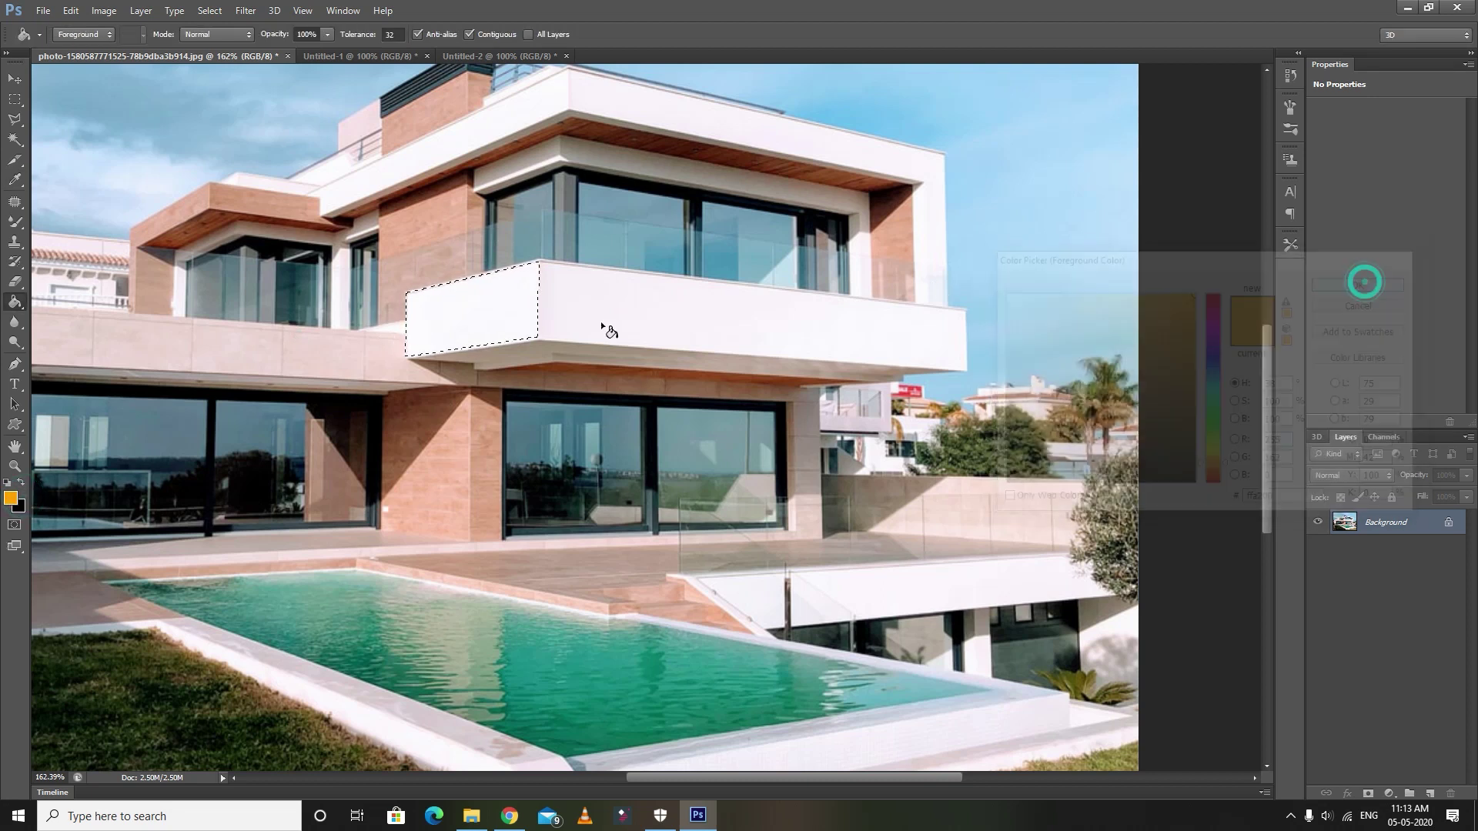
pyautogui.click(491, 313)
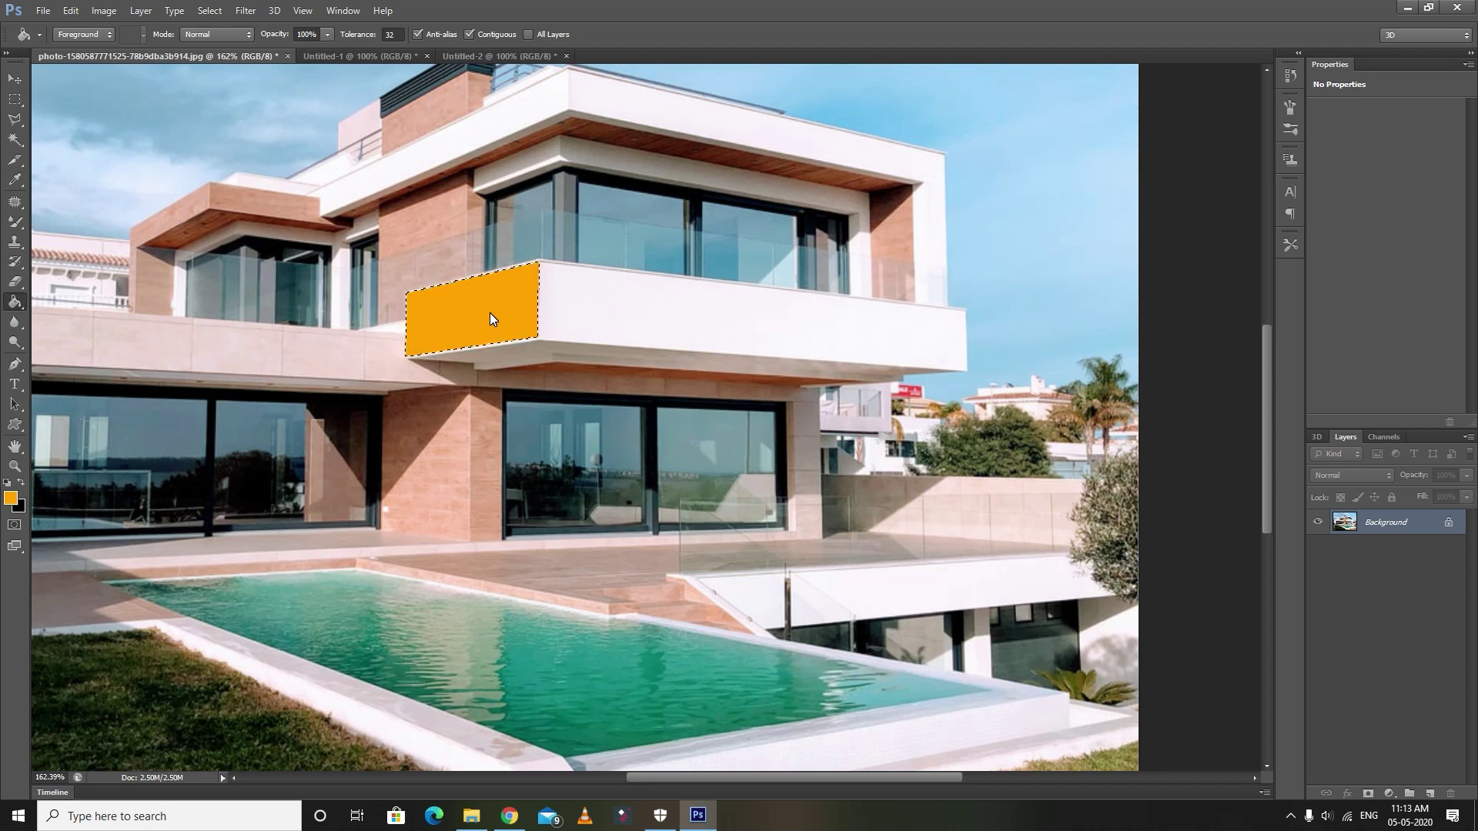
pyautogui.hotkey('ctrl', 'd')
# Step: Outline the remaining balcony wall strip up to its right end with the Polygonal Lasso
pyautogui.click(15, 119)
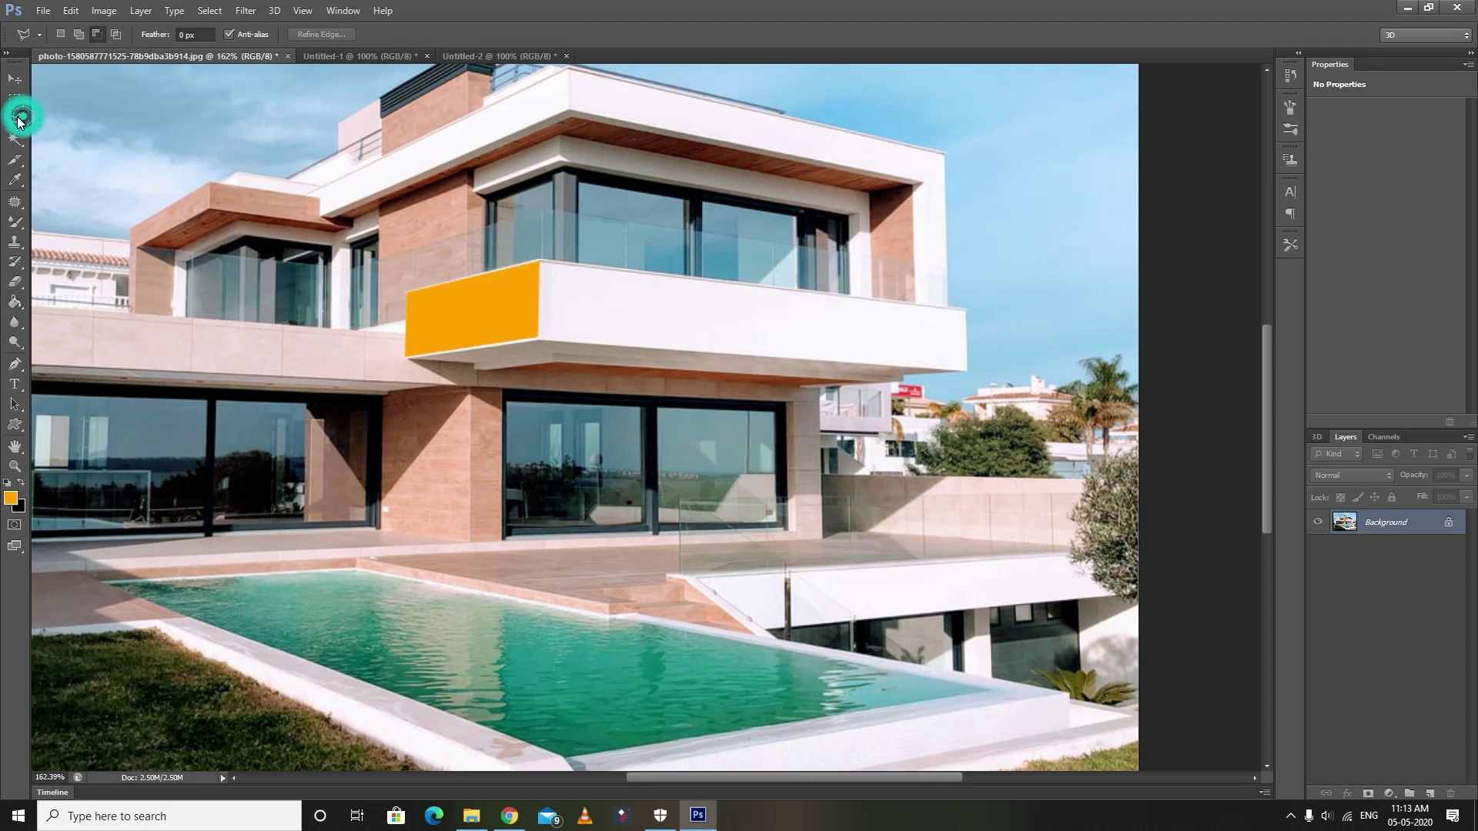
pyautogui.click(538, 260)
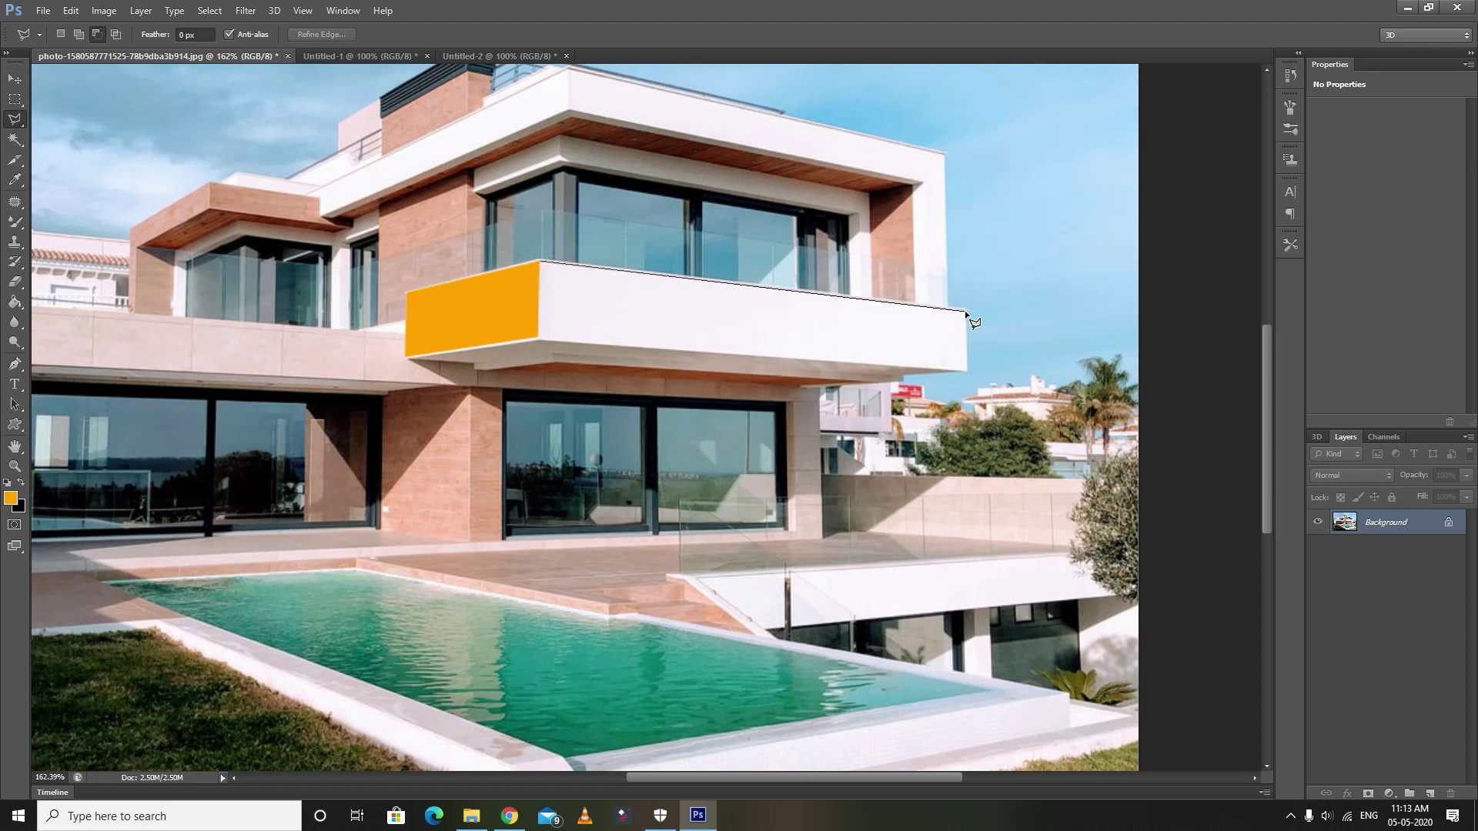
pyautogui.click(965, 311)
pyautogui.click(965, 369)
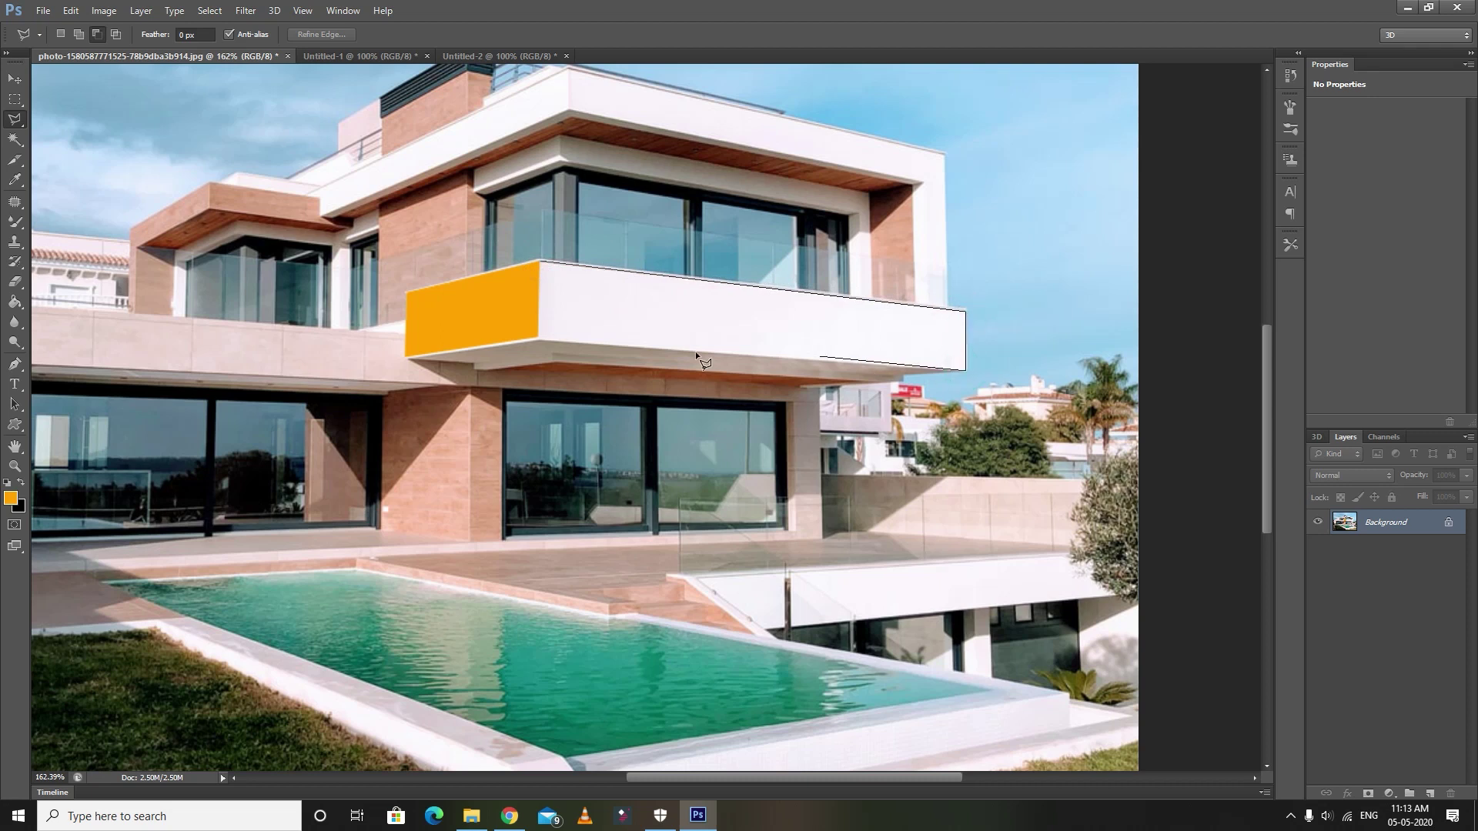
pyautogui.click(538, 336)
pyautogui.click(541, 264)
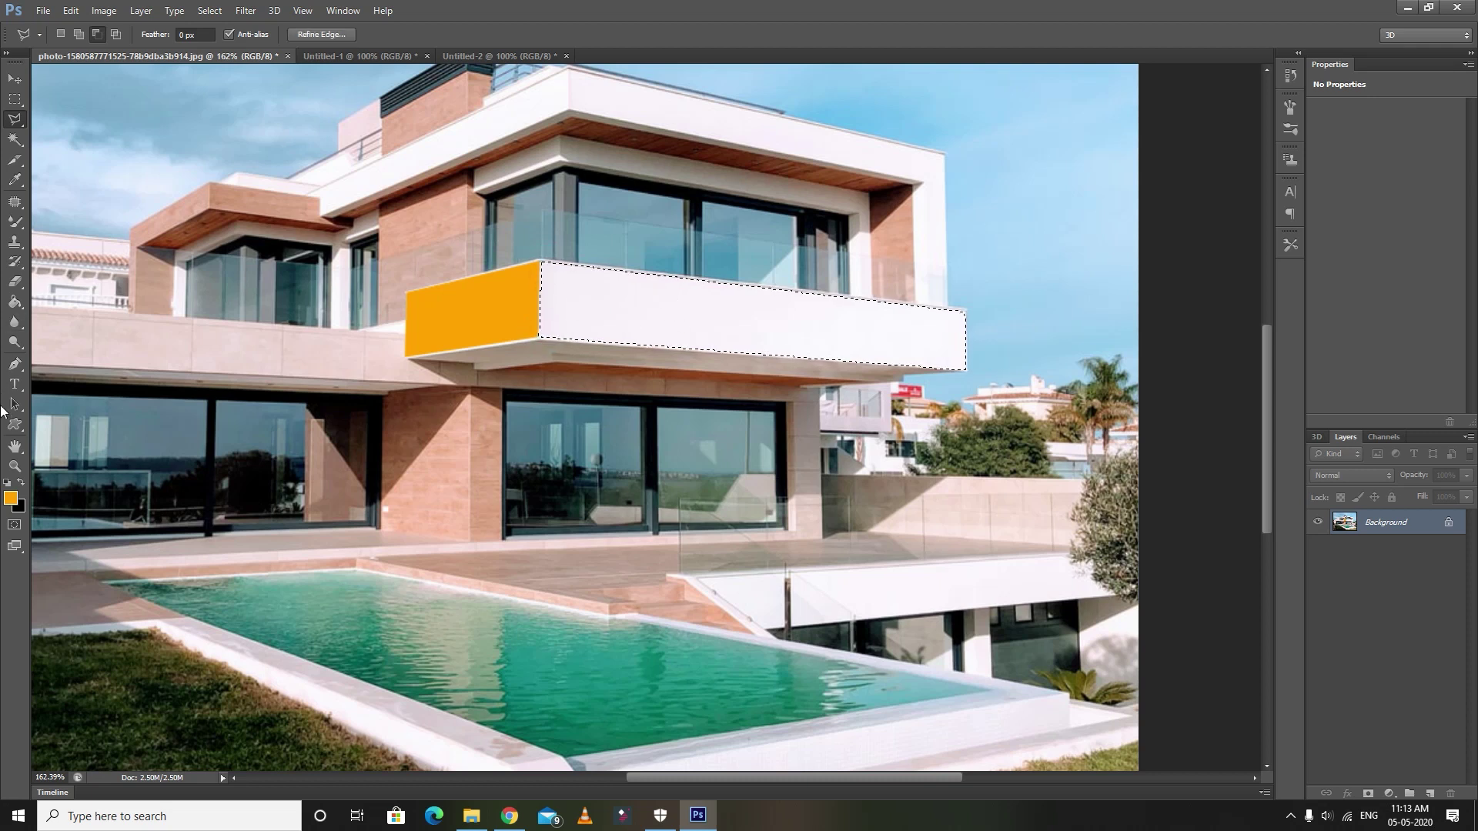
# Step: Set the foreground colour to bright cyan in the Color Picker
pyautogui.click(12, 498)
pyautogui.moveTo(1168, 327)
pyautogui.mouseDown()
pyautogui.moveTo(1183, 371)
pyautogui.moveTo(1218, 388)
pyautogui.mouseUp()
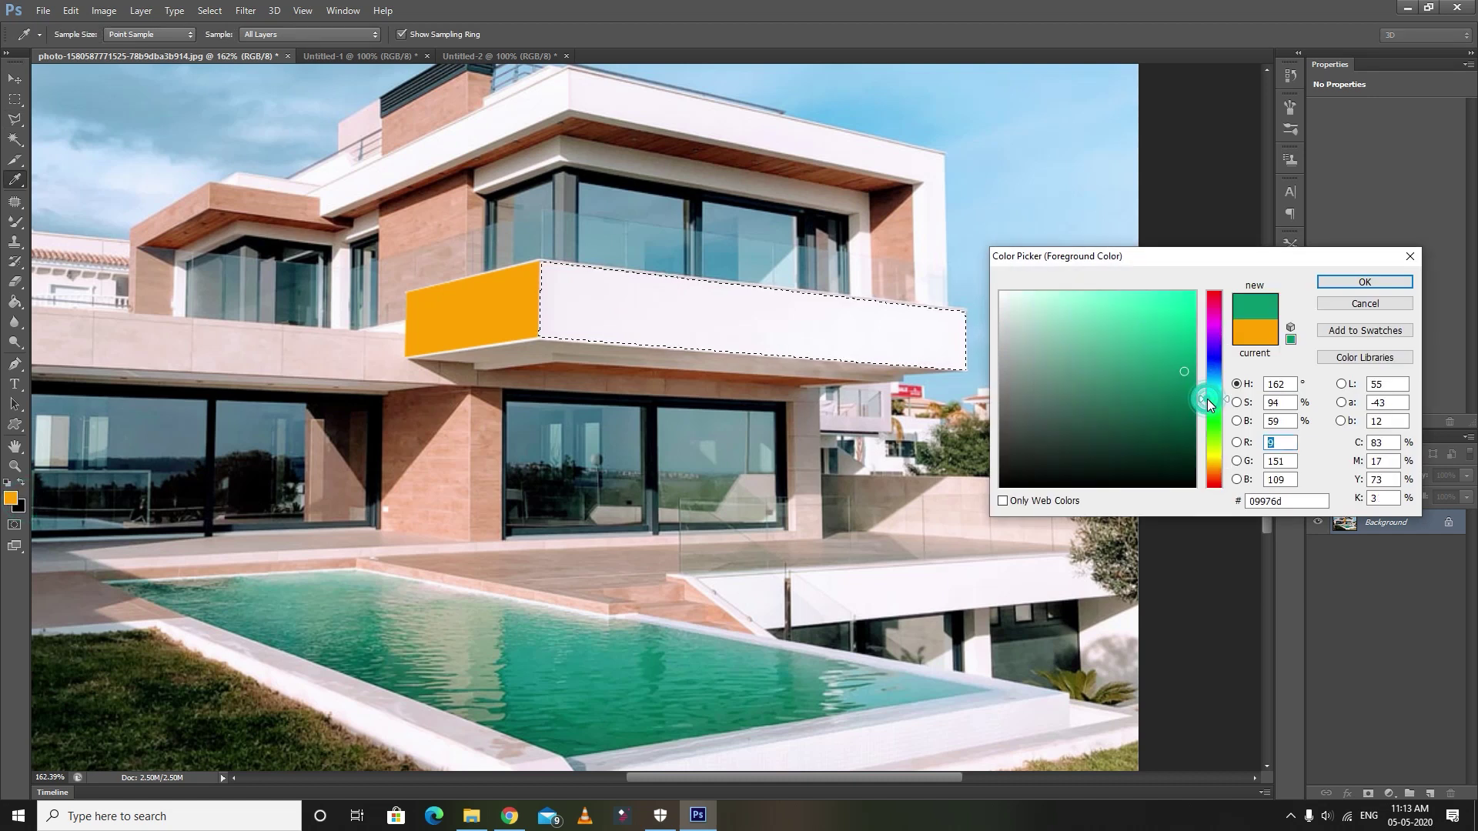
pyautogui.click(1171, 302)
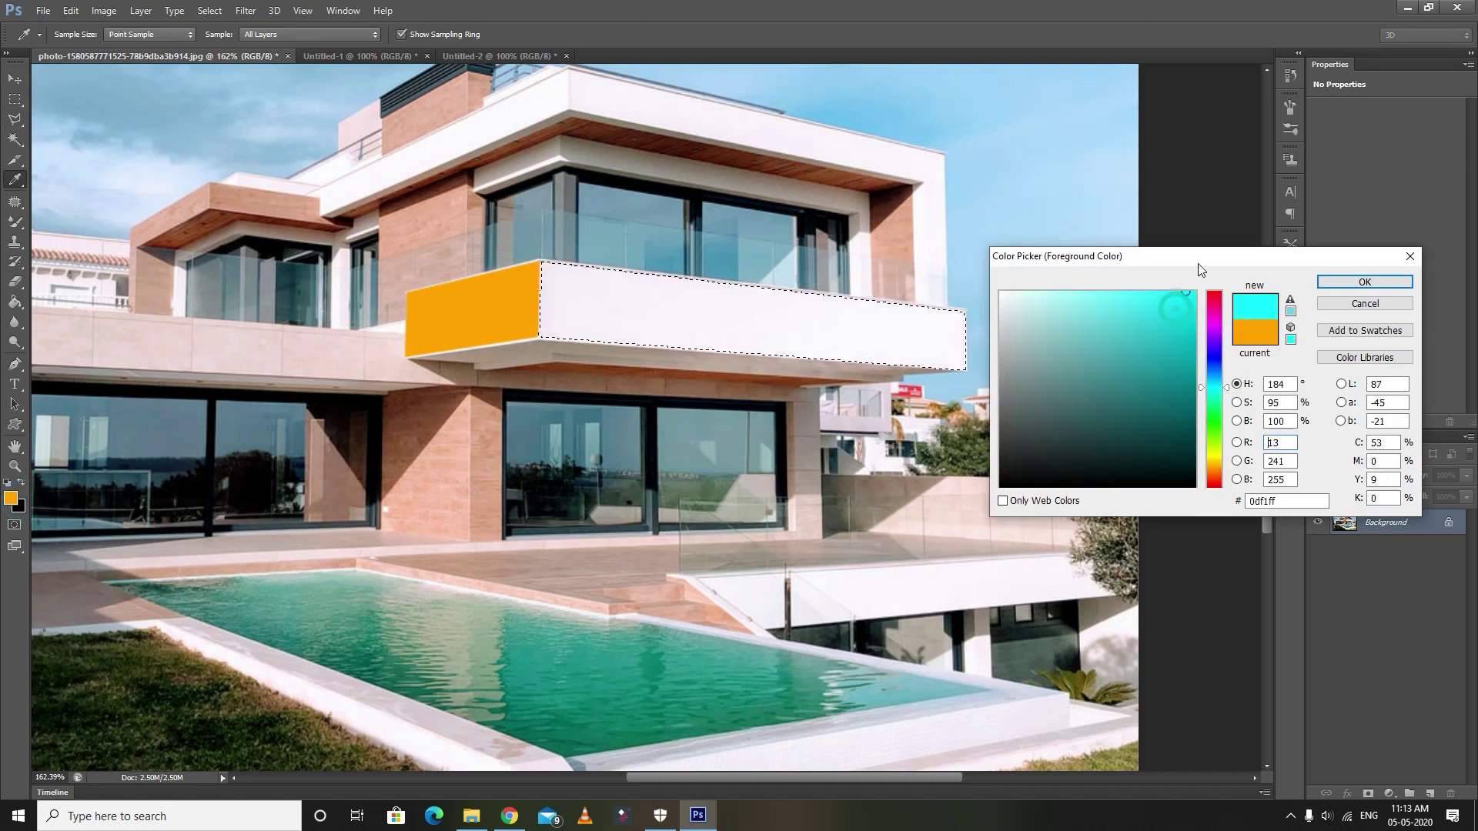
pyautogui.click(1335, 278)
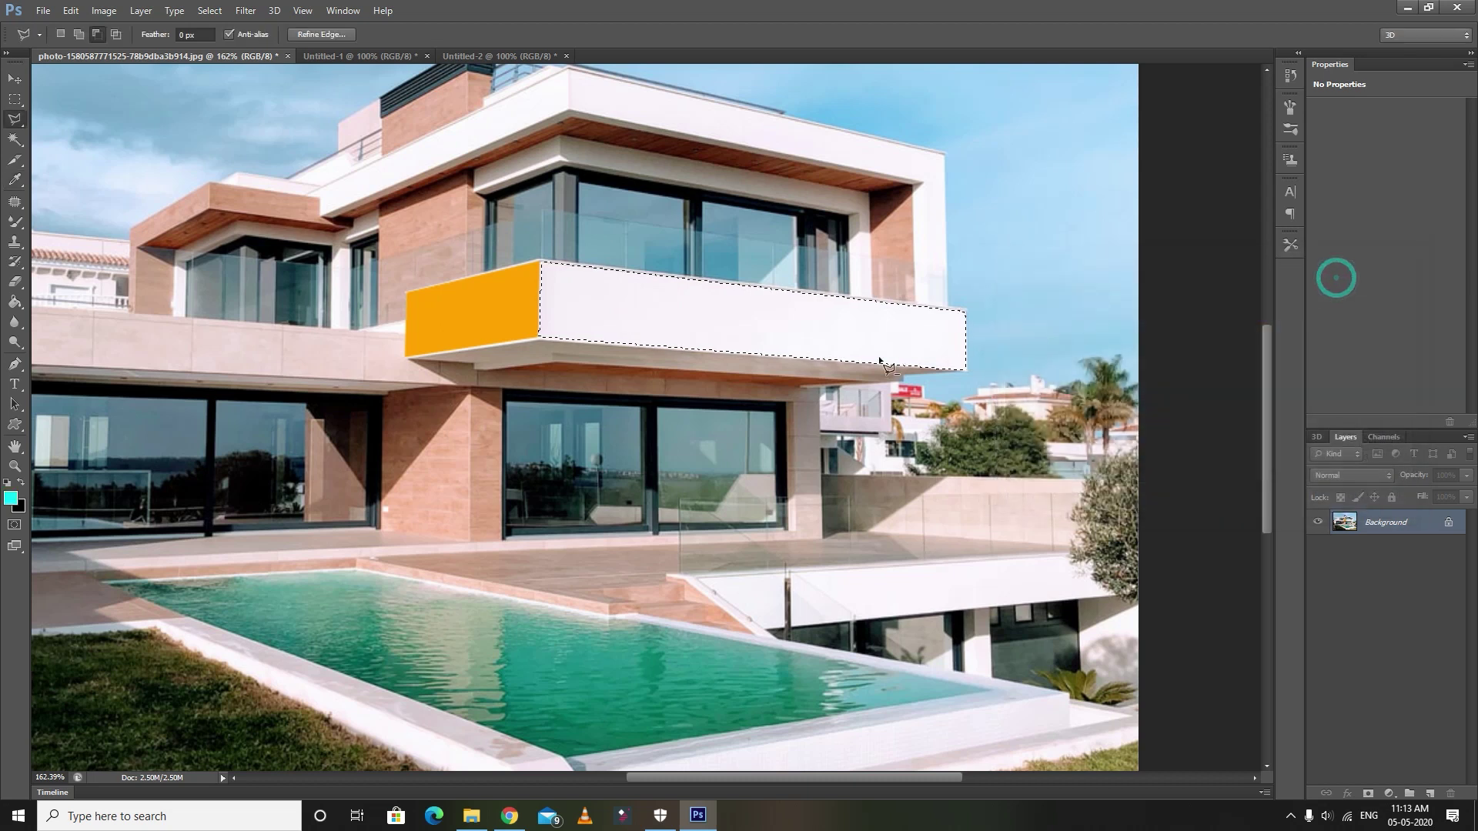
# Step: Paint-bucket the selected balcony strip cyan and clear the selection
pyautogui.click(13, 302)
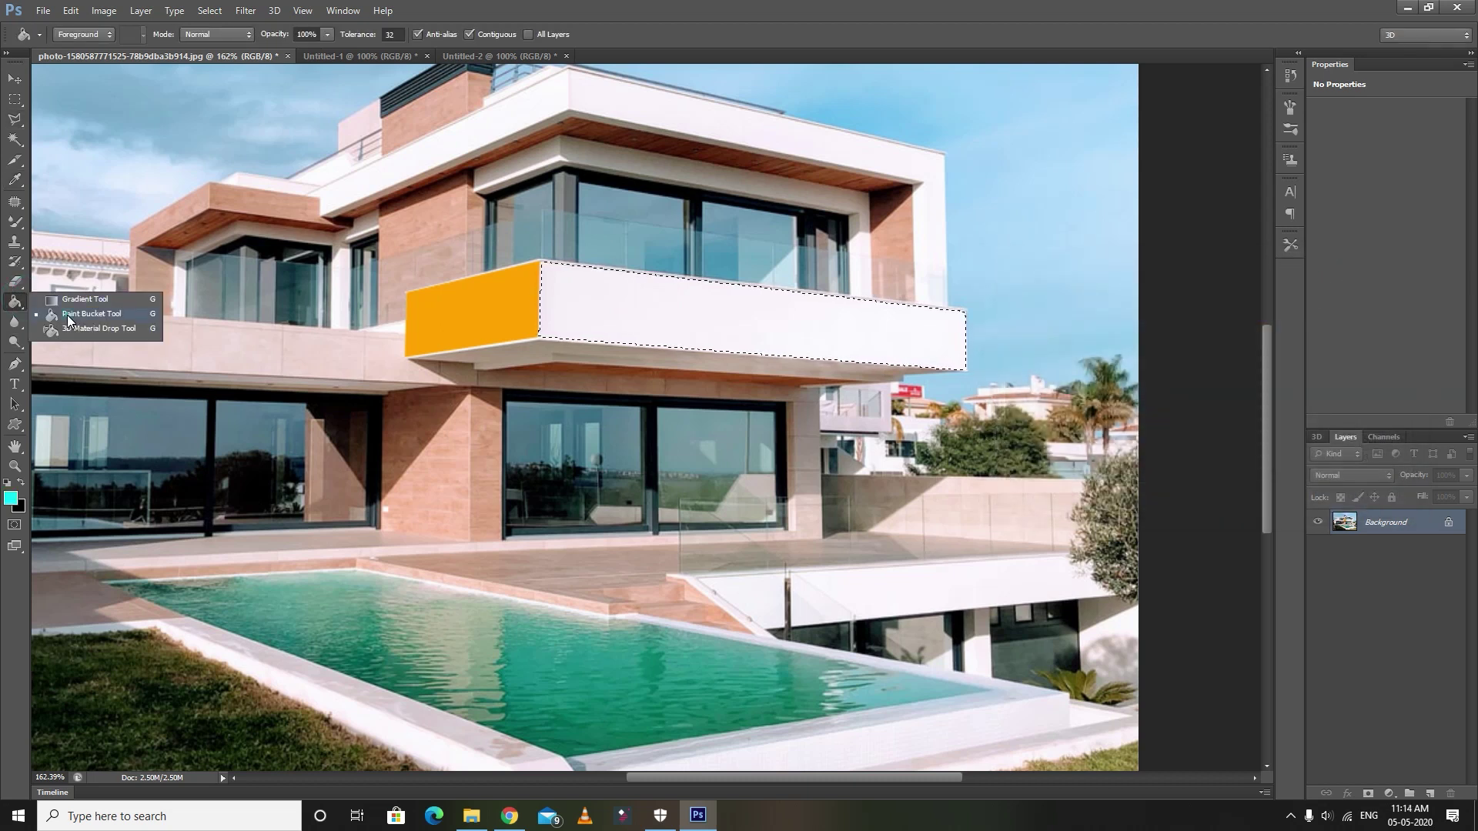
pyautogui.click(68, 315)
pyautogui.click(598, 311)
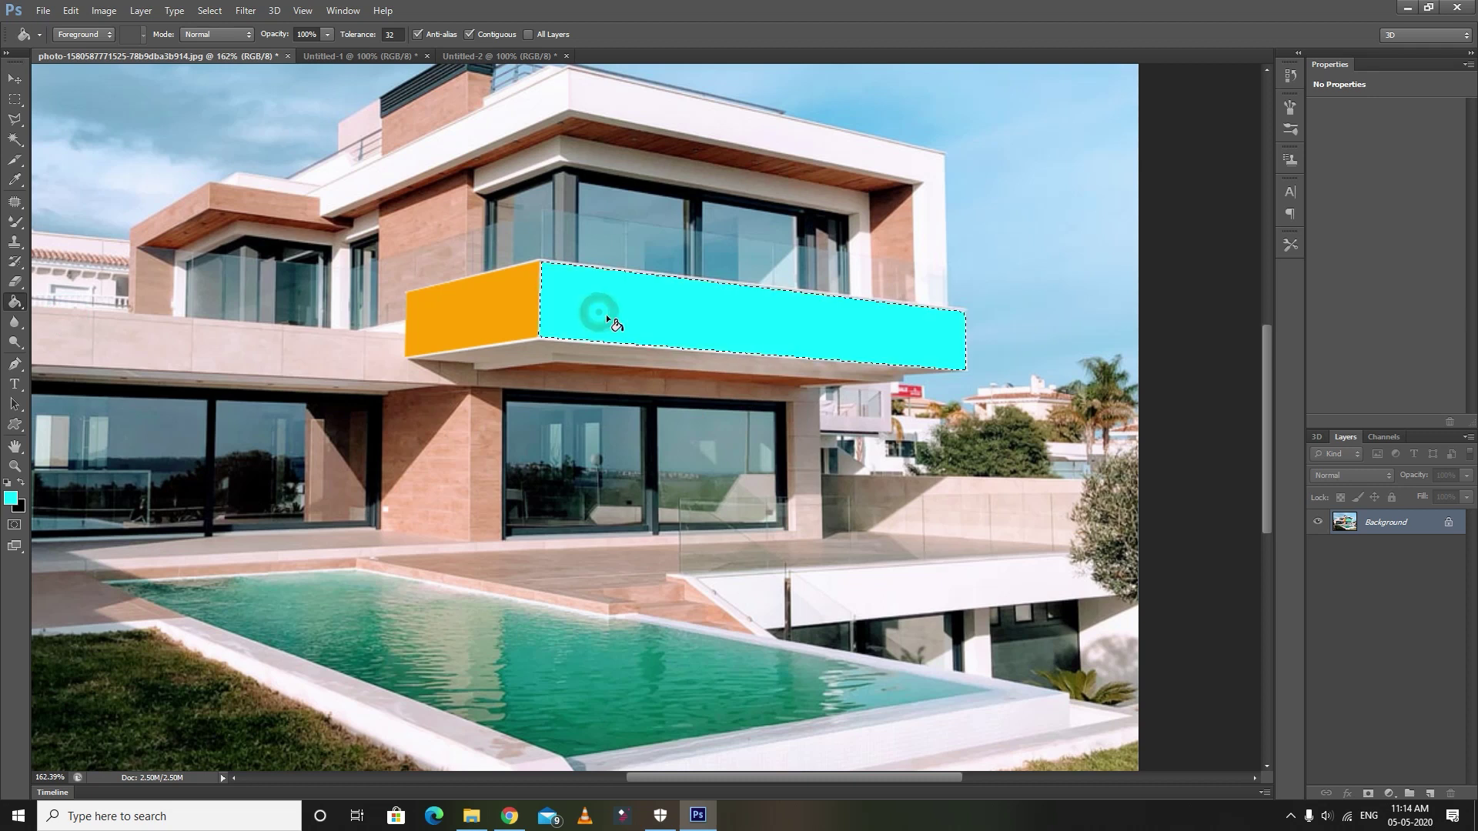
pyautogui.hotkey('ctrl', 'd')
pyautogui.scroll(-2, 889, 377)
pyautogui.scroll(-1, 885, 396)
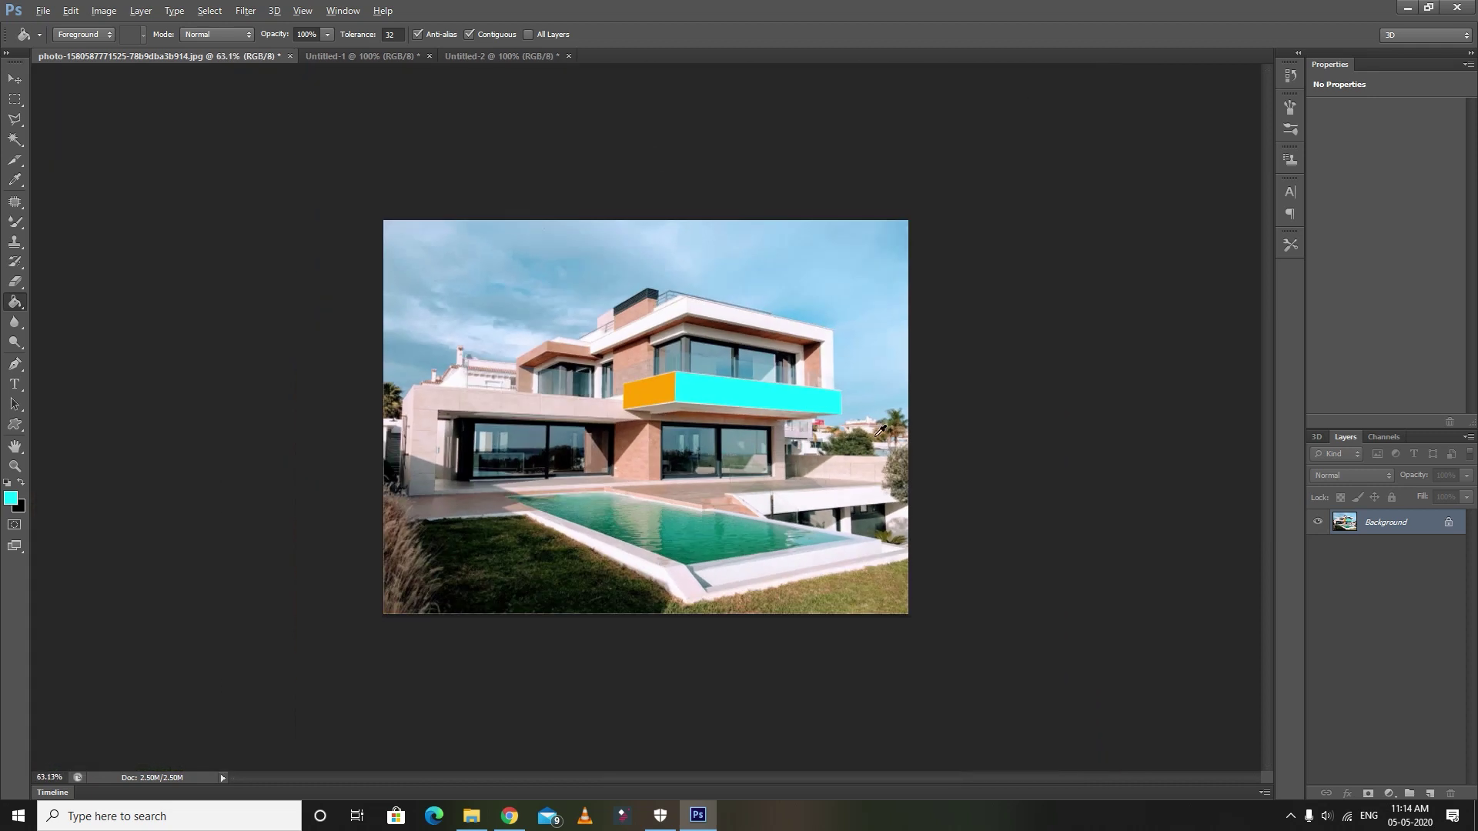
pyautogui.scroll(-1, 870, 450)
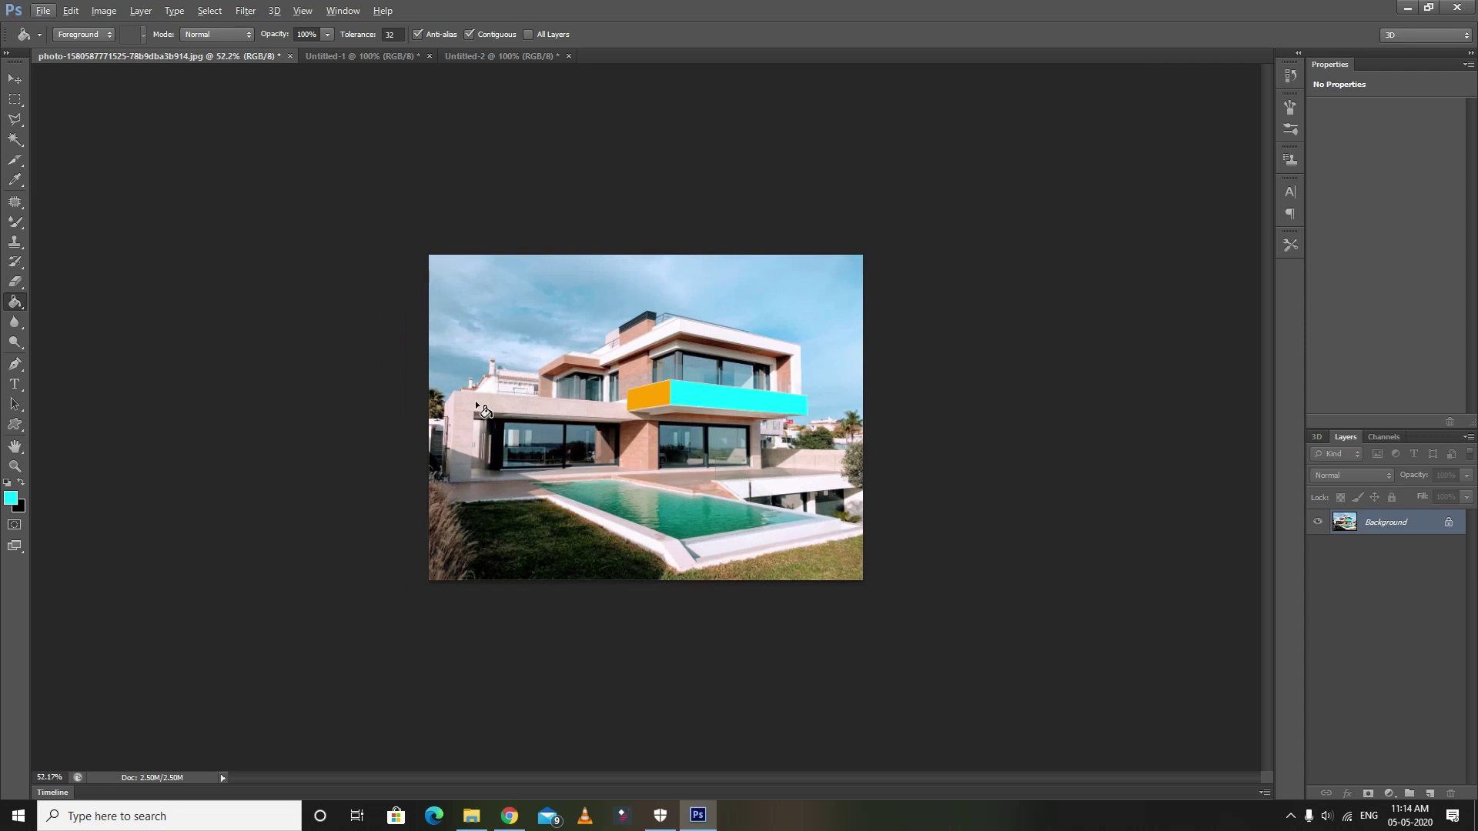
pyautogui.scroll(2, 566, 445)
pyautogui.scroll(2, 538, 431)
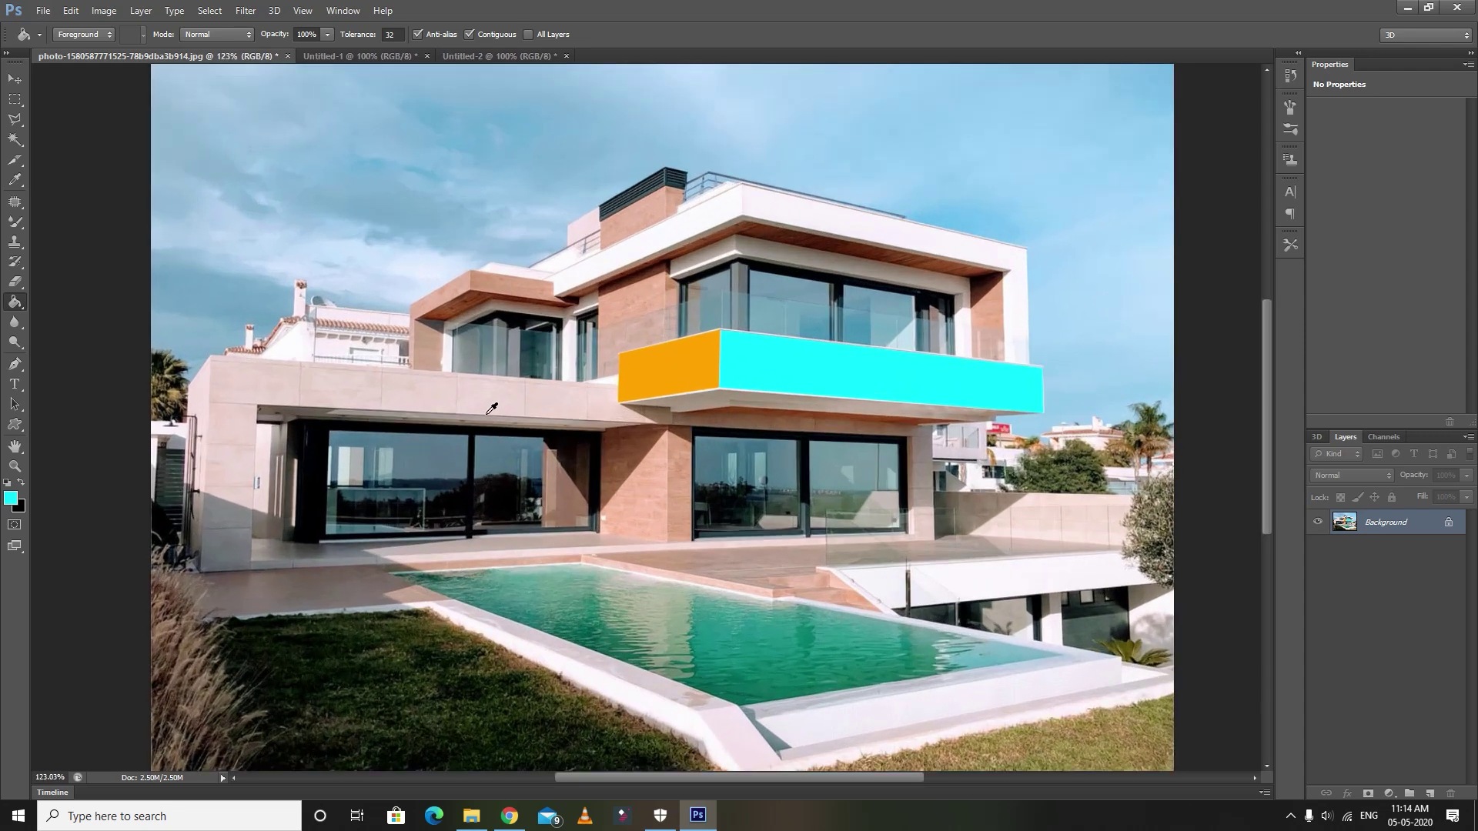
pyautogui.scroll(1, 385, 408)
pyautogui.scroll(1, 470, 412)
pyautogui.press('alt')
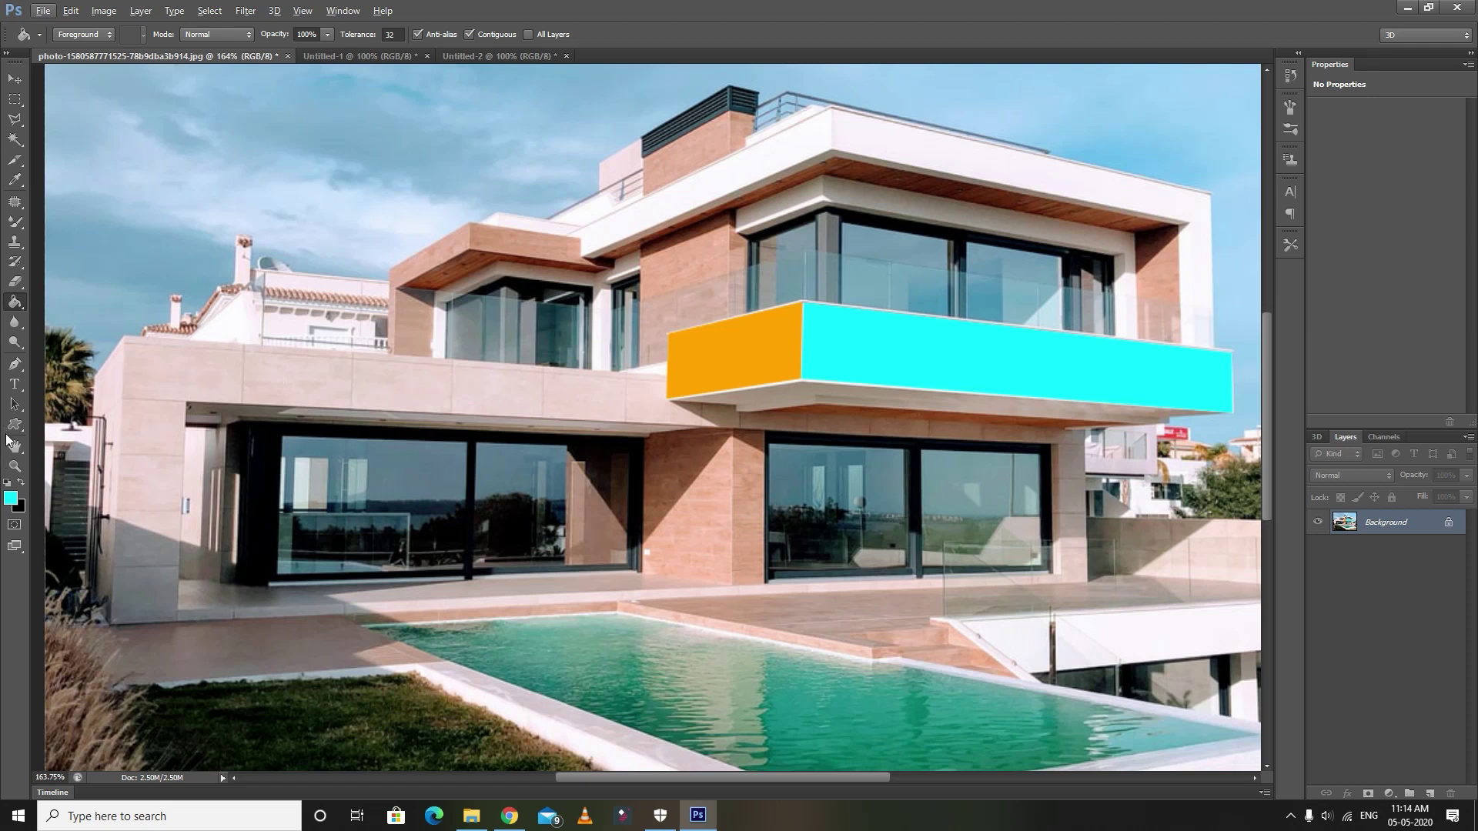
# Step: Outline the long lower ledge left of the balcony, redoing the first attempt
pyautogui.click(13, 123)
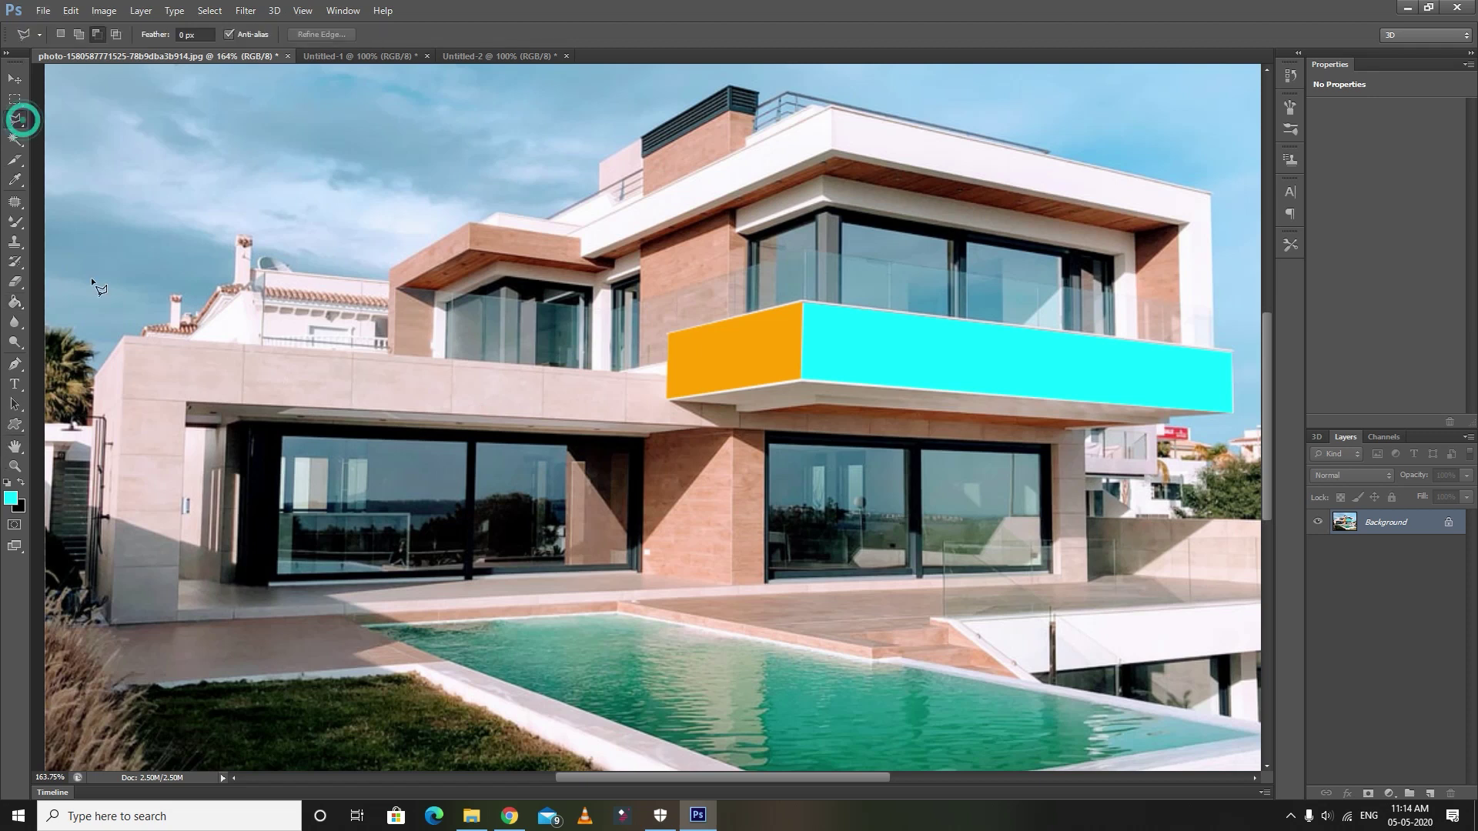
pyautogui.click(123, 334)
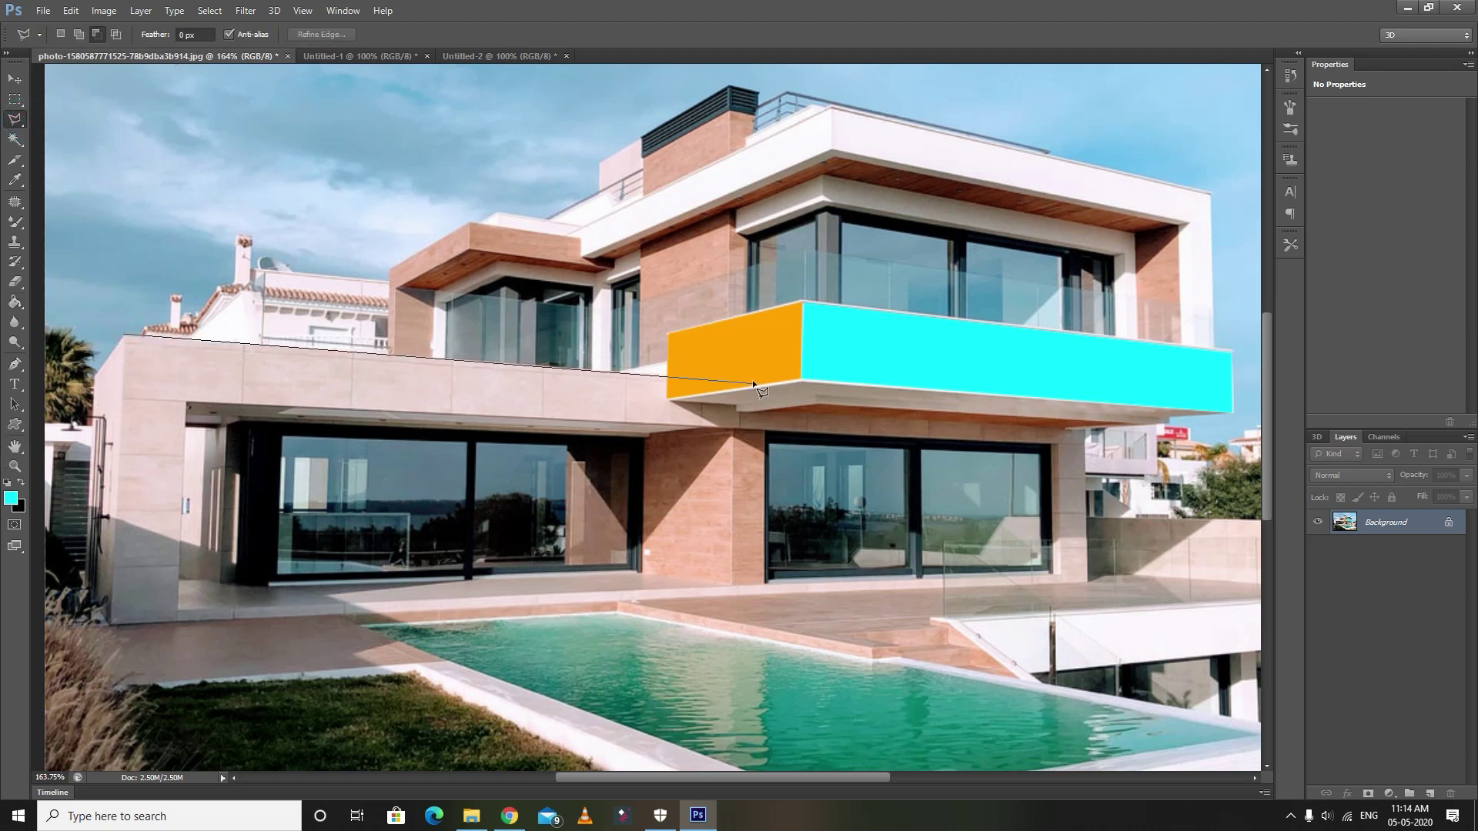
pyautogui.click(666, 375)
pyautogui.click(666, 398)
pyautogui.doubleClick(737, 428)
pyautogui.hotkey('ctrl', 'd')
pyautogui.click(127, 335)
pyautogui.click(667, 397)
pyautogui.click(732, 428)
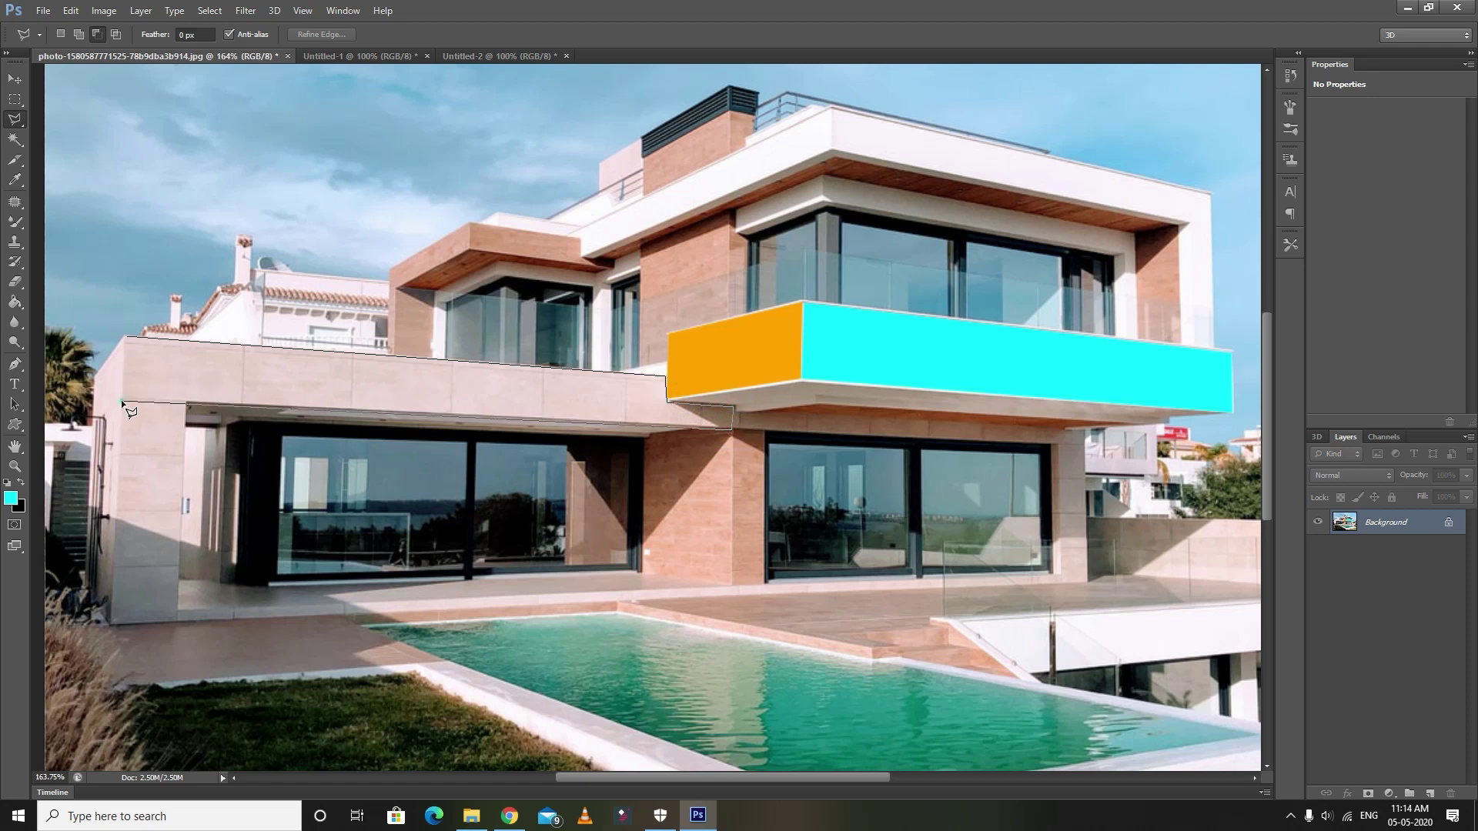
pyautogui.click(127, 339)
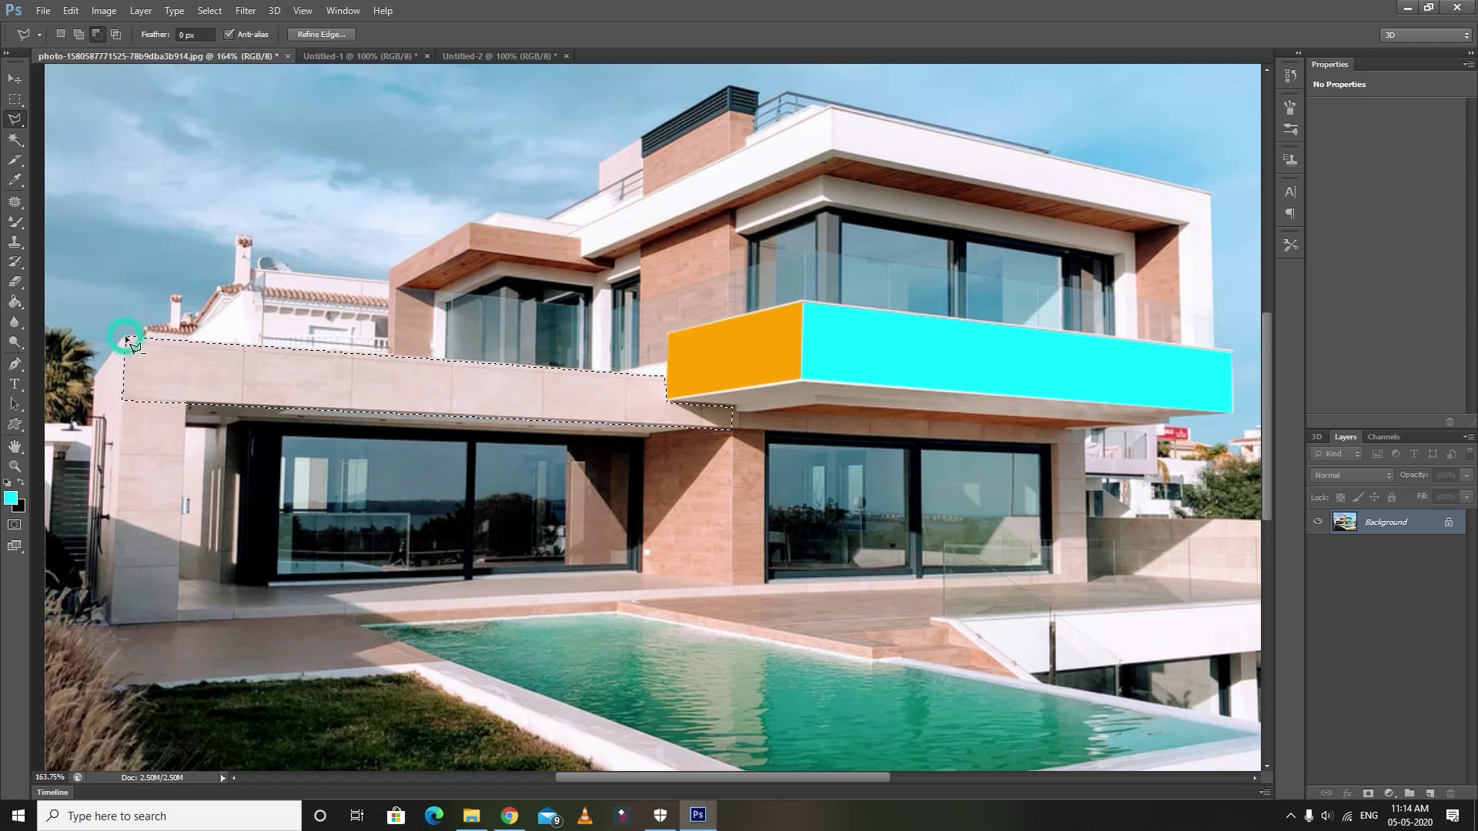
# Step: Set the foreground colour to a light green in the Color Picker
pyautogui.click(11, 498)
pyautogui.click(1183, 442)
pyautogui.moveTo(1214, 387); pyautogui.dragTo(1214, 422)
pyautogui.click(1061, 292)
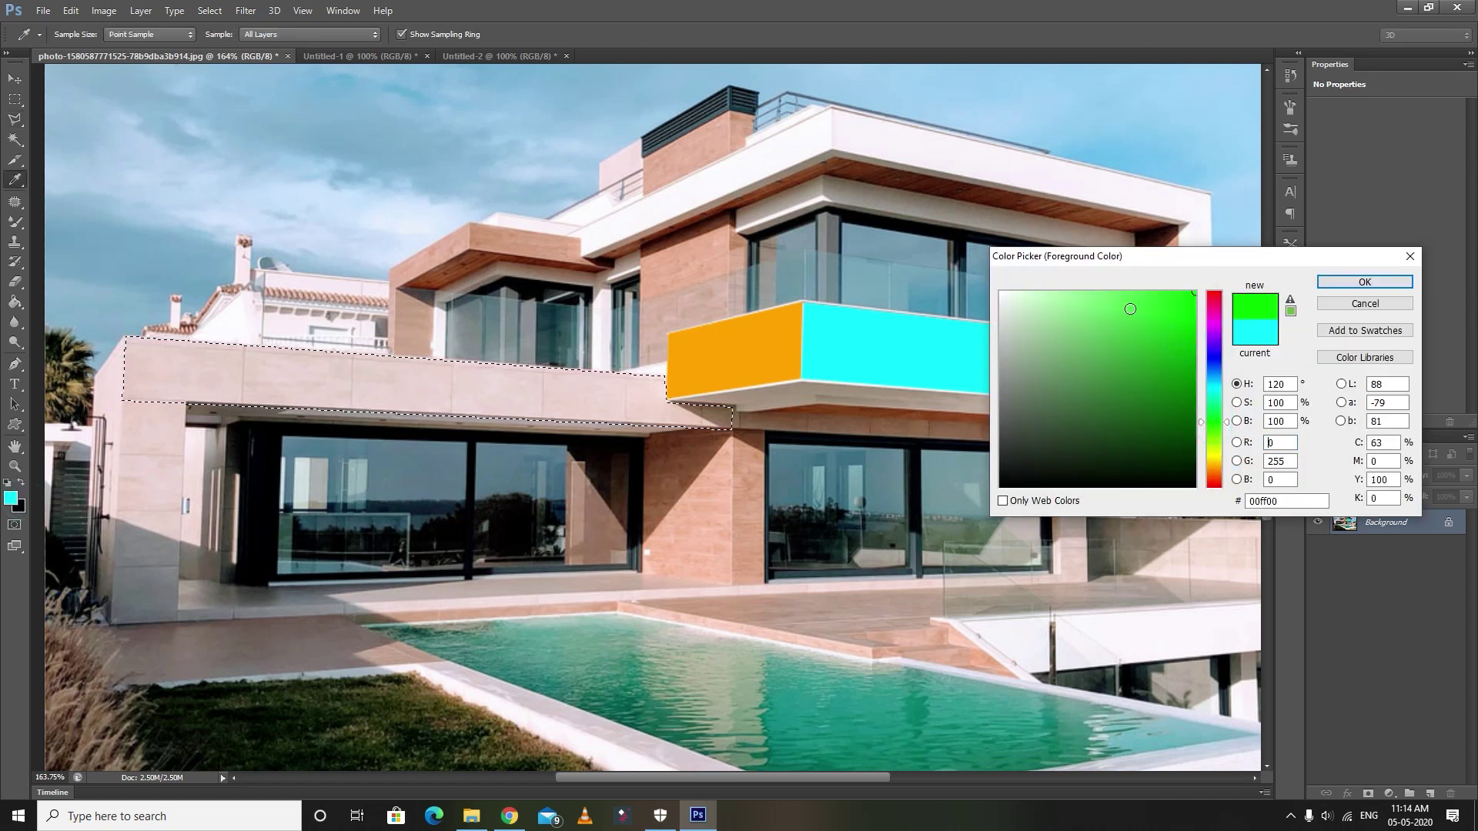
pyautogui.click(1362, 281)
# Step: Paint-bucket the selected lower ledge light green
pyautogui.press('g')
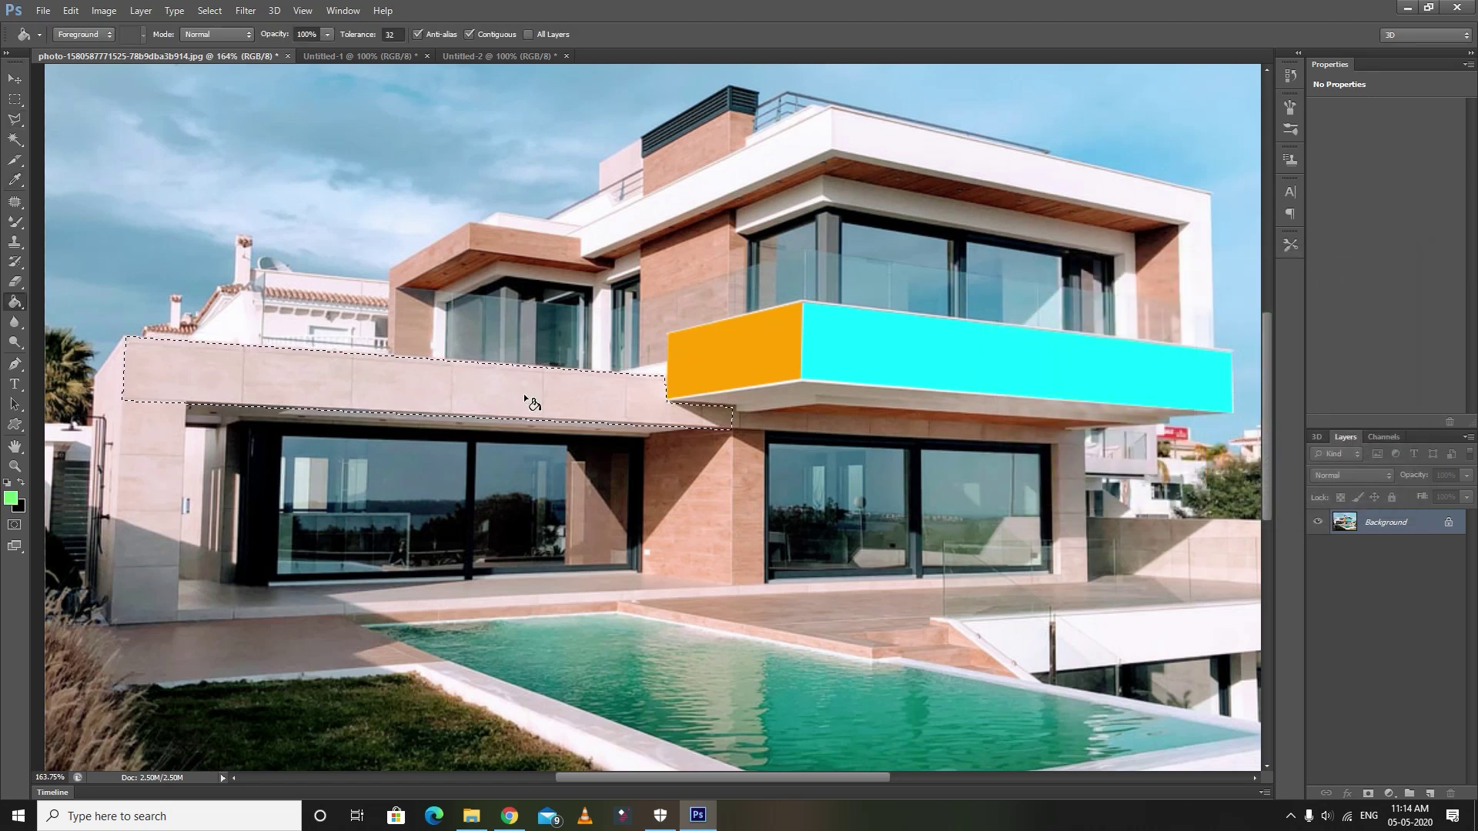
pyautogui.click(523, 394)
pyautogui.scroll(-3, 606, 452)
pyautogui.scroll(-2, 616, 456)
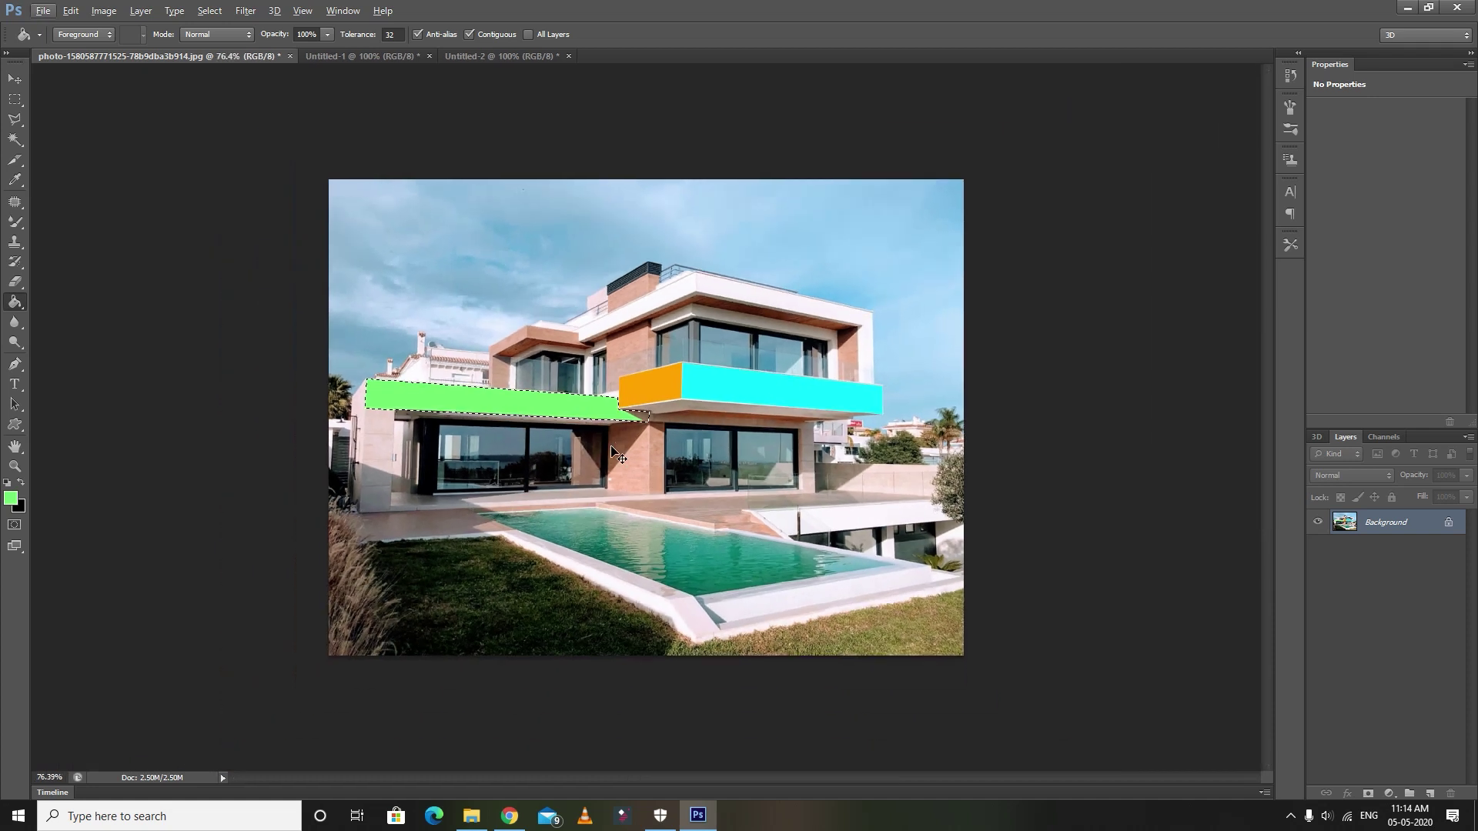
pyautogui.scroll(-4, 727, 475)
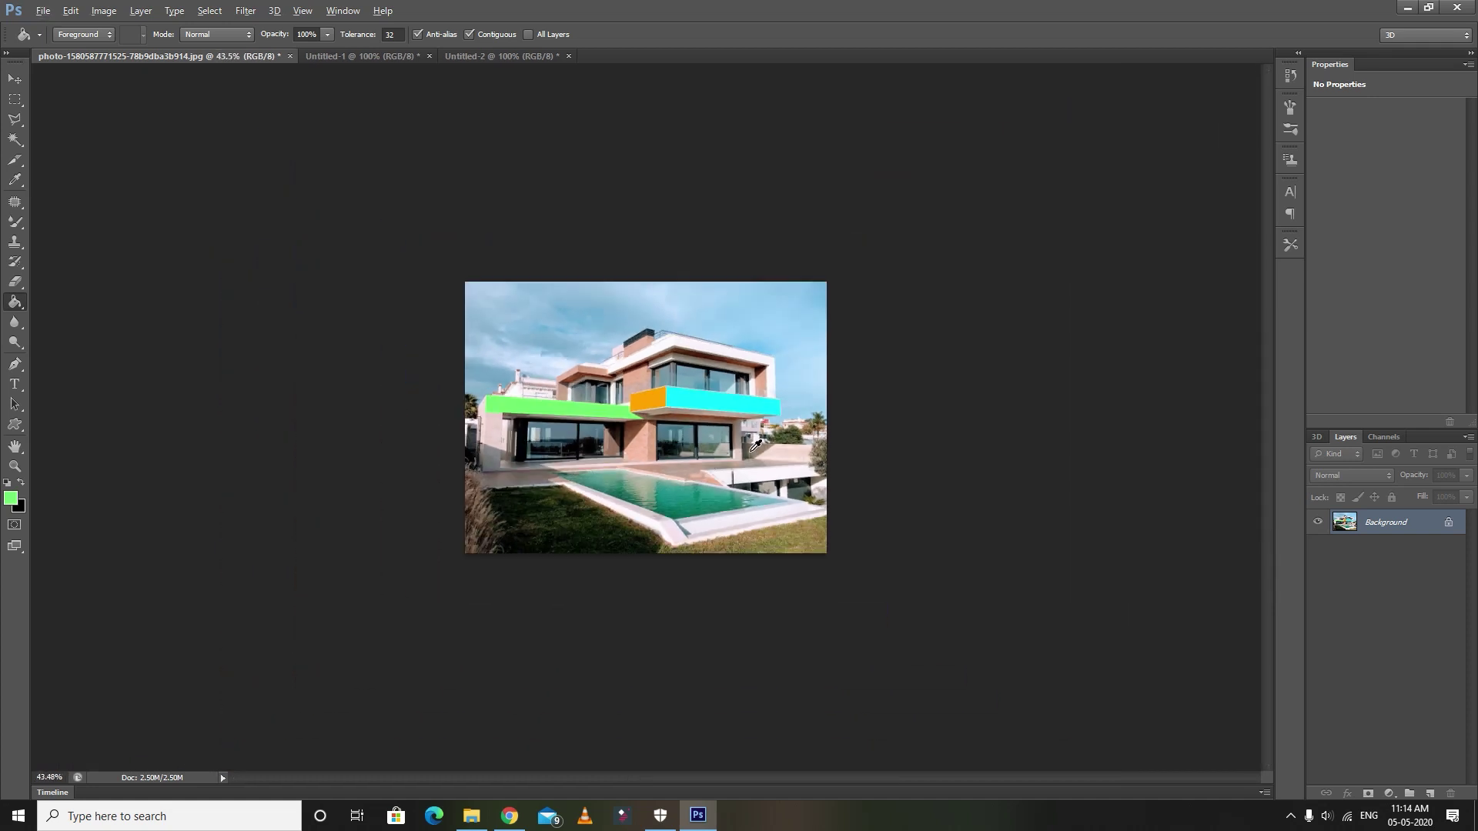
pyautogui.scroll(-2, 735, 449)
pyautogui.scroll(3, 719, 491)
pyautogui.scroll(1, 721, 491)
pyautogui.scroll(1, 721, 491)
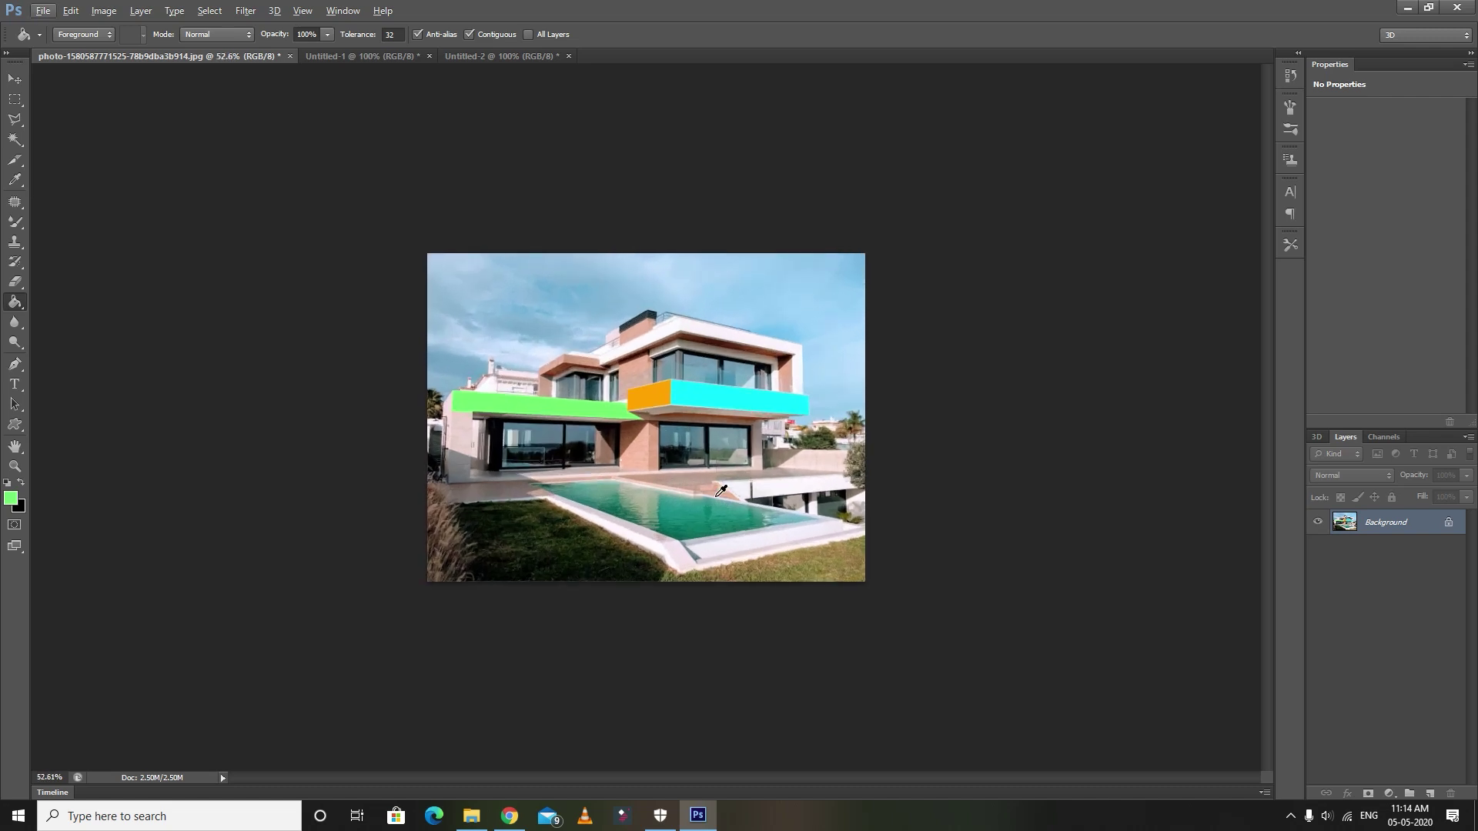
# Step: Switch the fill tool group to the 3D Material Drop Tool
pyautogui.rightClick(16, 306)
pyautogui.click(85, 316)
pyautogui.rightClick(13, 306)
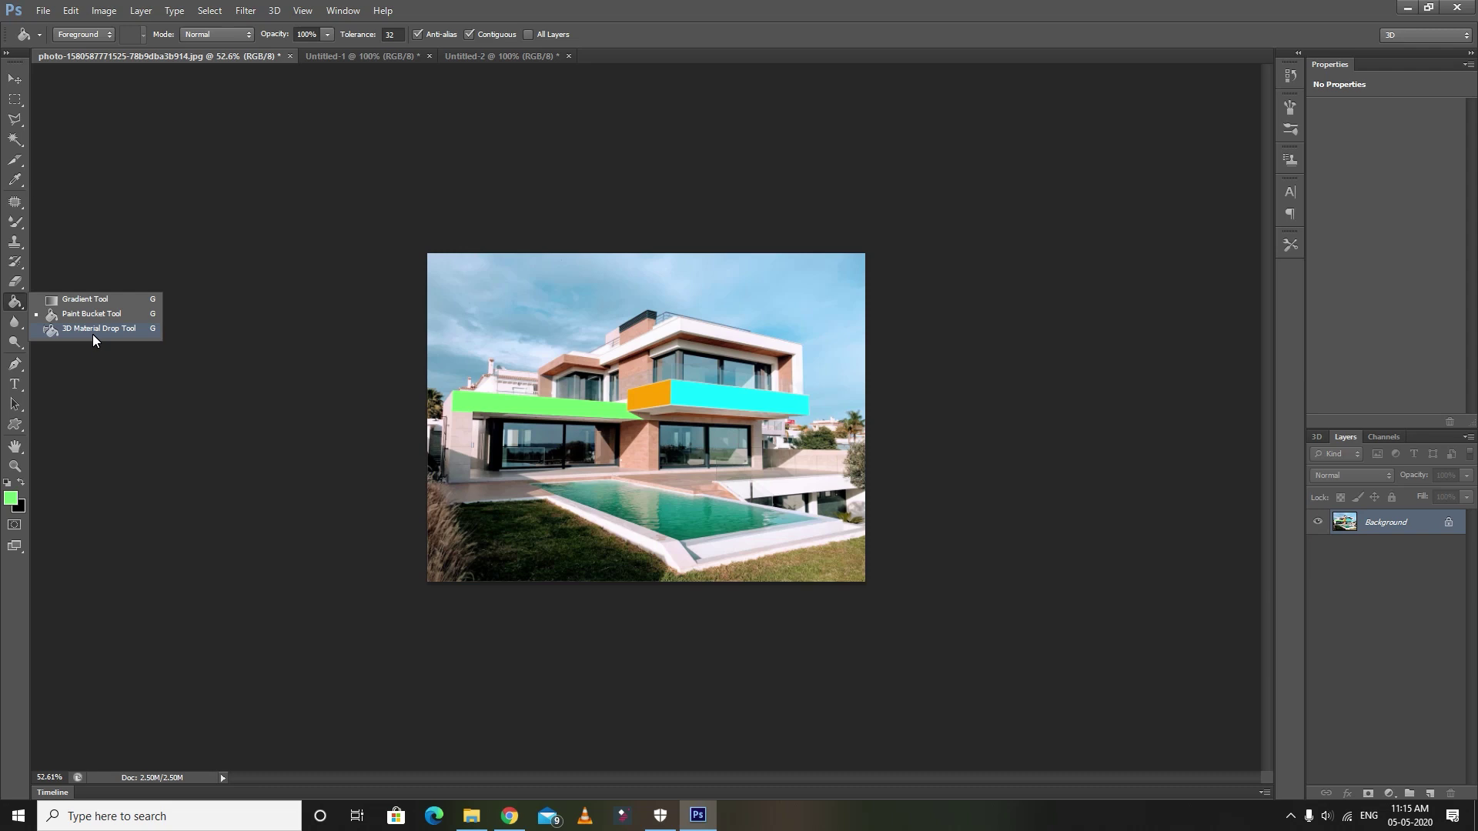
pyautogui.click(93, 337)
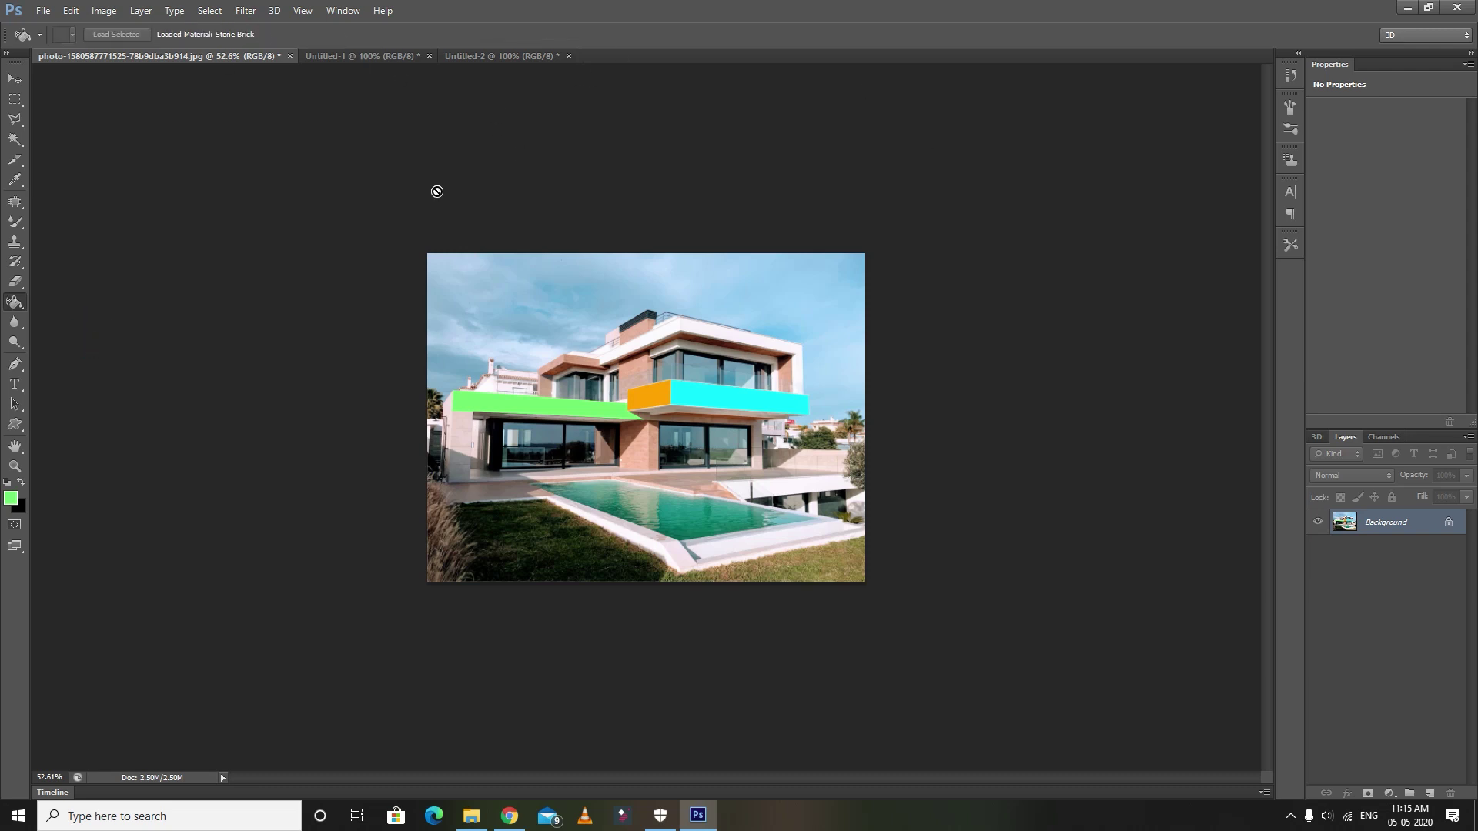
# Step: Create a default new document, Untitled-3, and paint-bucket its white canvas light green
pyautogui.hotkey('ctrl', 'n')
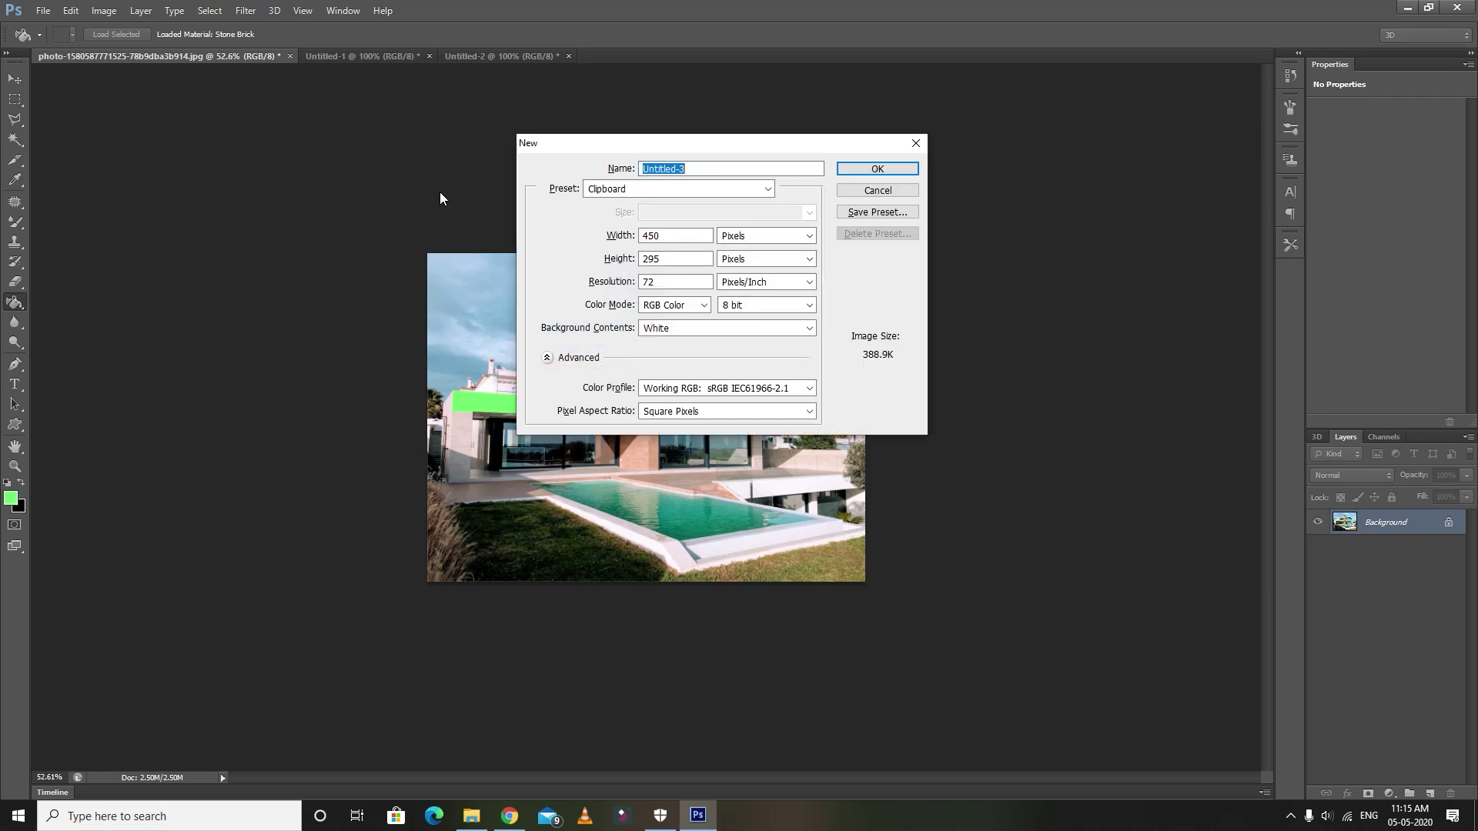
pyautogui.click(899, 167)
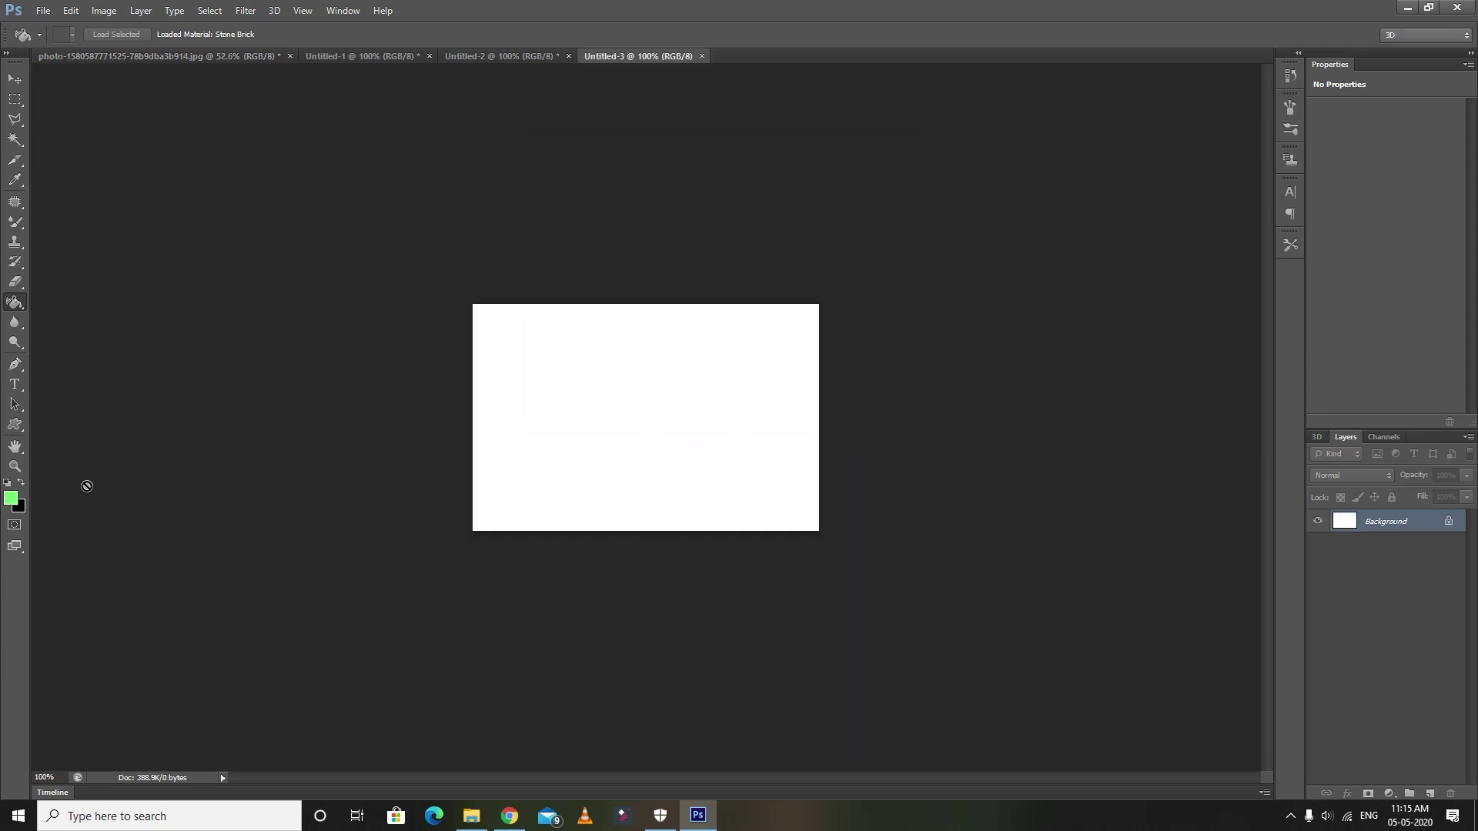
pyautogui.rightClick(14, 303)
pyautogui.click(85, 311)
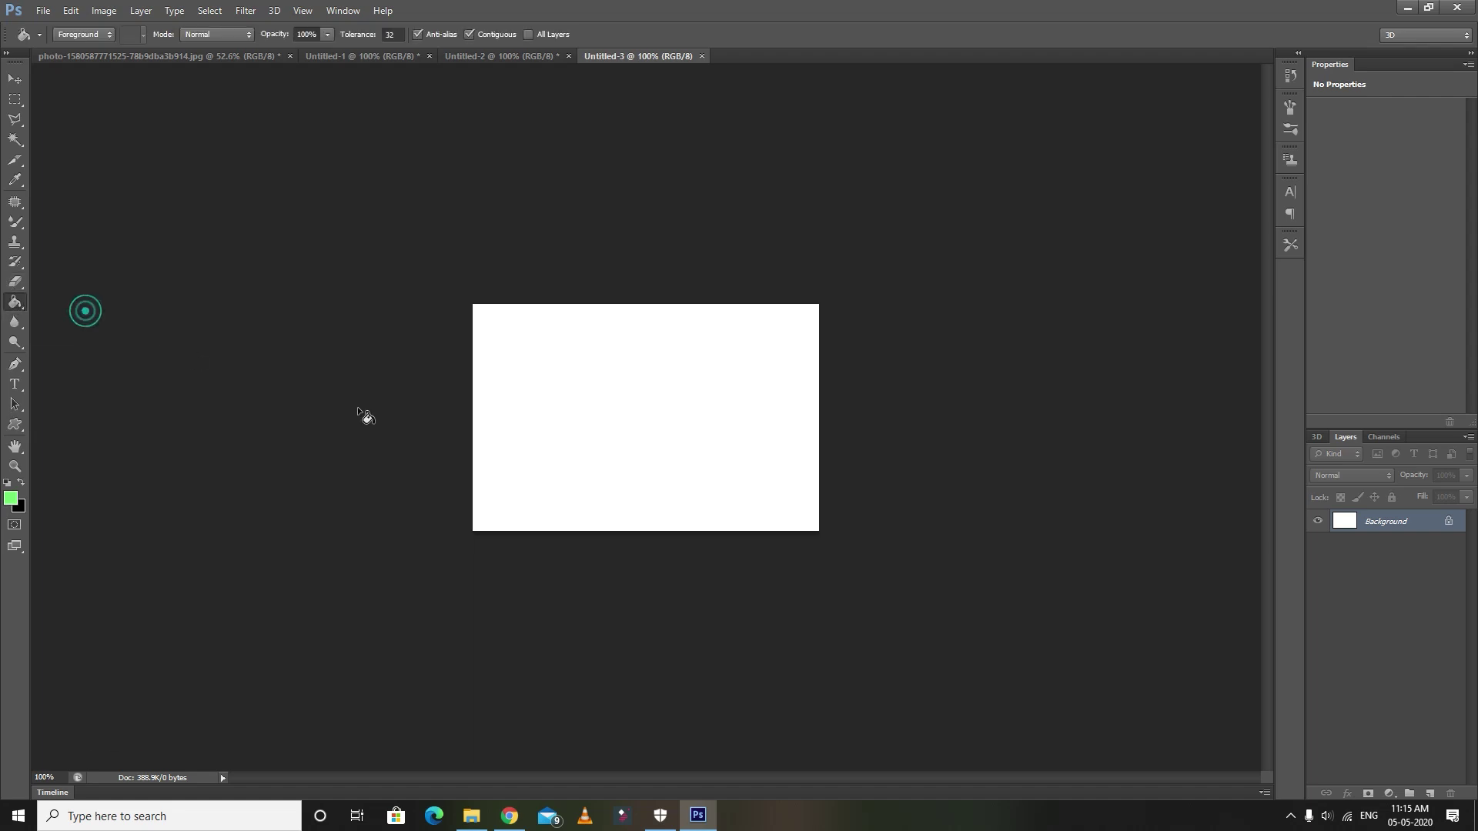
pyautogui.click(610, 453)
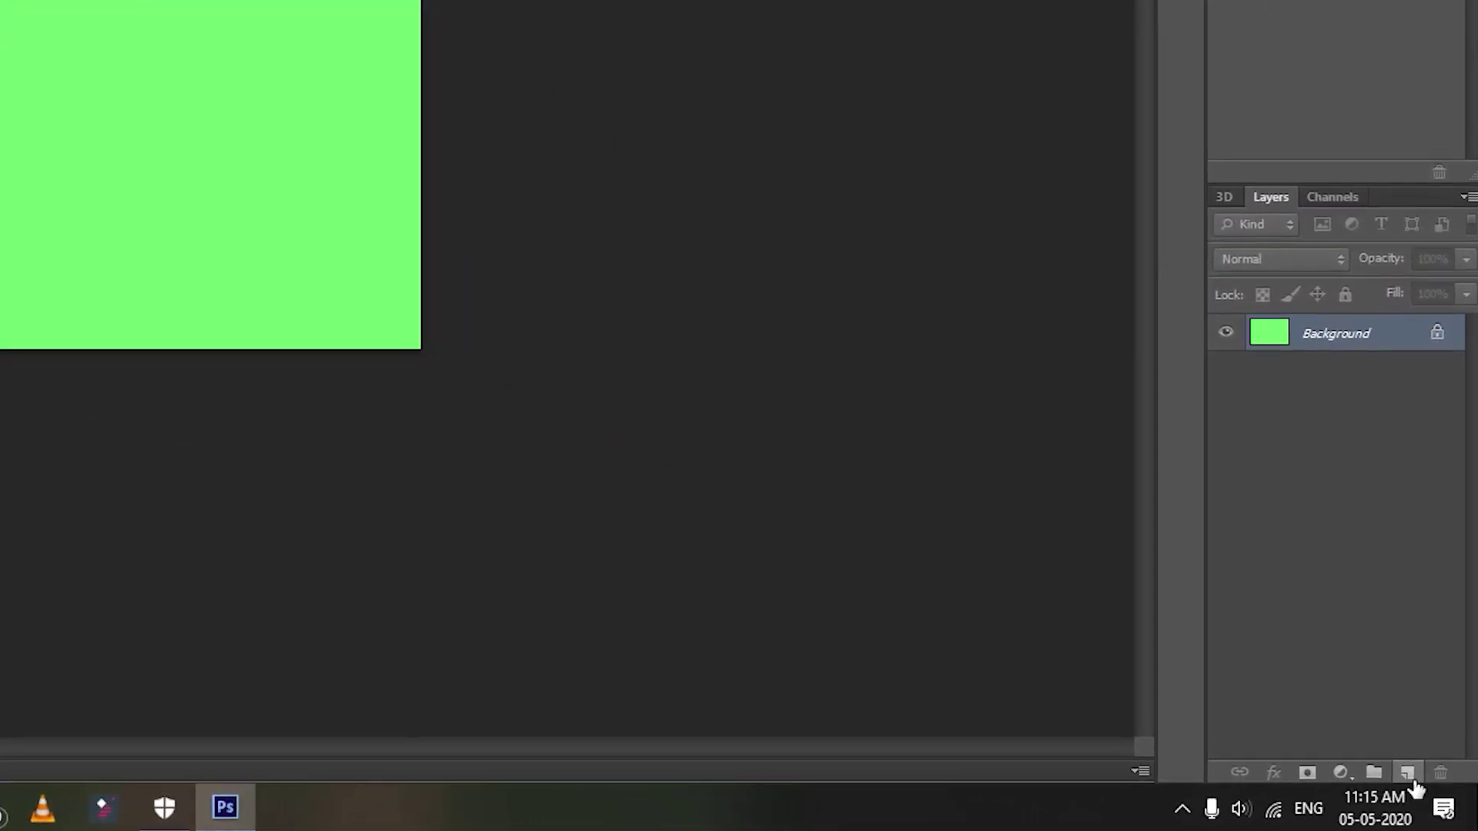
# Step: Add a new Layer 1 and set the foreground colour to blue
pyautogui.click(1410, 776)
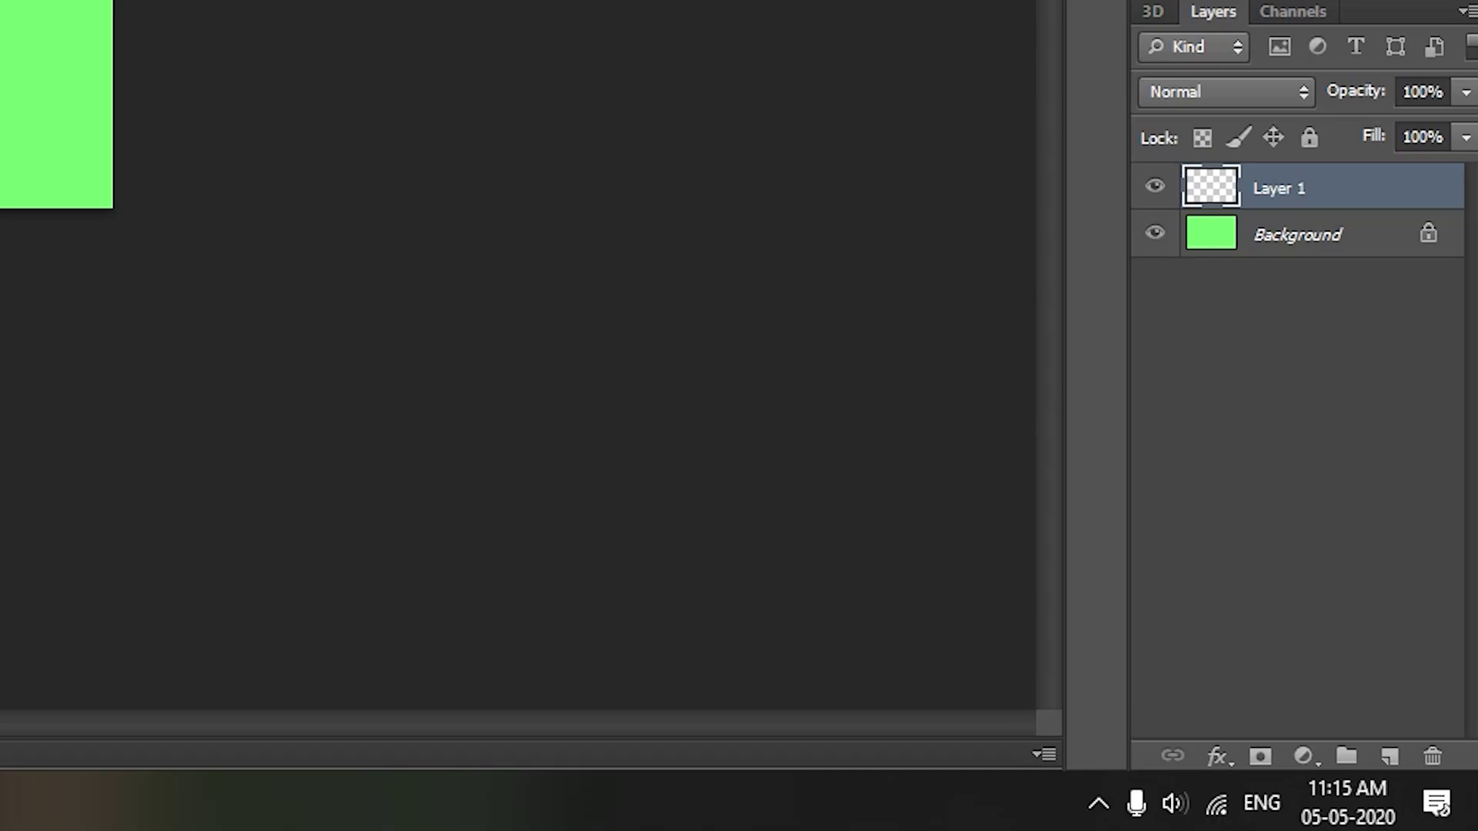
pyautogui.click(11, 498)
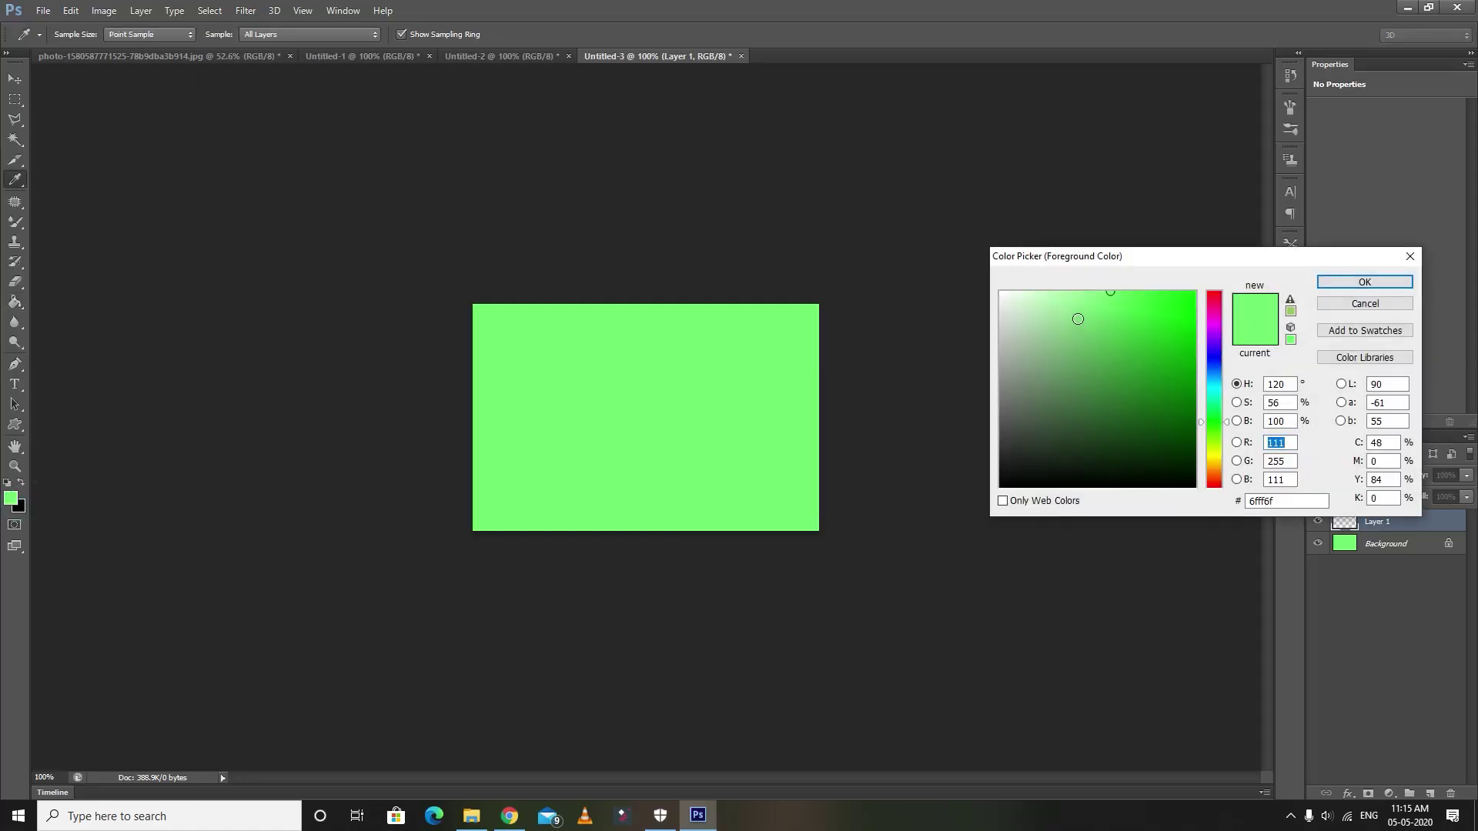
pyautogui.click(1097, 323)
pyautogui.click(1214, 370)
pyautogui.click(1184, 292)
pyautogui.click(1364, 283)
# Step: Fill Layer 1 with blue, toggling its visibility to check the green background
pyautogui.press('g')
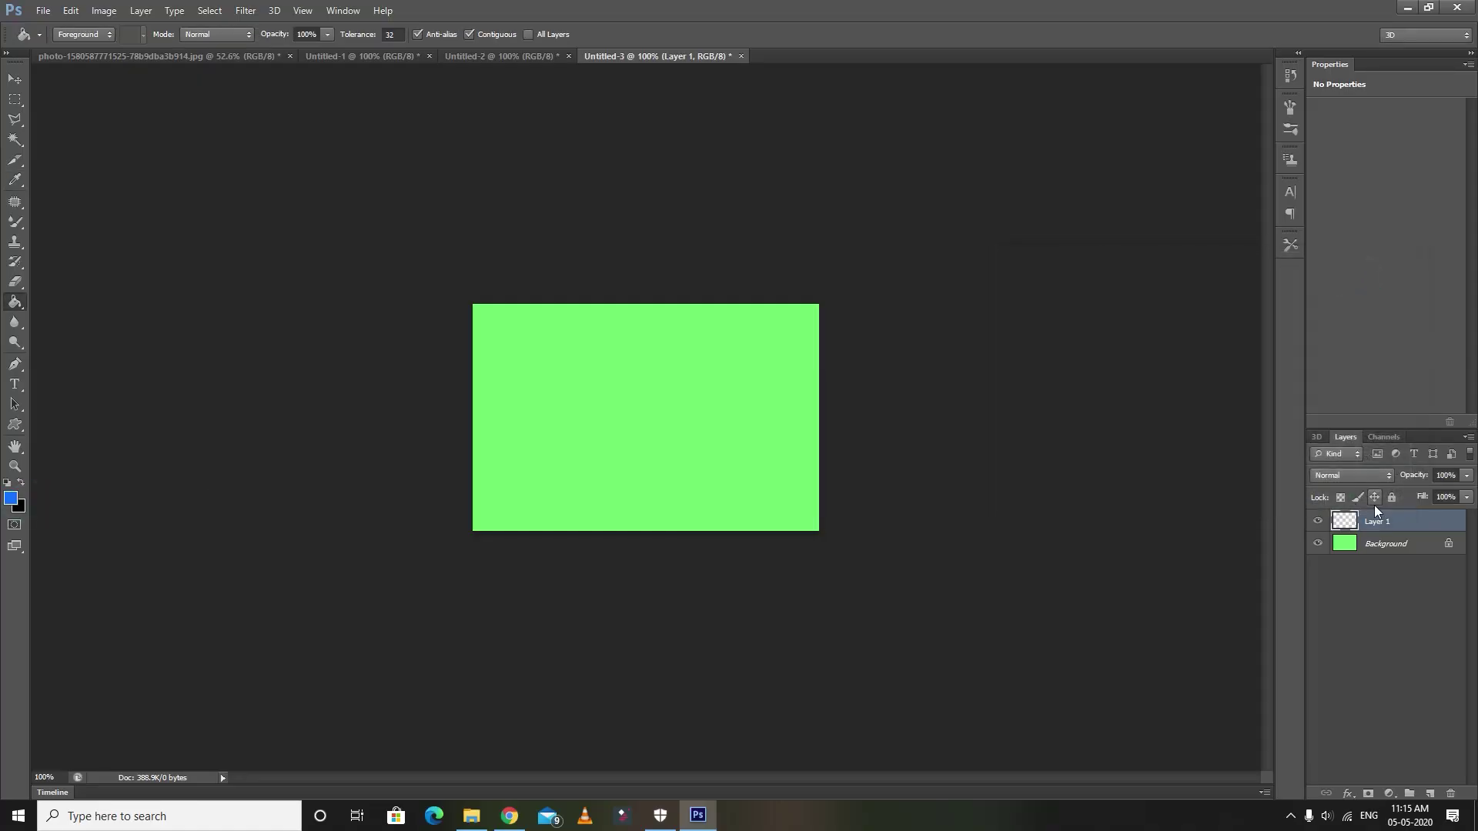
pyautogui.click(1386, 545)
pyautogui.click(647, 446)
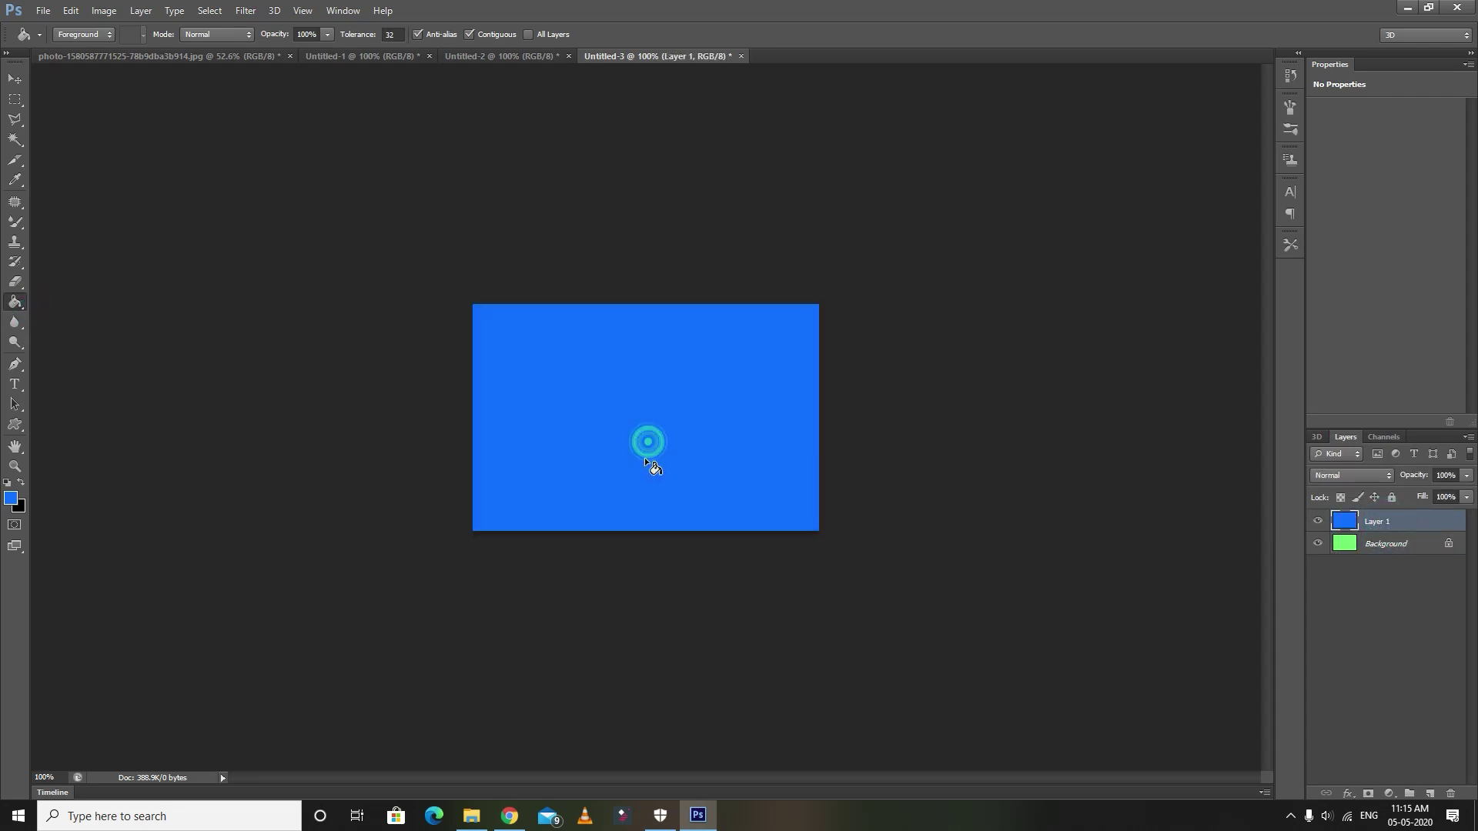
pyautogui.click(1317, 522)
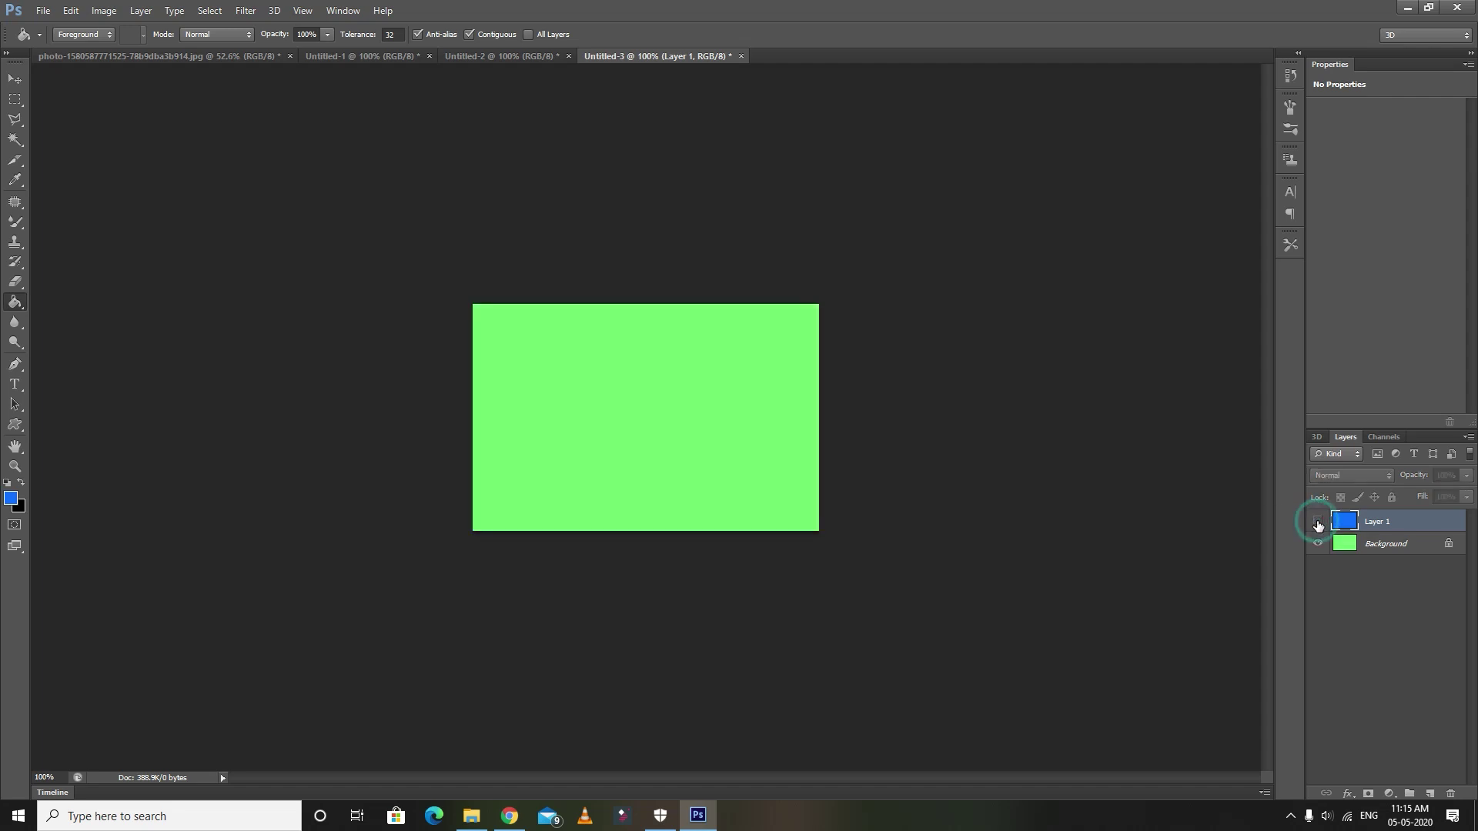
pyautogui.click(1318, 522)
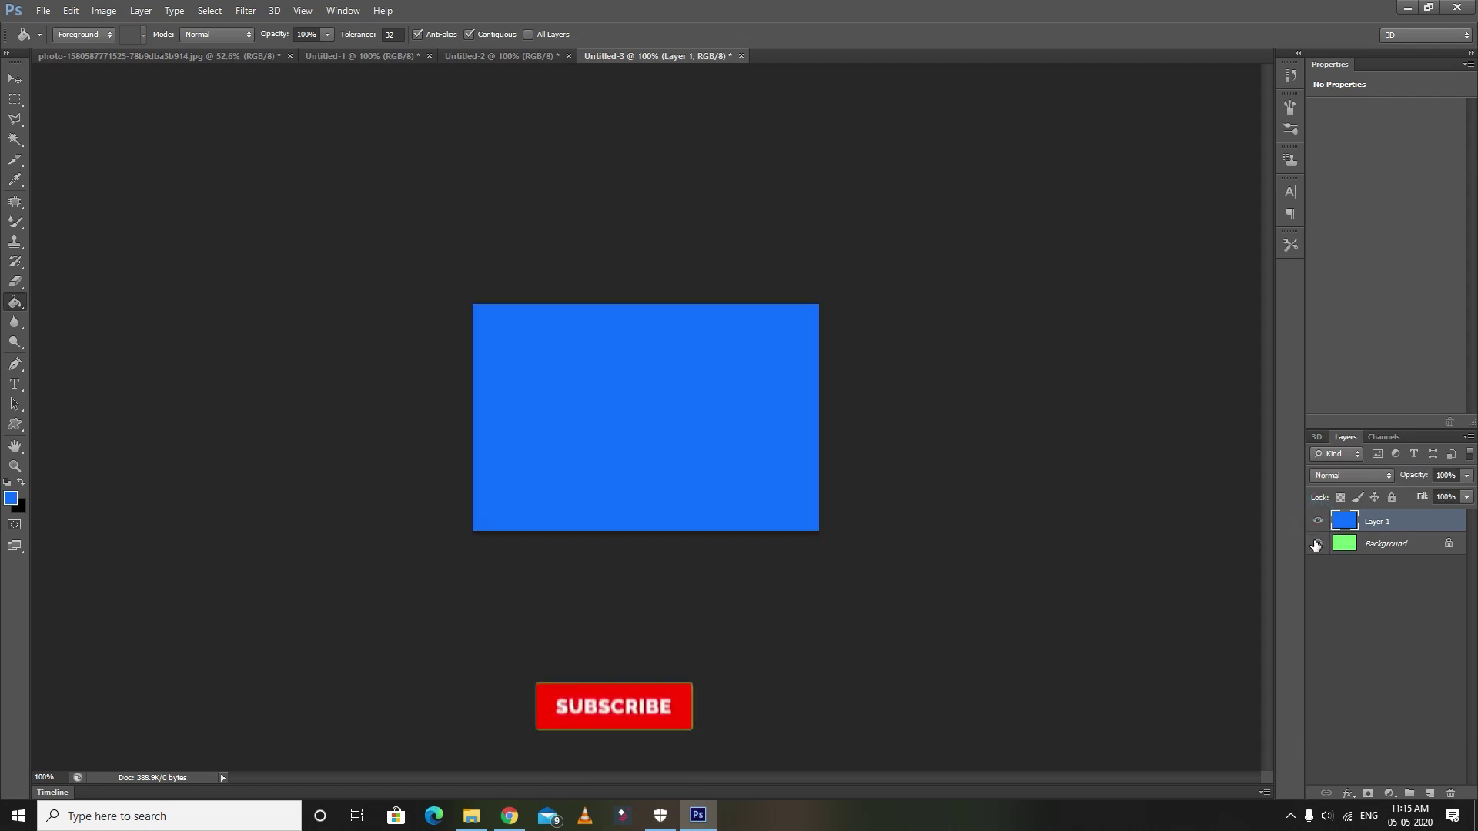
pyautogui.click(1317, 523)
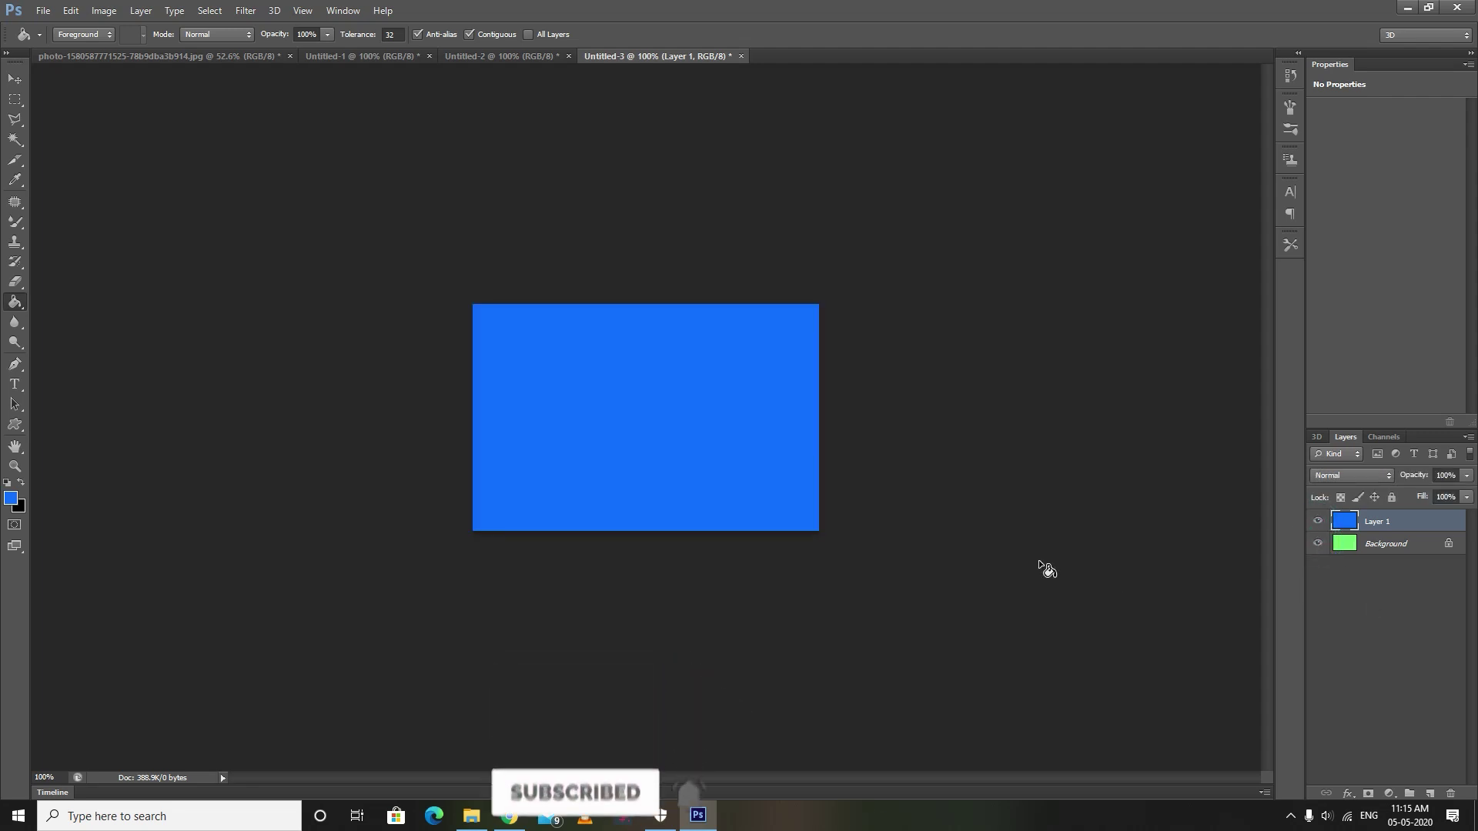
pyautogui.click(15, 78)
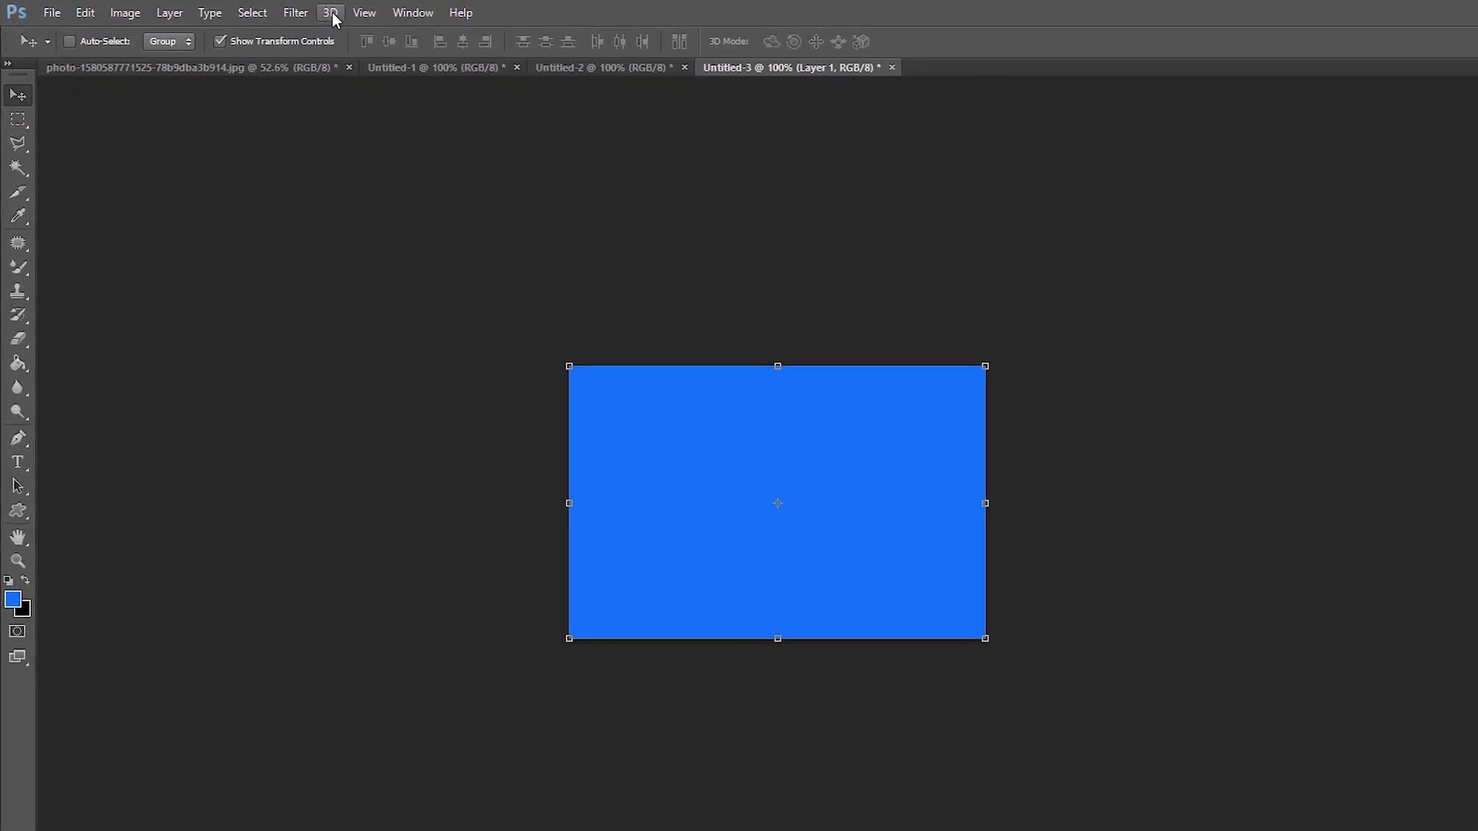
# Step: Turn Layer 1 into a Cube Wrap mesh preset and orbit the camera to an angled view
pyautogui.click(336, 14)
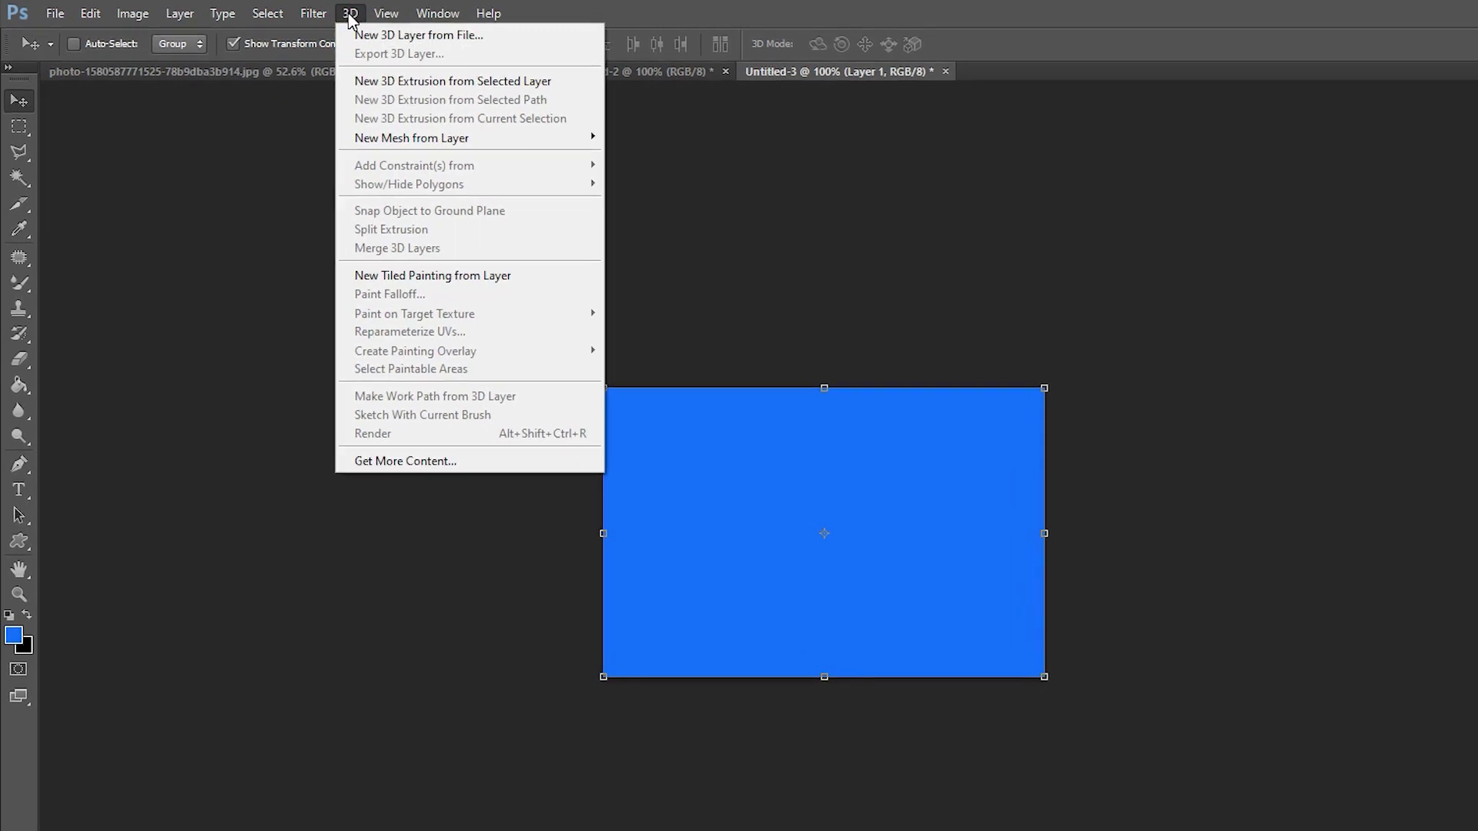
pyautogui.moveTo(551, 185)
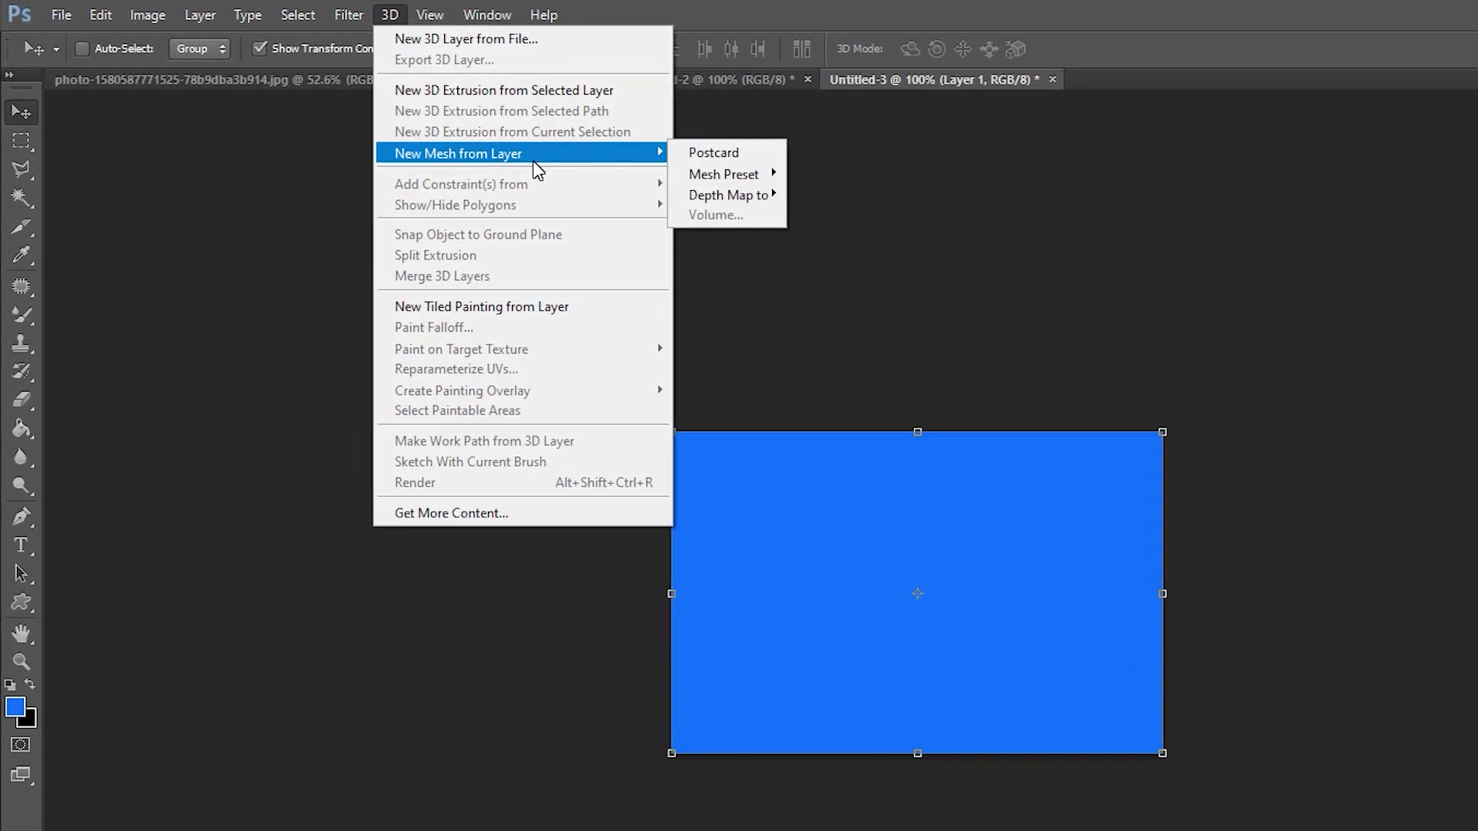
pyautogui.moveTo(870, 209)
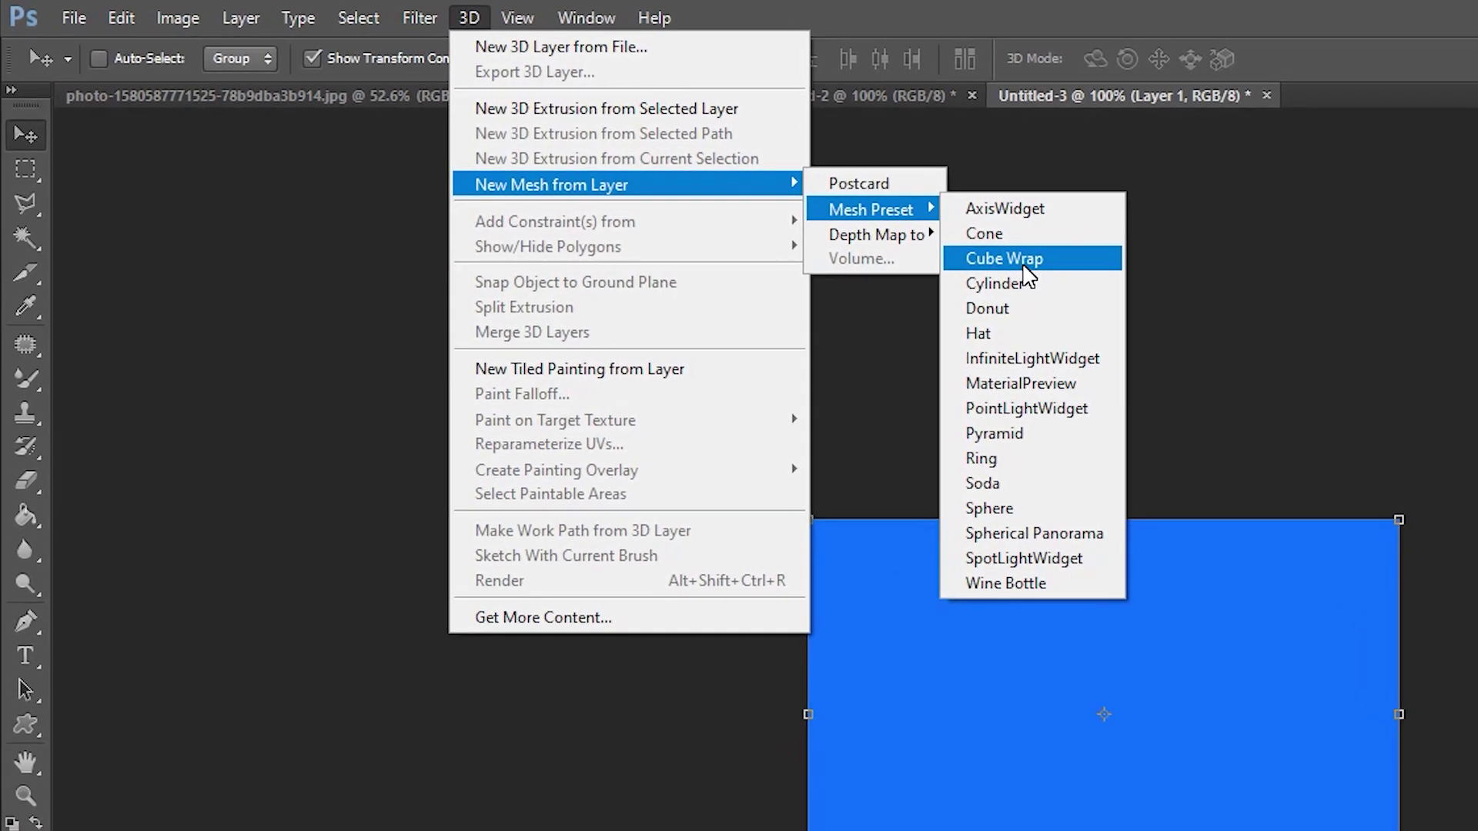
pyautogui.click(602, 162)
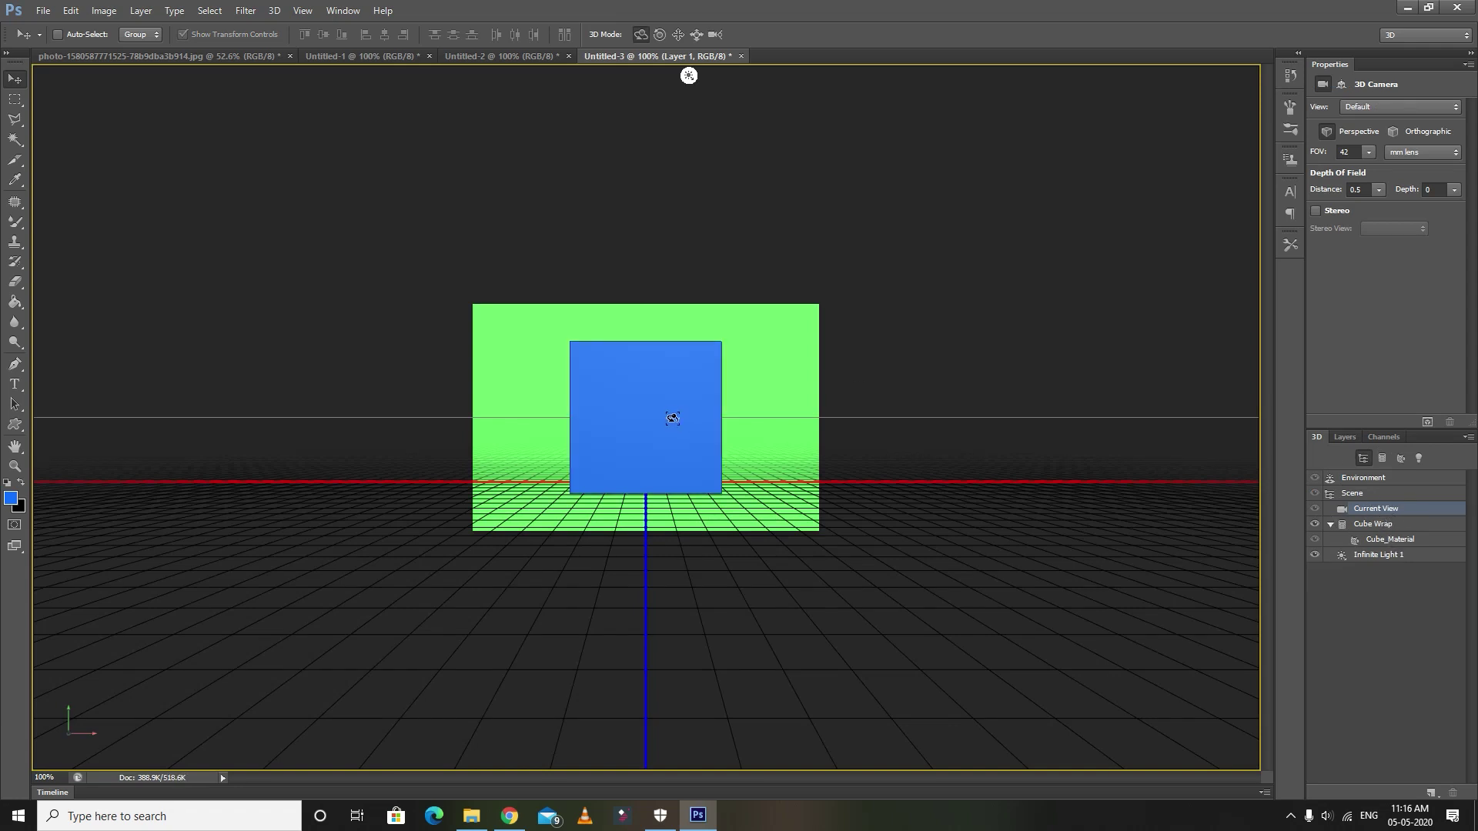
pyautogui.moveTo(552, 313)
pyautogui.mouseDown()
pyautogui.moveTo(623, 347)
pyautogui.moveTo(764, 321)
pyautogui.moveTo(422, 358)
pyautogui.mouseUp()
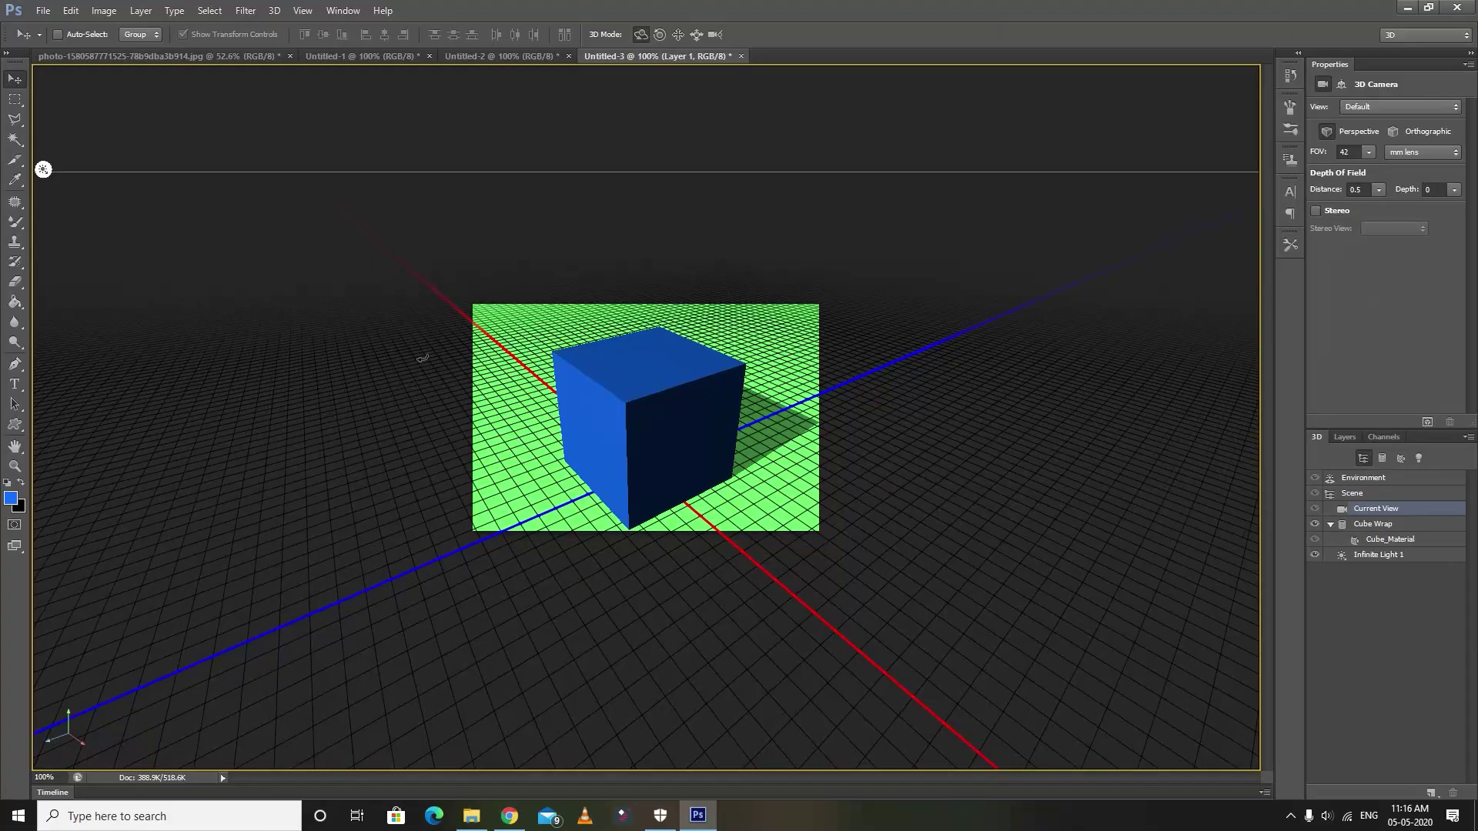
pyautogui.moveTo(423, 358)
pyautogui.mouseDown()
pyautogui.moveTo(402, 363)
pyautogui.moveTo(936, 759)
pyautogui.moveTo(1246, 330)
pyautogui.moveTo(435, 350)
pyautogui.moveTo(429, 330)
pyautogui.moveTo(408, 346)
pyautogui.mouseUp()
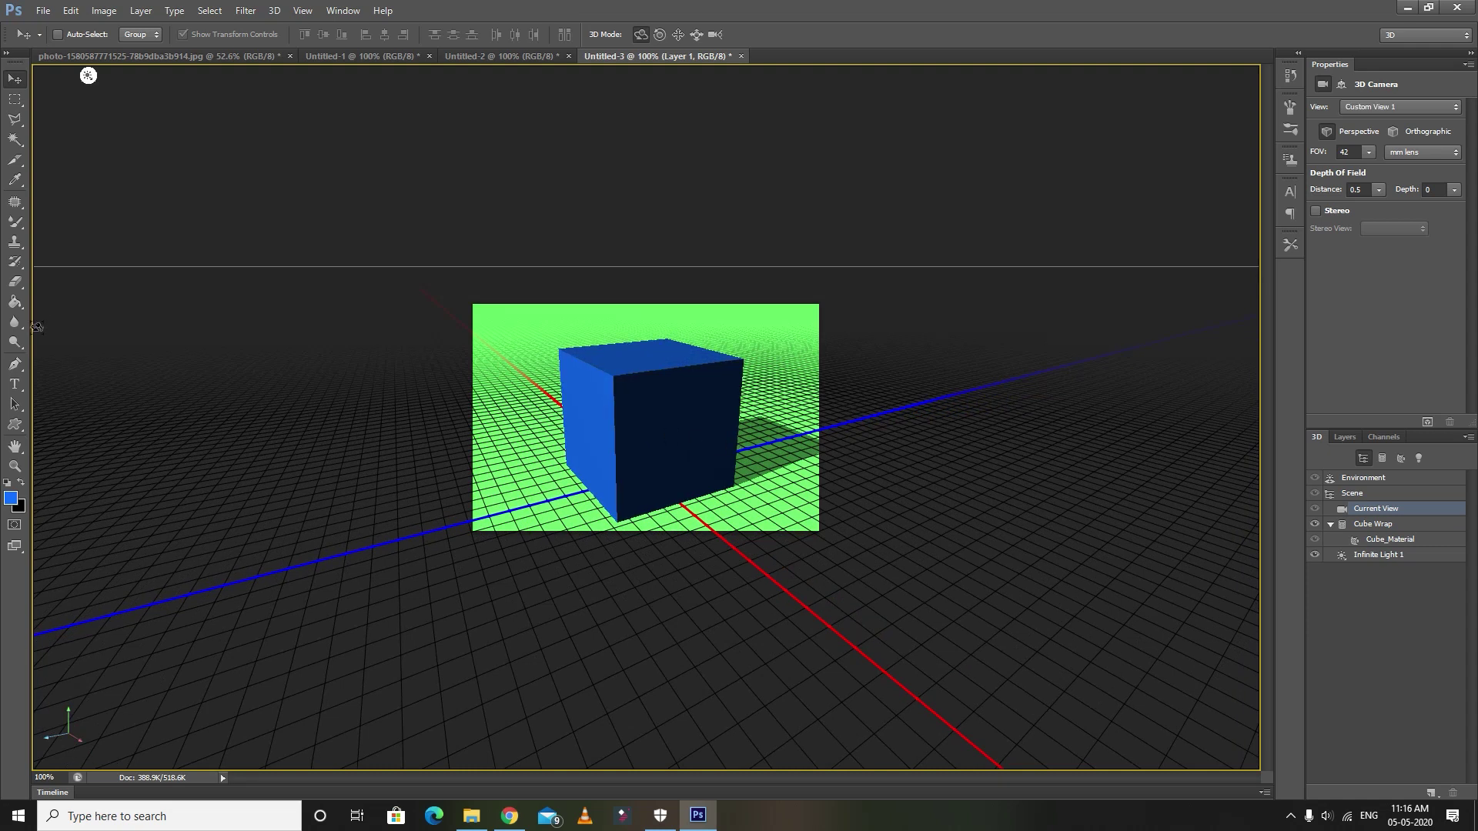
# Step: Apply the Stone Brick material to the cube with the 3D Material Drop Tool
pyautogui.click(14, 301)
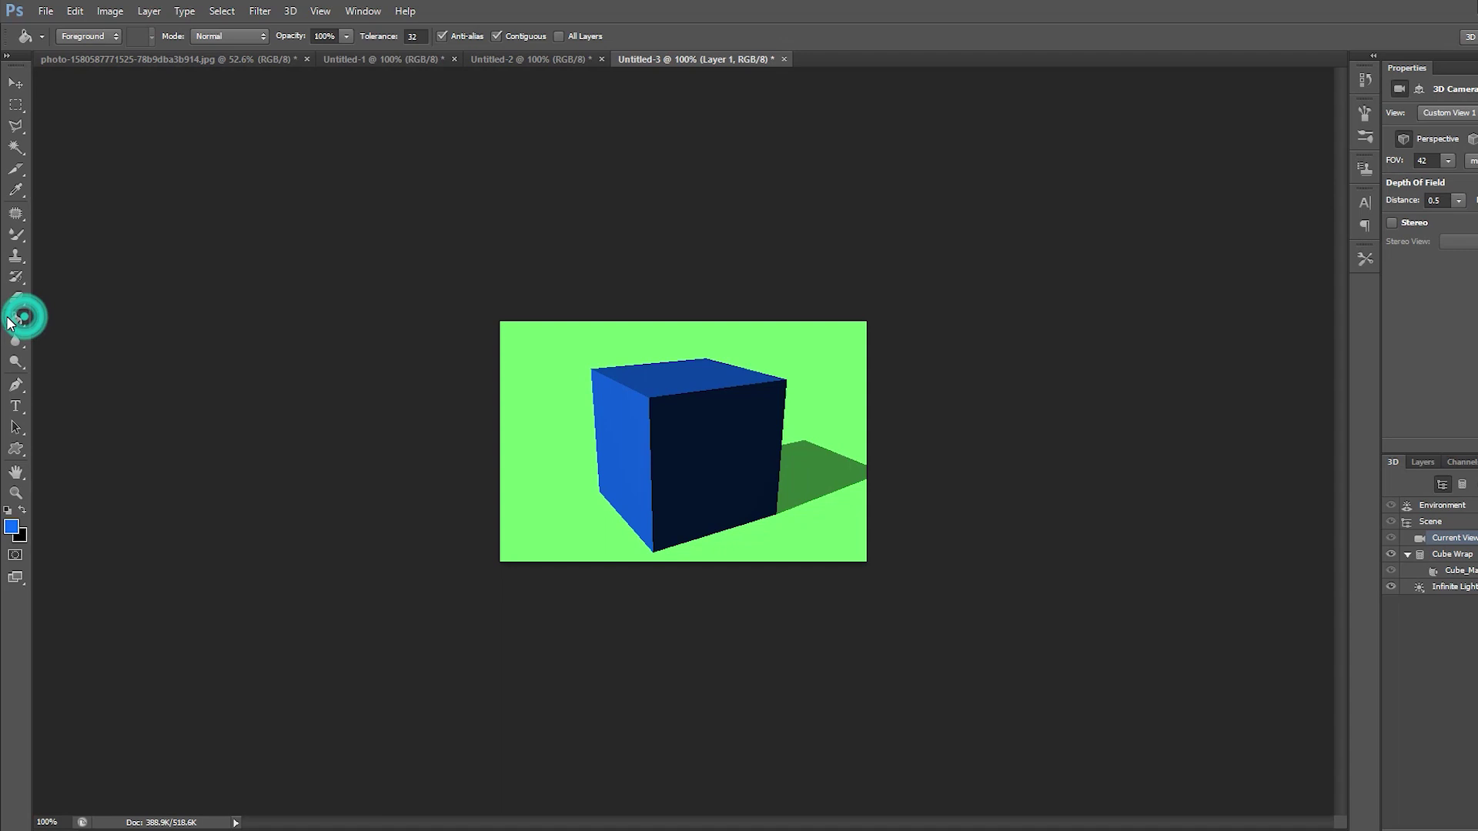
pyautogui.rightClick(15, 317)
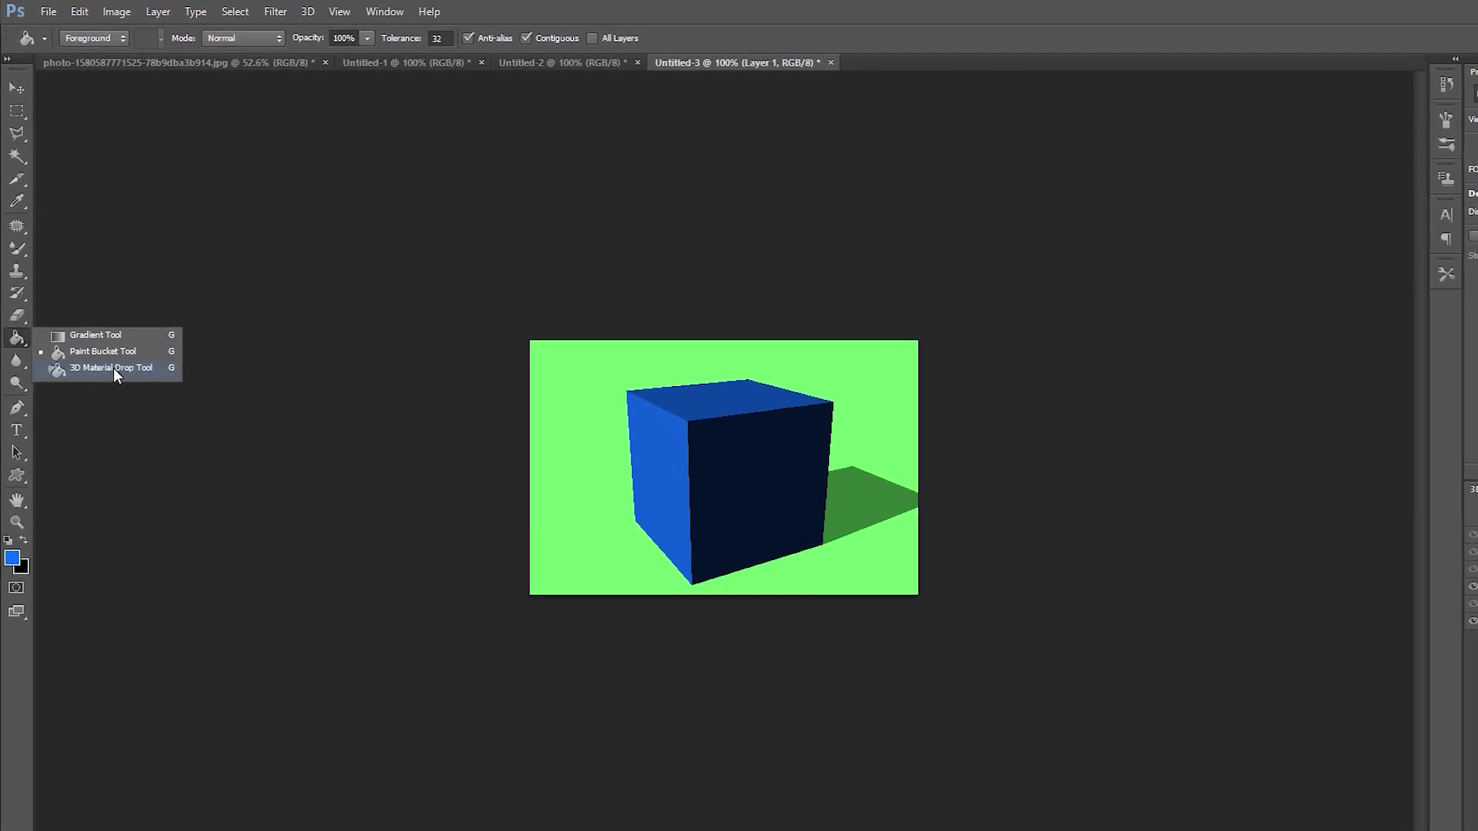
pyautogui.click(114, 371)
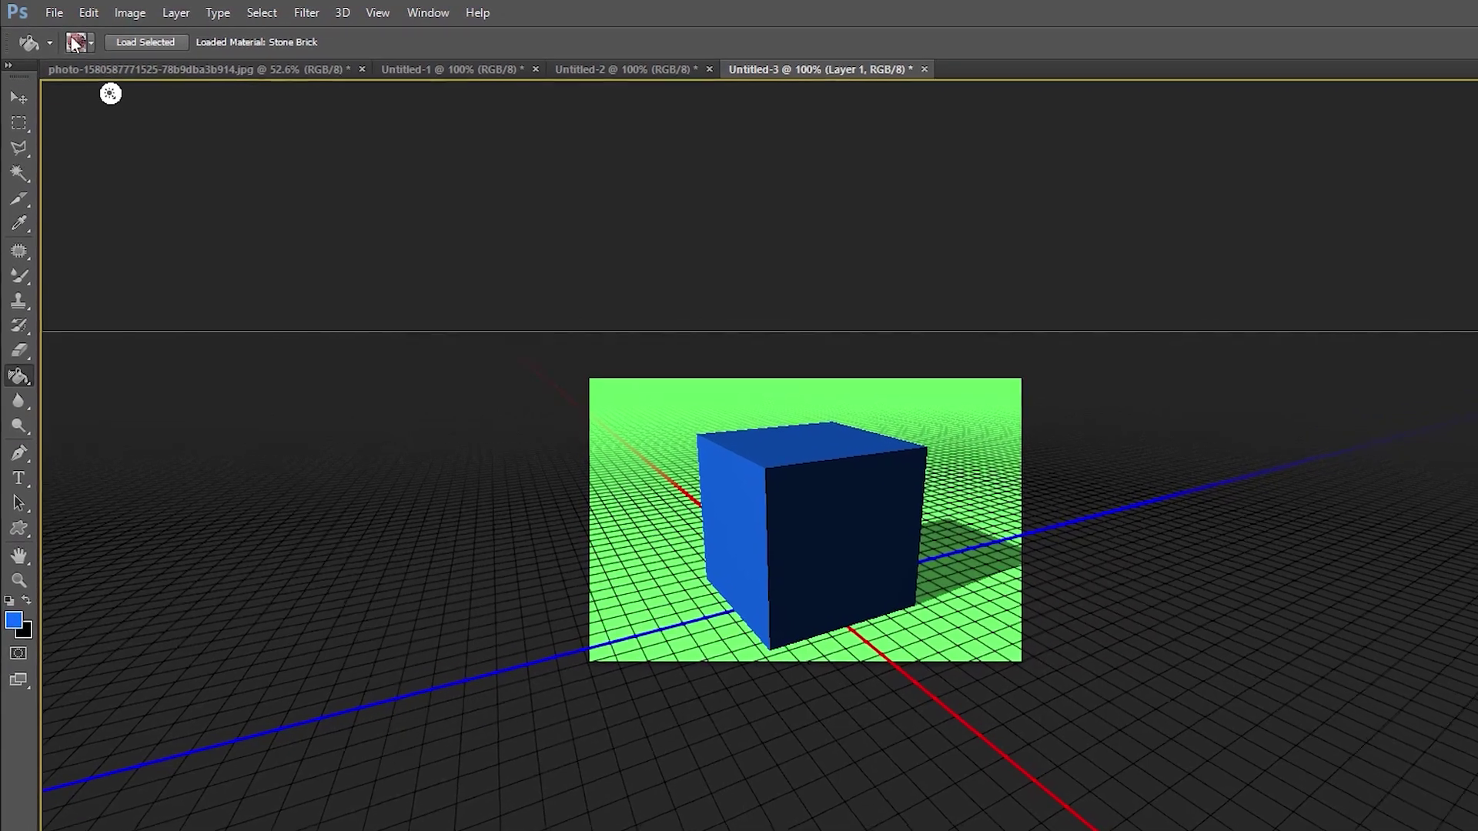
pyautogui.click(48, 43)
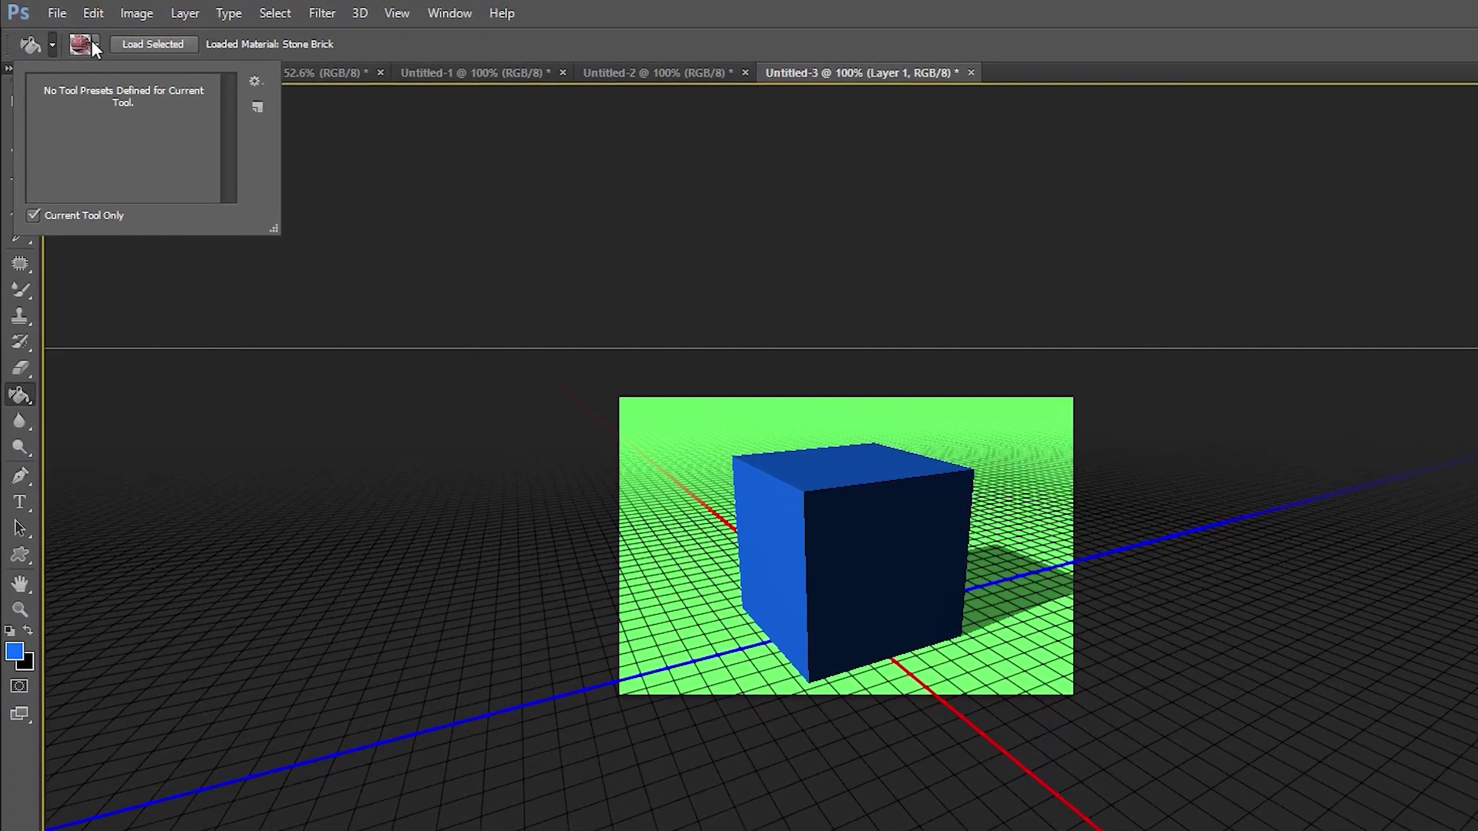
pyautogui.click(92, 42)
pyautogui.moveTo(224, 139); pyautogui.dragTo(255, 146)
pyautogui.click(128, 158)
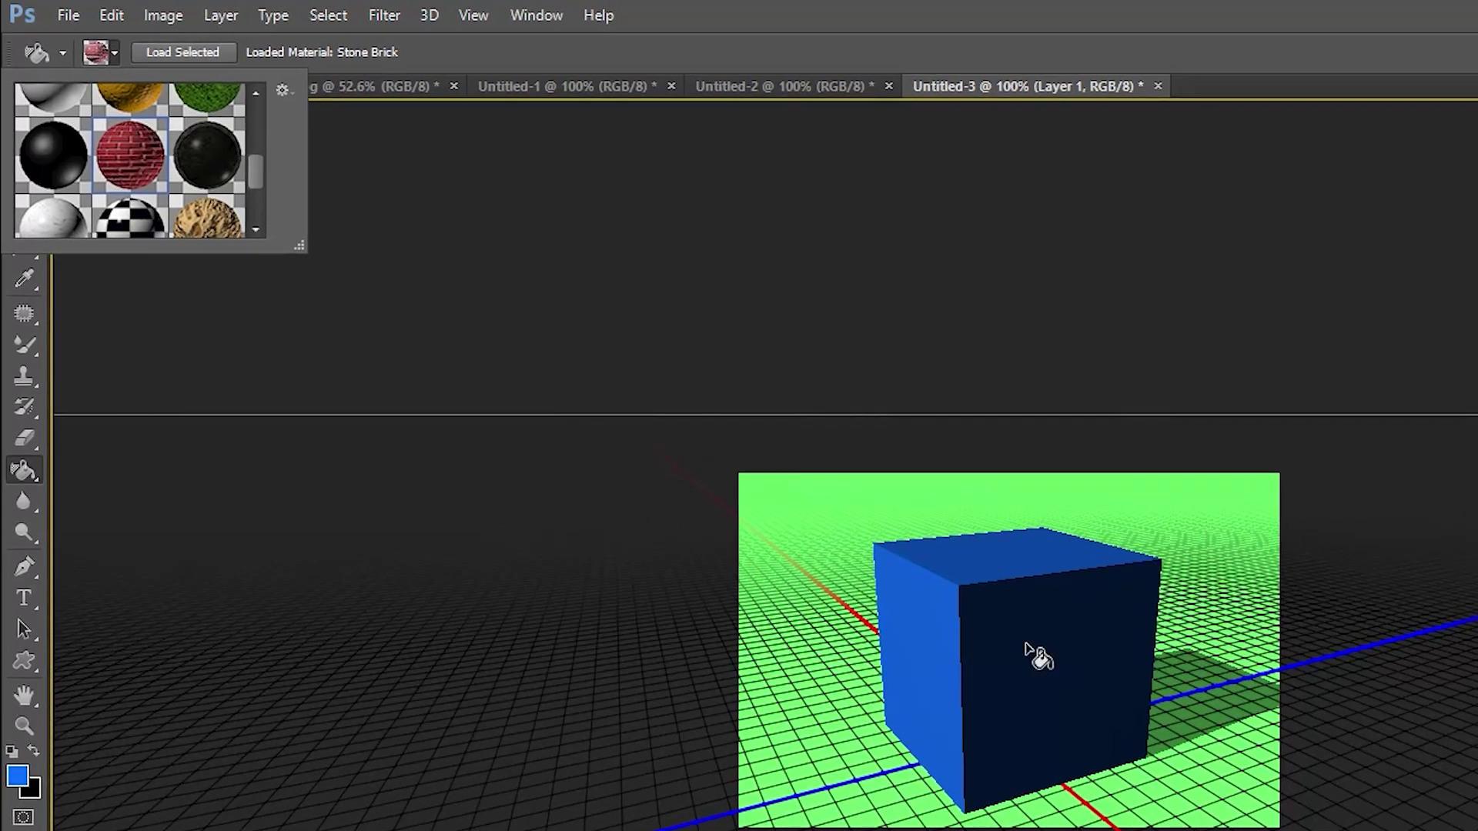
pyautogui.click(1035, 654)
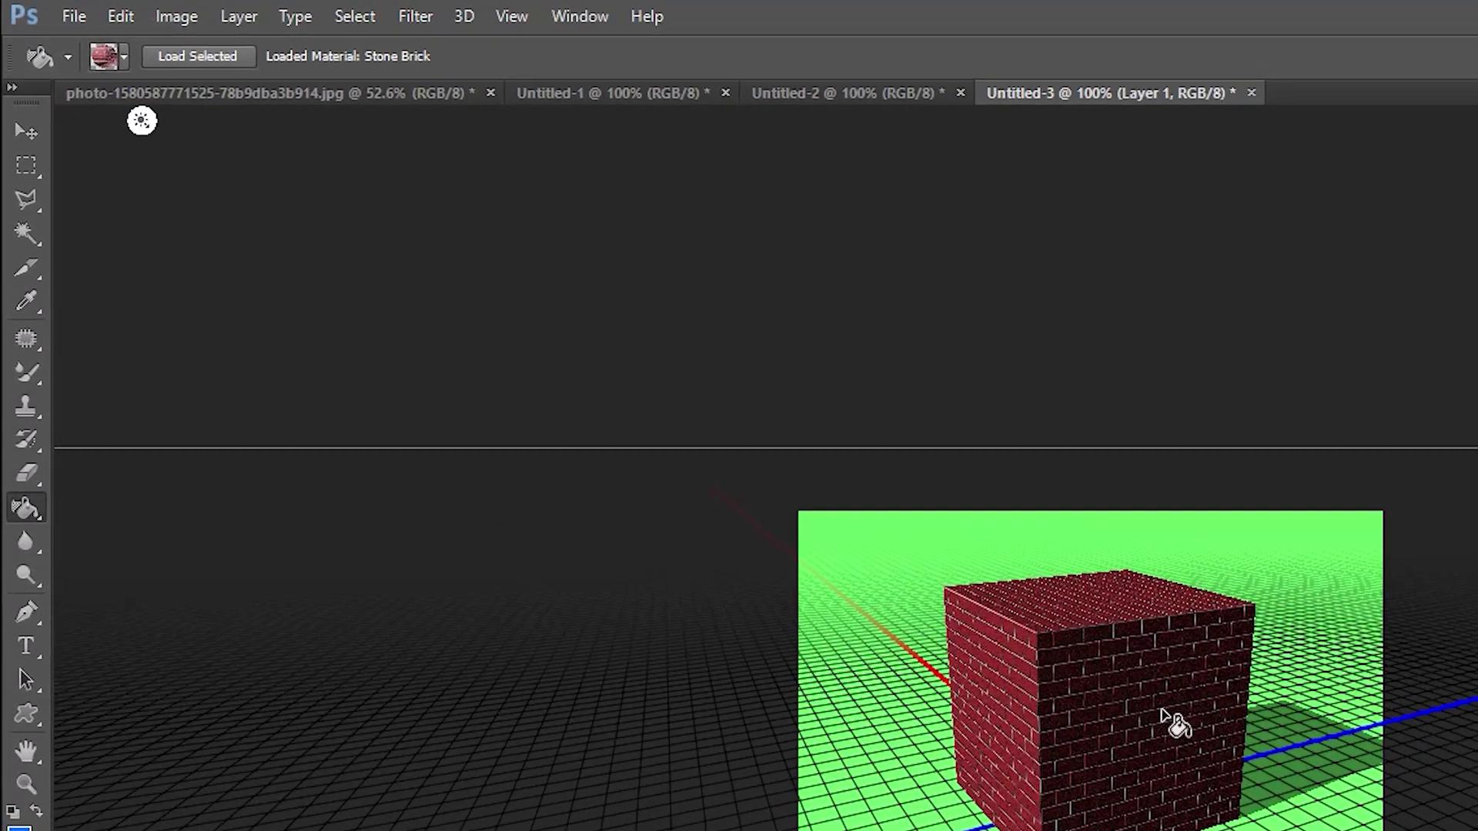
# Step: Try the Organic OrangePeel material on the cube
pyautogui.scroll(3, 1176, 723)
pyautogui.scroll(2, 1177, 723)
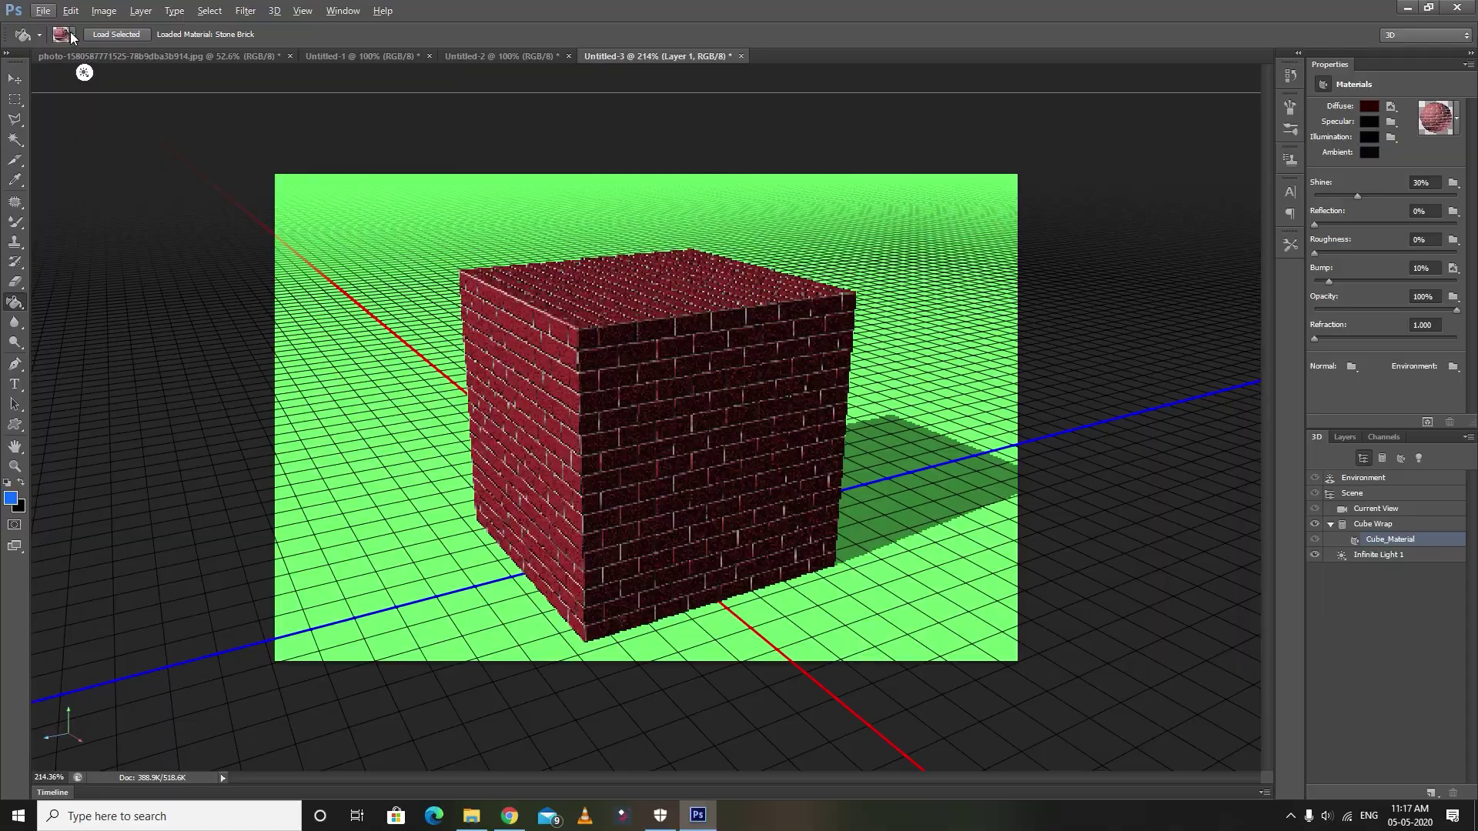
pyautogui.click(71, 33)
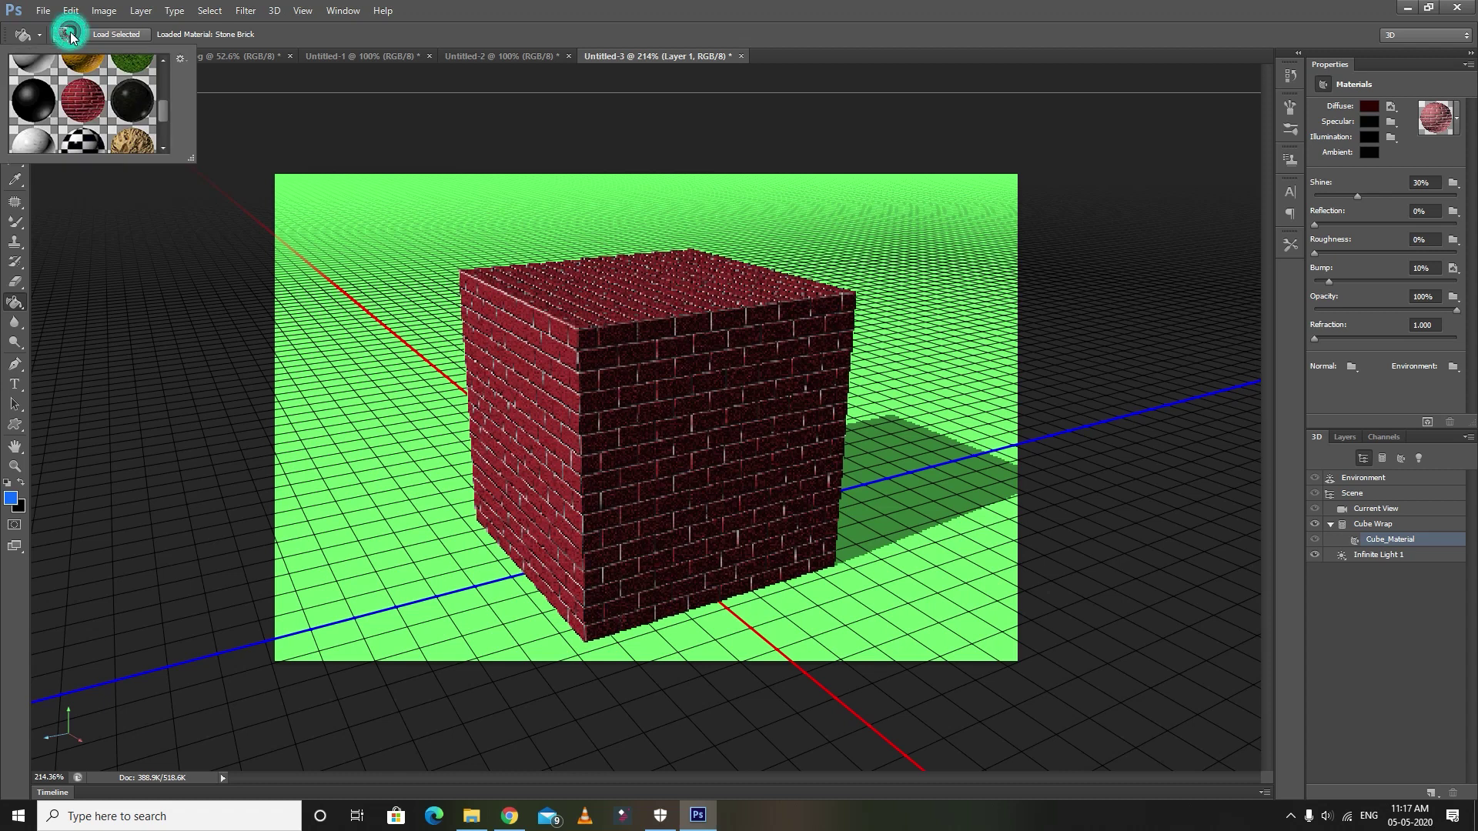
pyautogui.scroll(1, 97, 115)
pyautogui.click(92, 110)
pyautogui.click(727, 404)
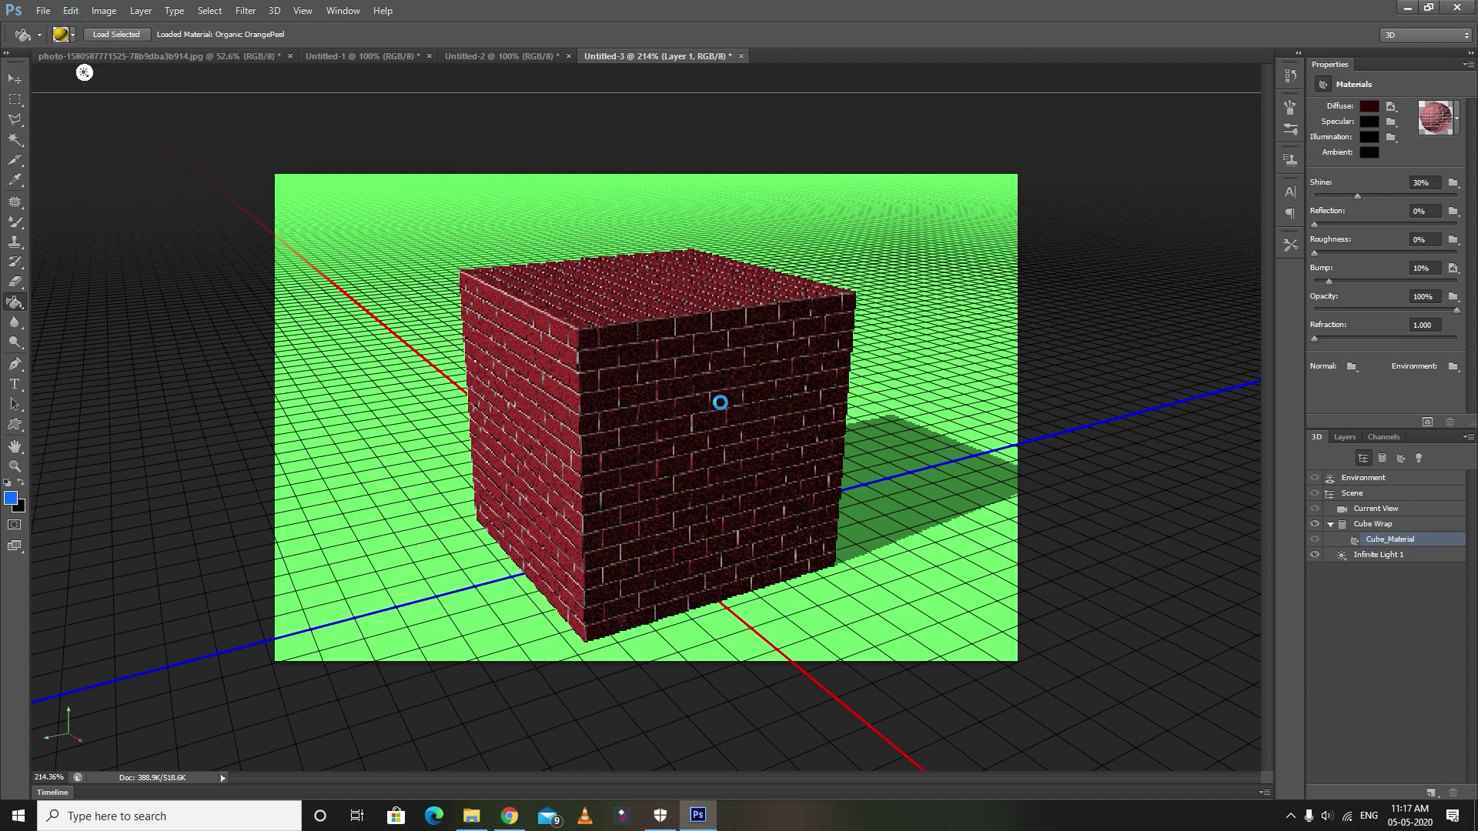
# Step: Try the Fabric Denim material on the cube
pyautogui.click(72, 34)
pyautogui.scroll(1, 151, 115)
pyautogui.scroll(1, 152, 115)
pyautogui.scroll(1, 108, 92)
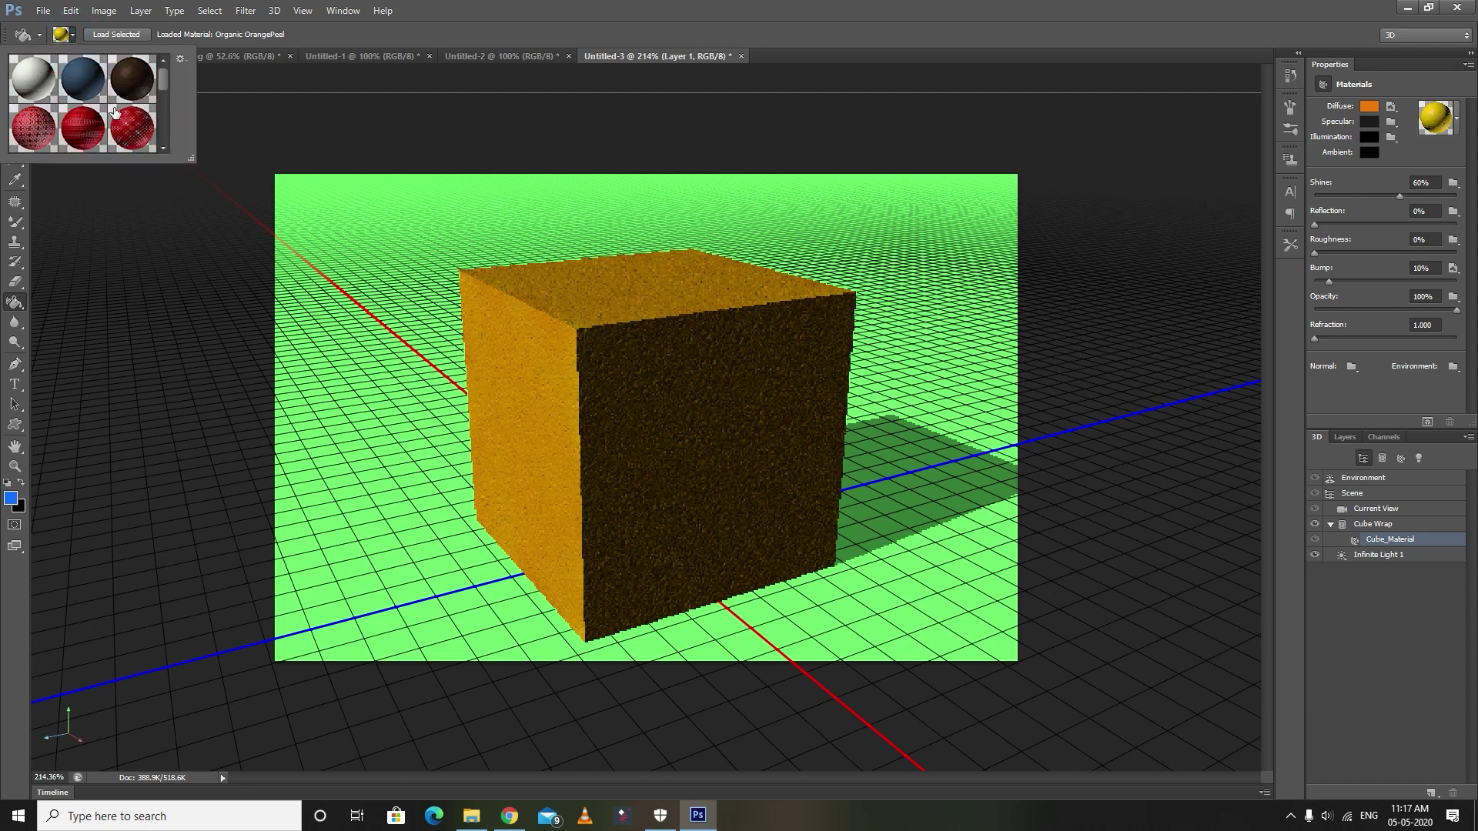
pyautogui.click(641, 295)
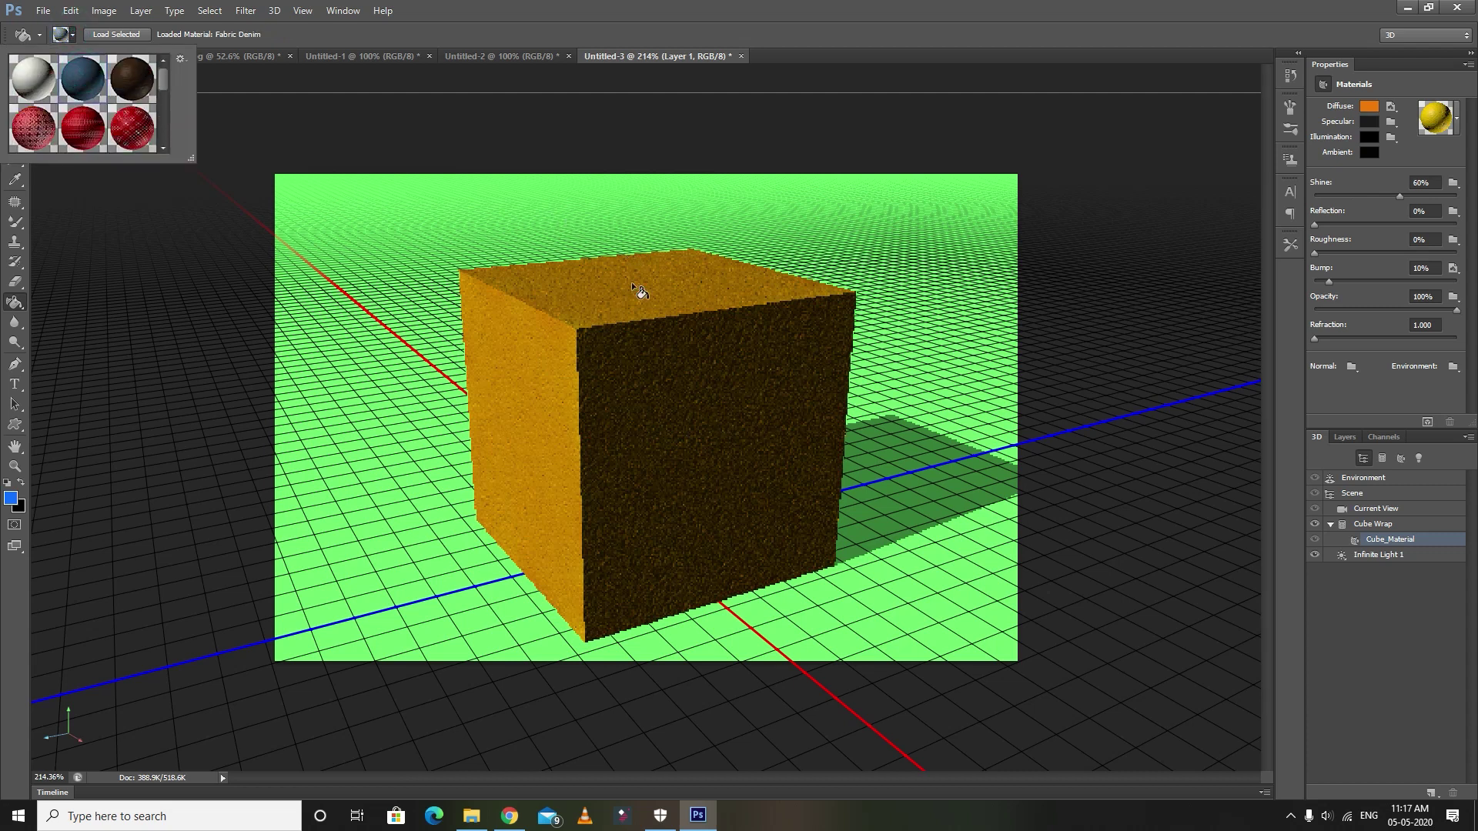
pyautogui.click(683, 423)
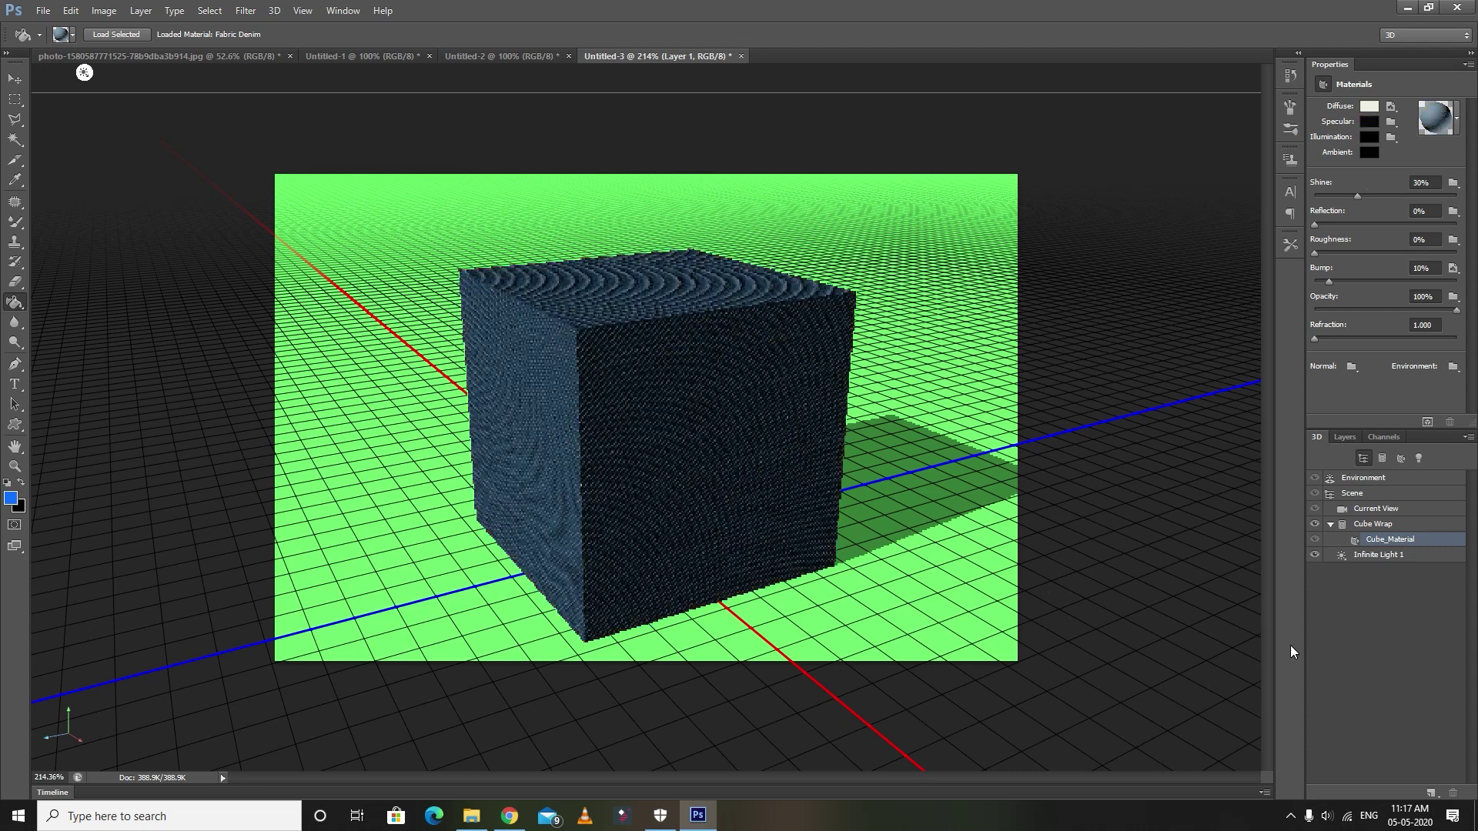
# Step: Put the Stone Brick material back on the cube
pyautogui.click(74, 35)
pyautogui.scroll(-1, 77, 139)
pyautogui.scroll(-1, 77, 136)
pyautogui.scroll(-2, 62, 126)
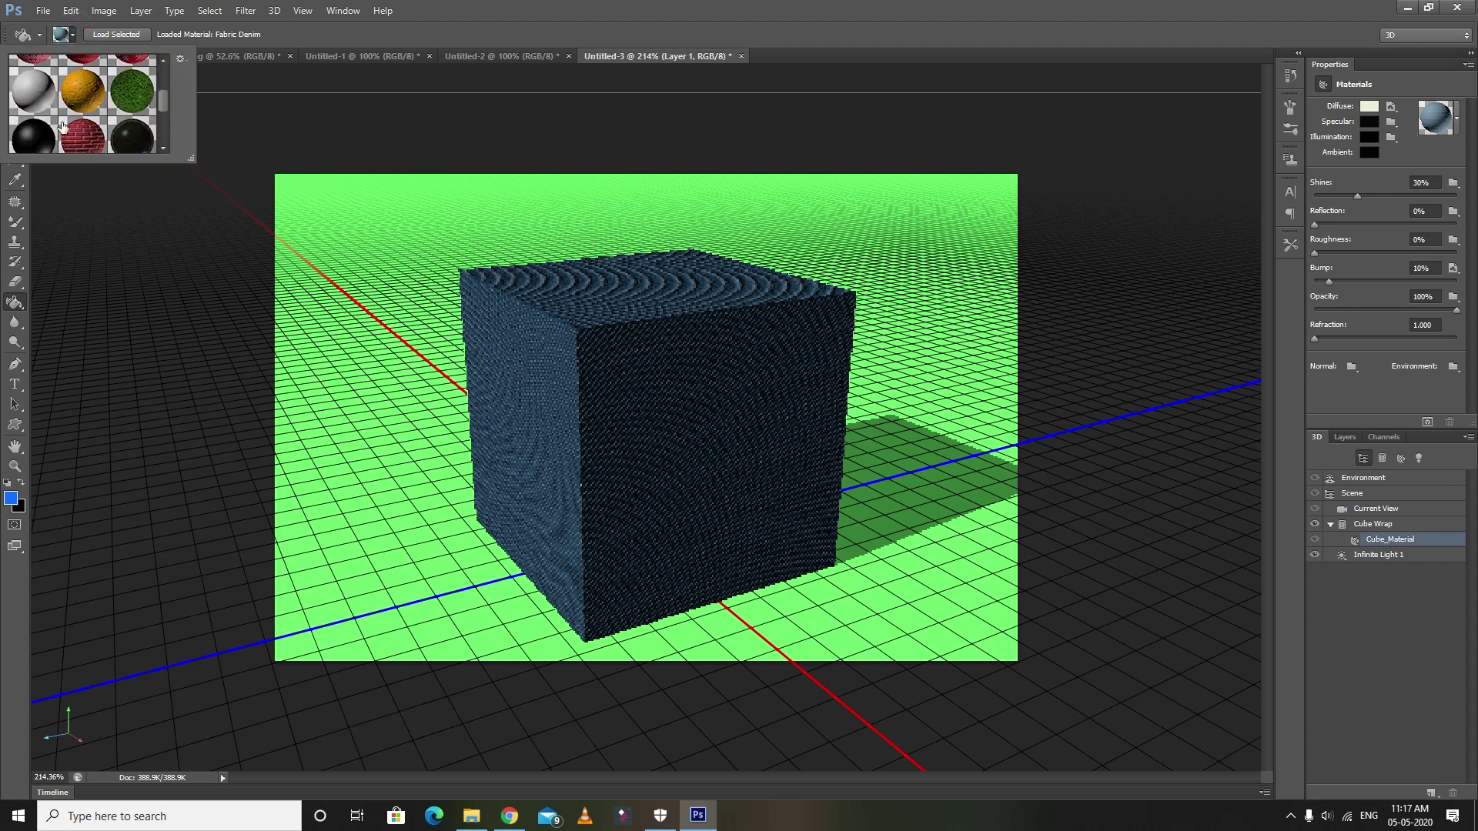
pyautogui.click(79, 132)
pyautogui.click(687, 383)
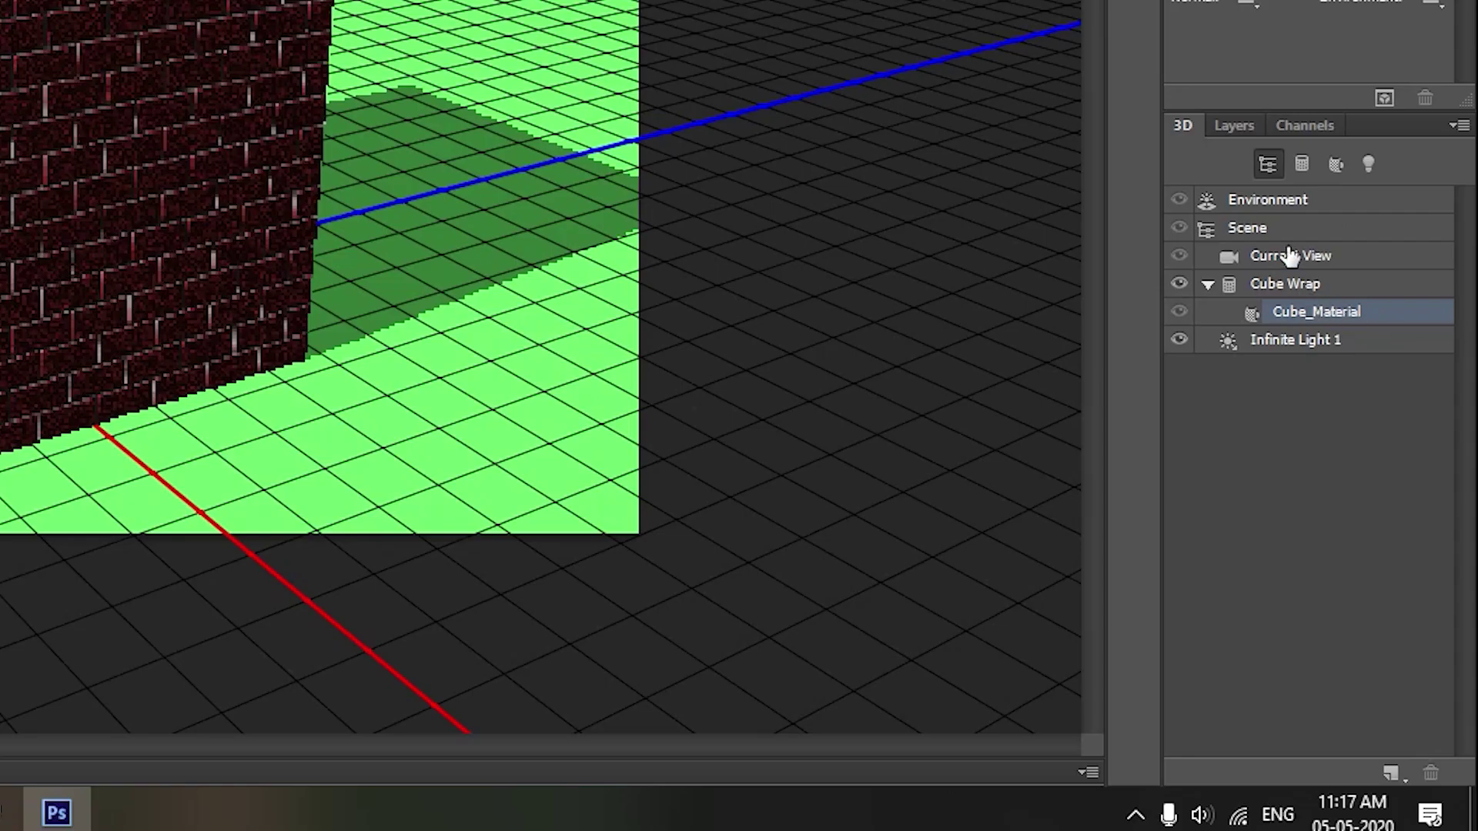
# Step: Open Layer 1's Brick-1-Diffuse-1 texture from the Layers panel as a separate .psb document
pyautogui.click(1240, 128)
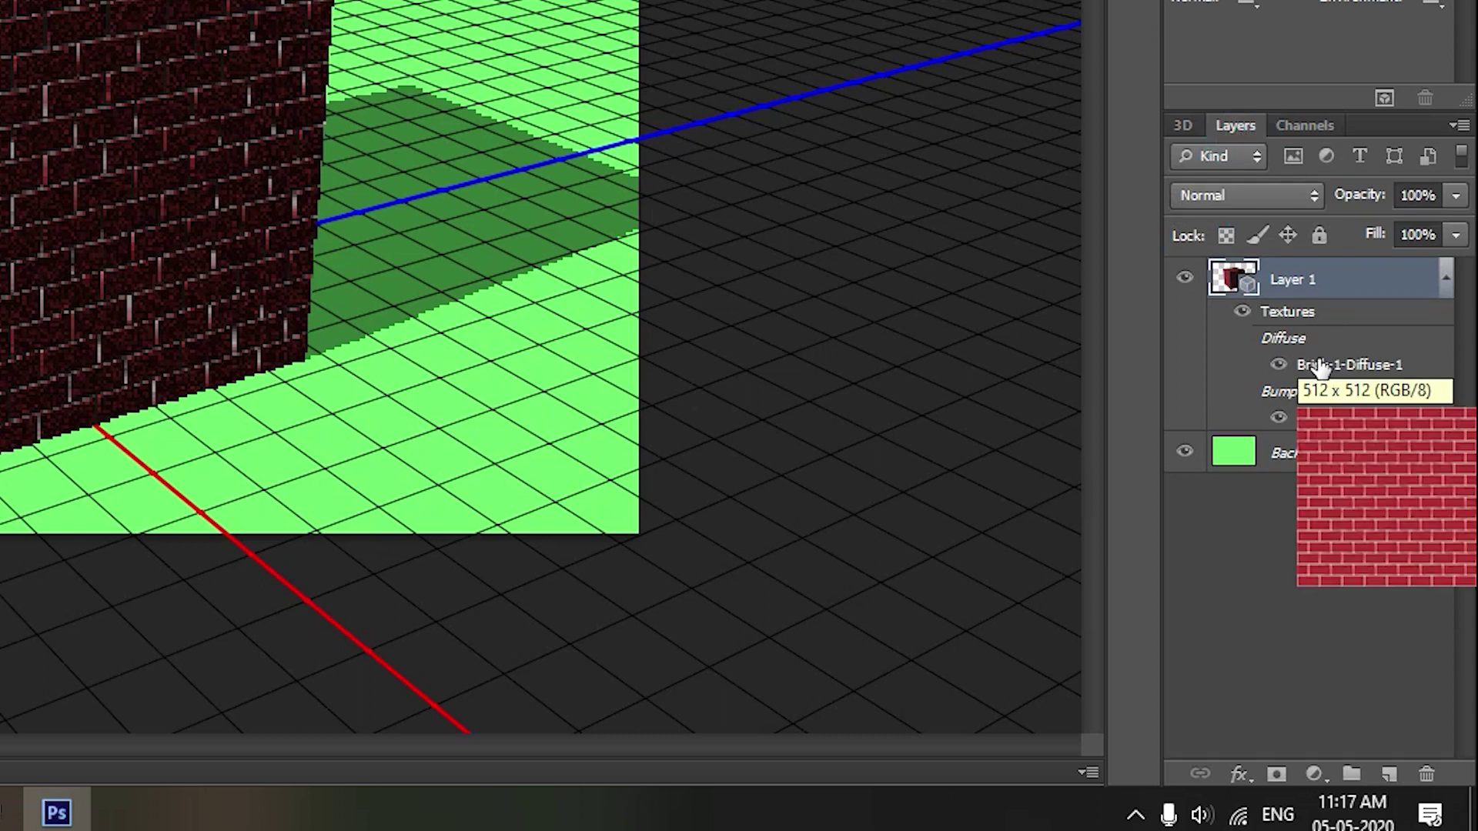
pyautogui.doubleClick(1361, 377)
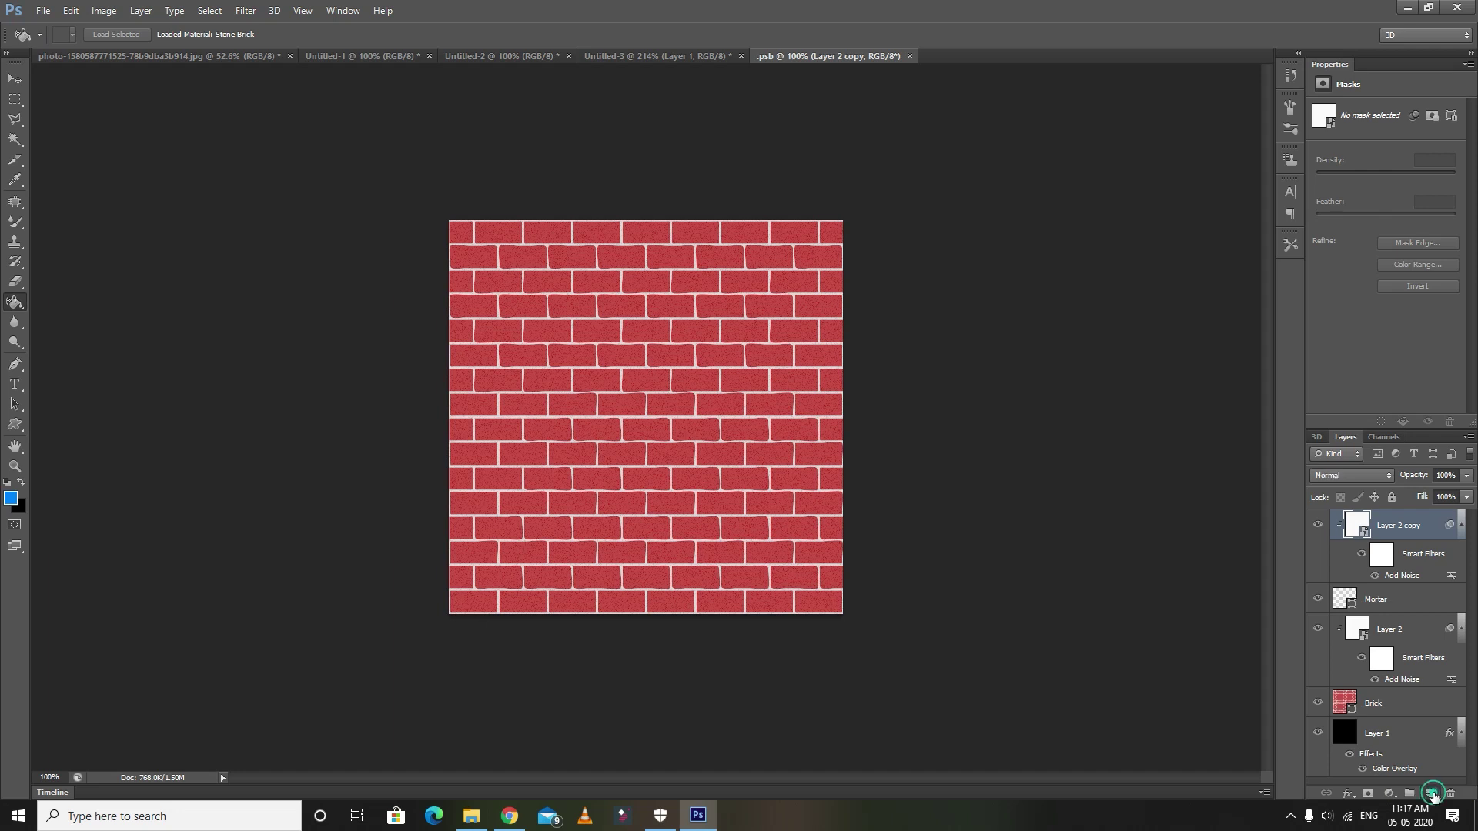
# Step: Add Layer 3 and fill it via Edit > Fill with the woman's portrait custom pattern
pyautogui.click(1430, 793)
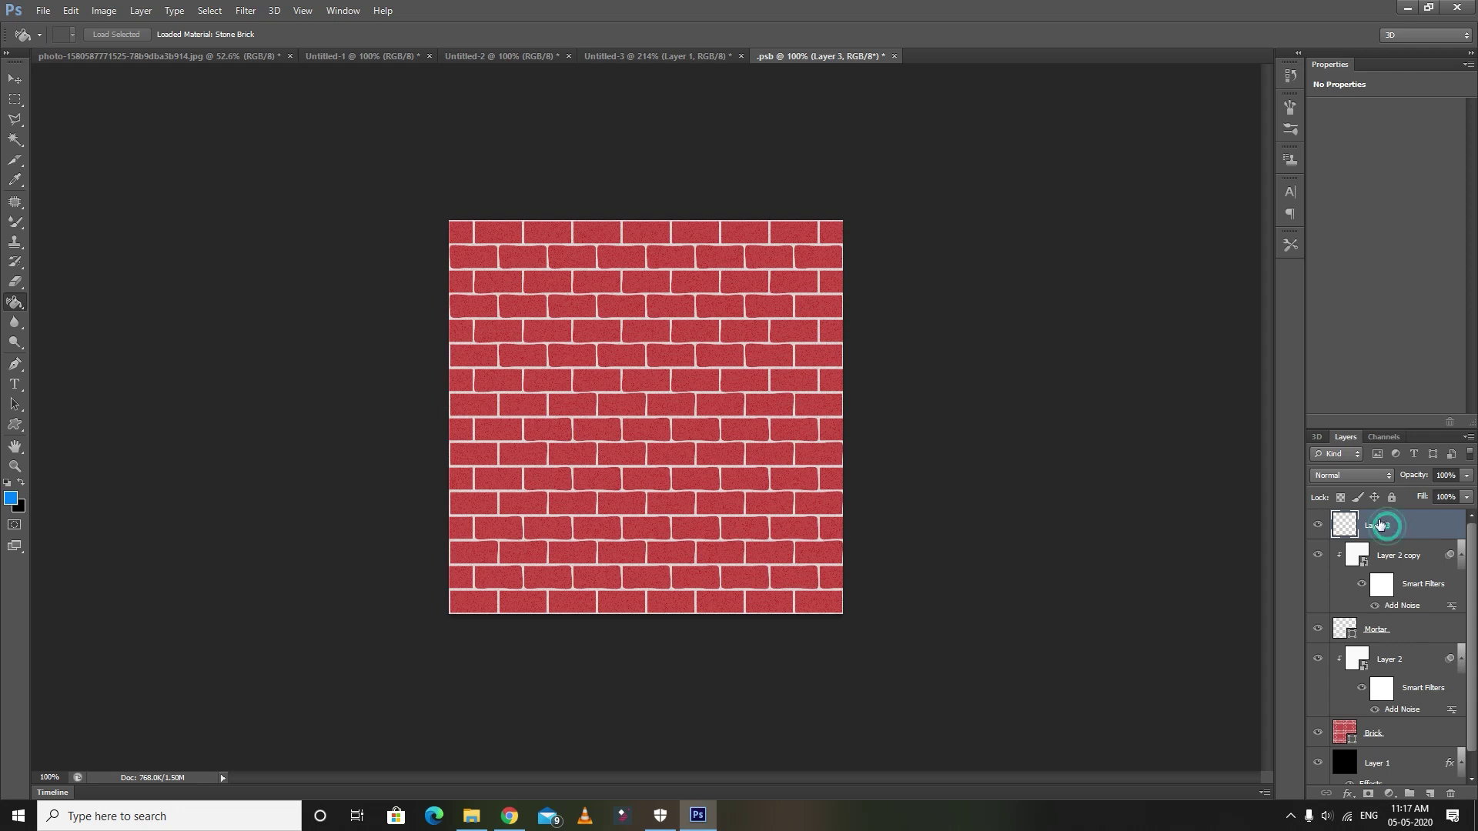
pyautogui.click(70, 11)
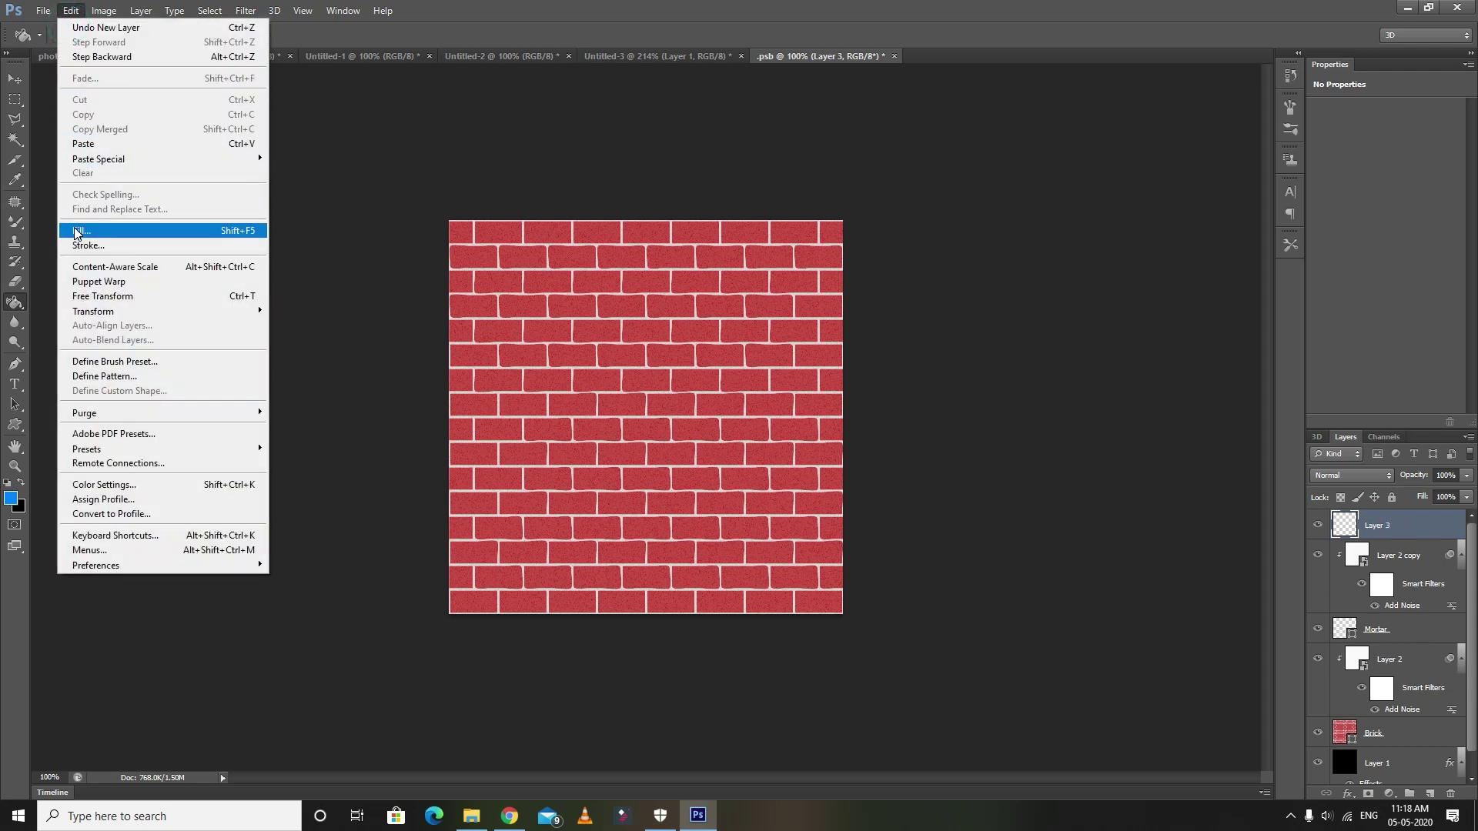
pyautogui.click(77, 231)
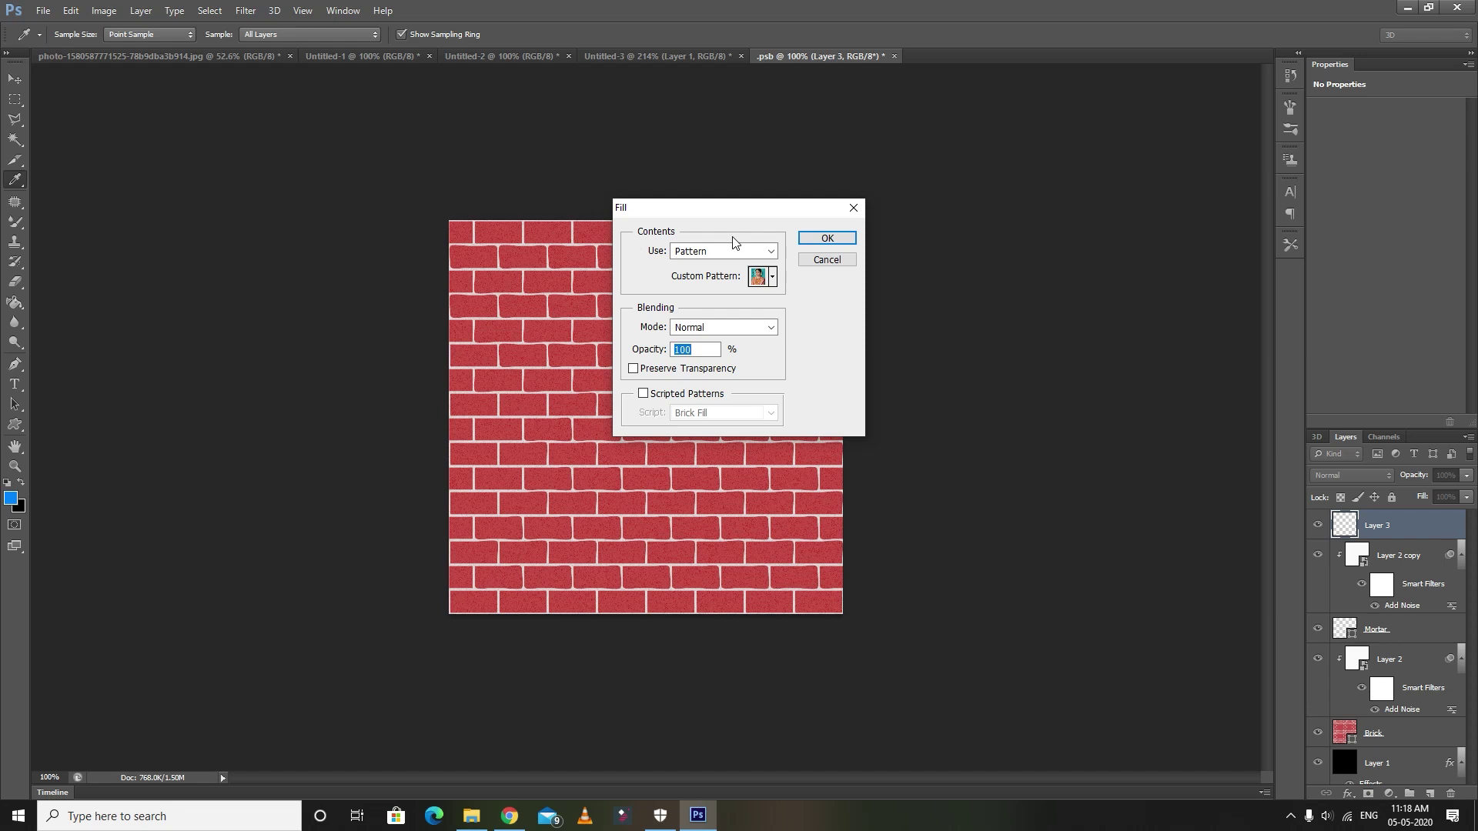
pyautogui.click(770, 251)
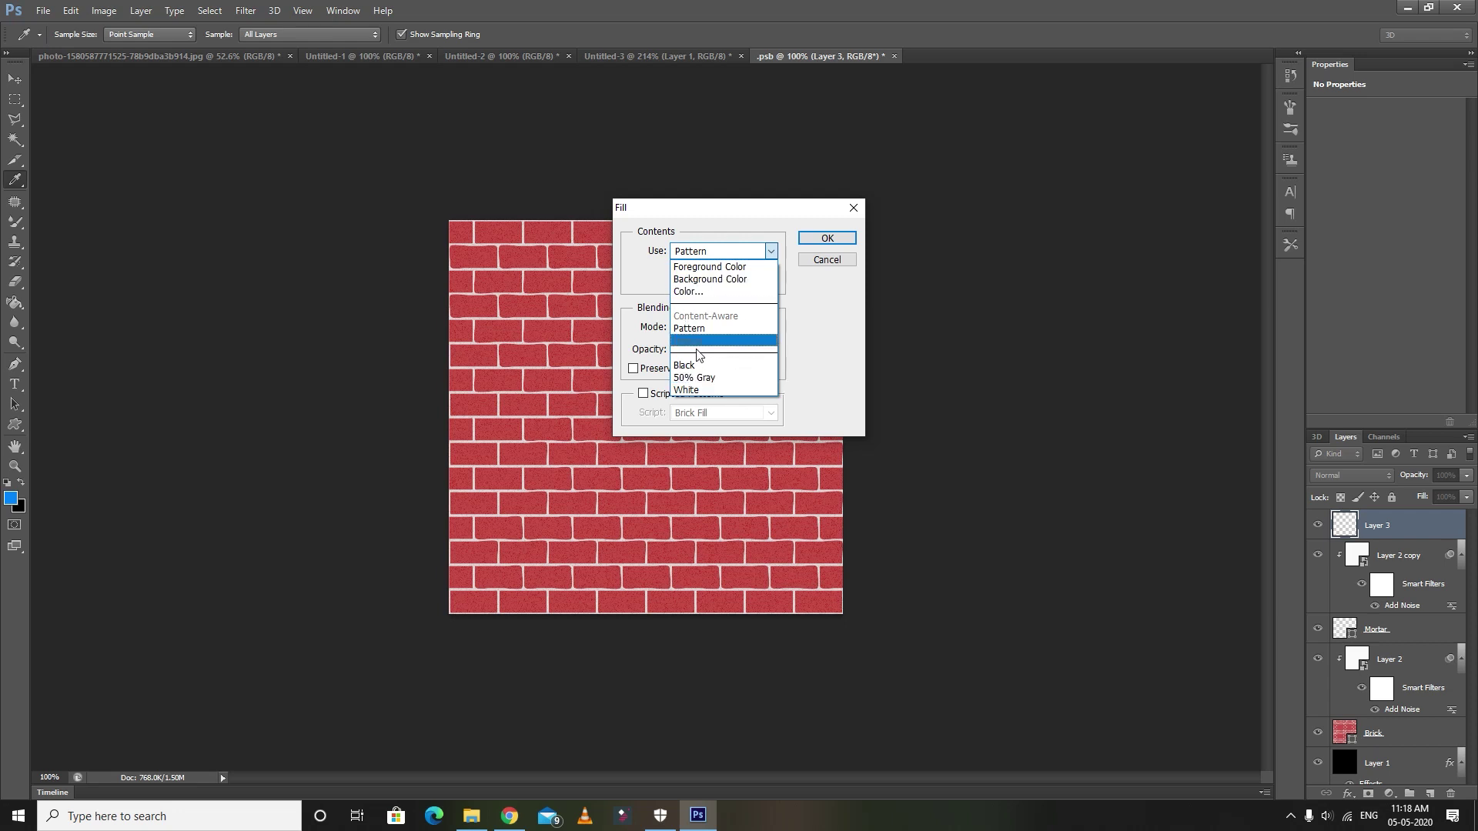
pyautogui.click(690, 328)
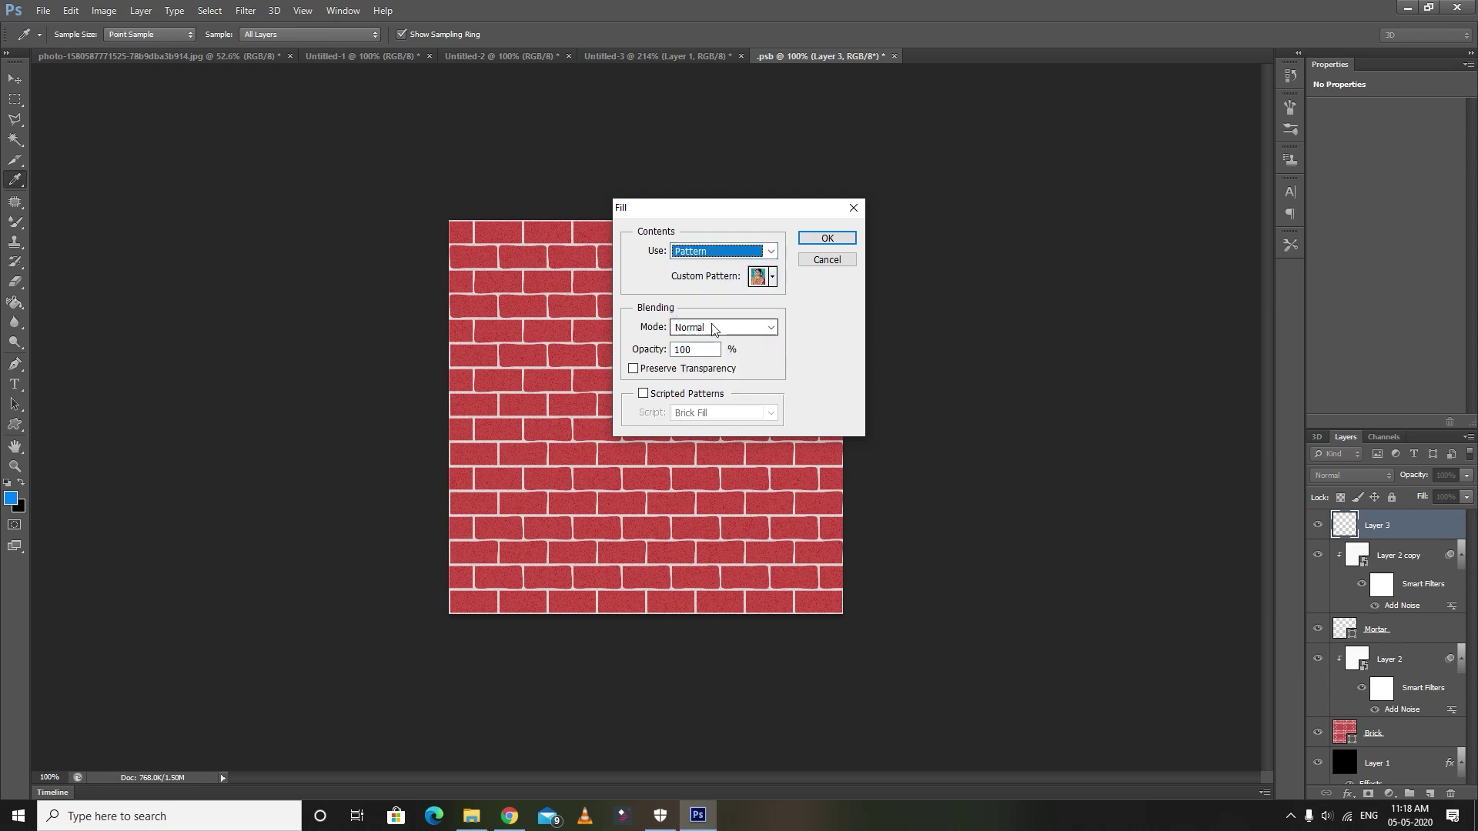
pyautogui.click(770, 277)
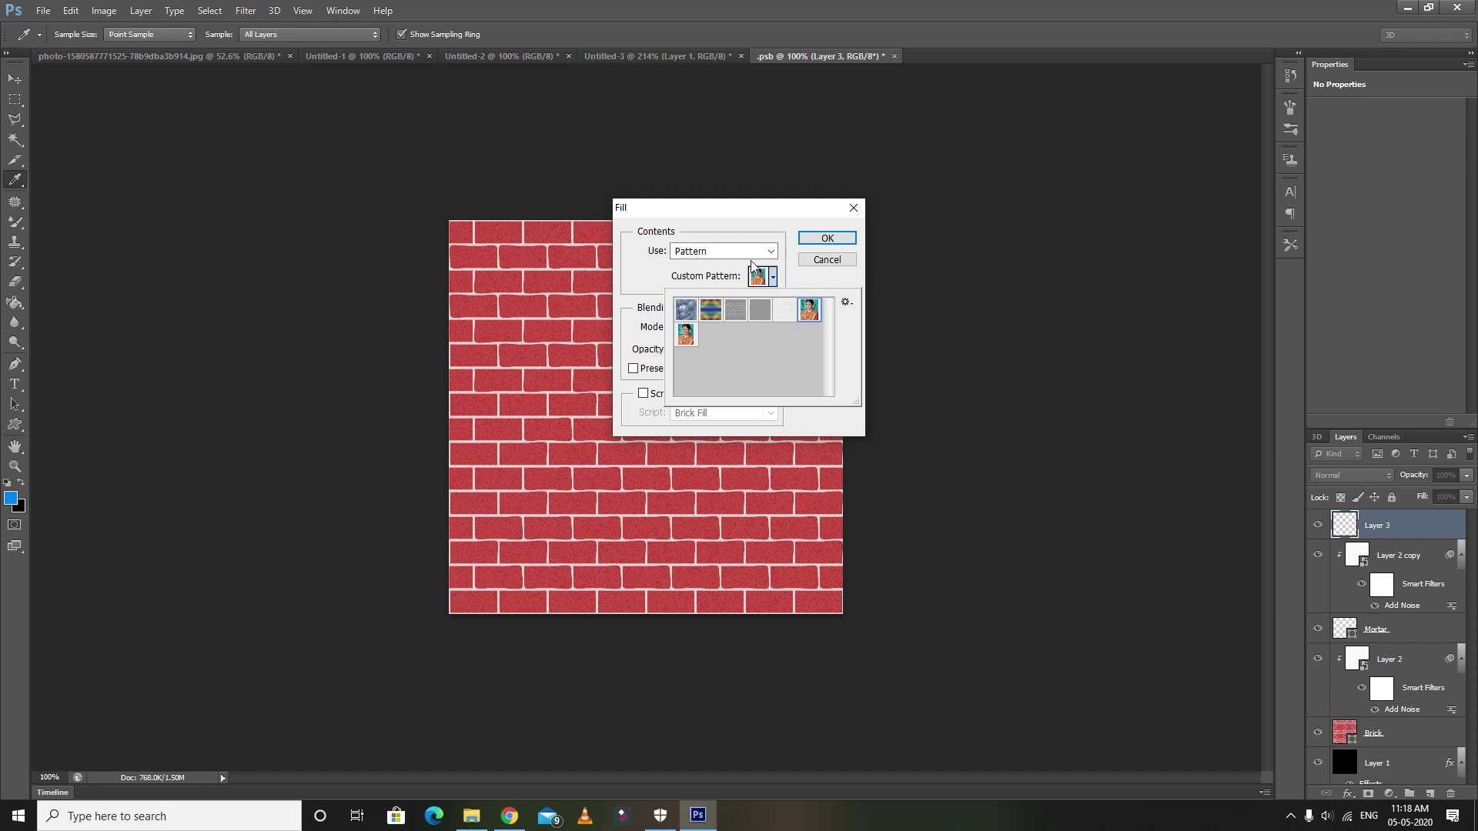
pyautogui.click(685, 337)
pyautogui.click(828, 239)
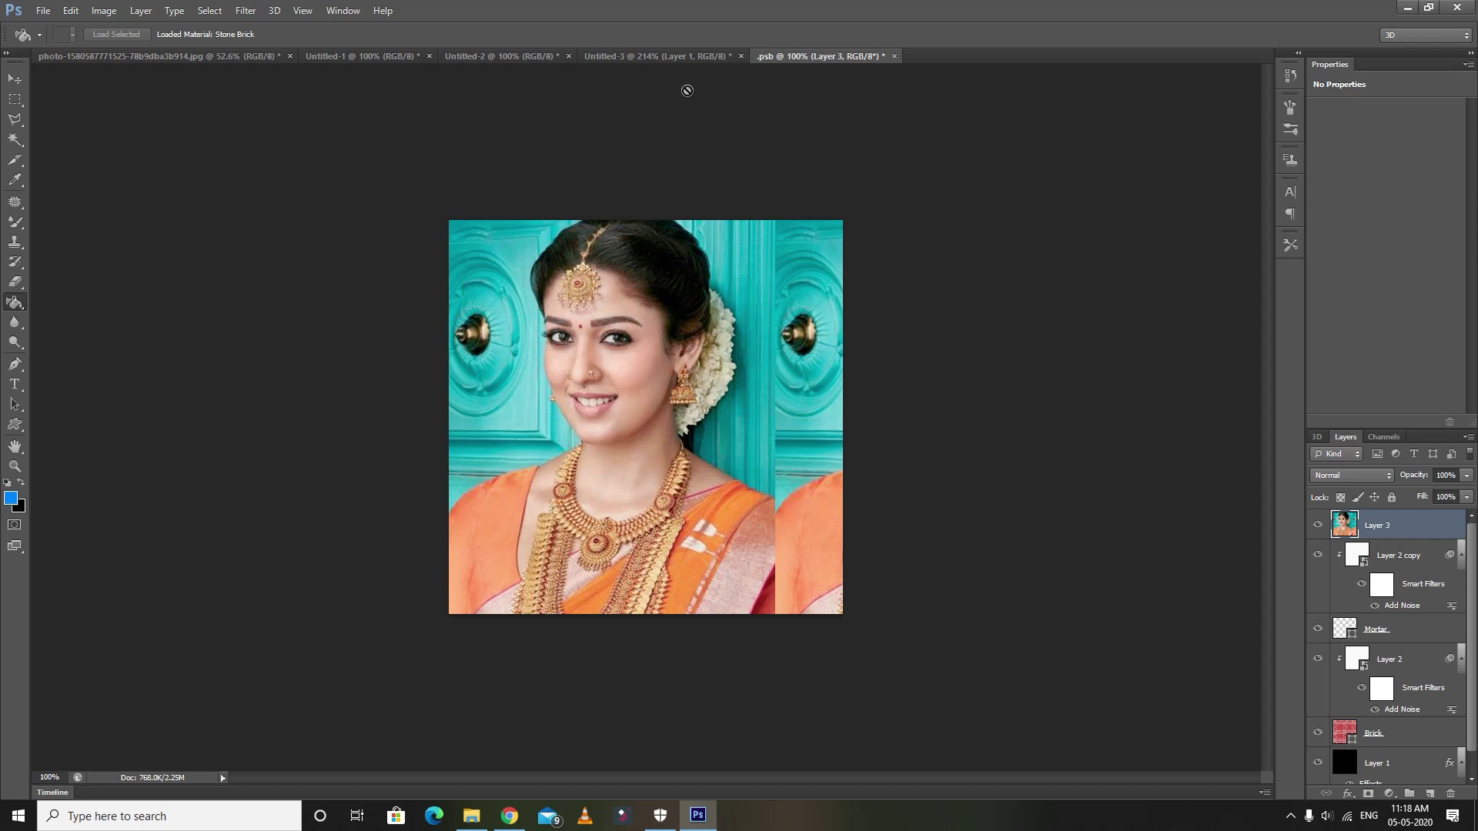
# Step: In Untitled-3, hide the Brick-1-Bump-1 texture so the cube shows the smooth portrait
pyautogui.click(660, 58)
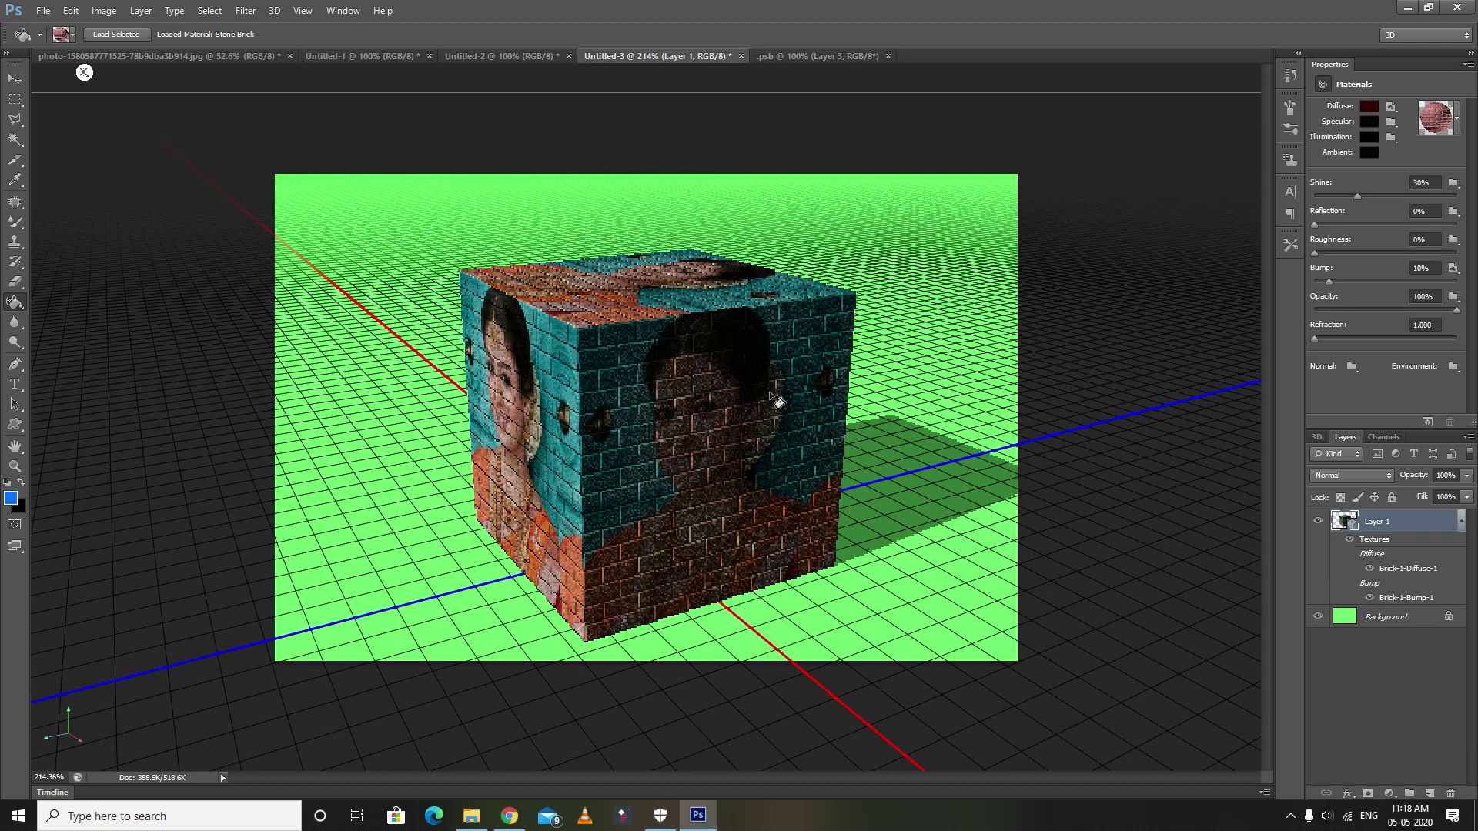
pyautogui.click(1369, 598)
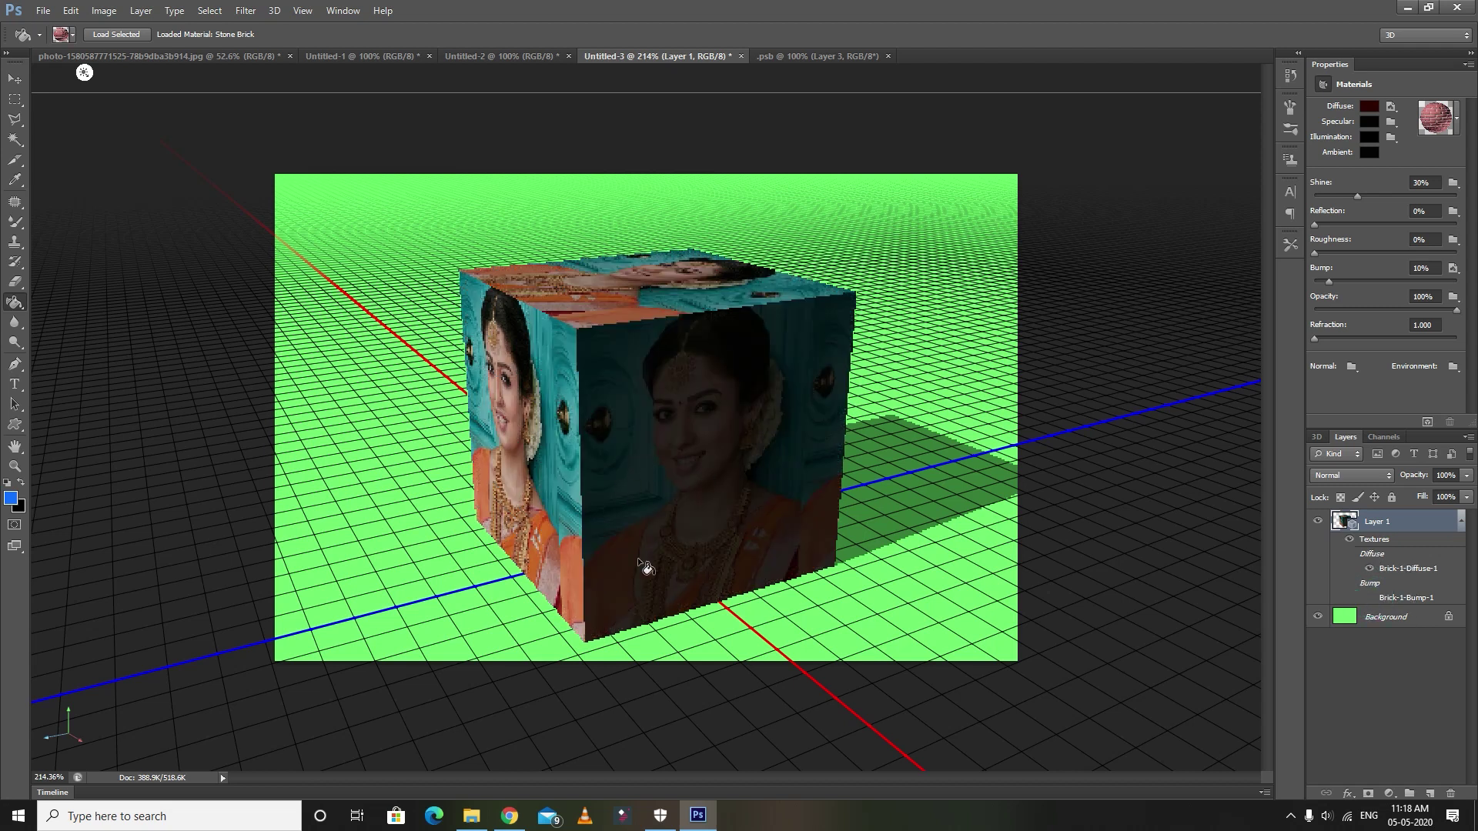
pyautogui.click(14, 79)
pyautogui.click(612, 428)
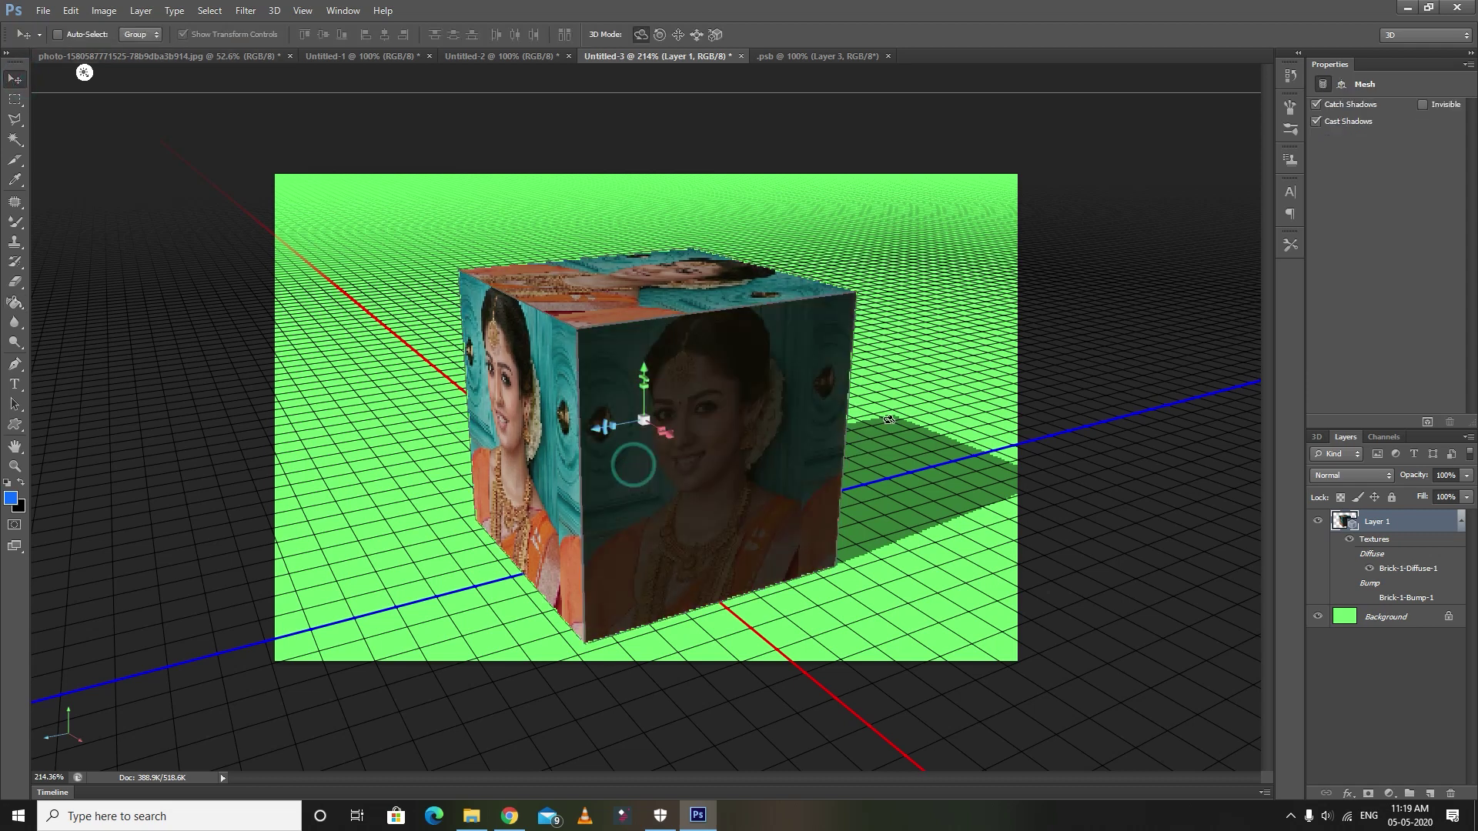
# Step: Rotate the cube onto a corner, then turn it until a side face stands upright
pyautogui.moveTo(486, 165)
pyautogui.mouseDown()
pyautogui.moveTo(757, 223)
pyautogui.moveTo(350, 393)
pyautogui.moveTo(309, 321)
pyautogui.moveTo(337, 329)
pyautogui.mouseUp()
pyautogui.moveTo(940, 357)
pyautogui.mouseDown()
pyautogui.moveTo(632, 499)
pyautogui.moveTo(973, 398)
pyautogui.moveTo(791, 218)
pyautogui.moveTo(876, 288)
pyautogui.mouseUp()
pyautogui.moveTo(933, 372); pyautogui.dragTo(890, 385)
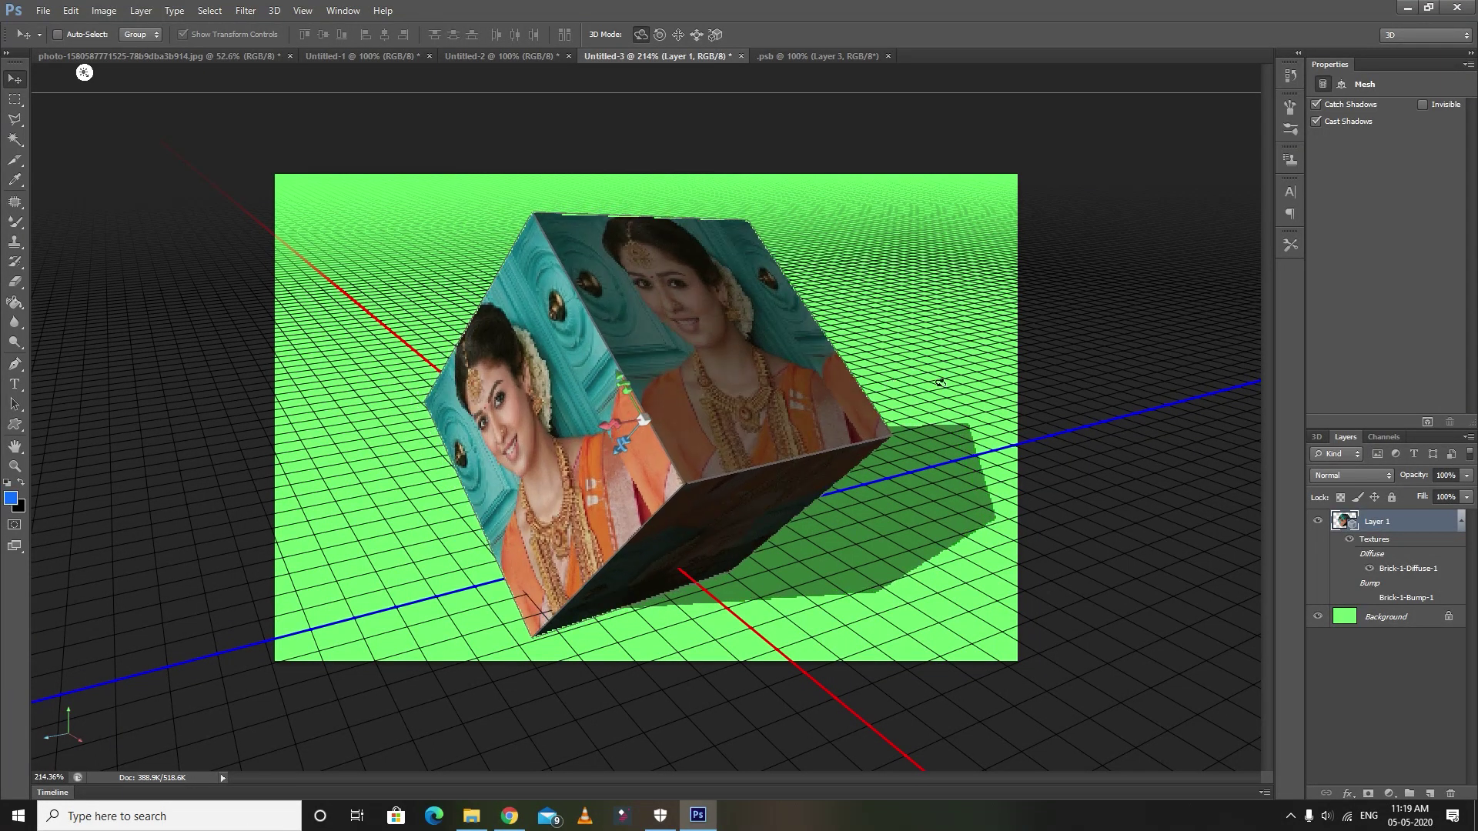
pyautogui.scroll(-3, 1036, 416)
pyautogui.scroll(-2, 893, 462)
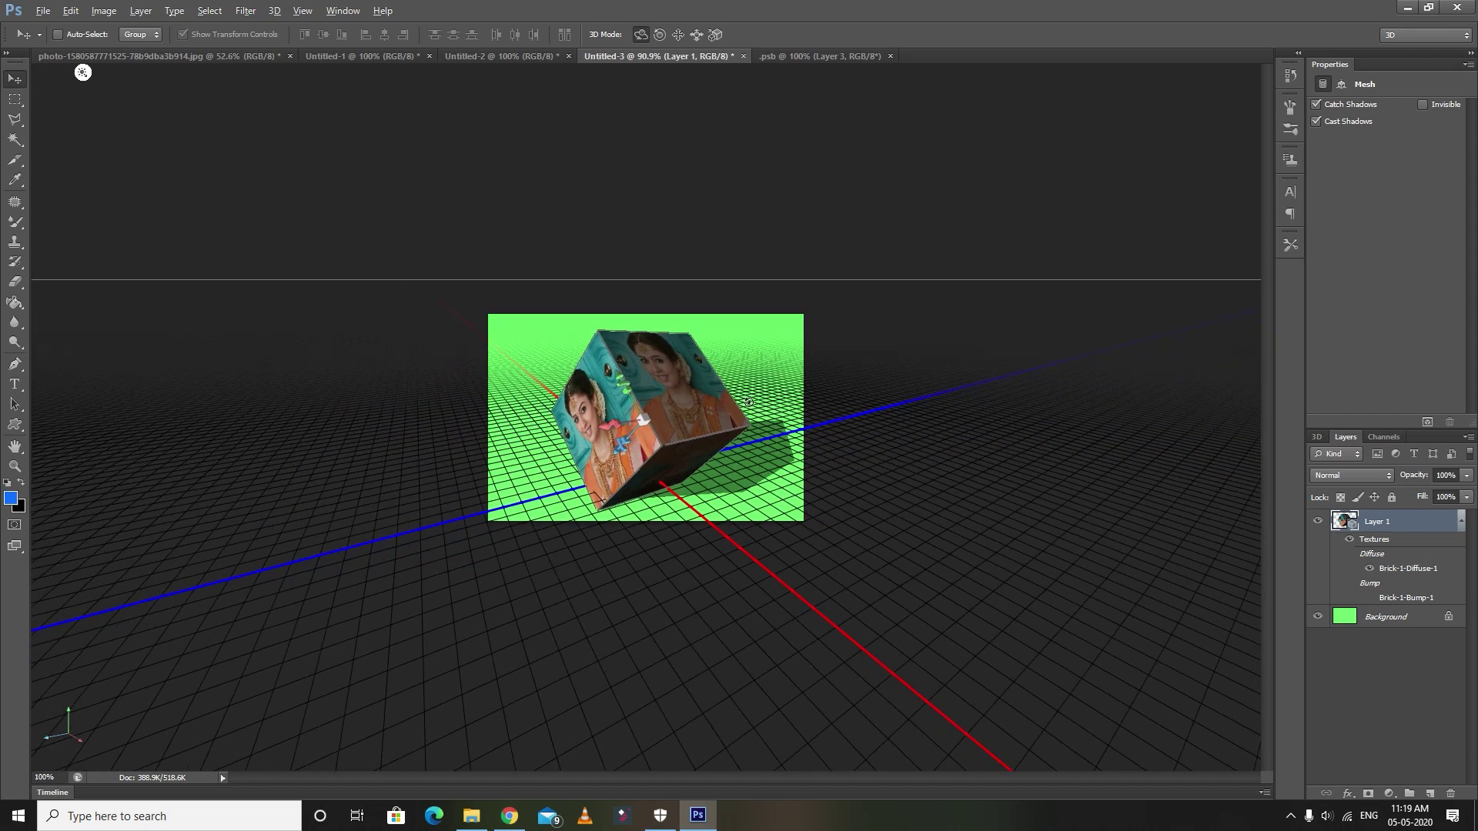
pyautogui.scroll(3, 748, 401)
pyautogui.moveTo(857, 500)
pyautogui.mouseDown()
pyautogui.moveTo(791, 516)
pyautogui.moveTo(867, 508)
pyautogui.moveTo(838, 516)
pyautogui.mouseUp()
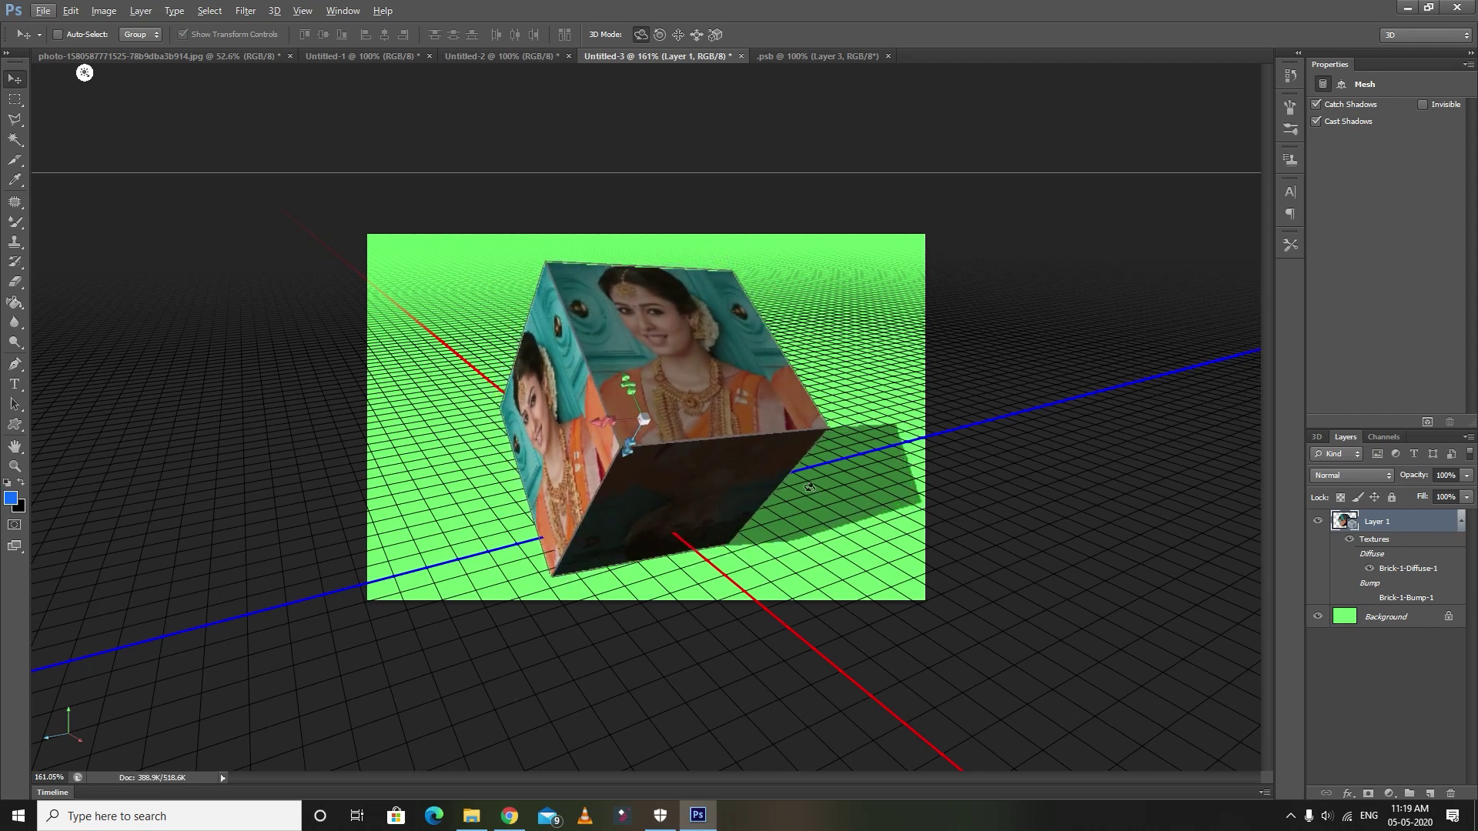
pyautogui.click(838, 515)
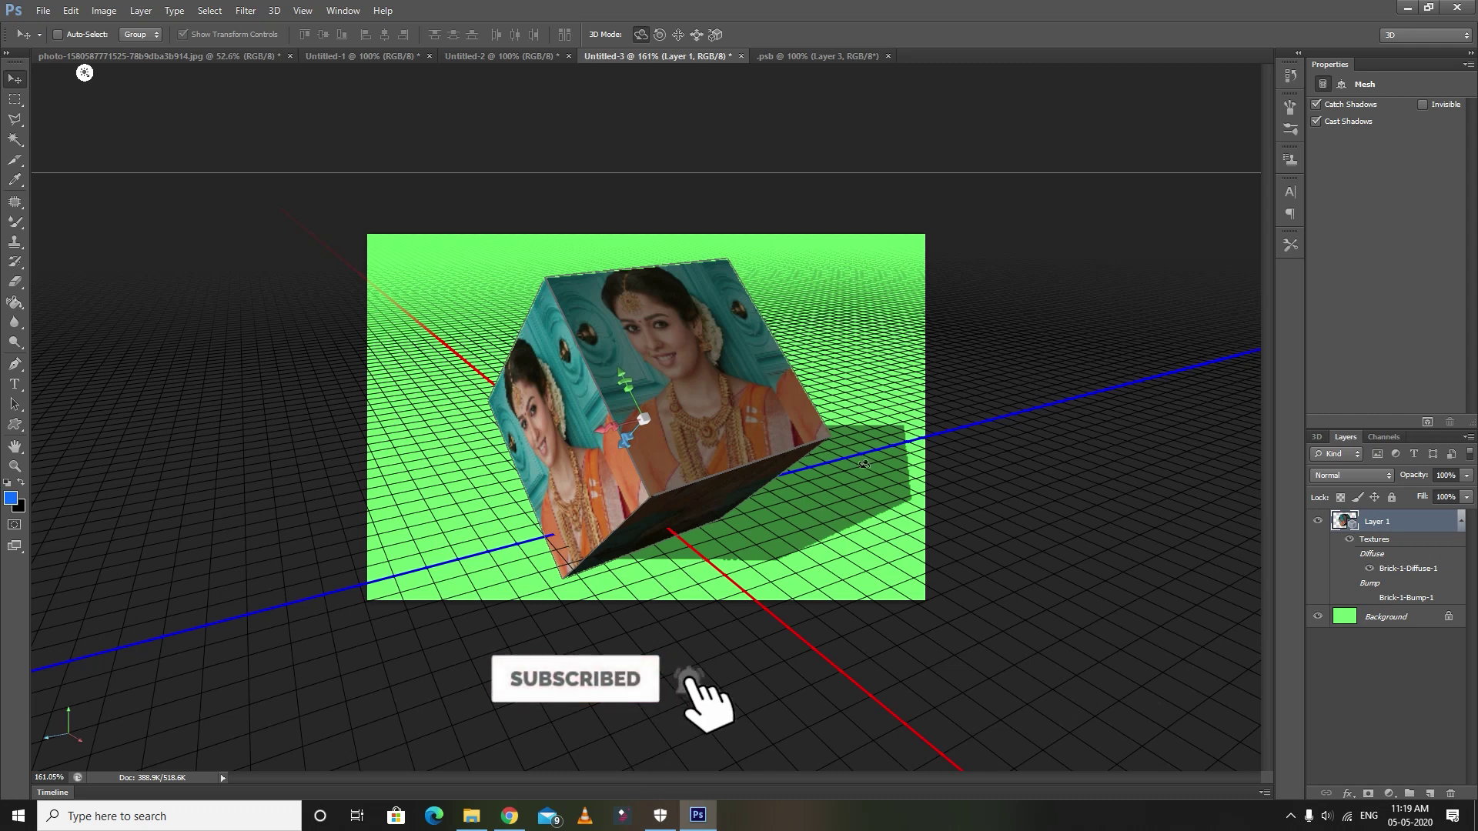
# Step: Tilt the cube diagonally to show three textured faces with the portrait upright
pyautogui.moveTo(849, 483)
pyautogui.mouseDown()
pyautogui.moveTo(808, 459)
pyautogui.moveTo(1017, 383)
pyautogui.moveTo(686, 523)
pyautogui.moveTo(542, 534)
pyautogui.mouseUp()
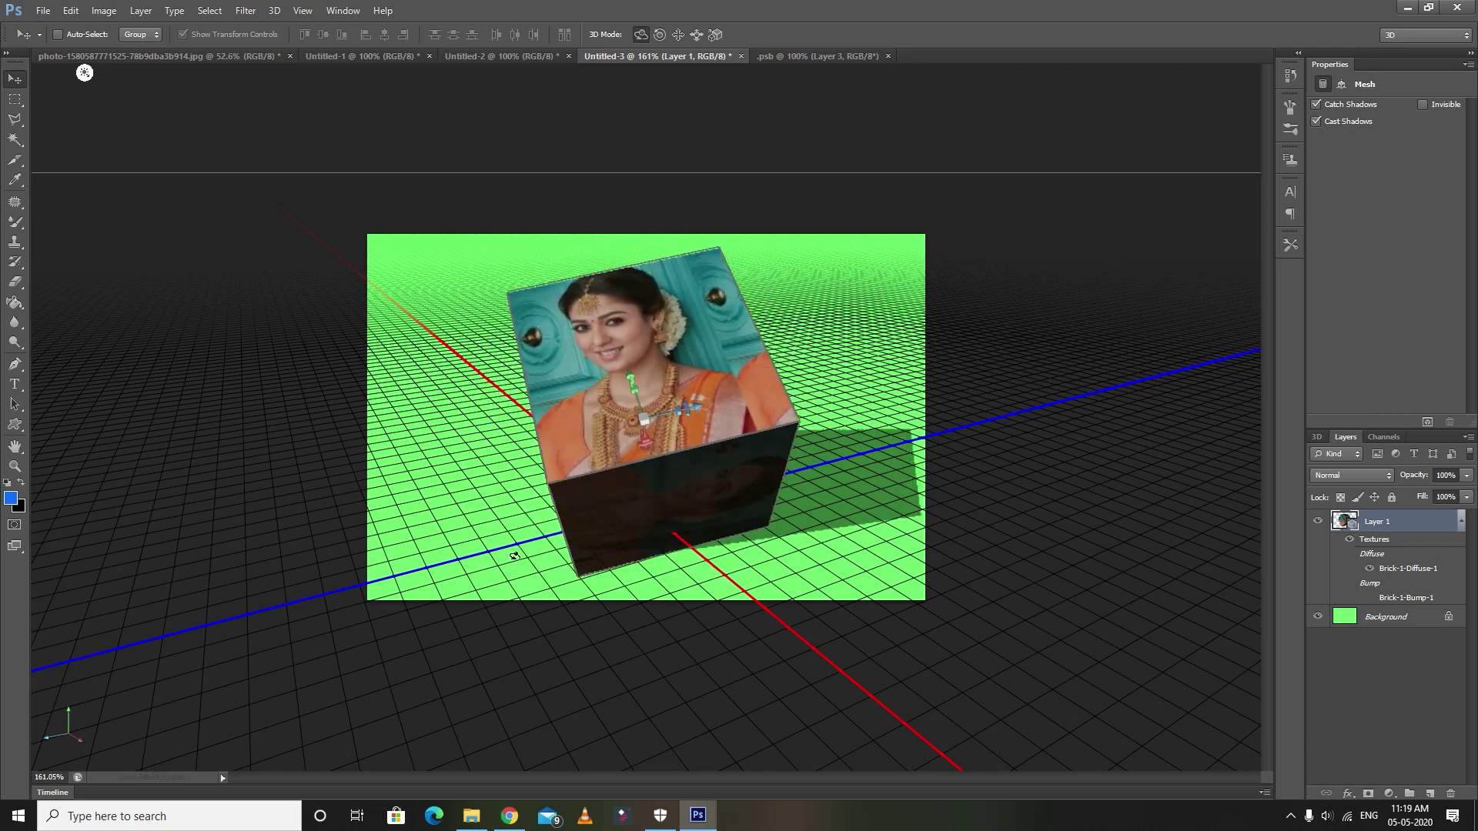
pyautogui.moveTo(543, 534); pyautogui.dragTo(682, 246)
pyautogui.moveTo(561, 251)
pyautogui.mouseDown()
pyautogui.moveTo(603, 389)
pyautogui.moveTo(677, 375)
pyautogui.mouseUp()
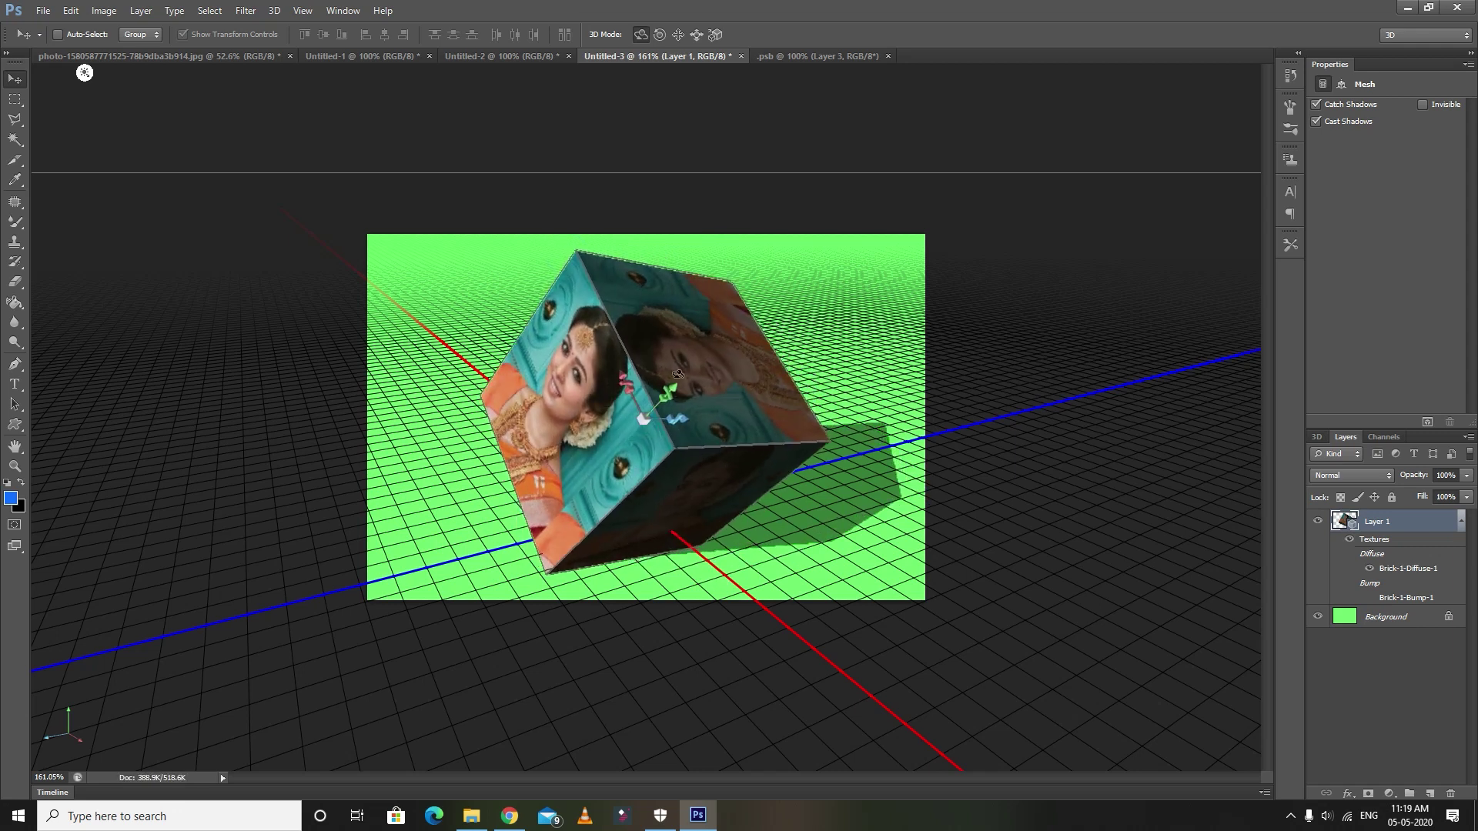
pyautogui.moveTo(501, 253); pyautogui.dragTo(297, 243)
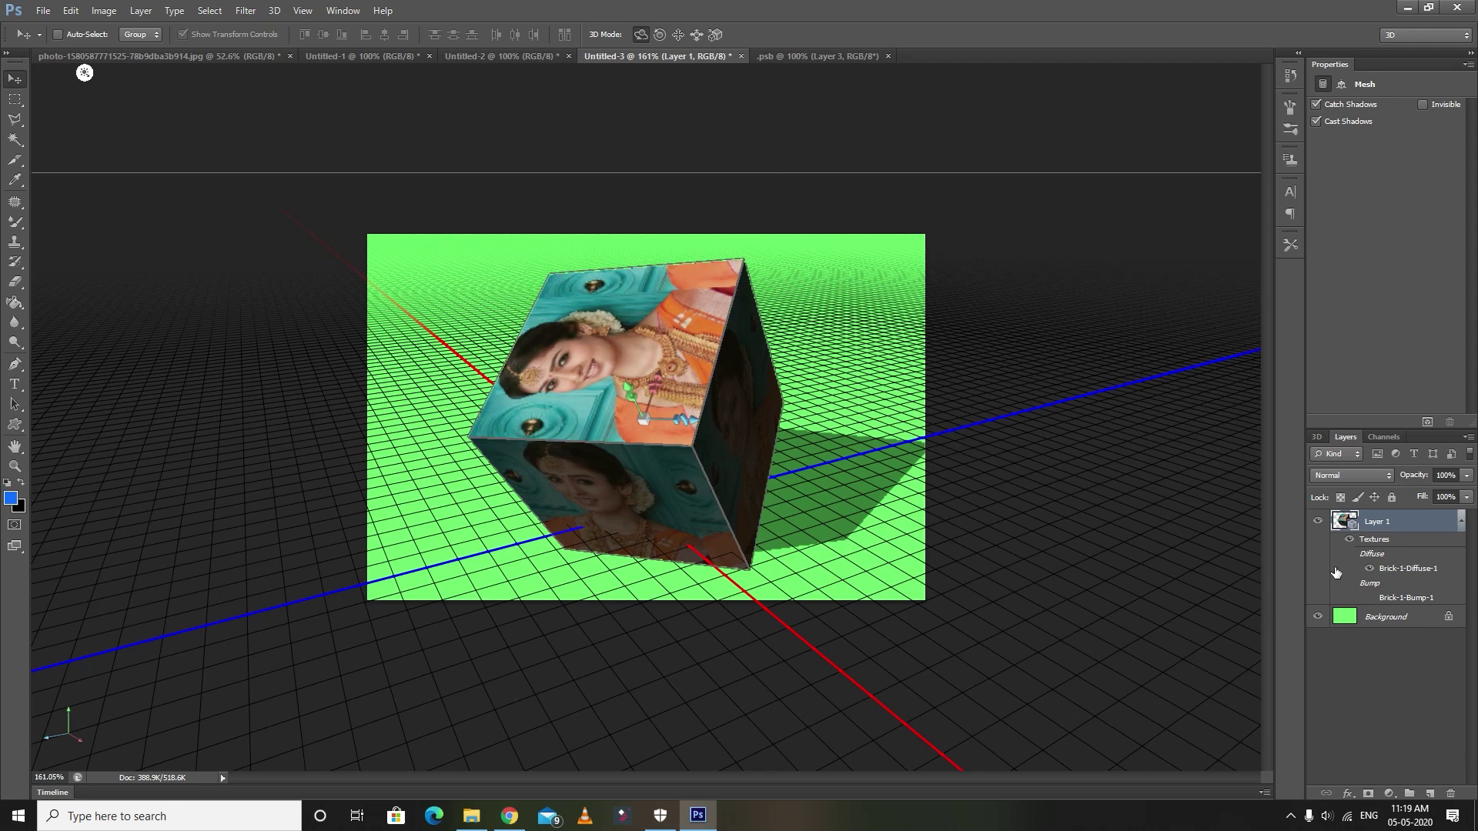
# Step: Turn a new Layer 2 into a Soda mesh-preset can and orbit to view it from above
pyautogui.click(1429, 793)
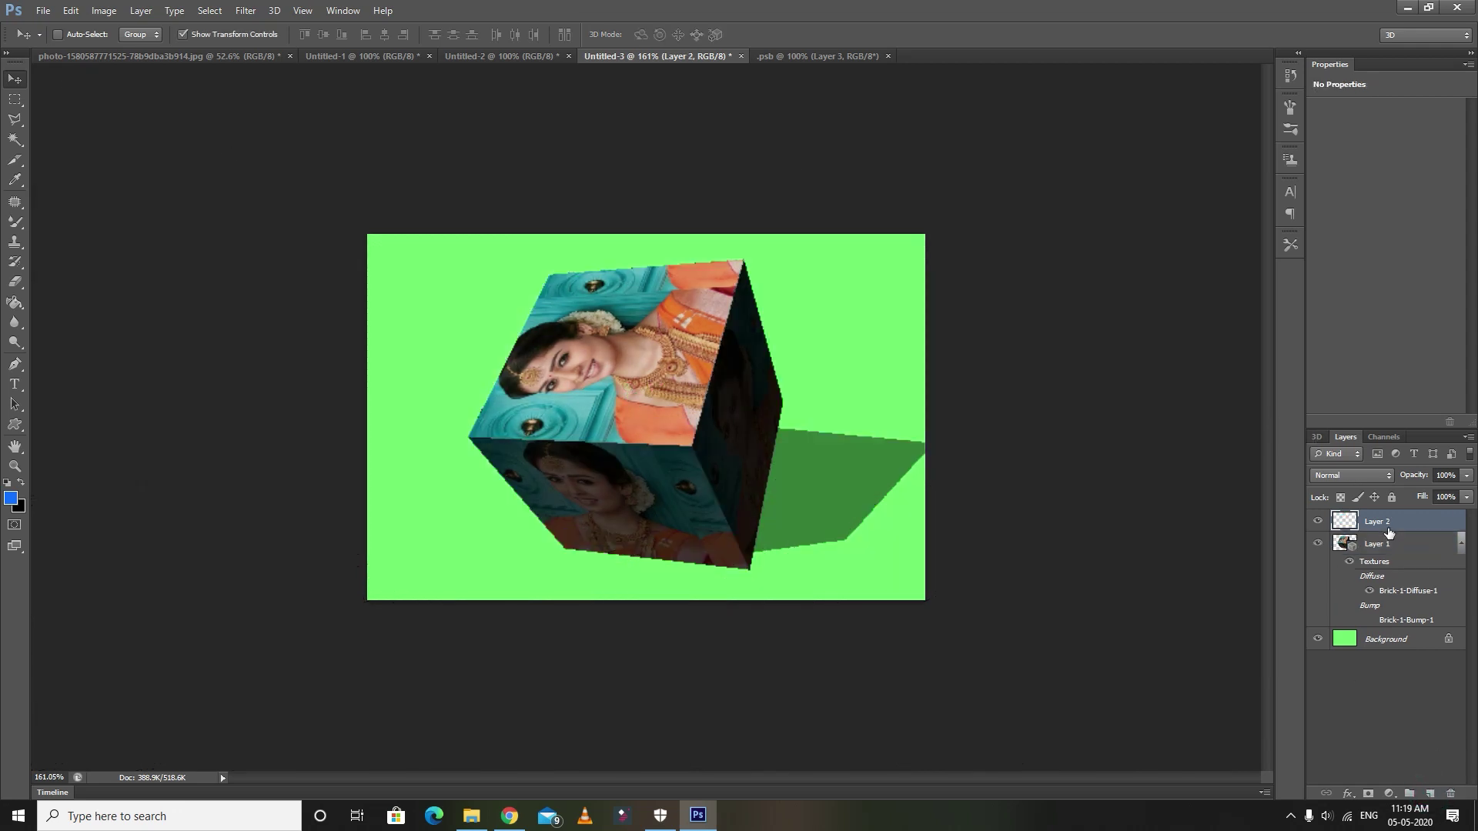
pyautogui.click(274, 11)
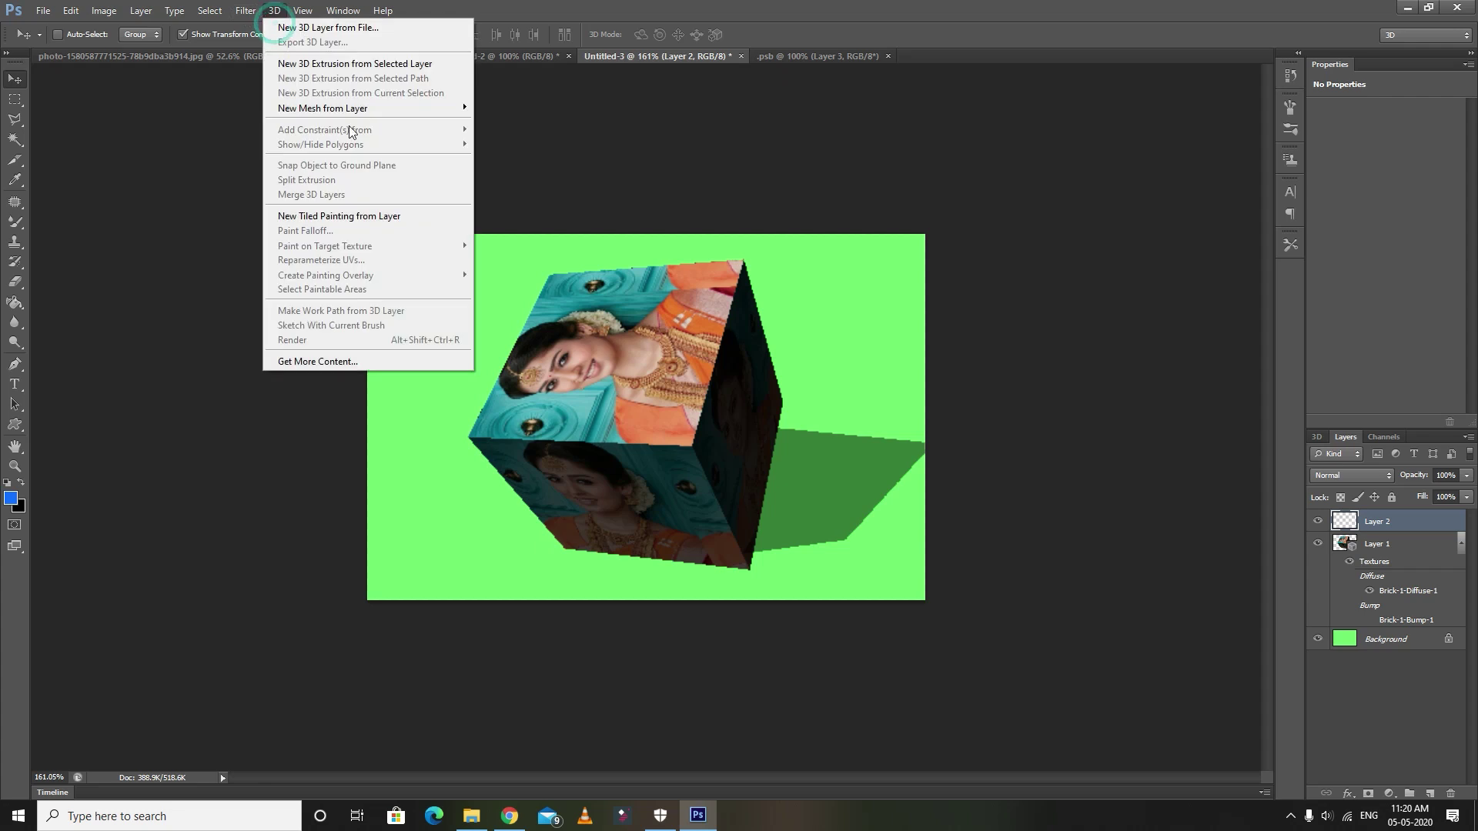
pyautogui.moveTo(509, 123)
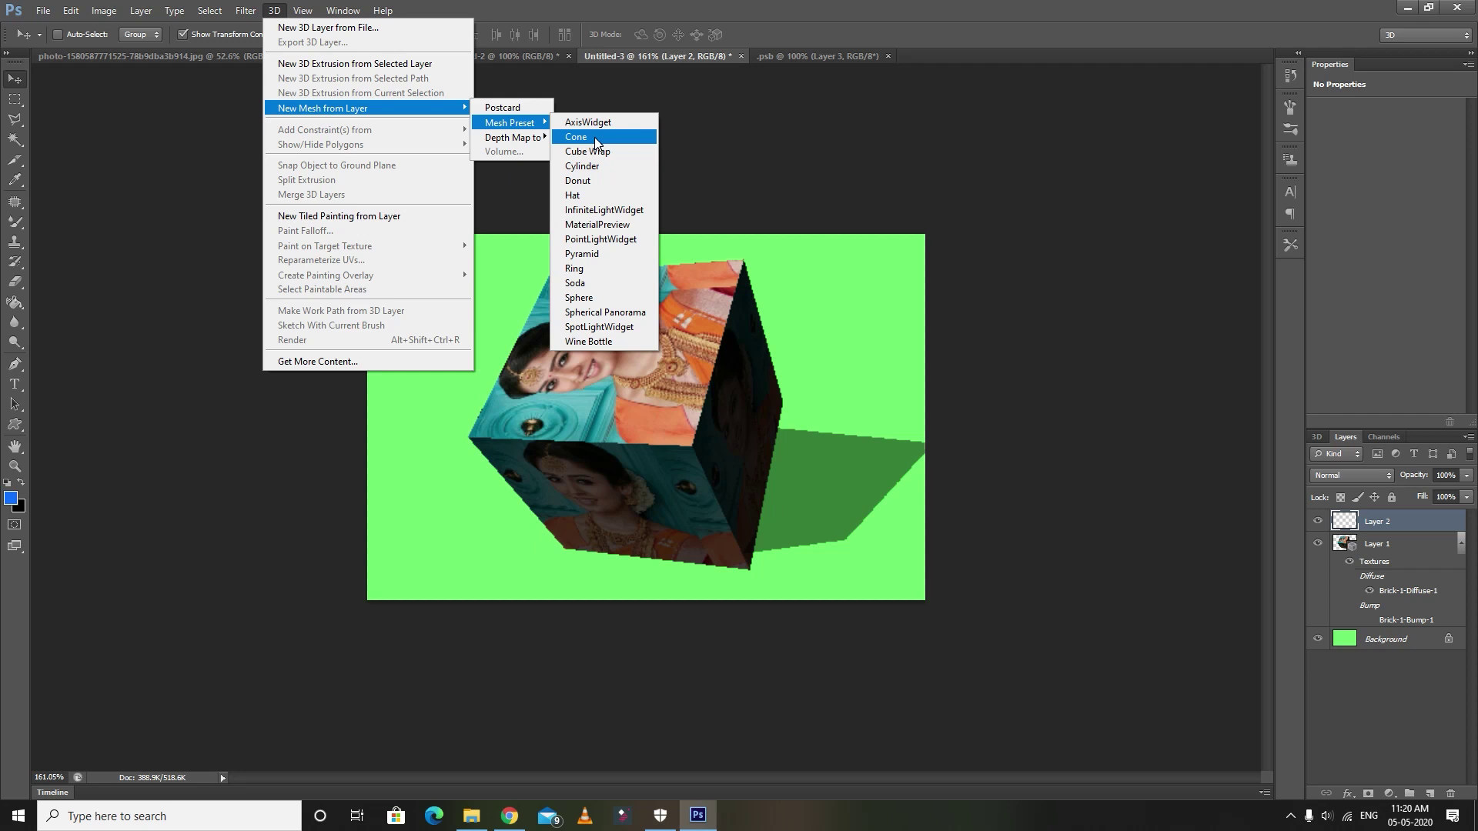
pyautogui.click(598, 284)
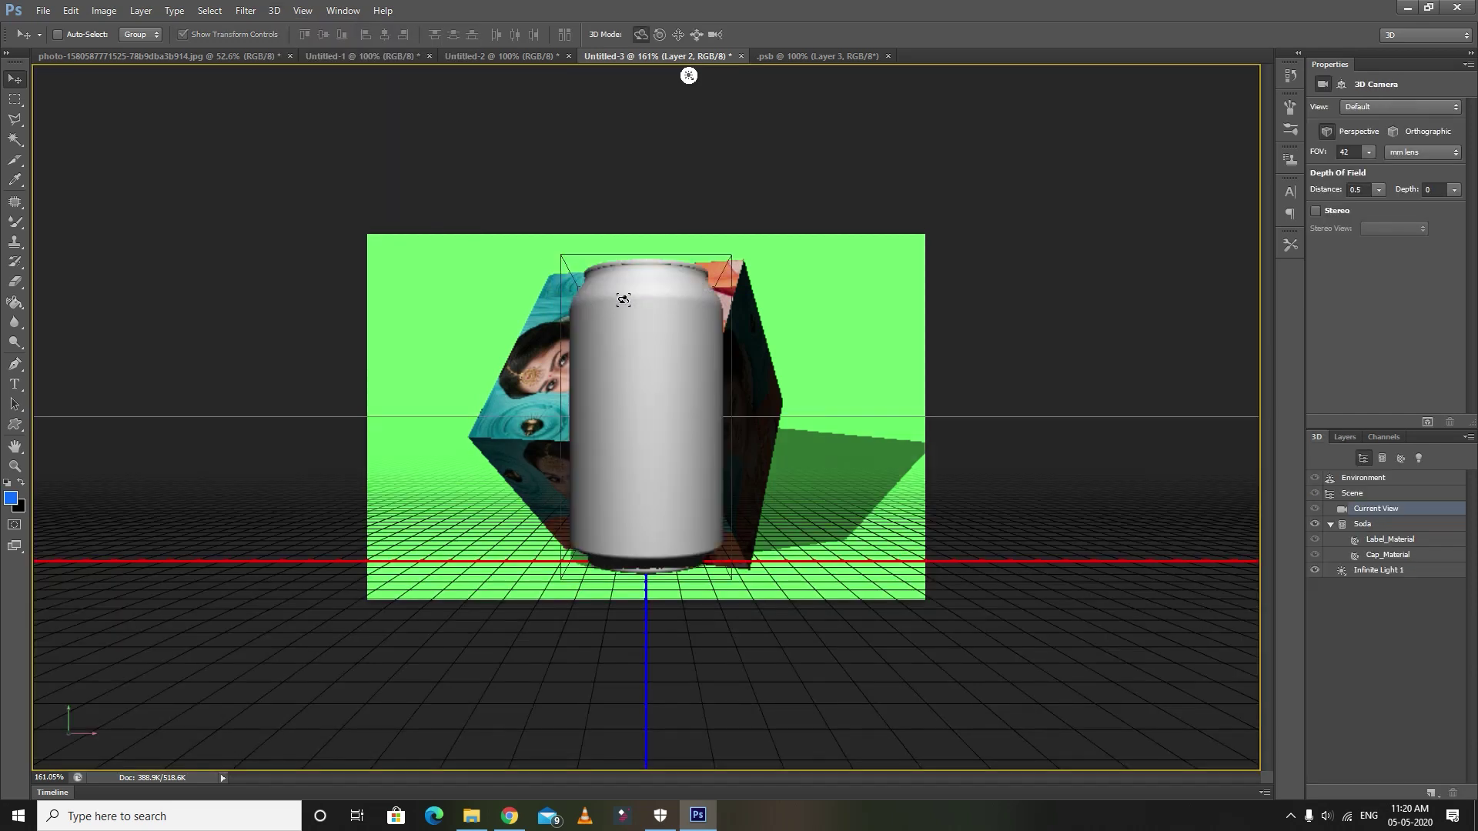
pyautogui.moveTo(623, 300); pyautogui.dragTo(931, 526)
pyautogui.moveTo(1134, 759)
pyautogui.mouseDown()
pyautogui.moveTo(1055, 73)
pyautogui.moveTo(1249, 330)
pyautogui.moveTo(1250, 614)
pyautogui.moveTo(43, 76)
pyautogui.moveTo(452, 73)
pyautogui.moveTo(46, 438)
pyautogui.moveTo(43, 551)
pyautogui.moveTo(1248, 184)
pyautogui.mouseUp()
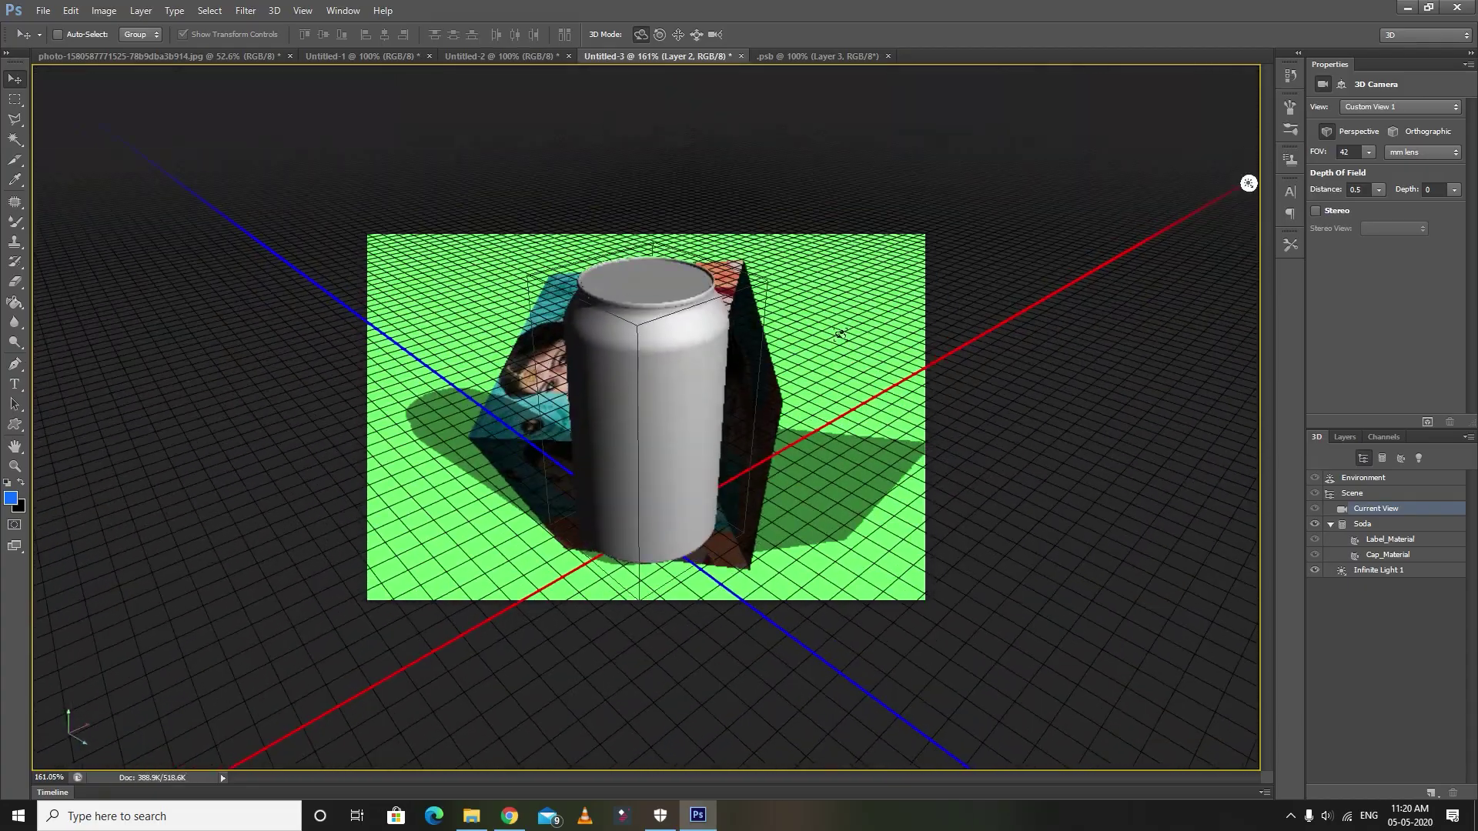
# Step: Apply the Stone Brick material to the soda can's body
pyautogui.click(14, 302)
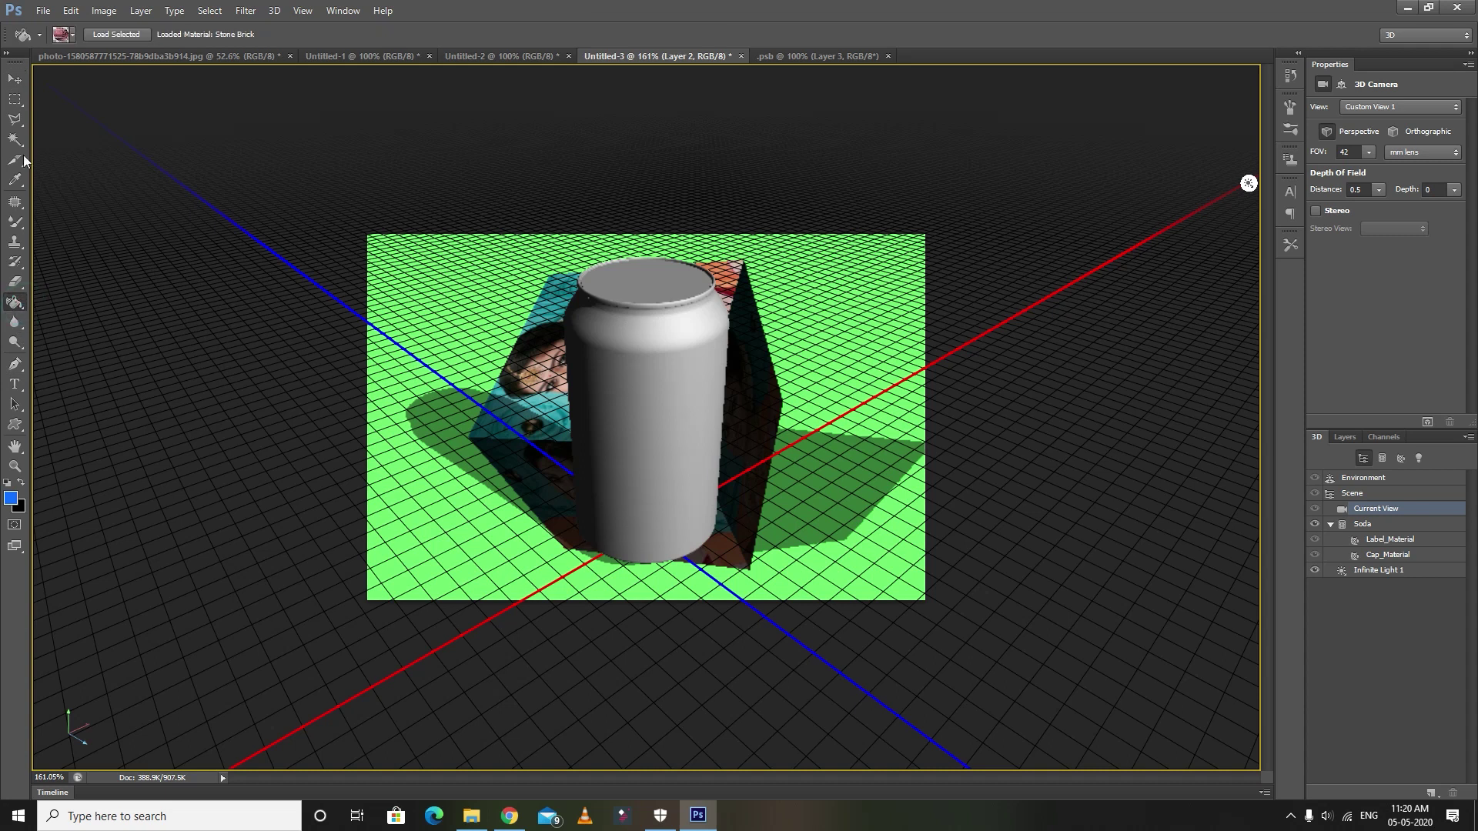
pyautogui.click(67, 34)
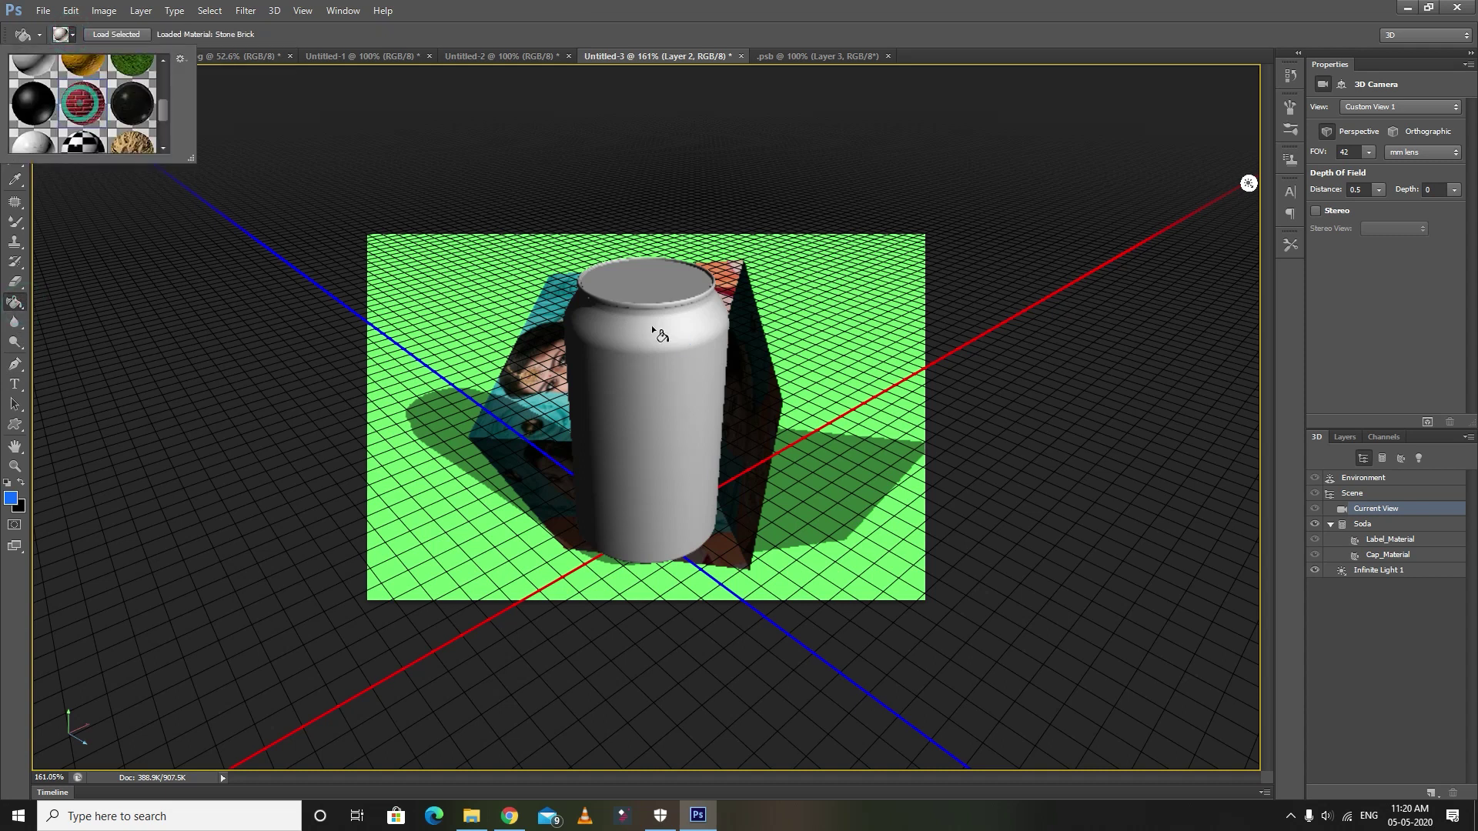
pyautogui.click(652, 325)
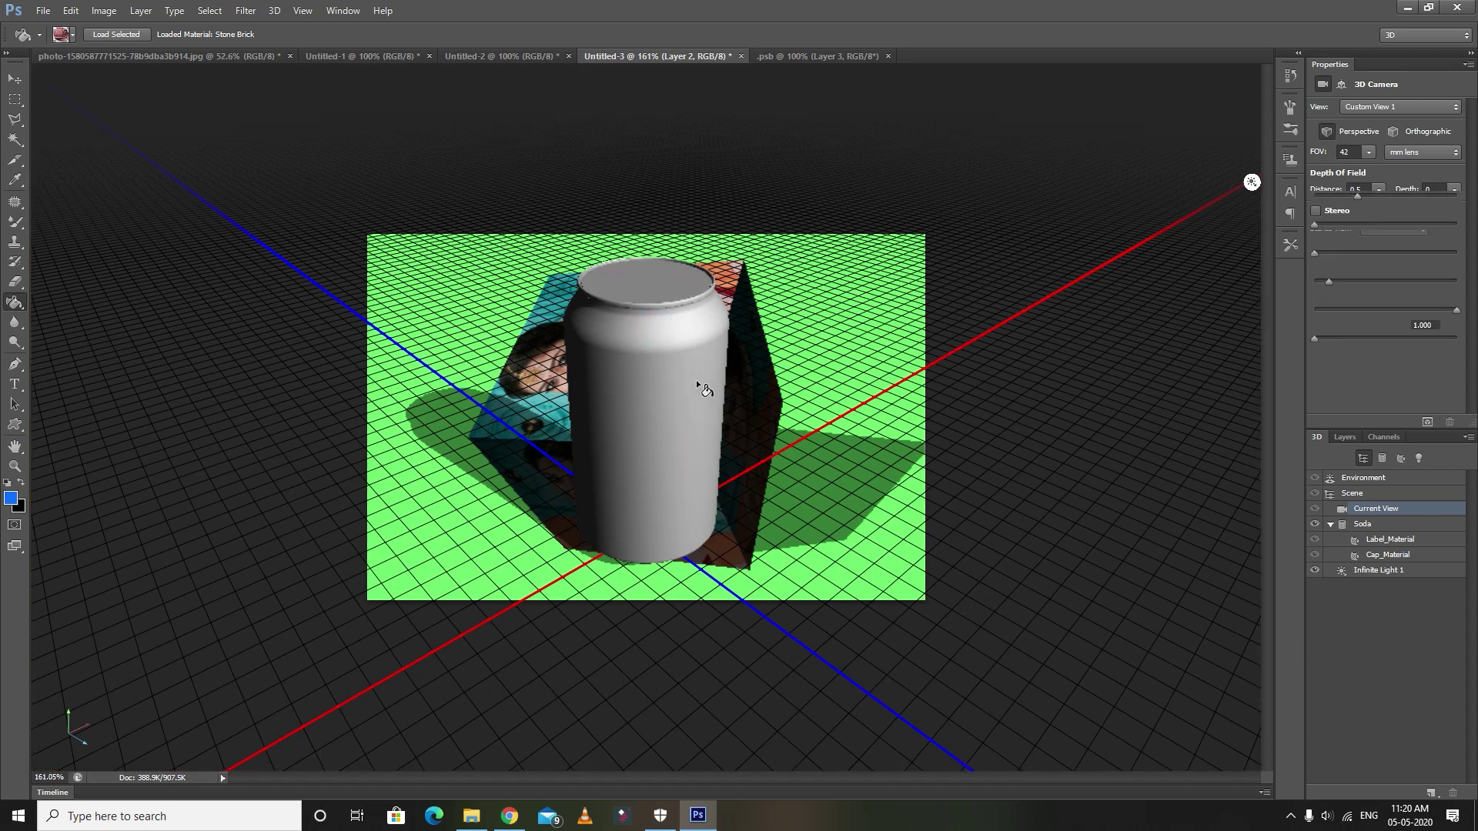
pyautogui.click(686, 387)
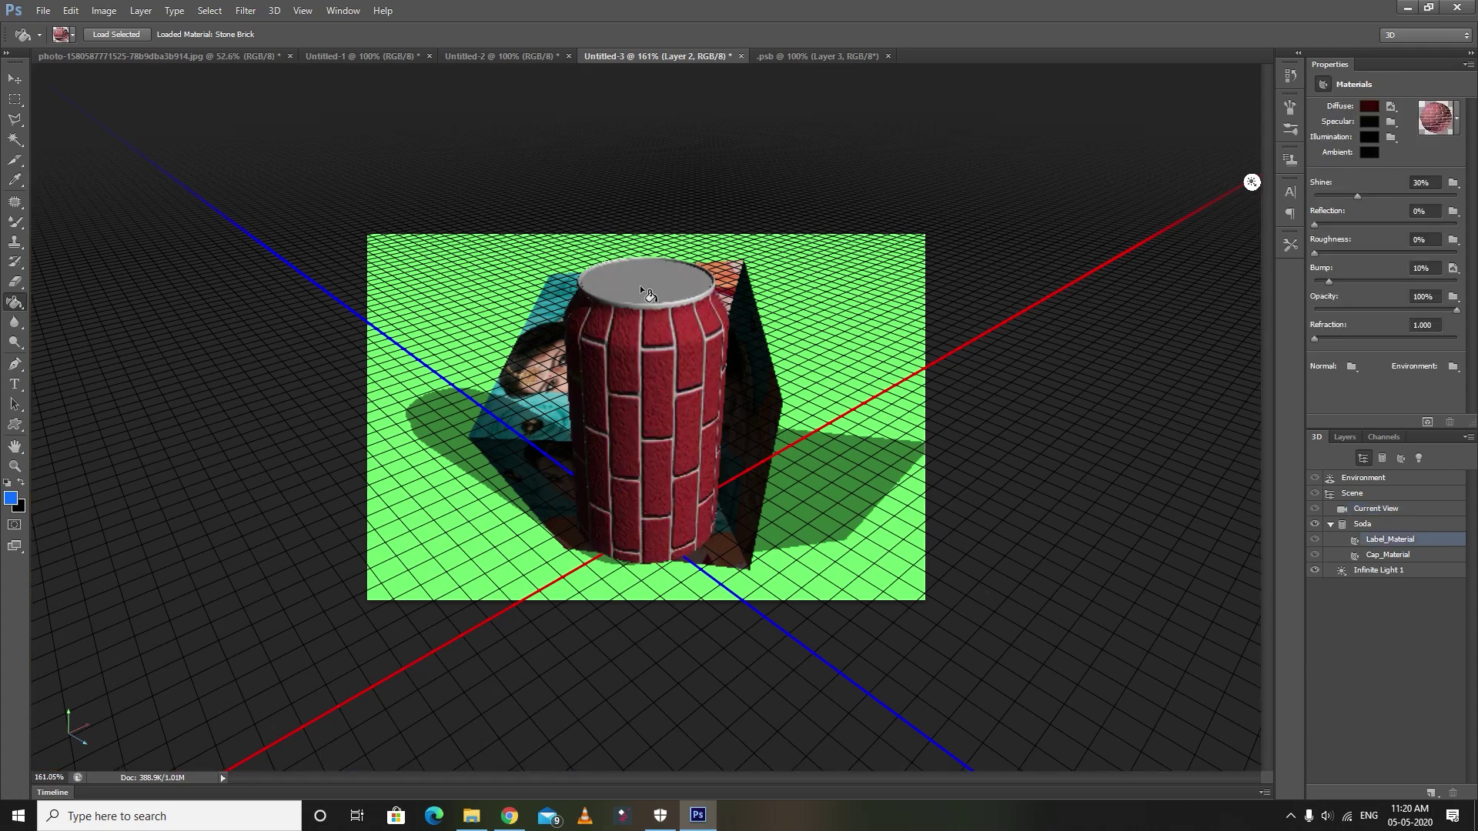
# Step: Apply the Organic OrangePeel material to the soda can's cap
pyautogui.click(71, 34)
pyautogui.scroll(-2, 67, 115)
pyautogui.click(82, 91)
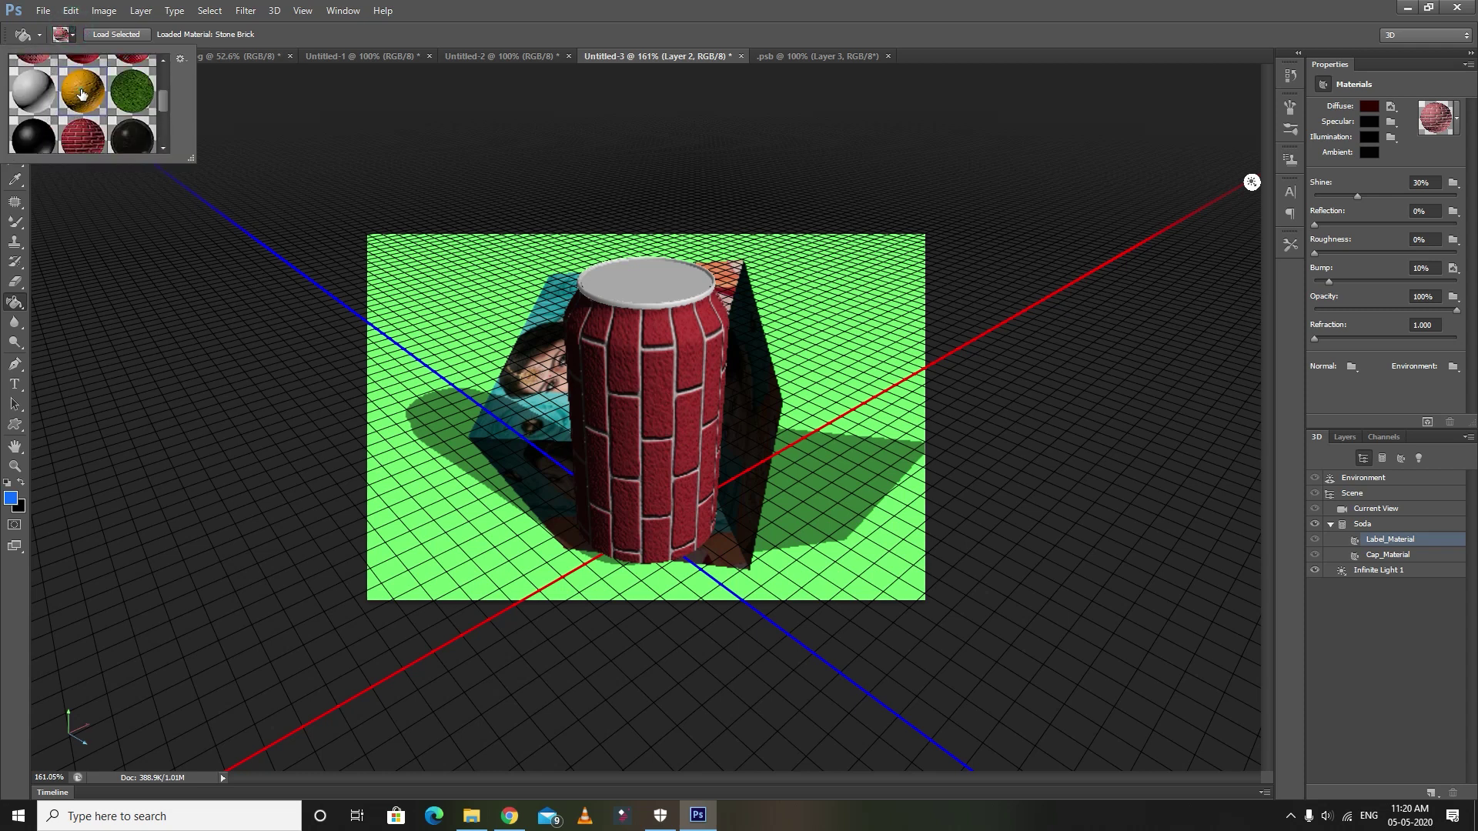
pyautogui.click(653, 286)
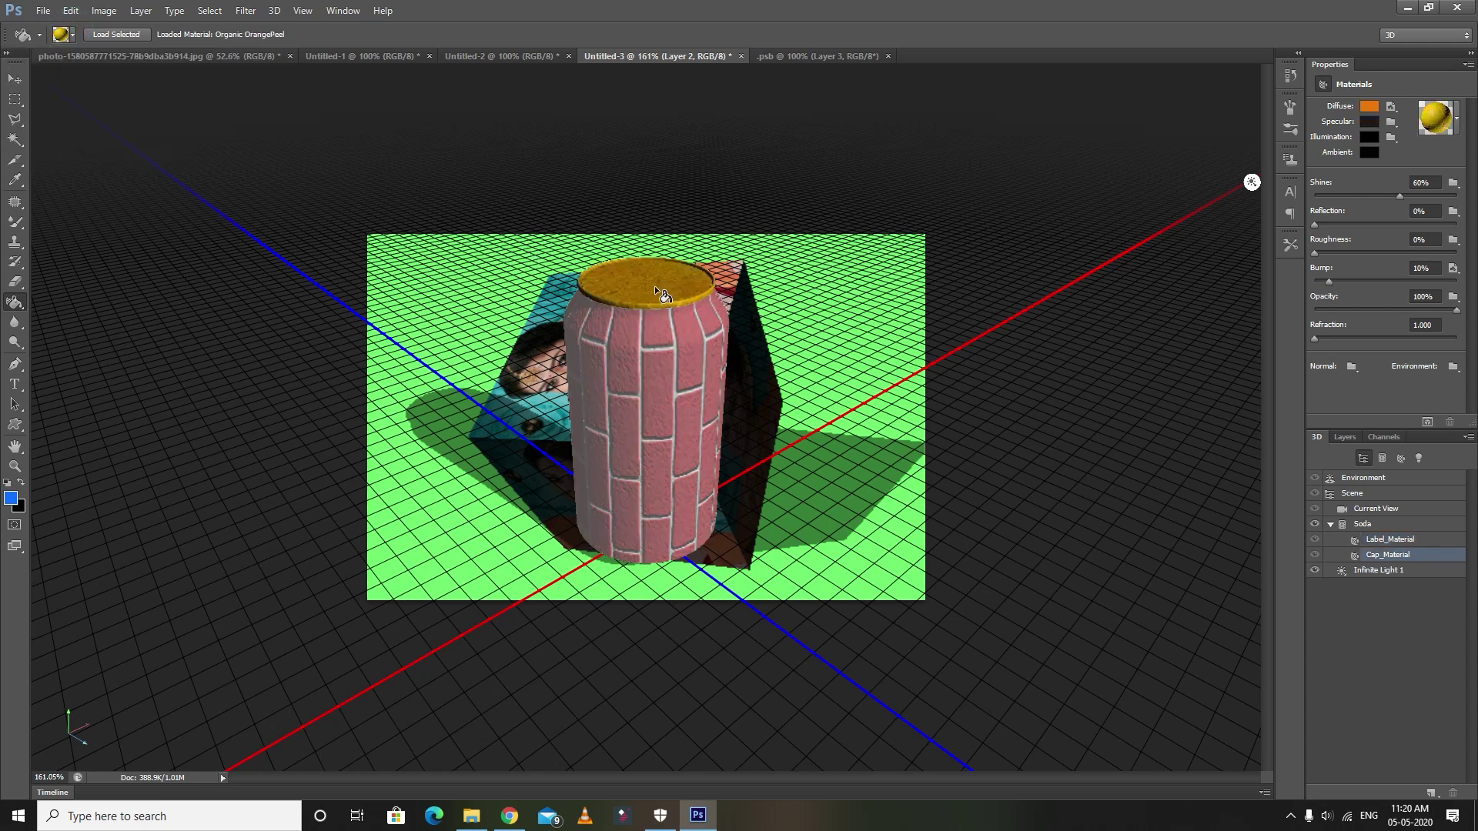
pyautogui.click(700, 433)
# Step: Hide Layer 2 so only the portrait cube remains visible
pyautogui.click(1344, 437)
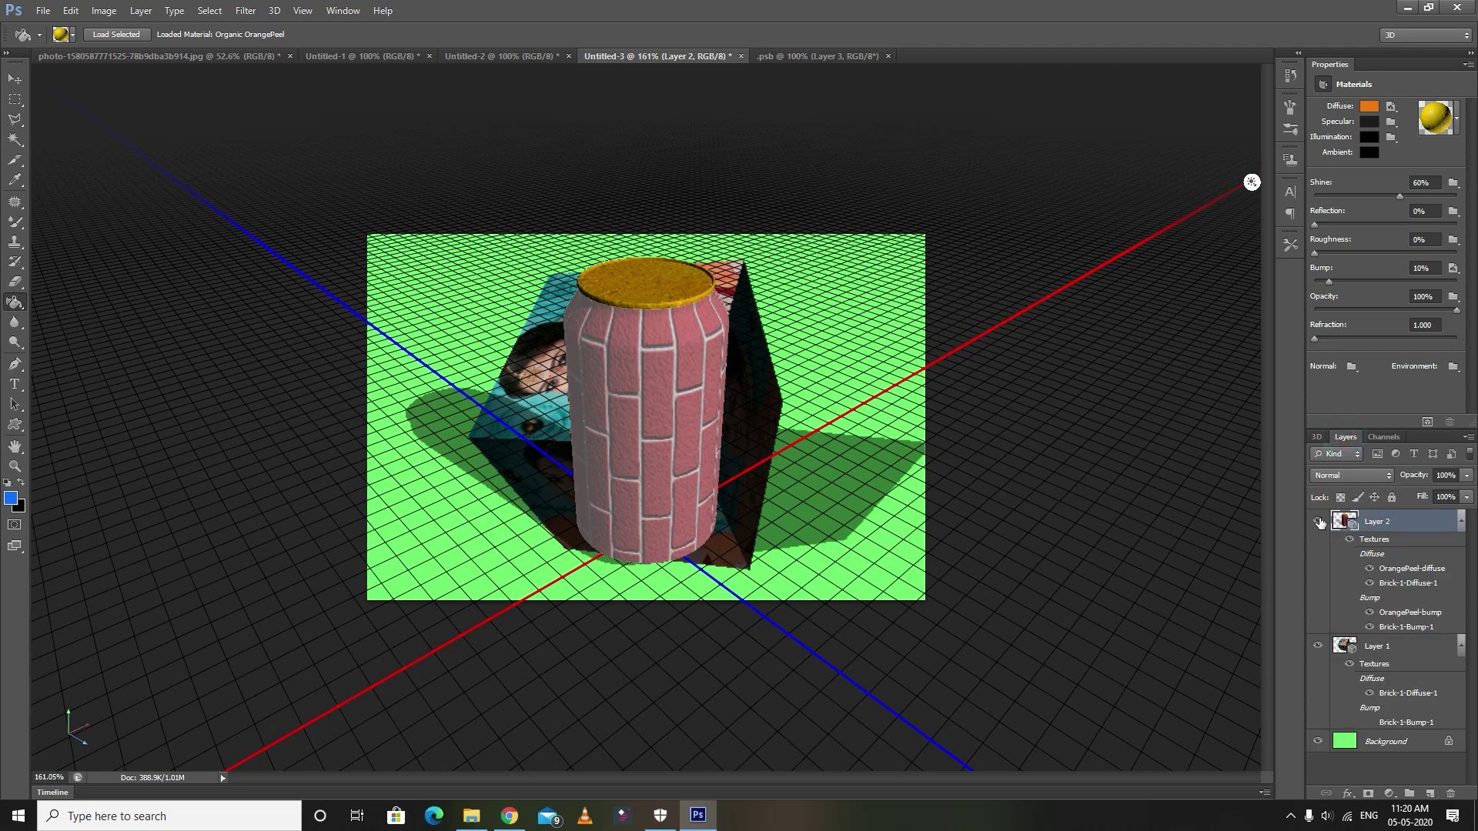
pyautogui.click(1318, 521)
pyautogui.click(14, 78)
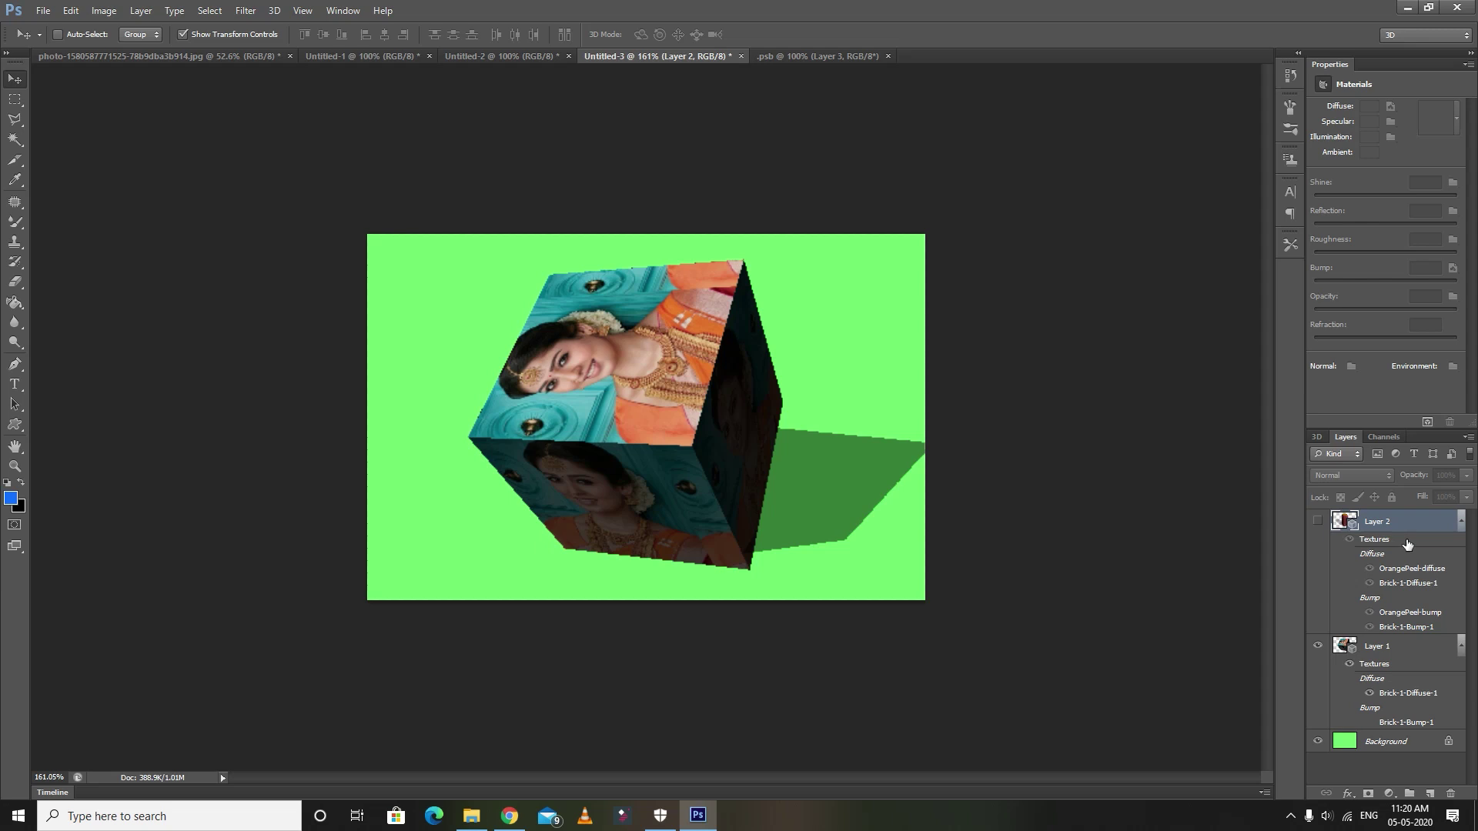
# Step: Select Layer 1 and rotate the cube so the upright portrait faces front
pyautogui.click(1377, 647)
pyautogui.moveTo(762, 585)
pyautogui.mouseDown()
pyautogui.moveTo(765, 650)
pyautogui.moveTo(970, 215)
pyautogui.moveTo(881, 204)
pyautogui.moveTo(676, 227)
pyautogui.mouseUp()
pyautogui.click(14, 301)
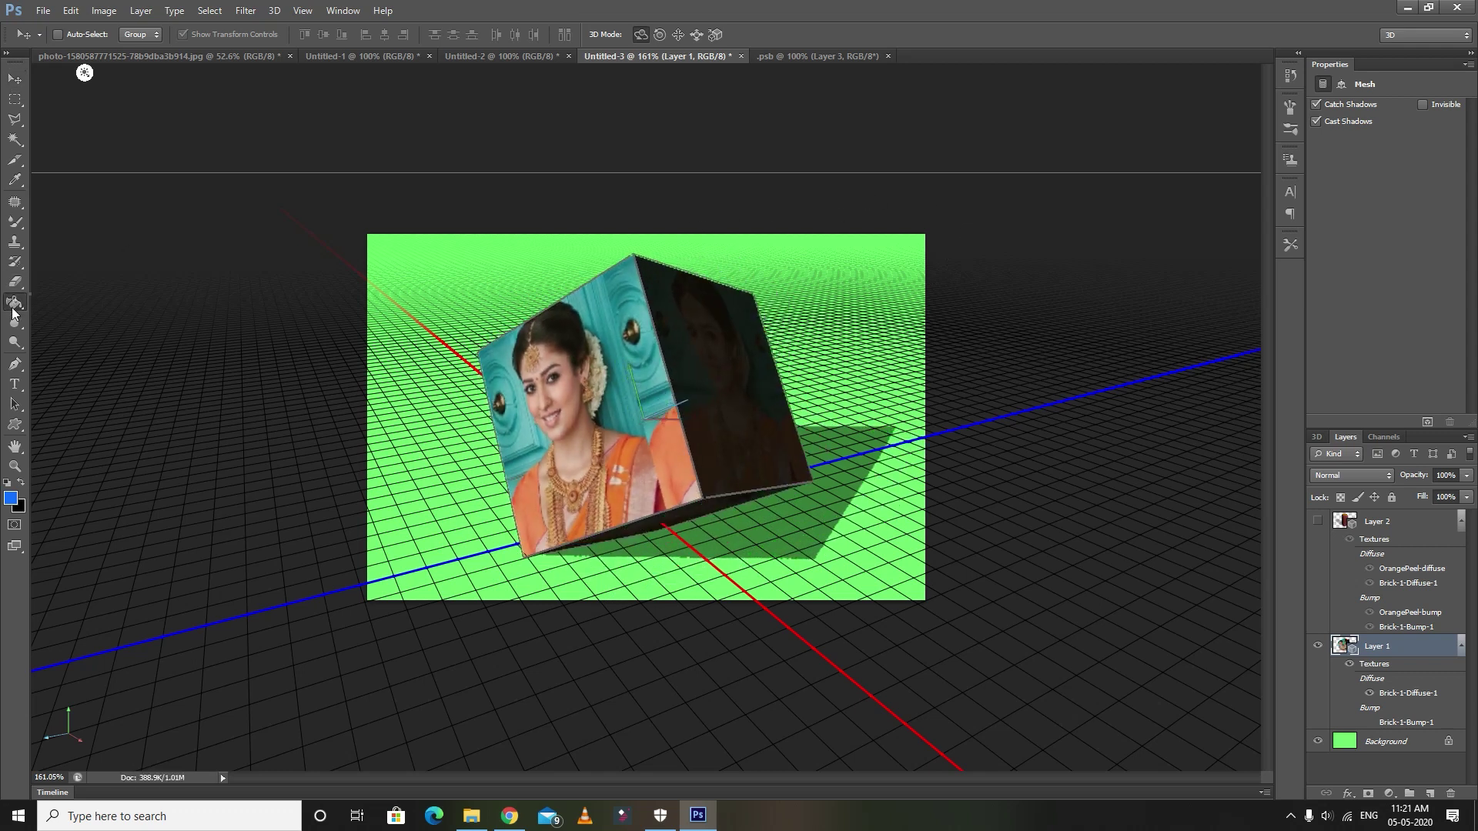